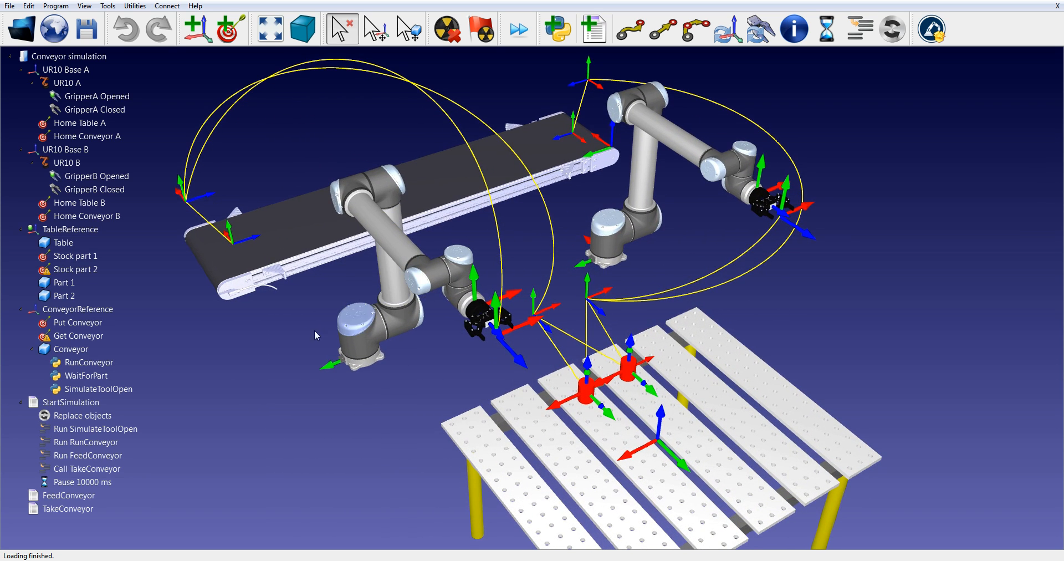
Run the StartSimulation program and speed up the simulation to watch both UR10 robots handle the parts.
click(62, 403)
right_click(62, 403)
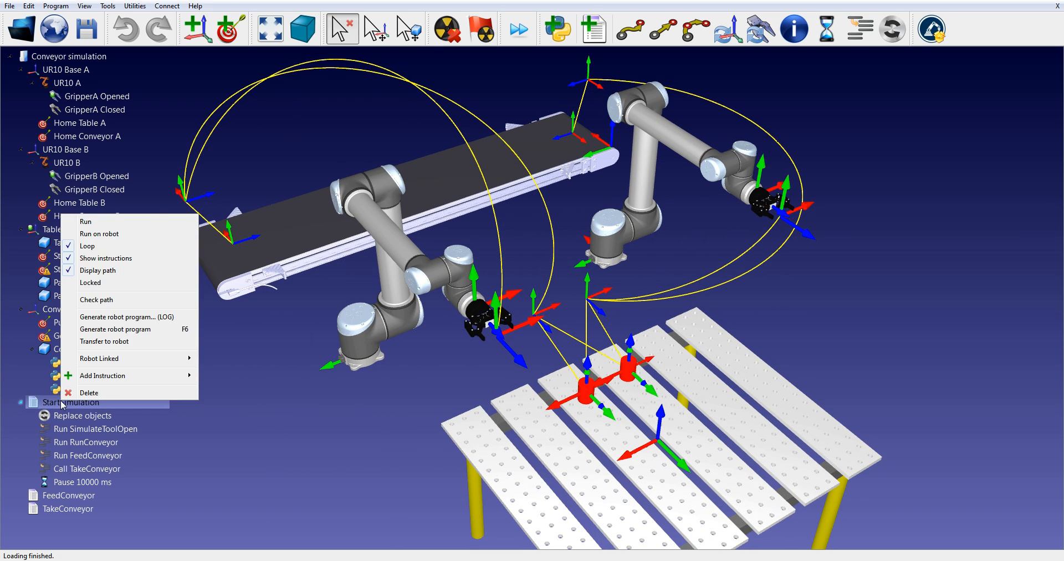
click(101, 222)
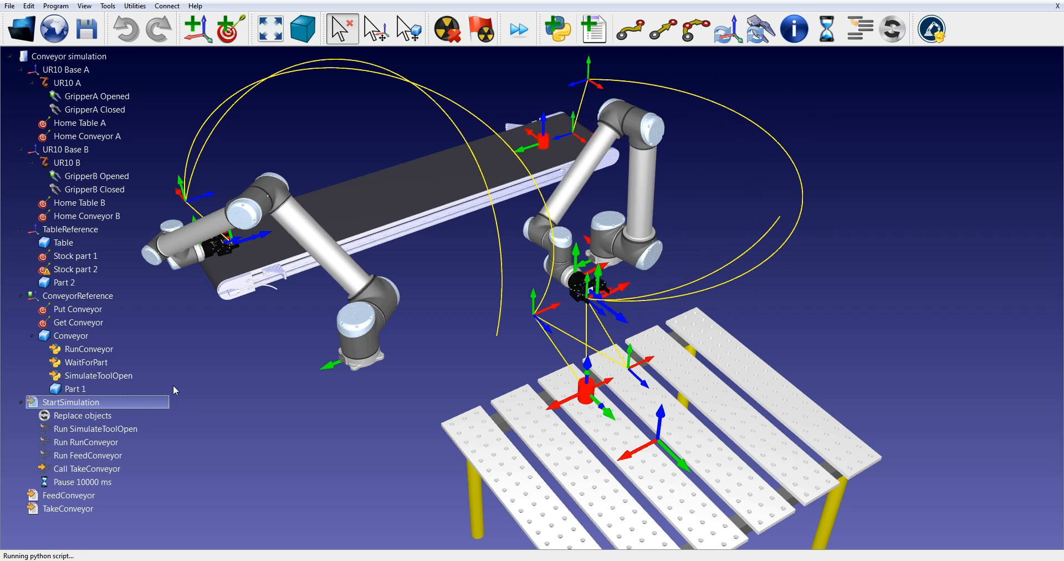
drag(208, 389, 582, 342)
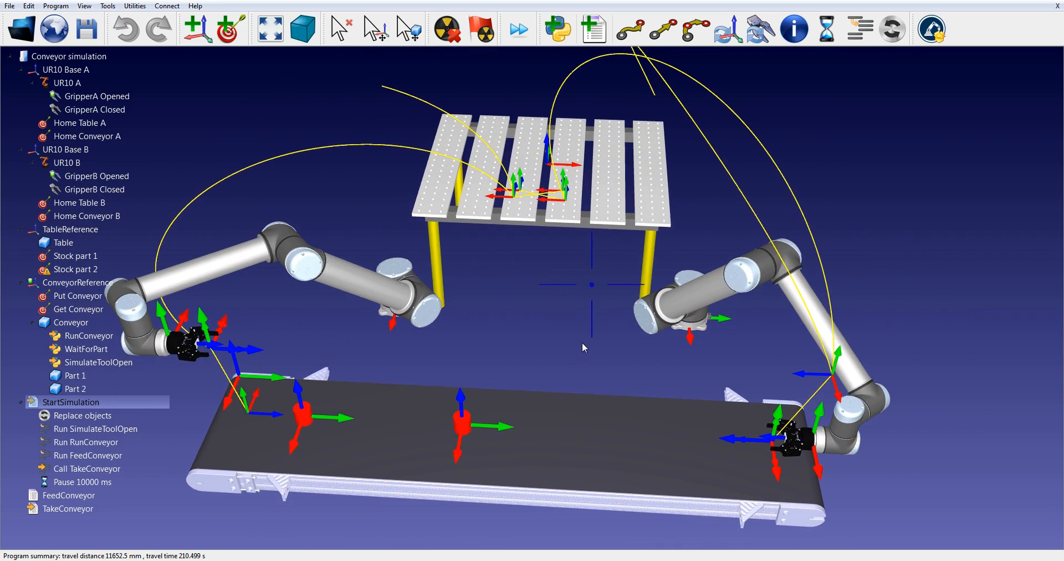
scroll(574, 332, up, 2)
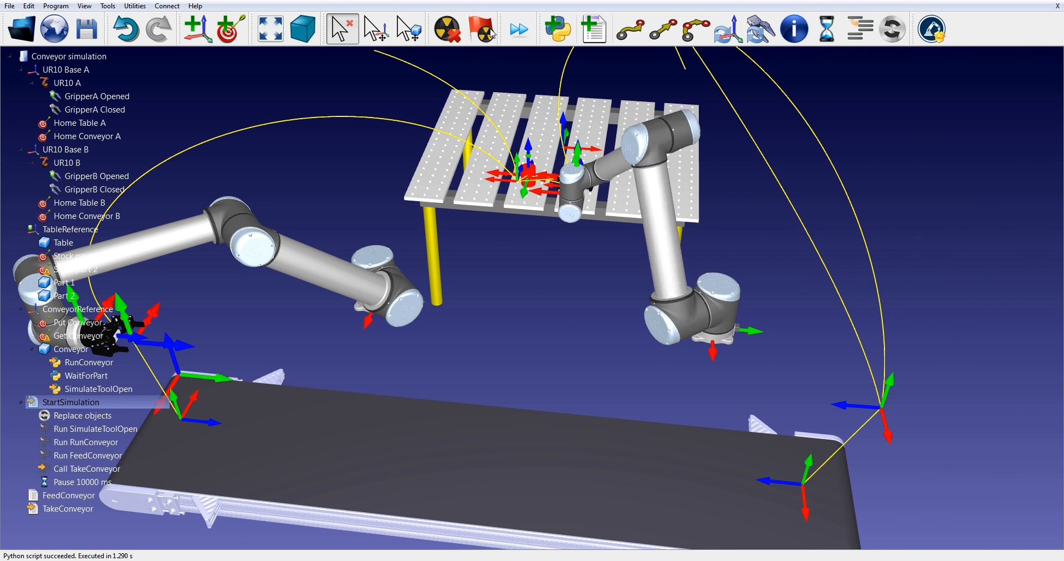
click(518, 31)
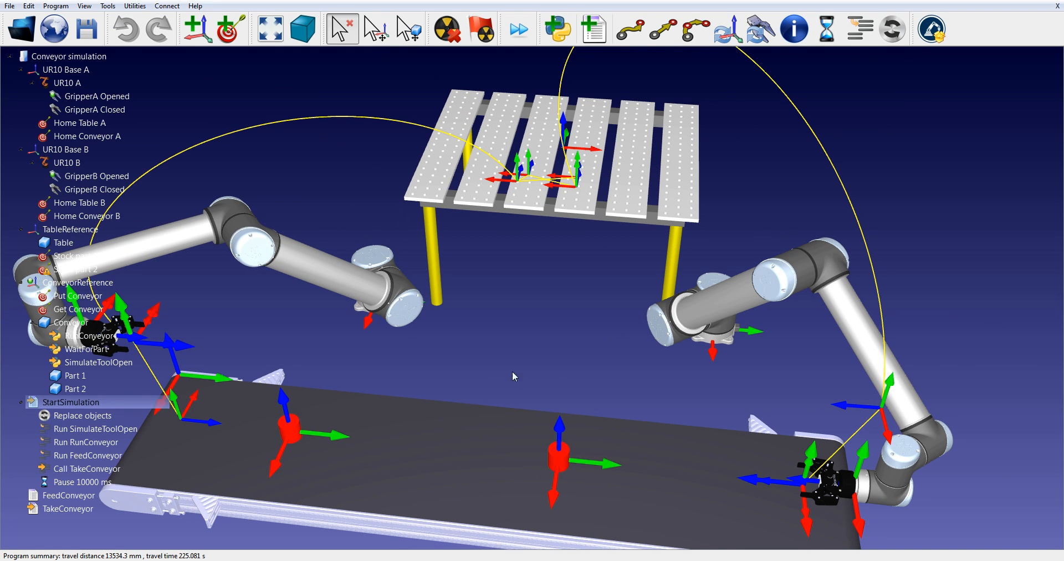
Run the RunConveyor script to watch the two parts travel along the conveyor belt.
middle_drag(434, 378, 513, 318)
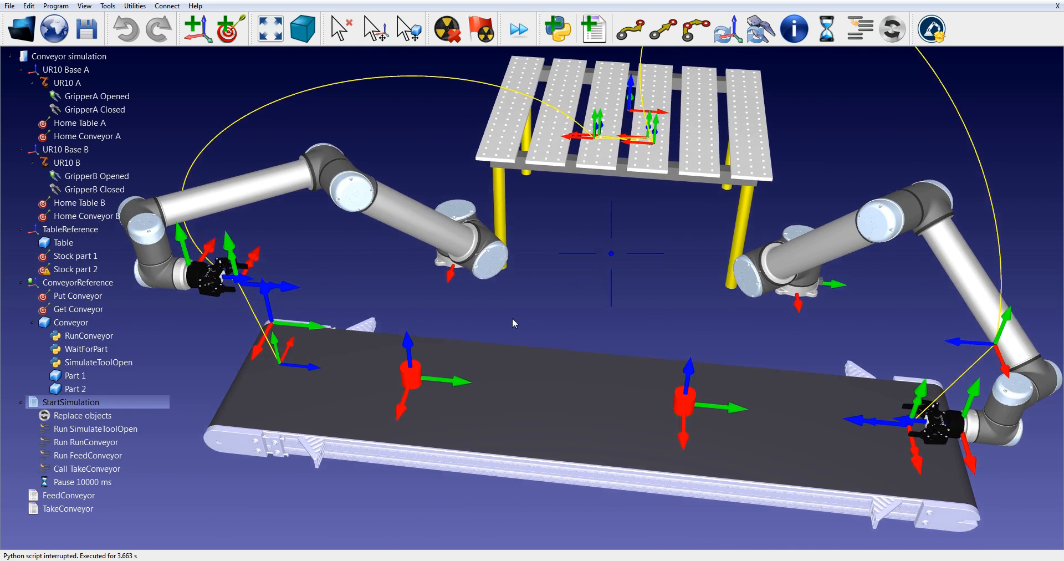
right_drag(512, 318, 454, 305)
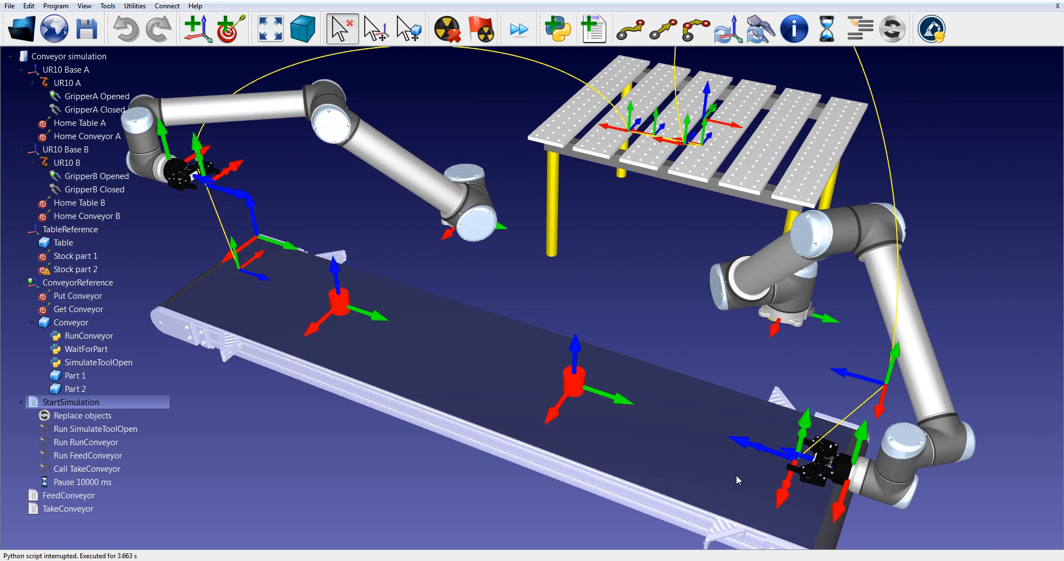
double_click(83, 336)
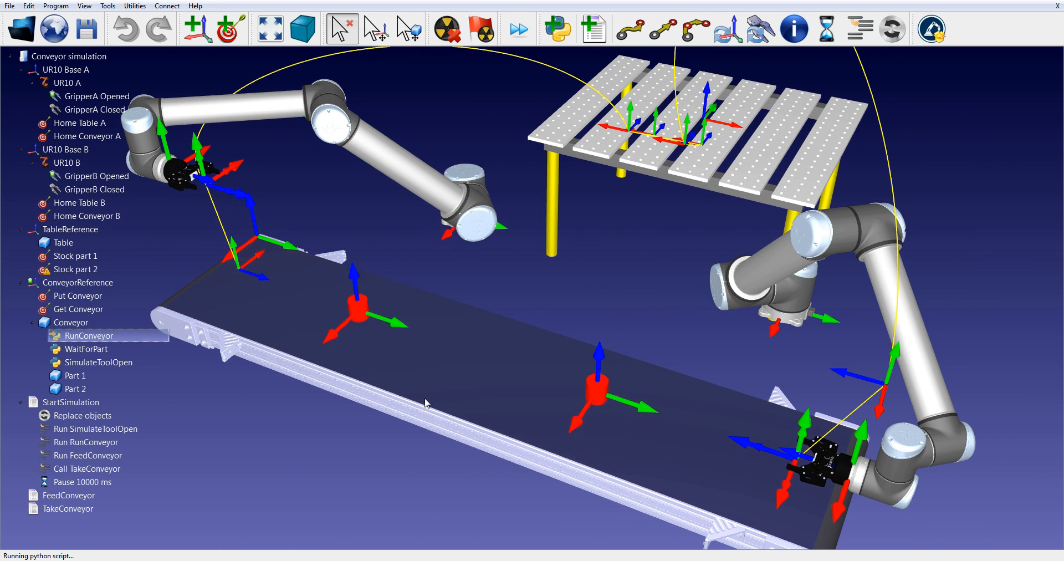
Show the instructions of the TakeConveyor program and run it together with the SimulateToolOpen and RunConveyor scripts.
right_click(48, 512)
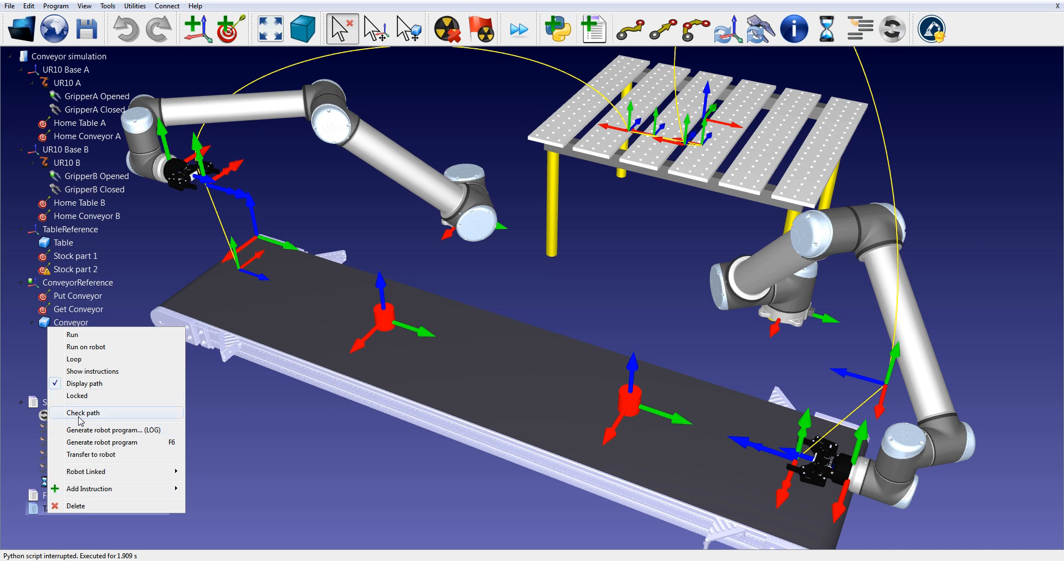
click(79, 371)
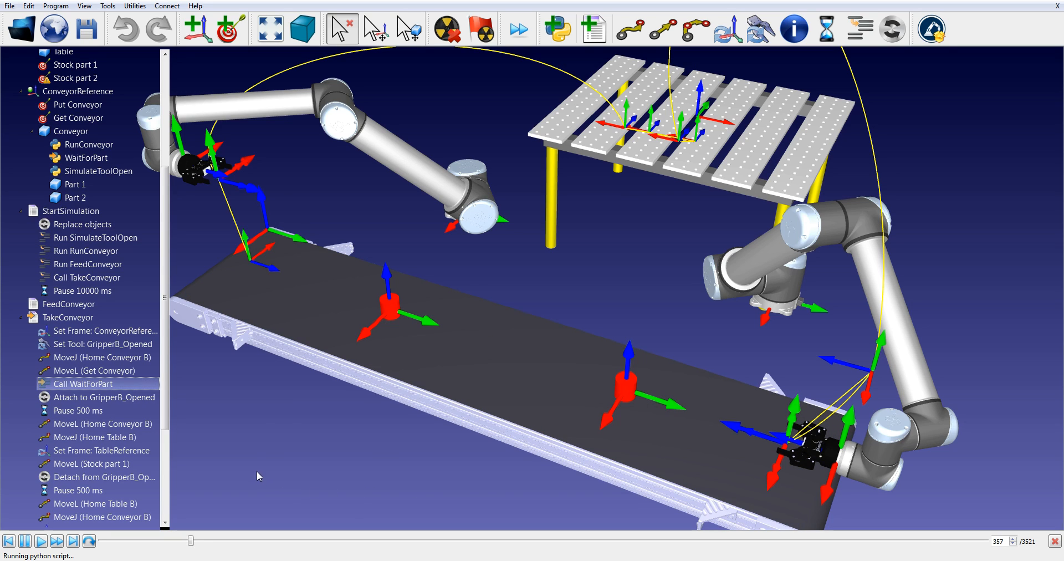
click(86, 172)
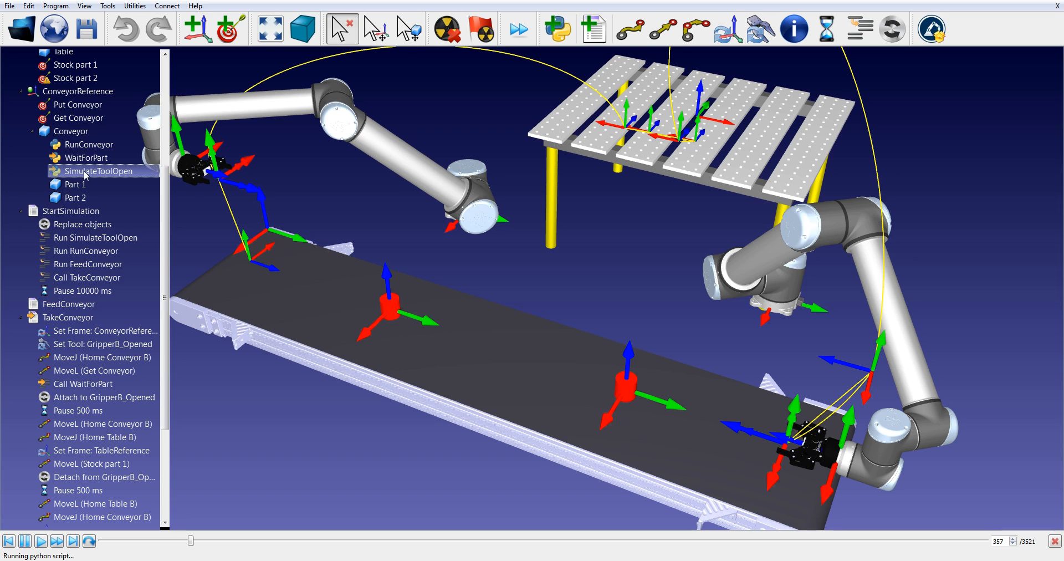
click(76, 147)
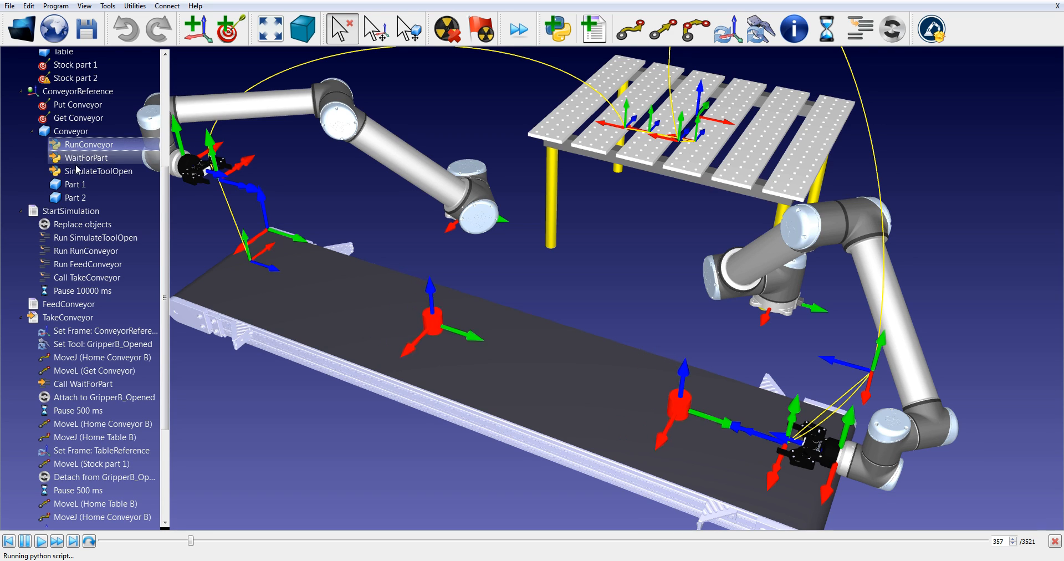
click(78, 159)
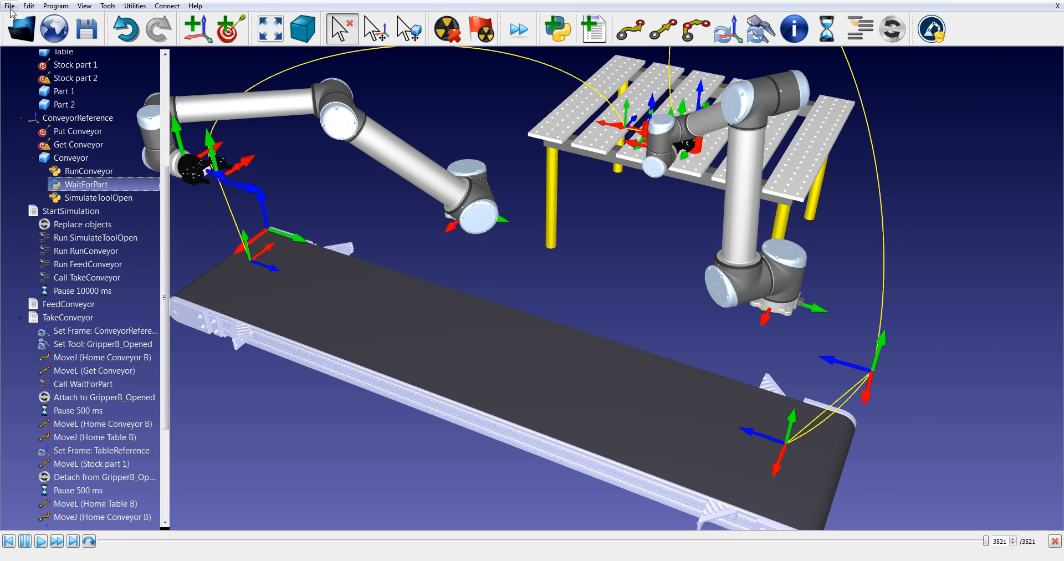
Move the gripper of UR10 A higher above the conveyor's loading end and run the FeedConveyor program.
middle_drag(450, 215, 502, 229)
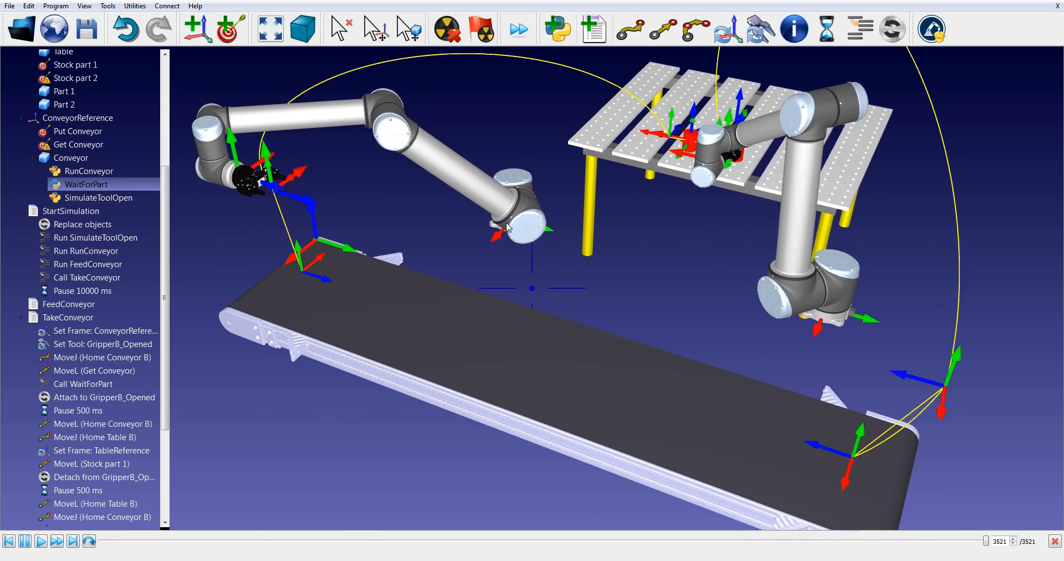
right_drag(502, 229, 547, 230)
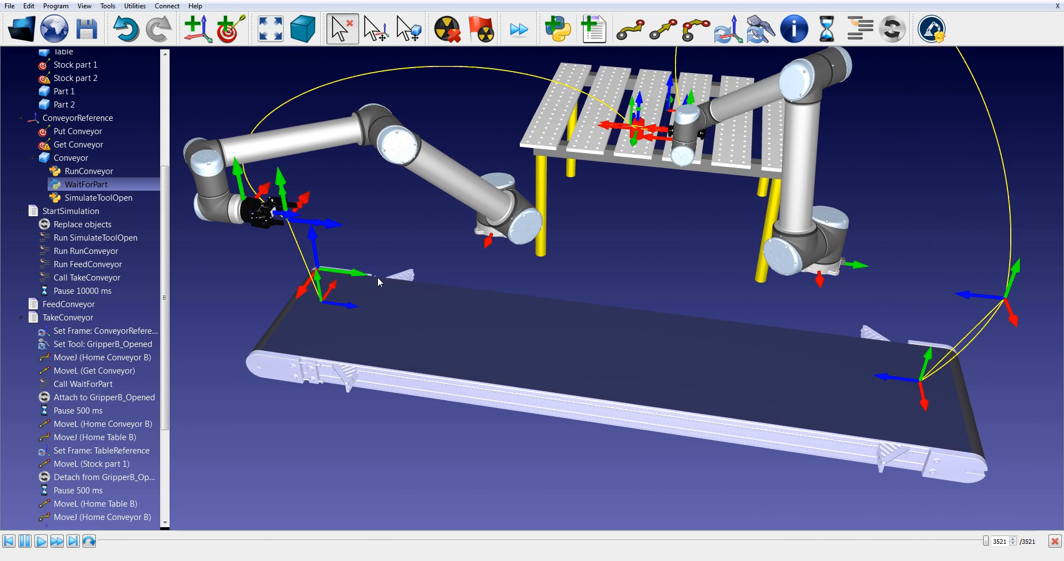
alt+drag(296, 228, 329, 145)
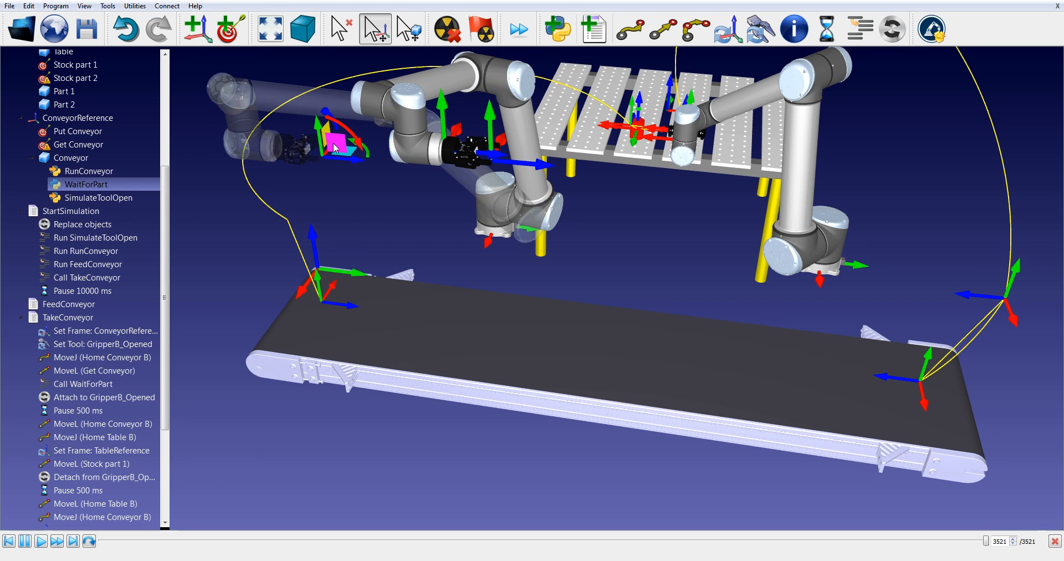
double_click(56, 305)
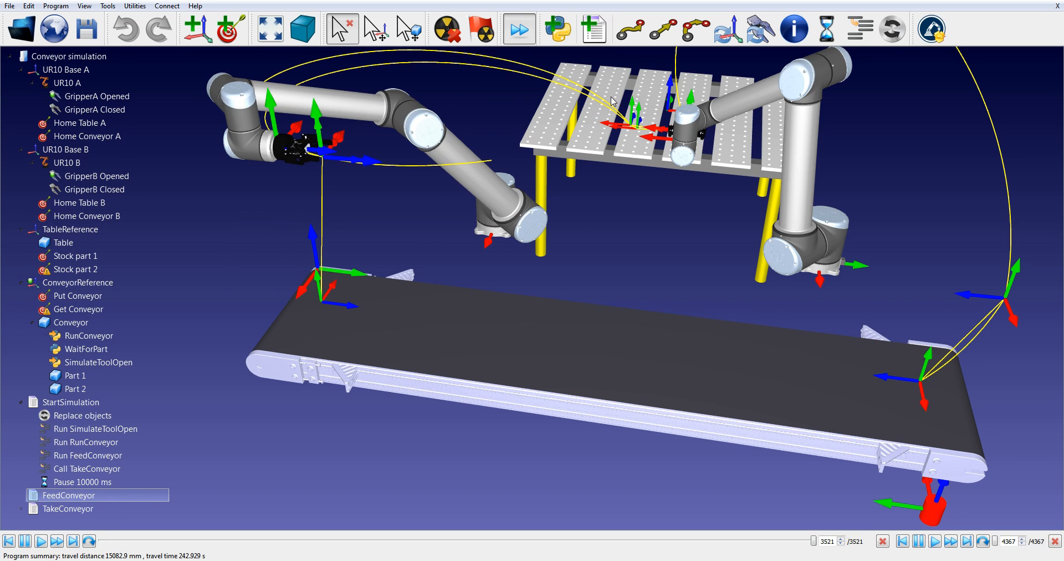
click(610, 265)
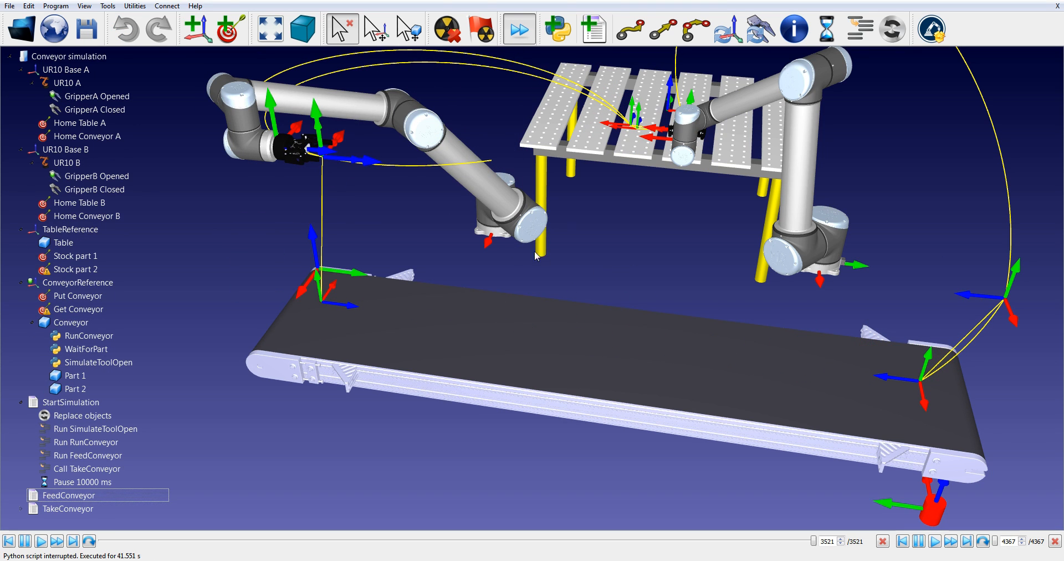
Create a new station and add the Conveyor belt (2m) and Table (1.2m x 1m) objects from the online library.
click(10, 7)
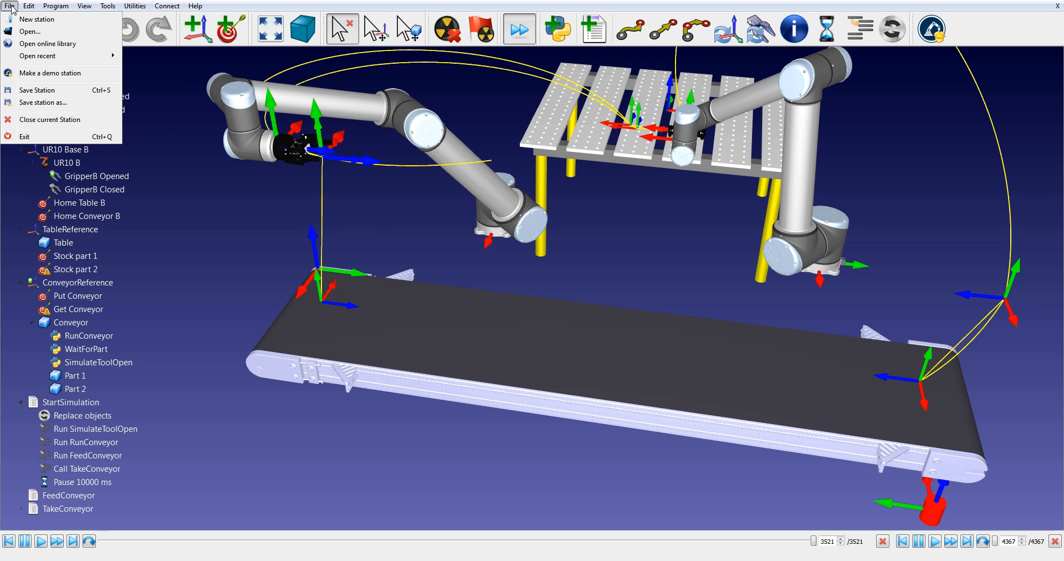
click(22, 20)
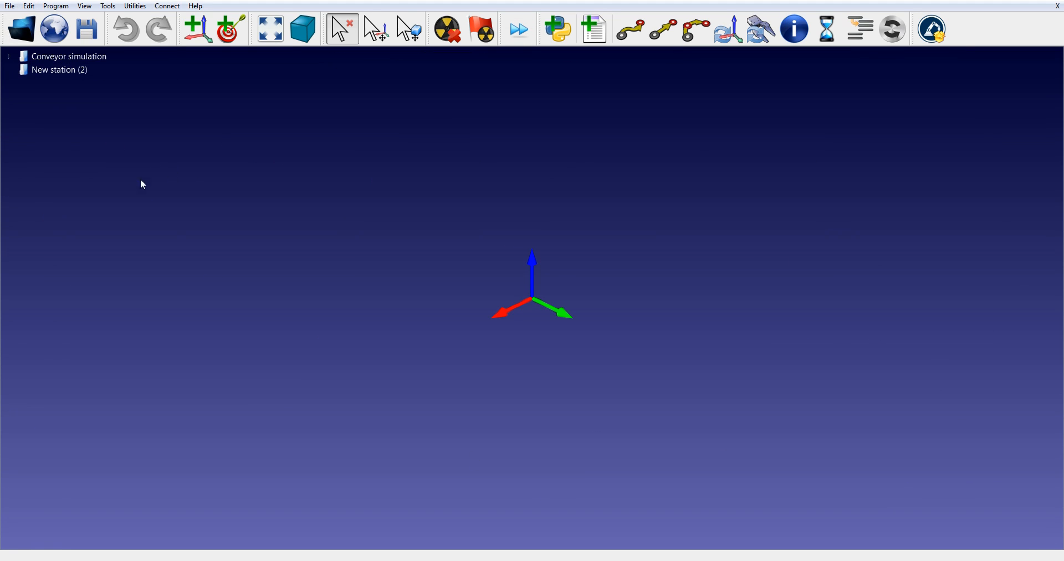
click(54, 29)
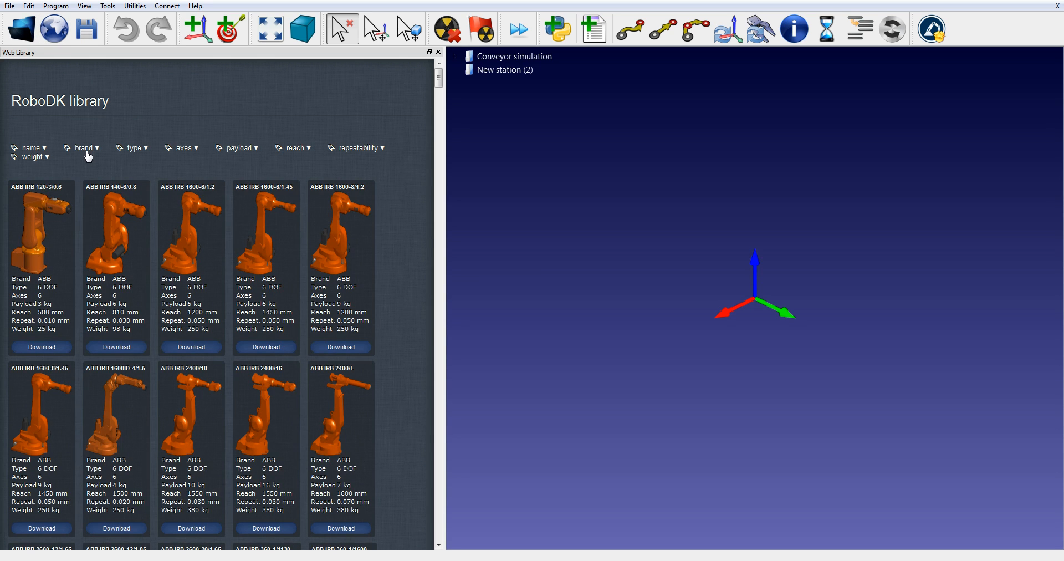
click(130, 151)
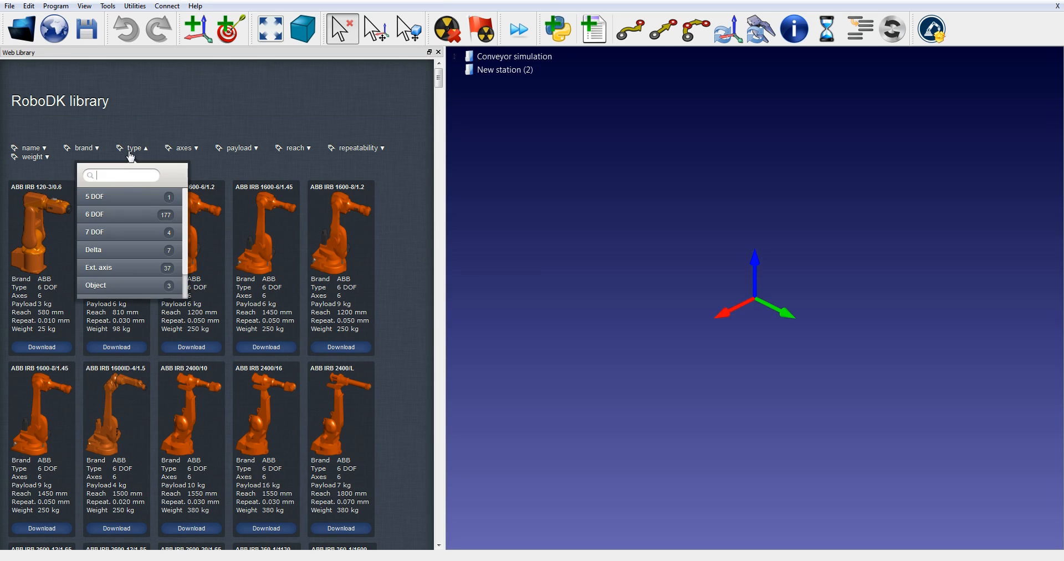
click(123, 285)
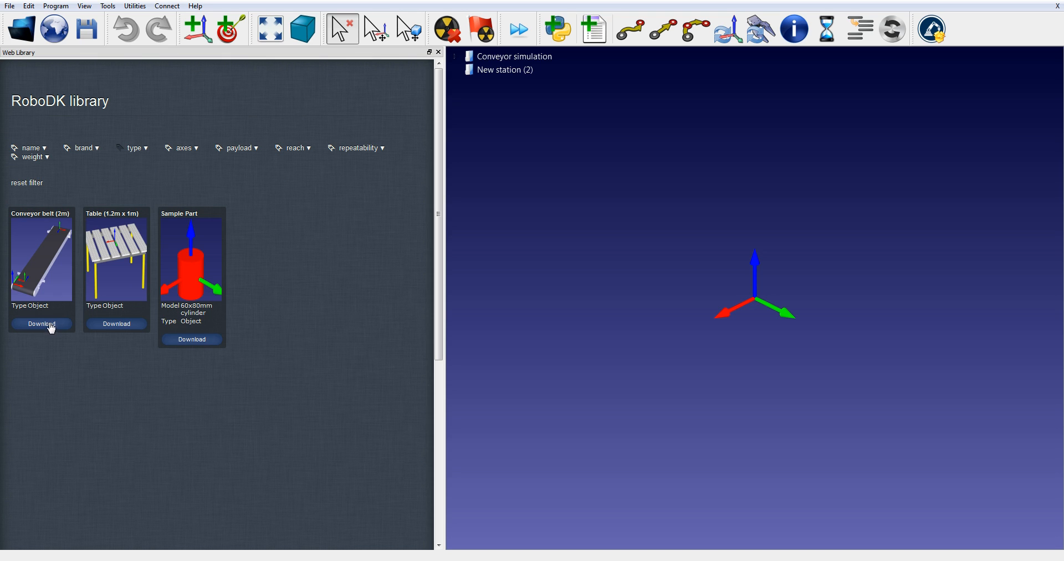
click(110, 329)
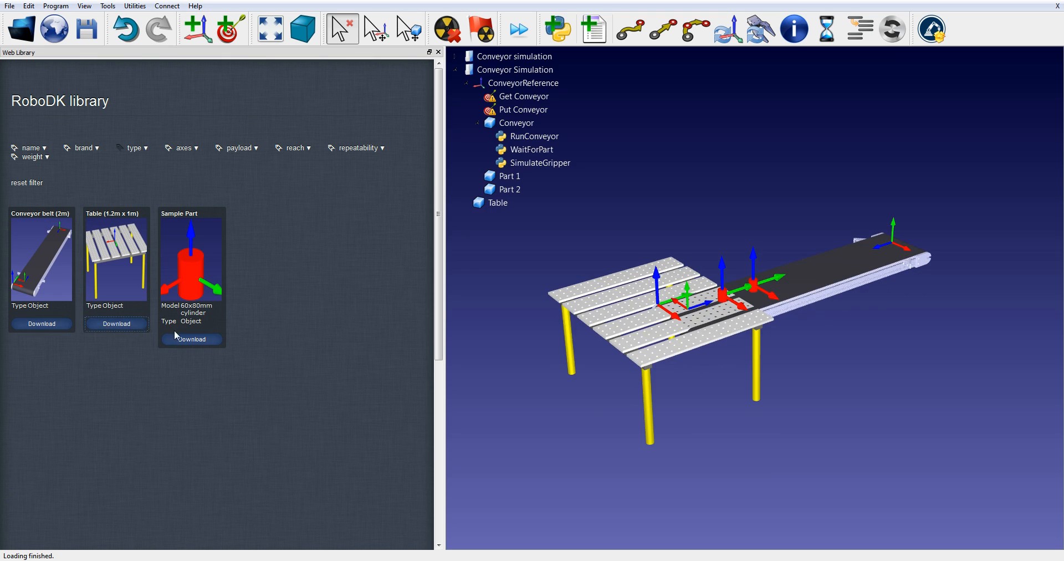
Reset the library filter, filter by the brand Universal Robots and add two UR10 robots to the station.
click(23, 185)
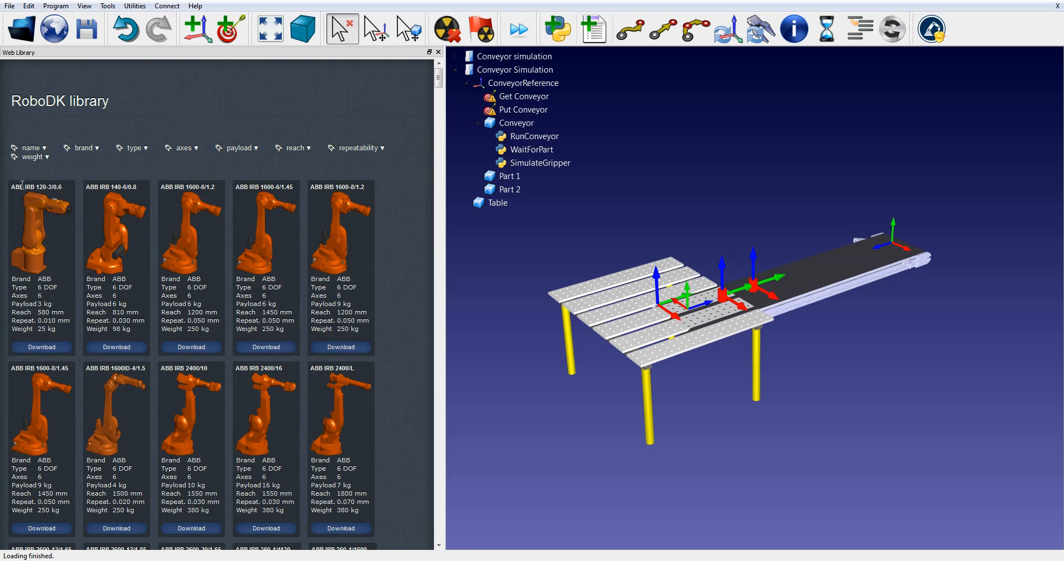
click(86, 149)
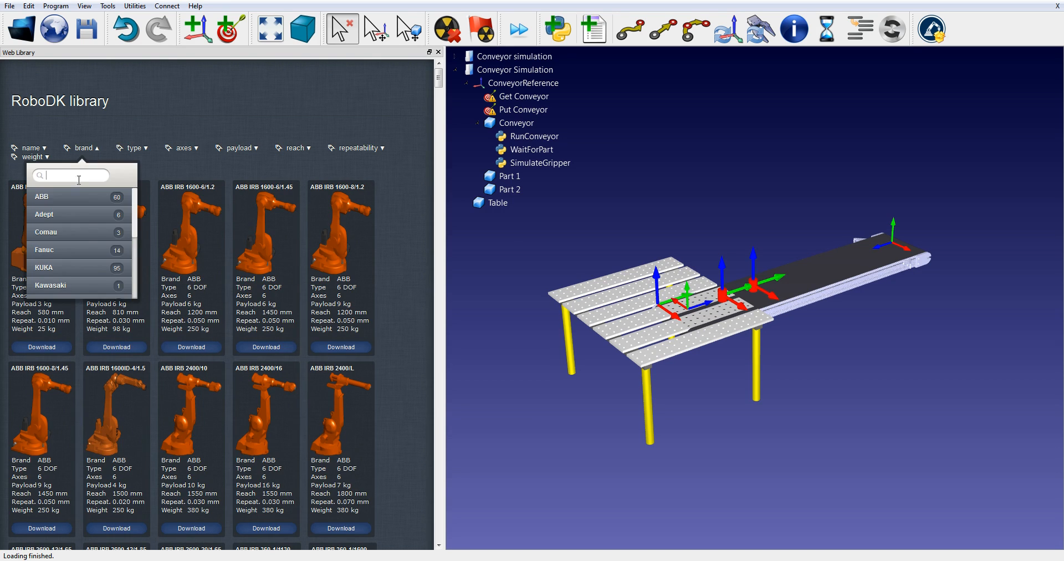
scroll(83, 247, down, 5)
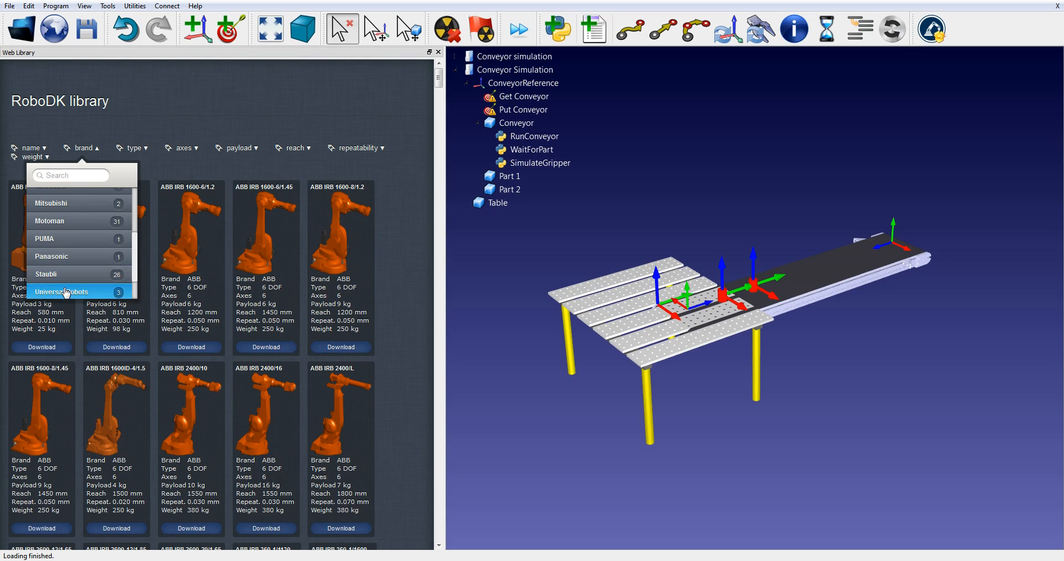
click(66, 288)
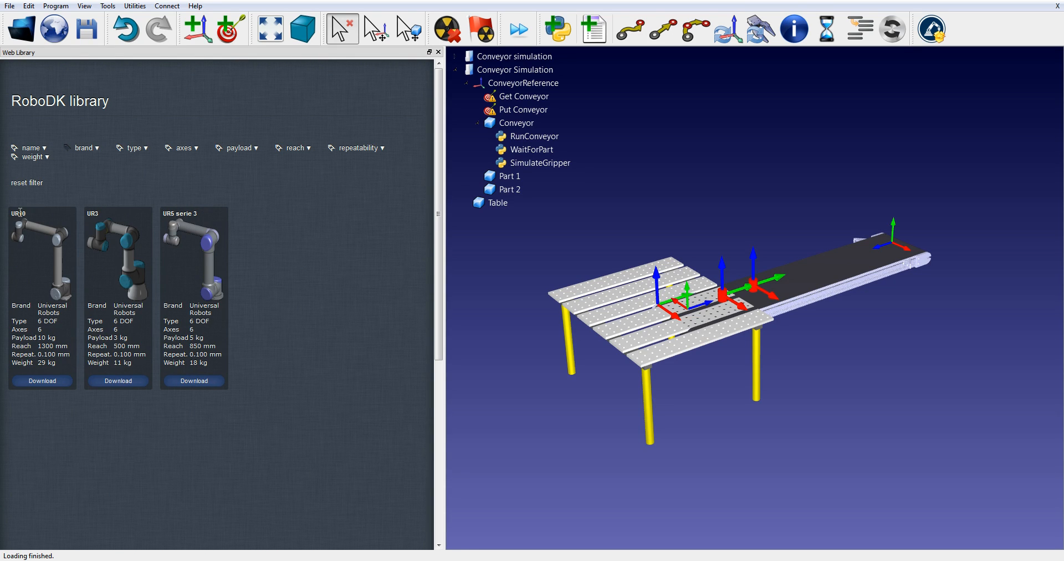
click(42, 380)
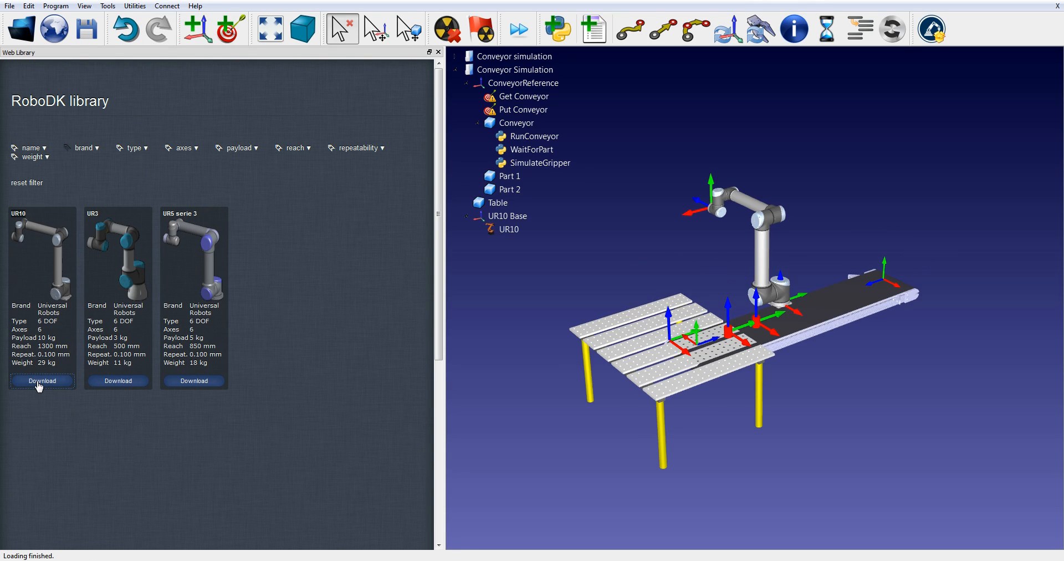
click(39, 382)
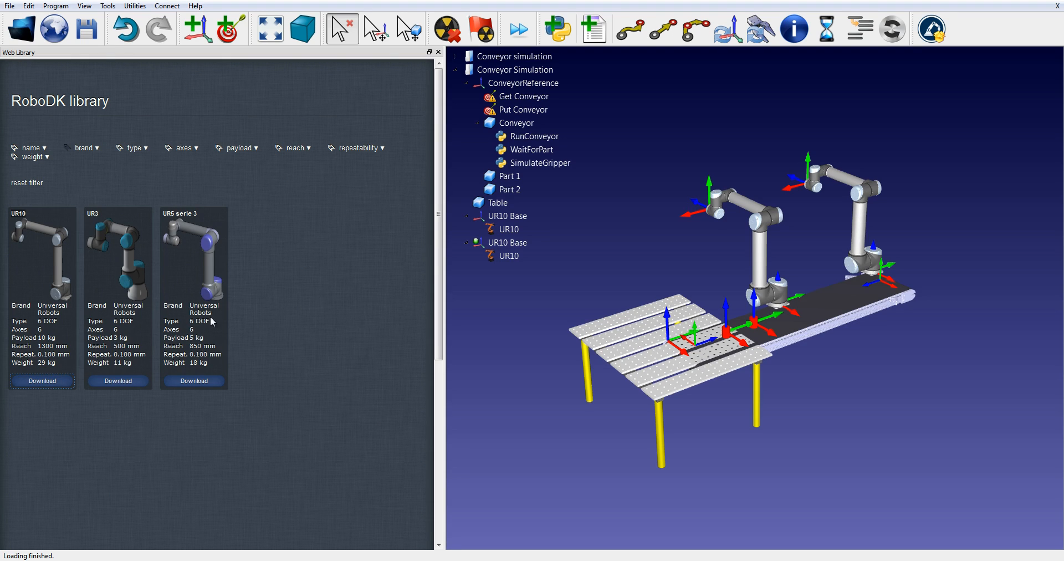
Reset the library filter, filter by the type Tool and attach the Gripper RobotiQ (open) to the first listed UR10.
click(26, 183)
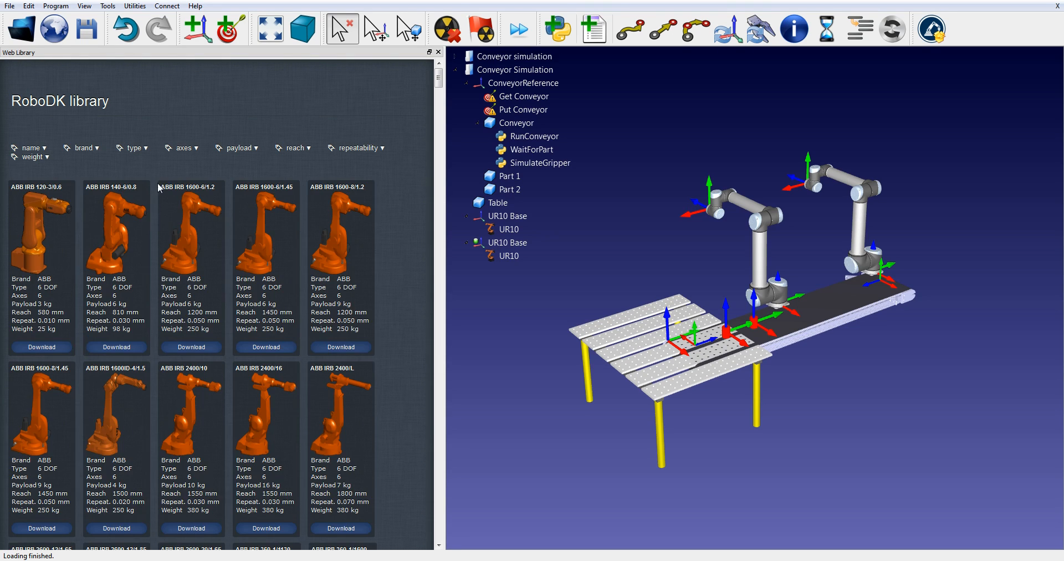
click(140, 155)
scroll(119, 238, down, 4)
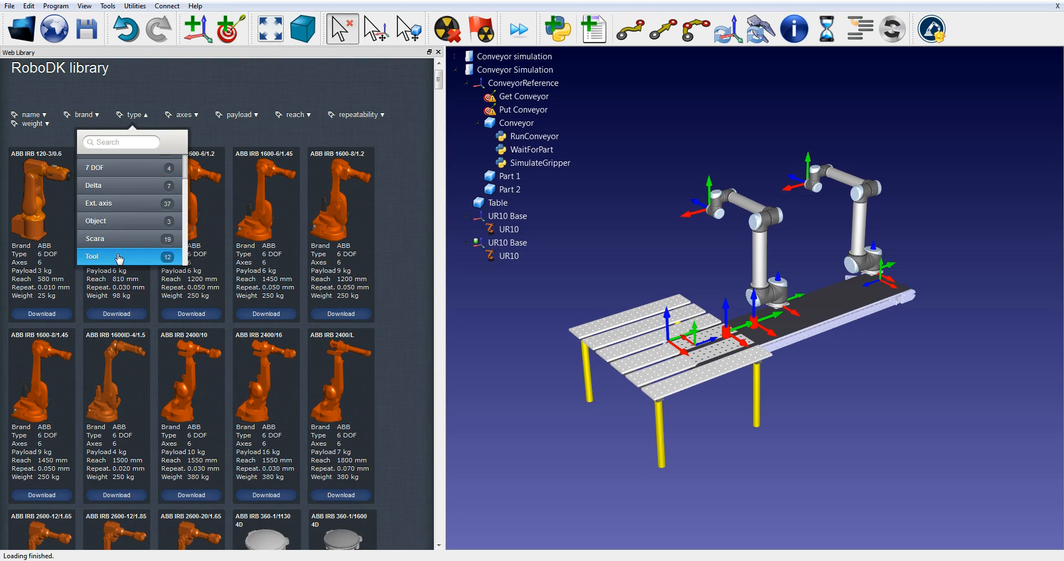
click(118, 256)
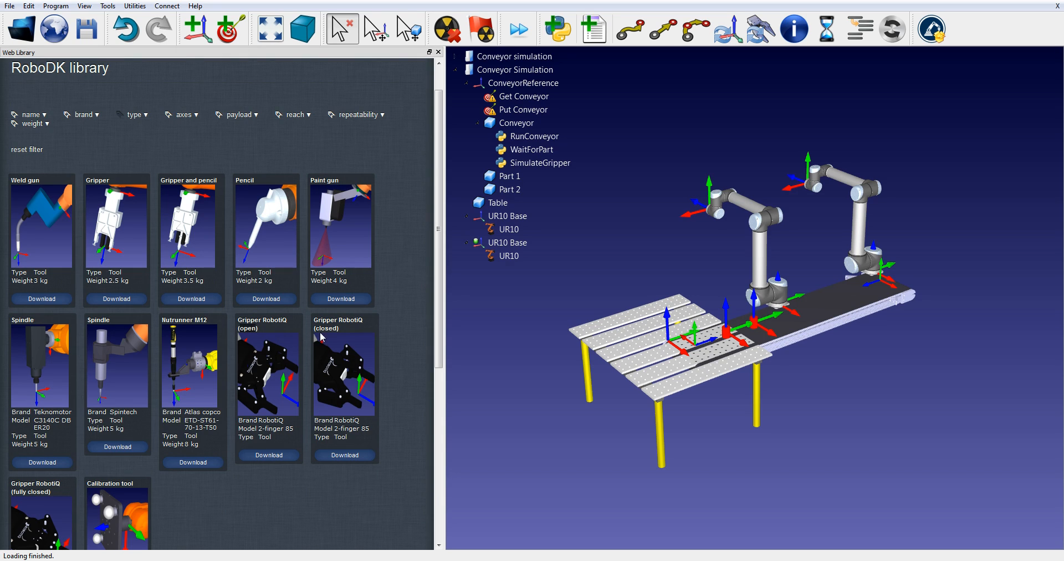
click(270, 456)
click(443, 199)
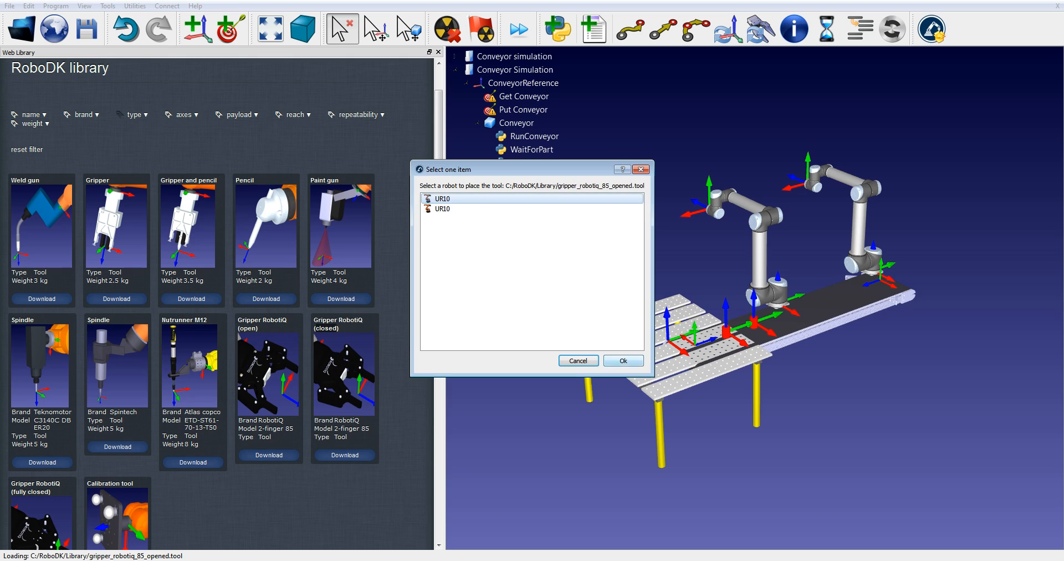
click(623, 362)
Attach the Gripper RobotiQ (closed) tool from the library to the first listed UR10 and close the library.
click(345, 456)
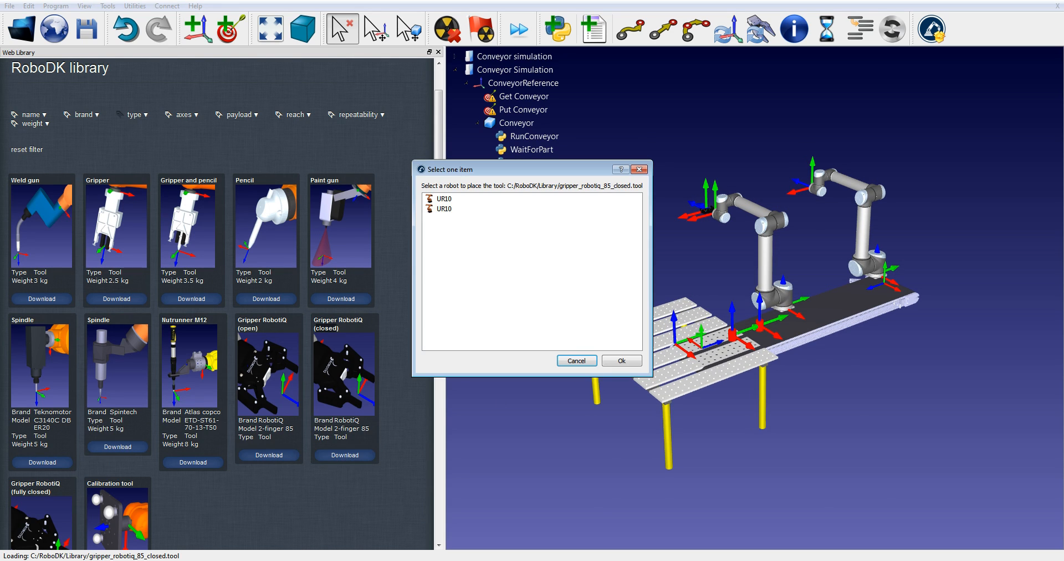
click(444, 199)
click(622, 361)
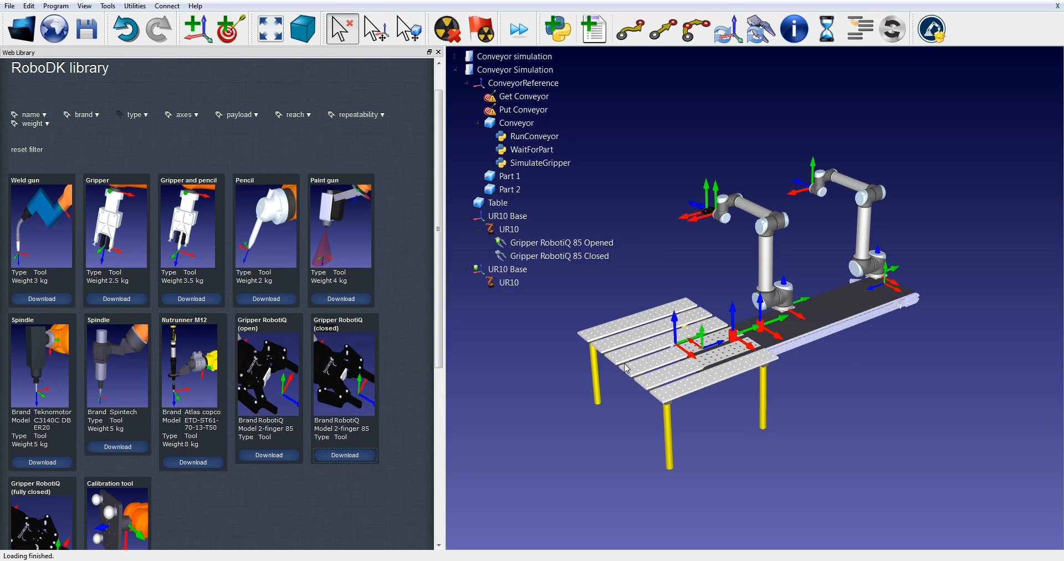
right_drag(679, 277, 654, 341)
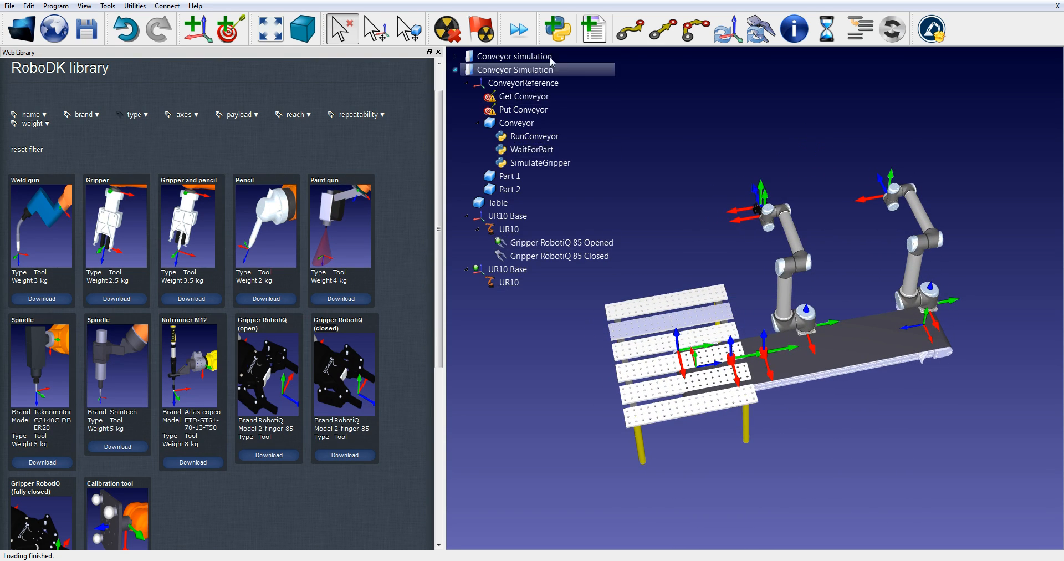
click(438, 52)
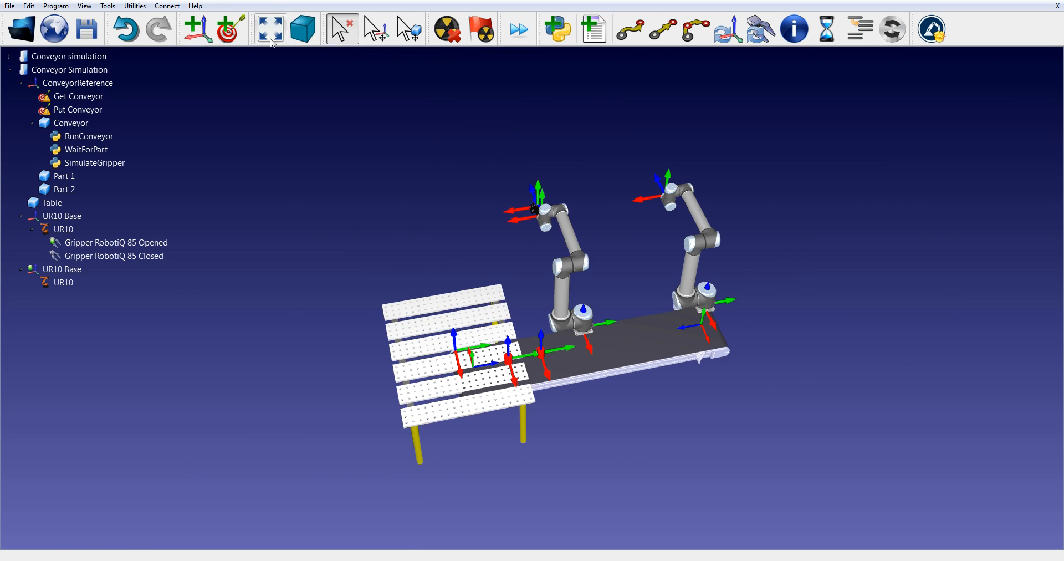
Add a reference frame to the station and nest Table, Part 1 and Part 2 under it.
click(207, 36)
click(65, 298)
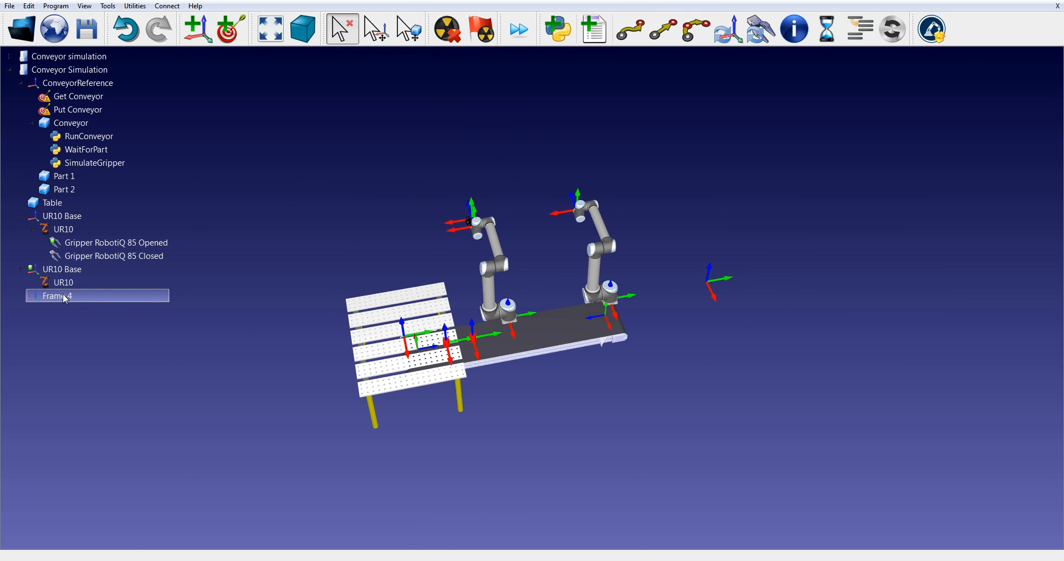
click(39, 208)
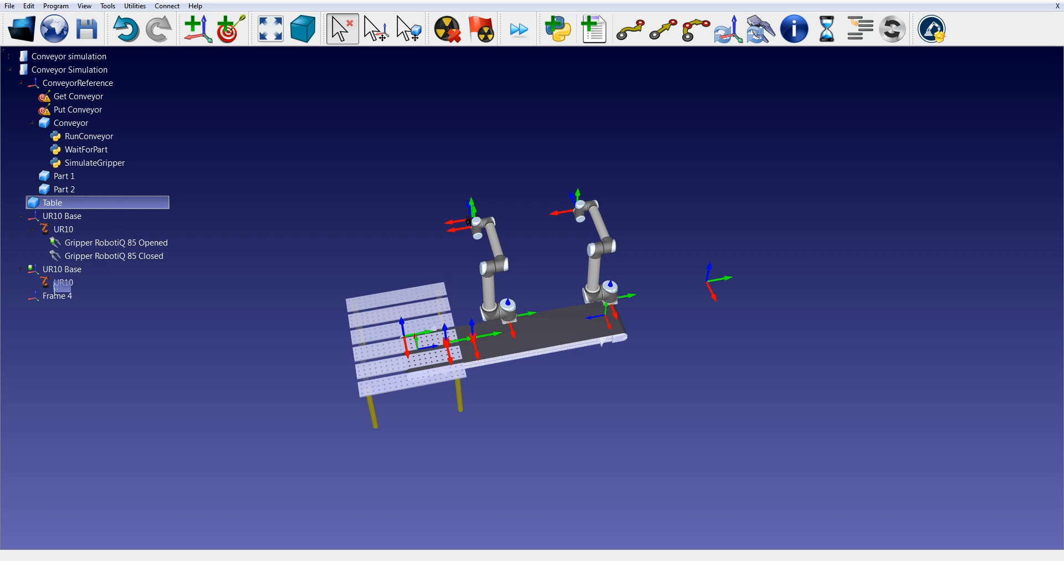
drag(45, 296, 47, 295)
drag(61, 176, 88, 250)
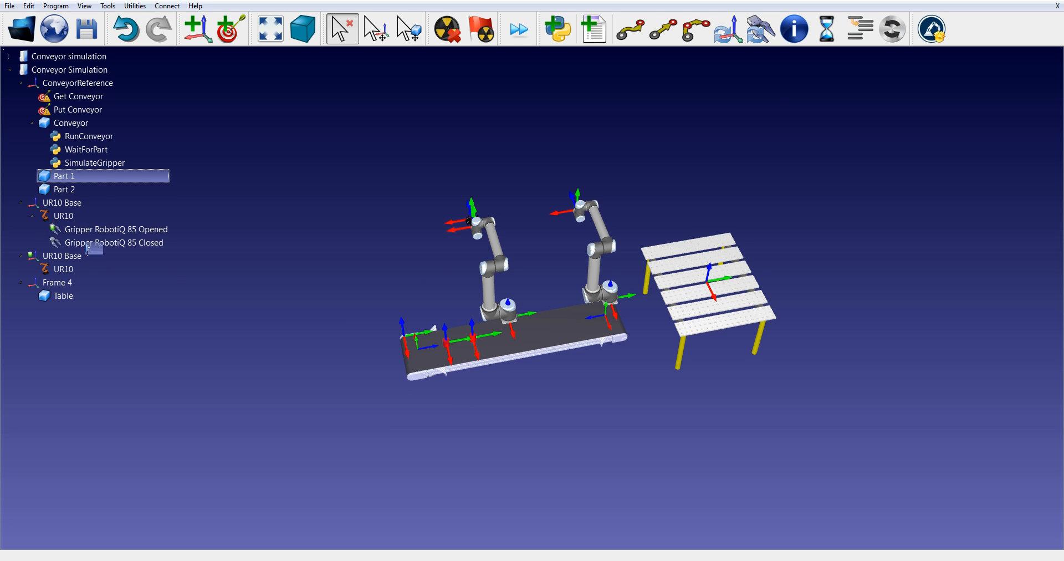
drag(44, 277, 53, 282)
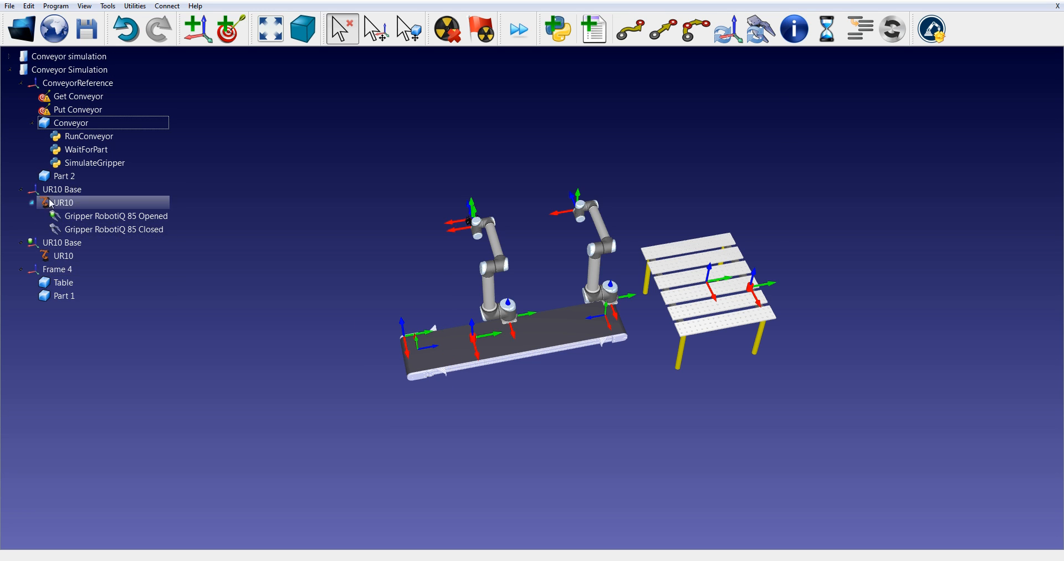
drag(51, 177, 53, 262)
Rename the new frame Table Reference, the robot with grippers UR10 A and the other robot UR10 B.
click(55, 260)
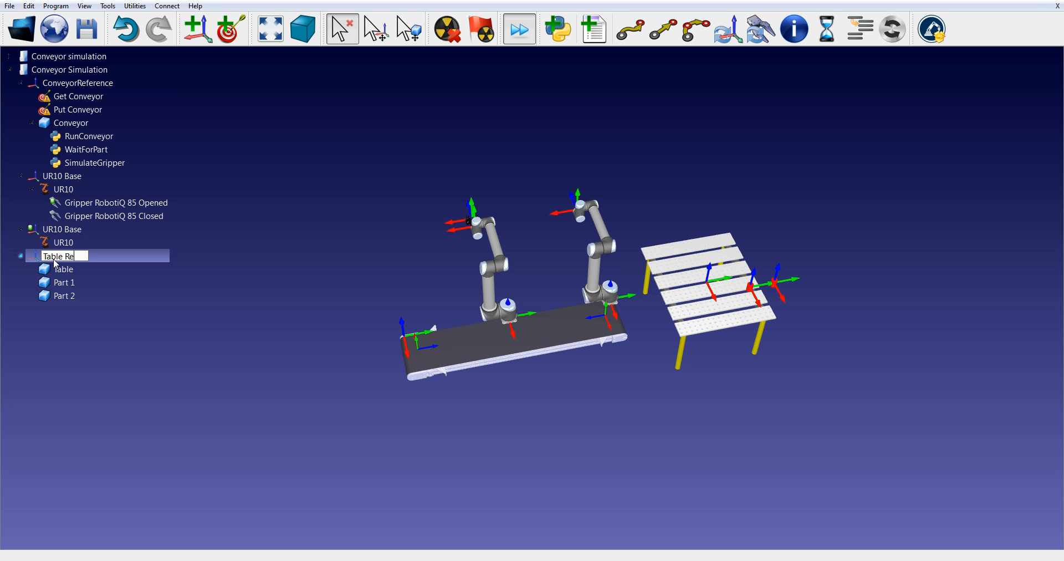
click(75, 191)
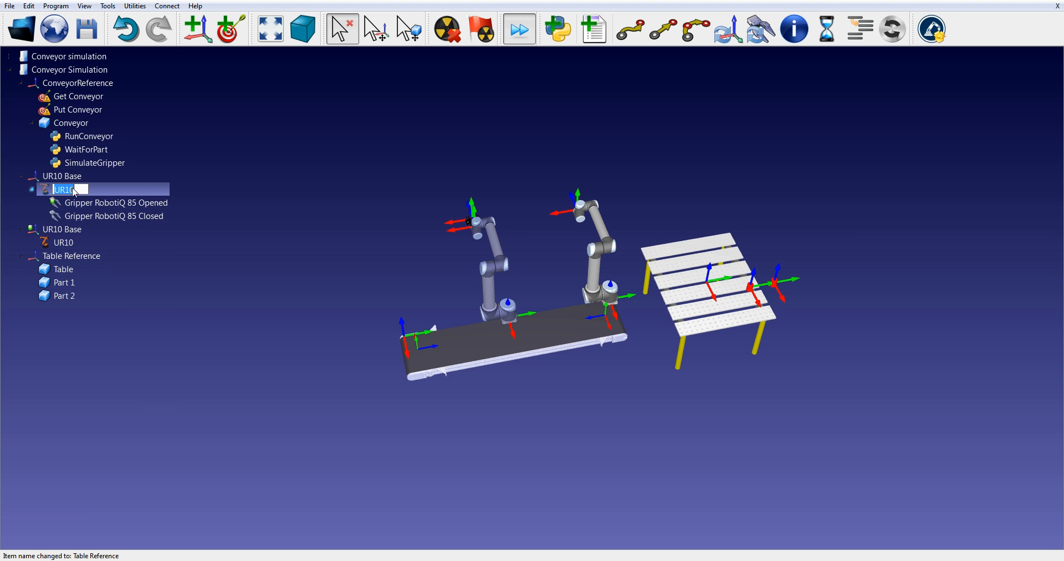
click(78, 190)
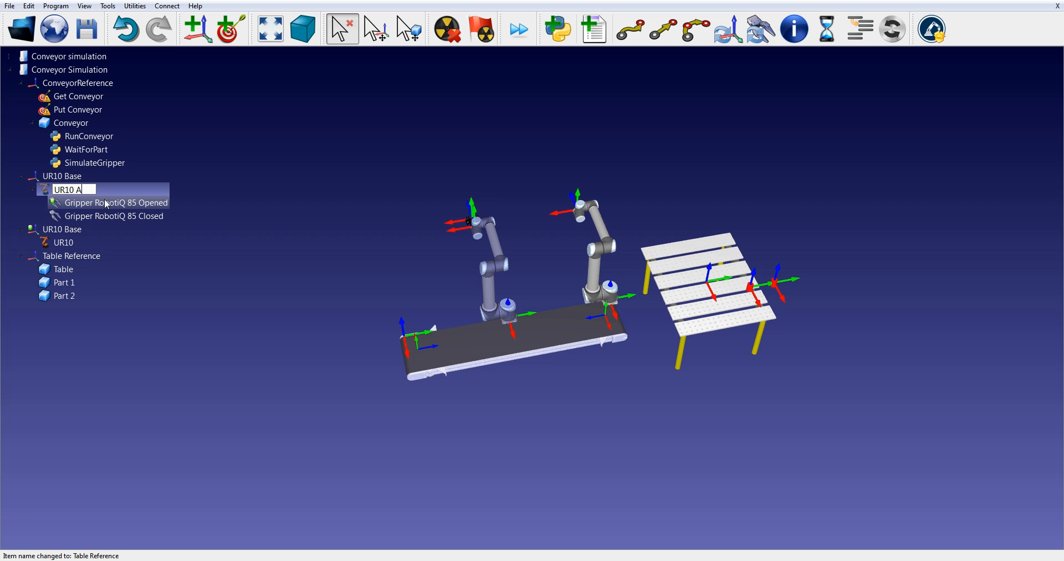
click(76, 244)
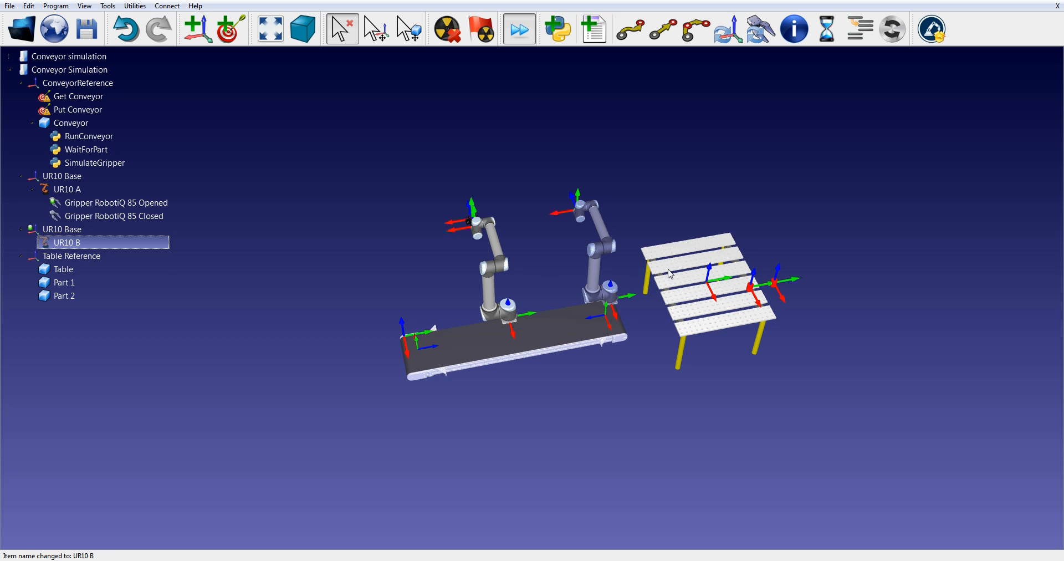
key(Escape)
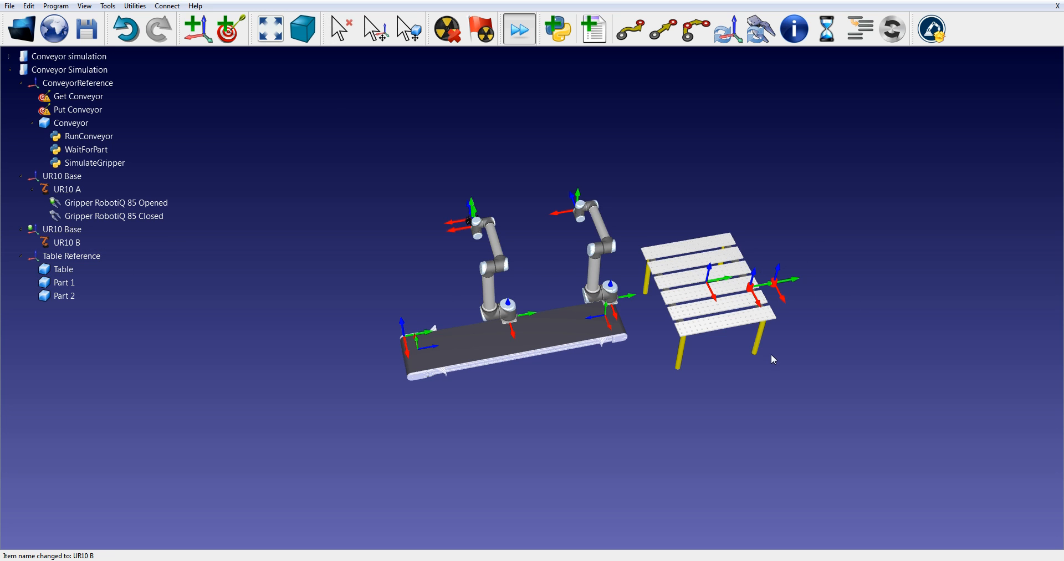
Move Part 1 and Part 2 horizontally onto the table edge nearest the robots, placing them side by side.
drag(774, 360, 657, 355)
scroll(722, 302, up, 5)
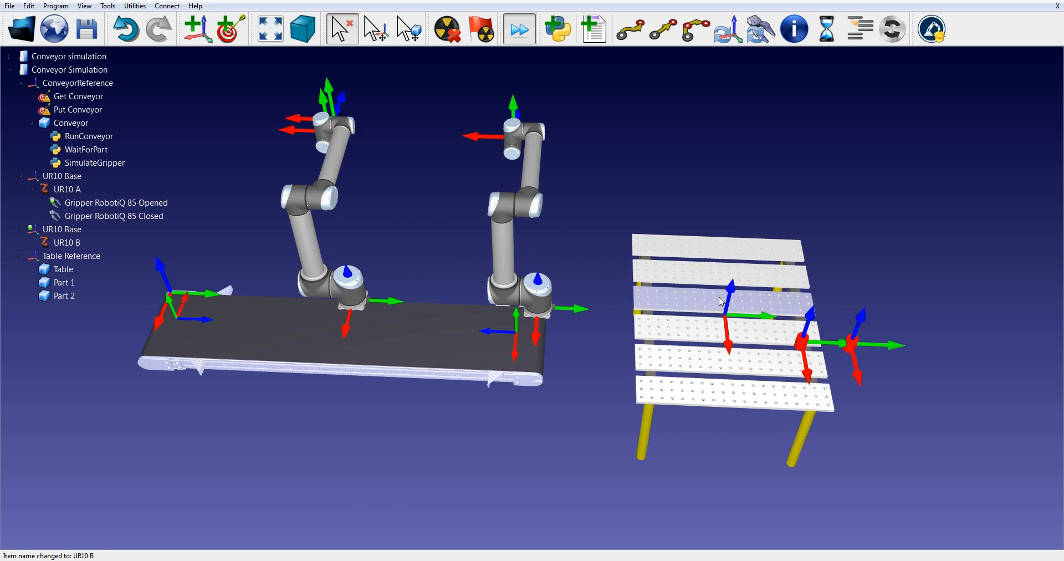
middle_drag(788, 317, 792, 331)
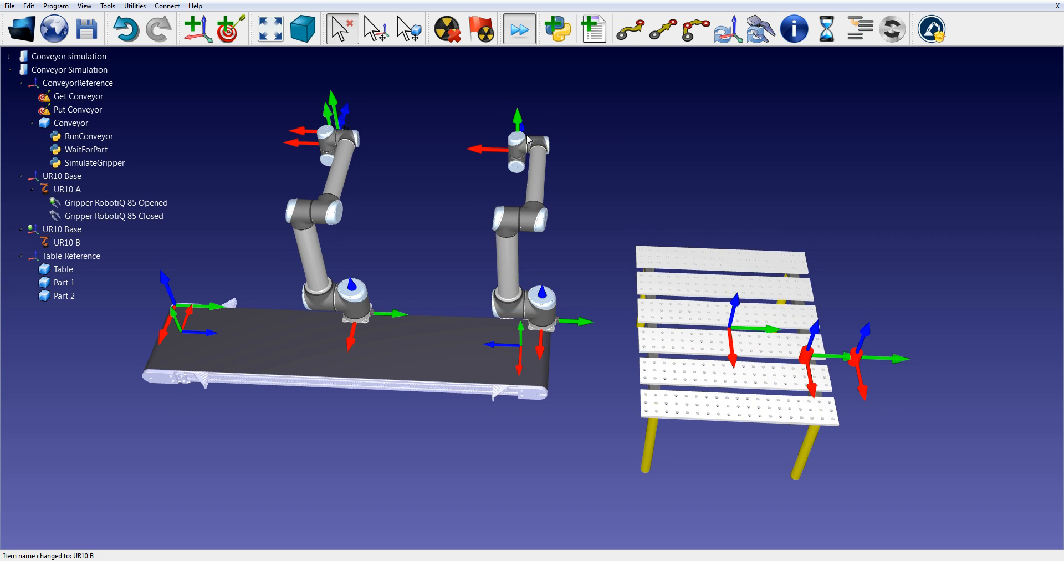
click(381, 43)
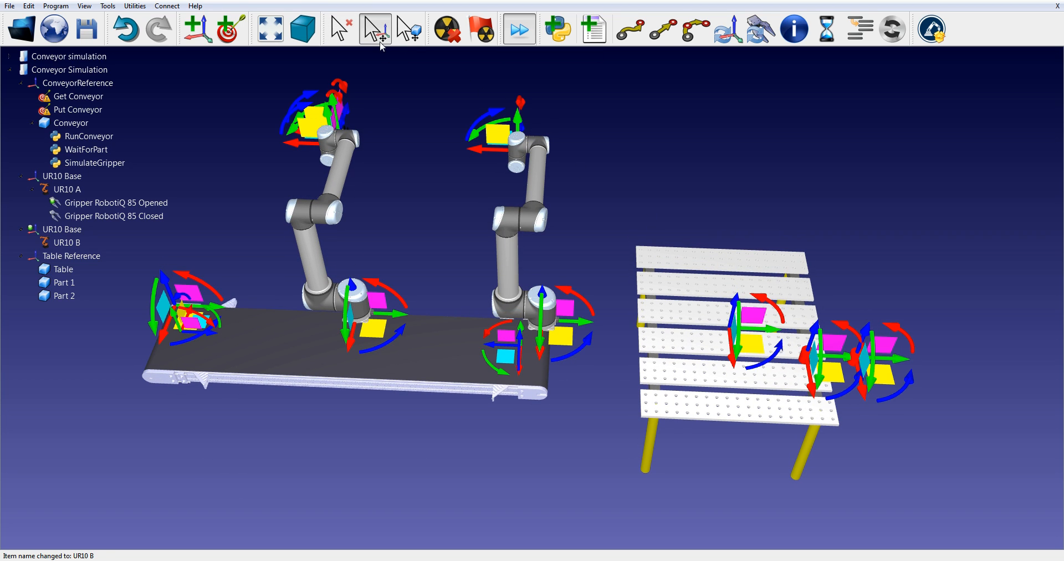
drag(836, 376, 674, 327)
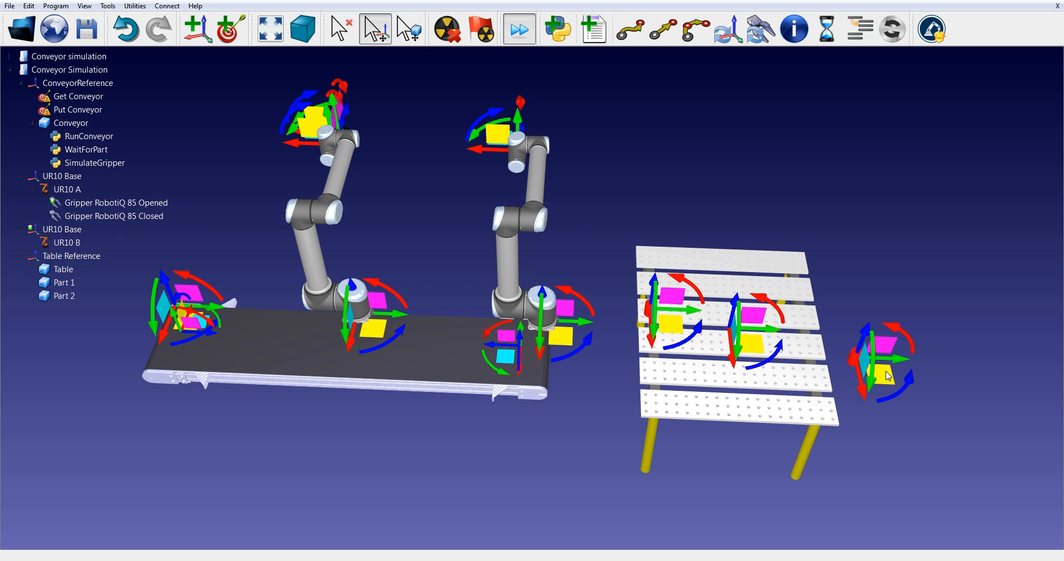
drag(889, 377, 682, 363)
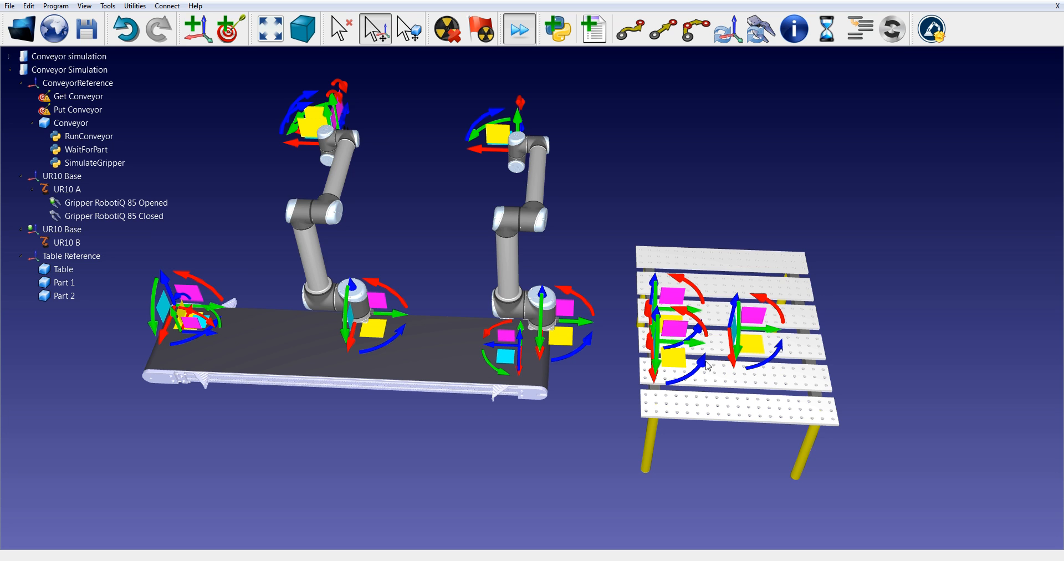
Rotate and reposition the Table Reference so the table and its parts sit in front of the two robots' tools.
drag(751, 351, 478, 187)
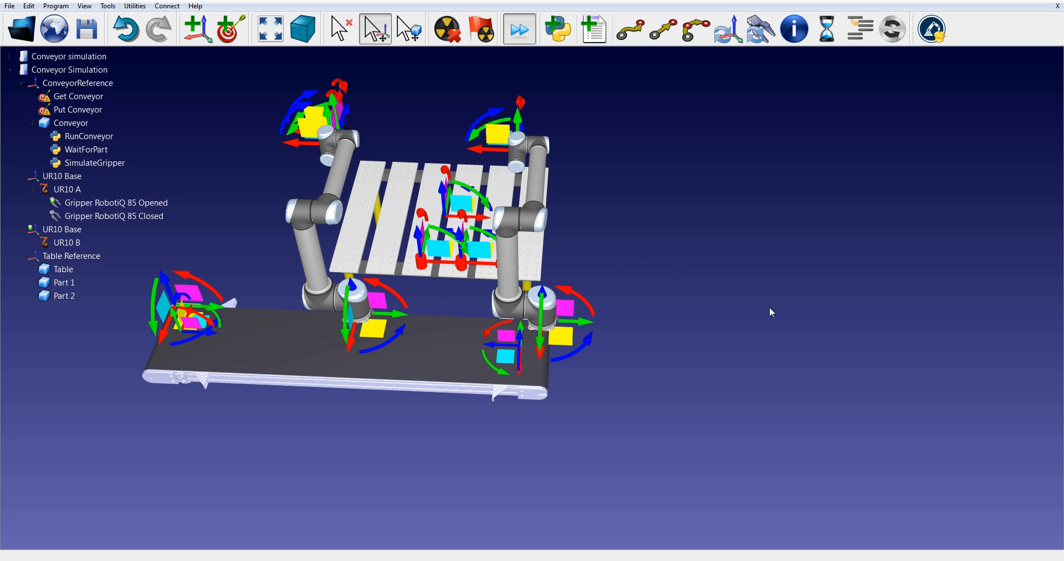
key(Escape)
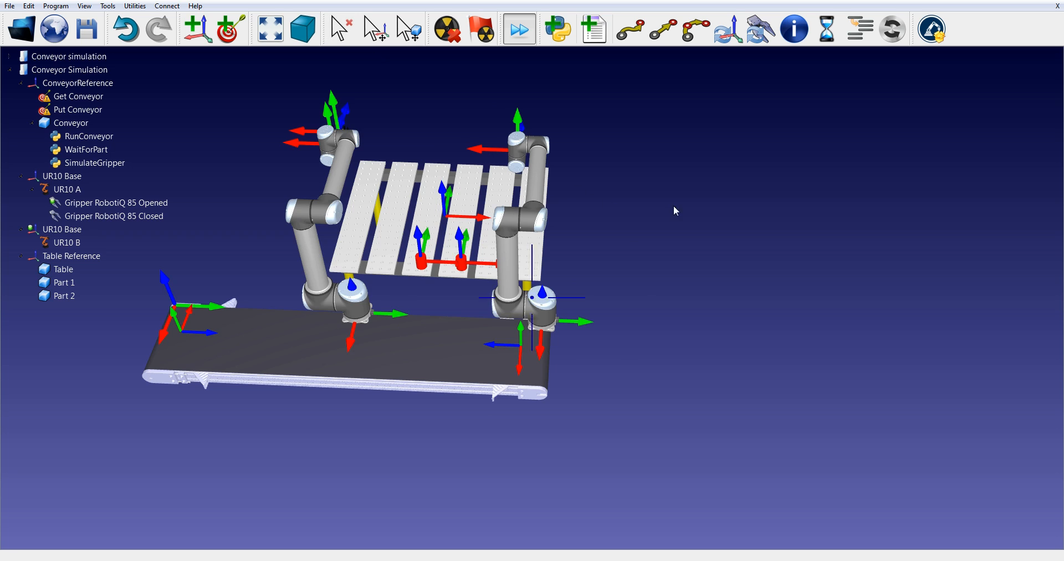
drag(676, 210, 487, 181)
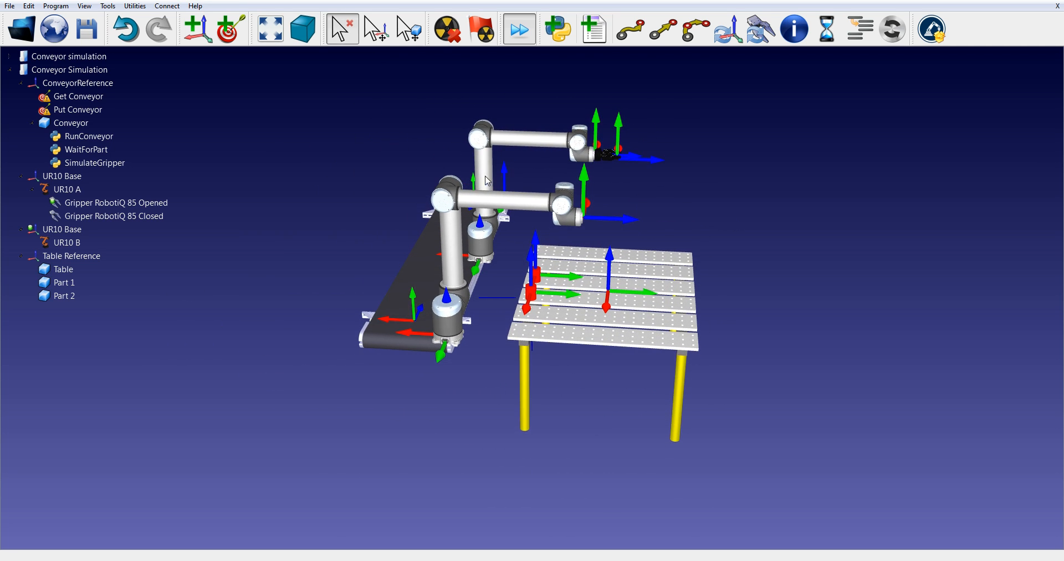
key(alt)
drag(623, 282, 663, 278)
Move the ConveyorReference away from the robot bases so the conveyor stands on the side opposite the table.
drag(493, 316, 760, 392)
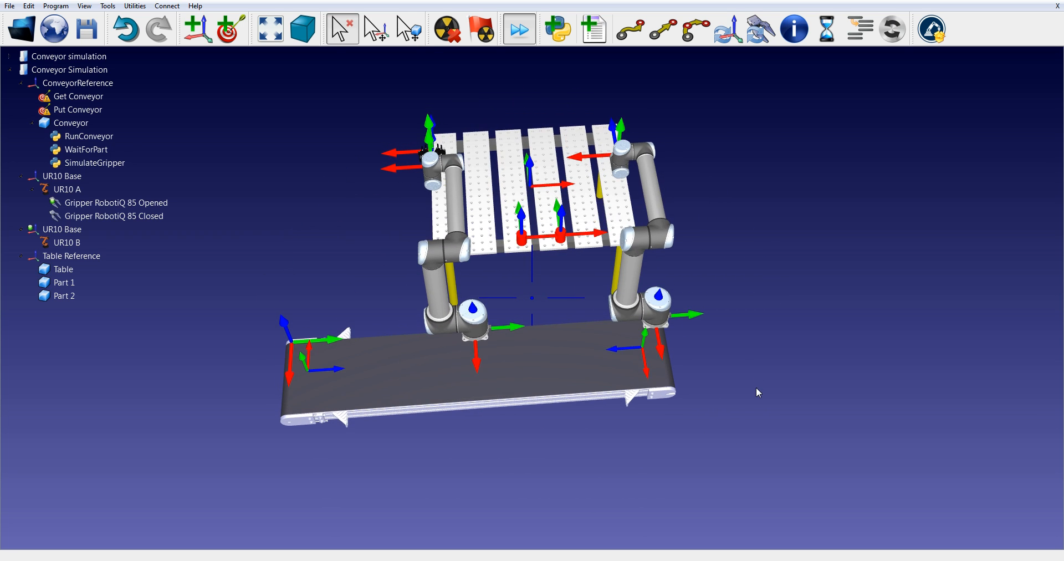
key(alt)
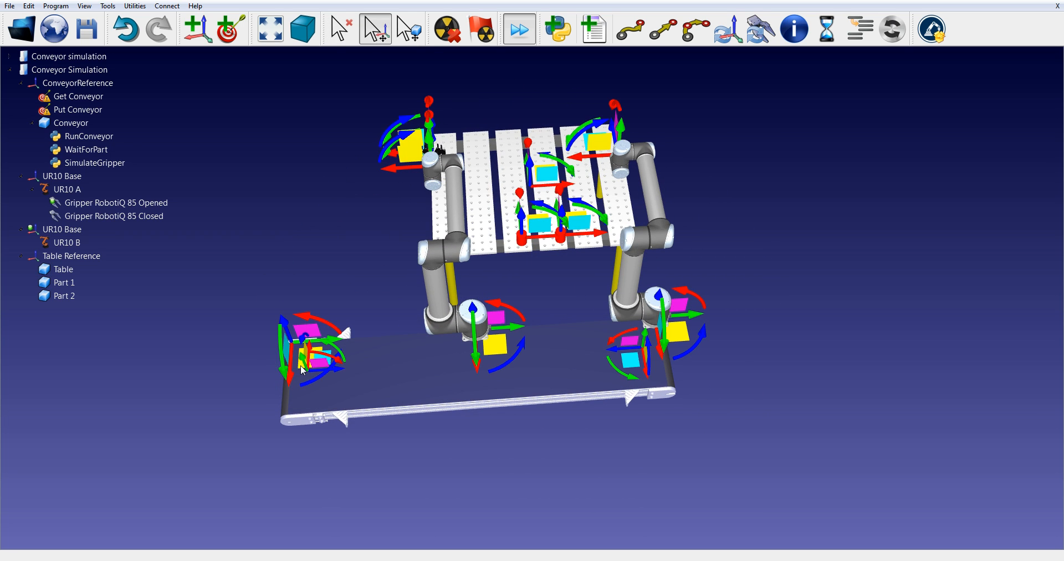
alt+drag(303, 371, 384, 439)
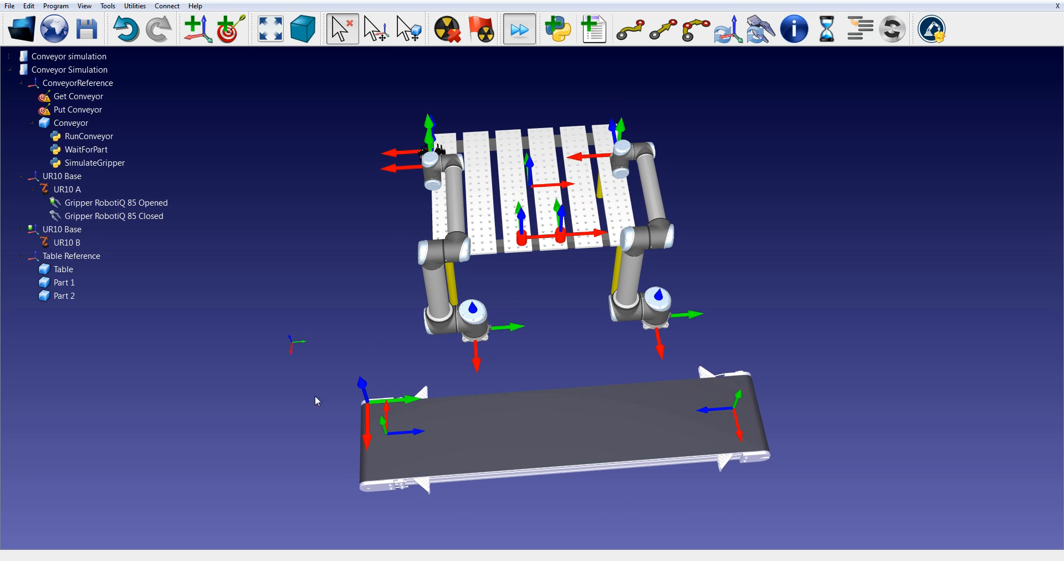
drag(315, 397, 544, 324)
key(alt)
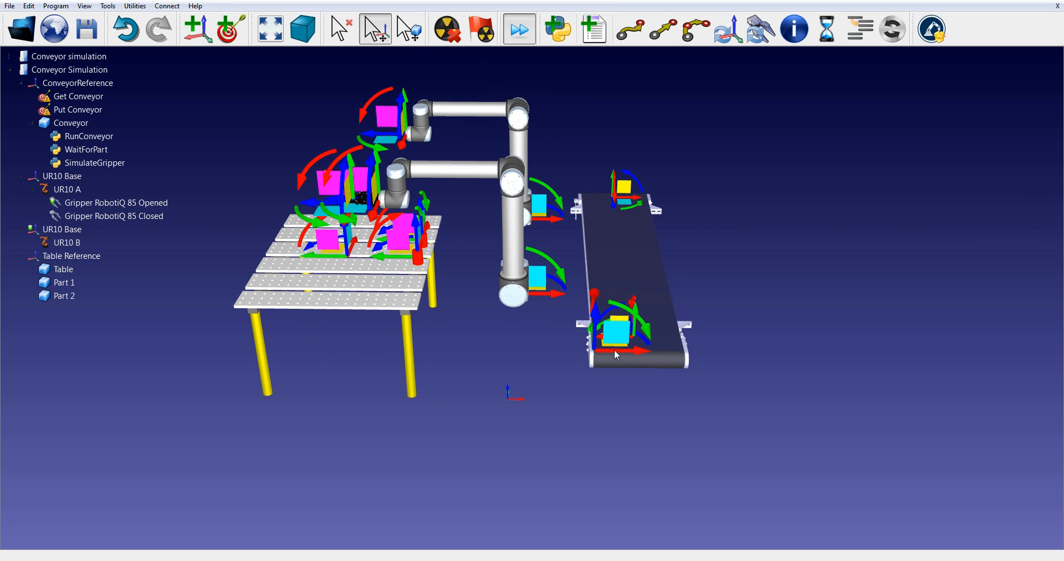
alt+drag(618, 355, 660, 339)
Copy the opened and closed RobotiQ 85 grippers from UR10 A and paste them onto UR10 B.
drag(505, 405, 766, 420)
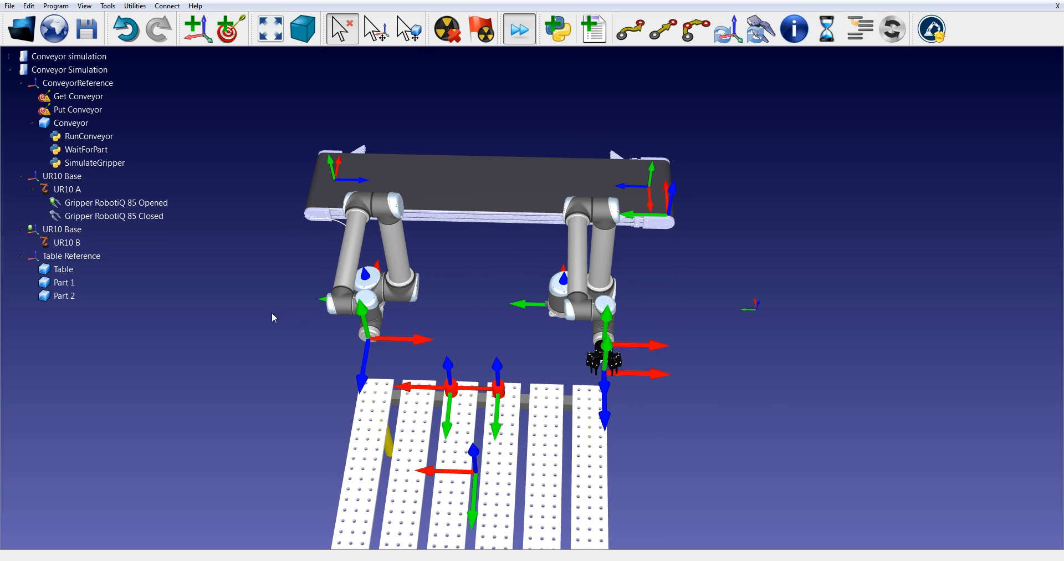
click(110, 203)
shift+click(104, 215)
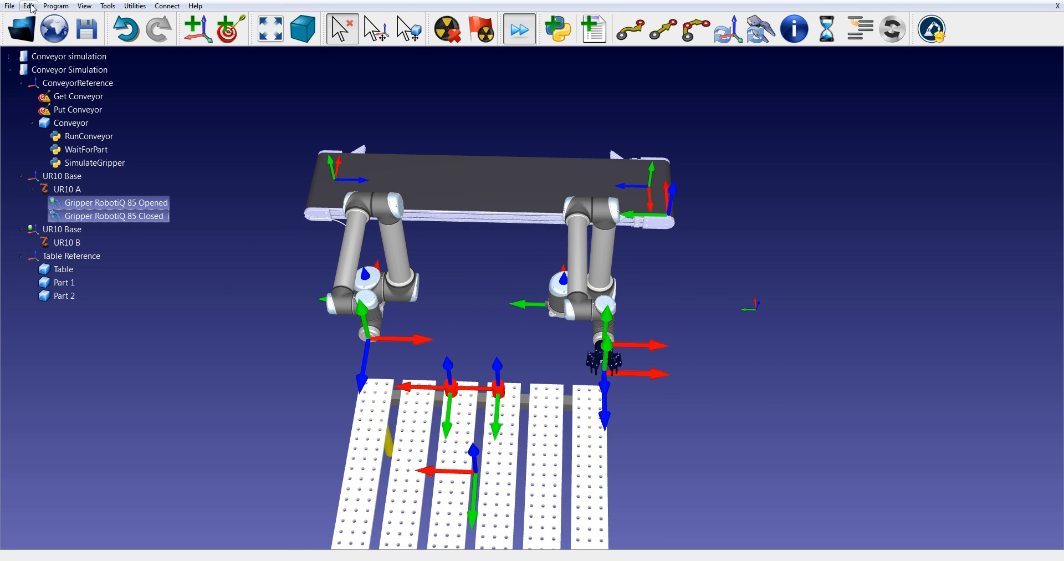
click(32, 8)
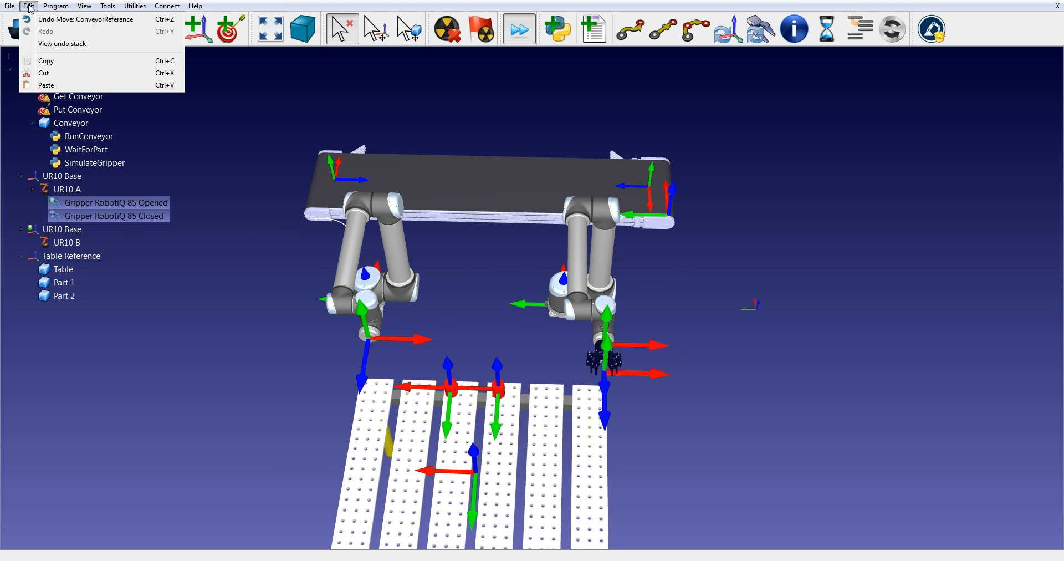
click(47, 62)
click(74, 244)
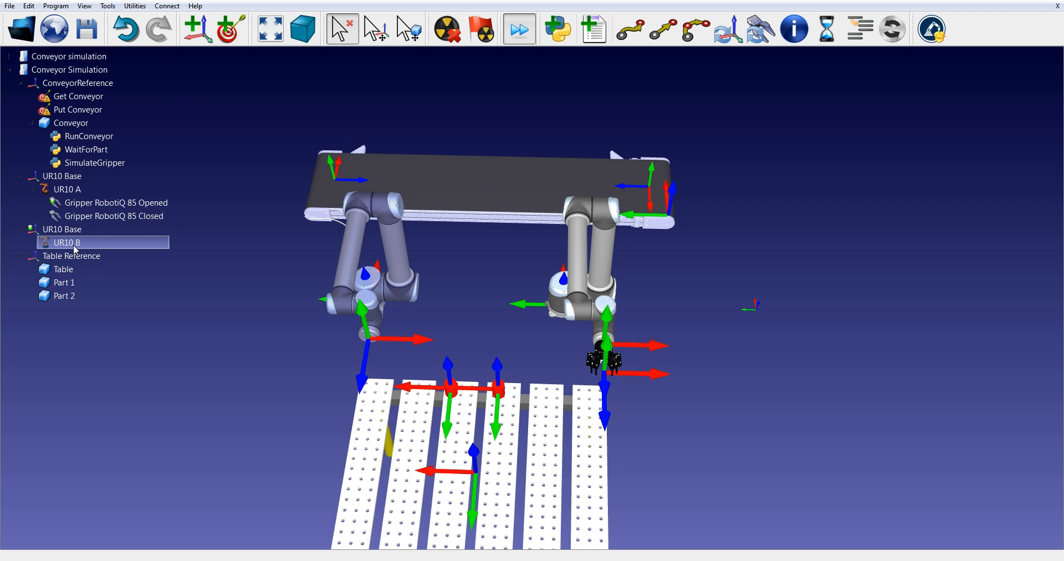
key(ctrl+v)
click(529, 334)
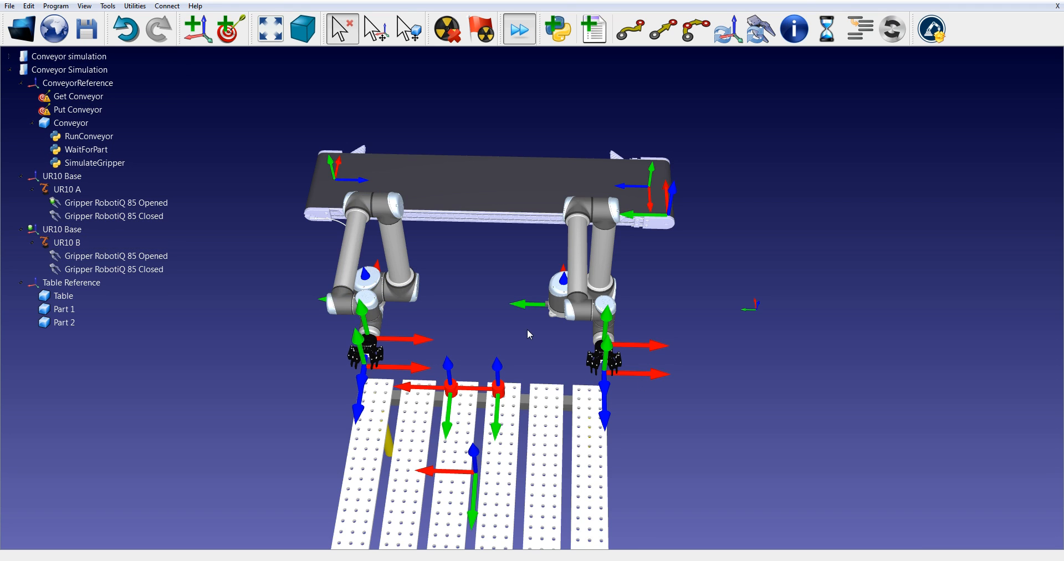
Reduce the displayed size of the reference frames by three levels.
key(minus)
key(minus)
key(minus)
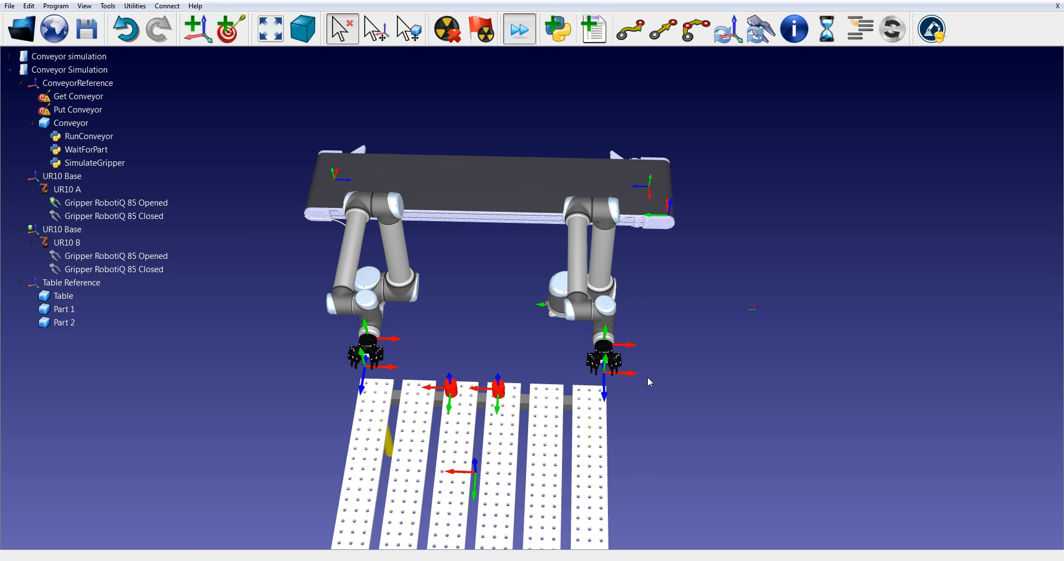
Run the SimulateGripper script, stop it and show the whole station in the isometric view.
right_drag(504, 361, 478, 326)
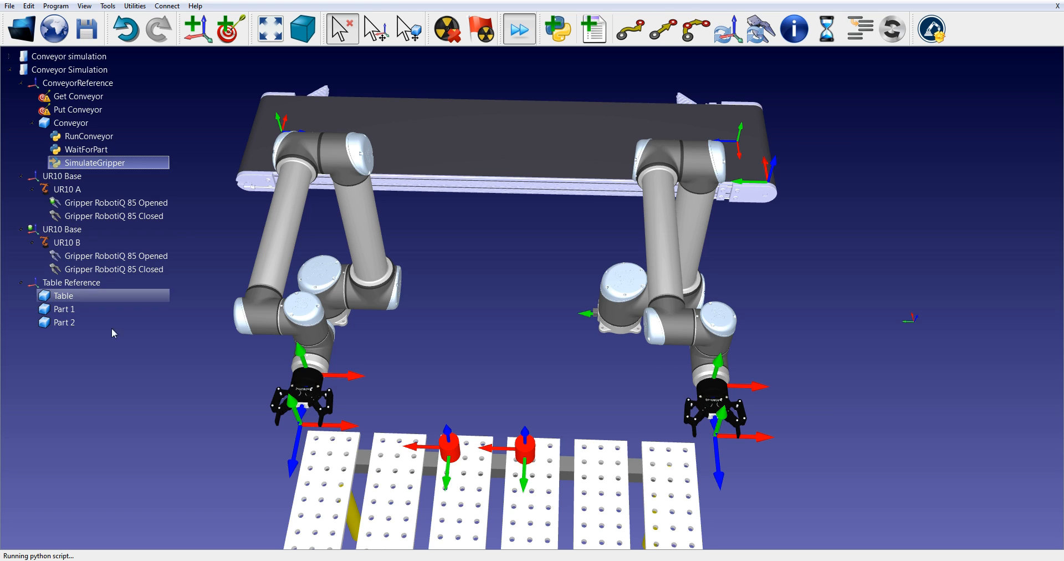
click(292, 395)
key(Escape)
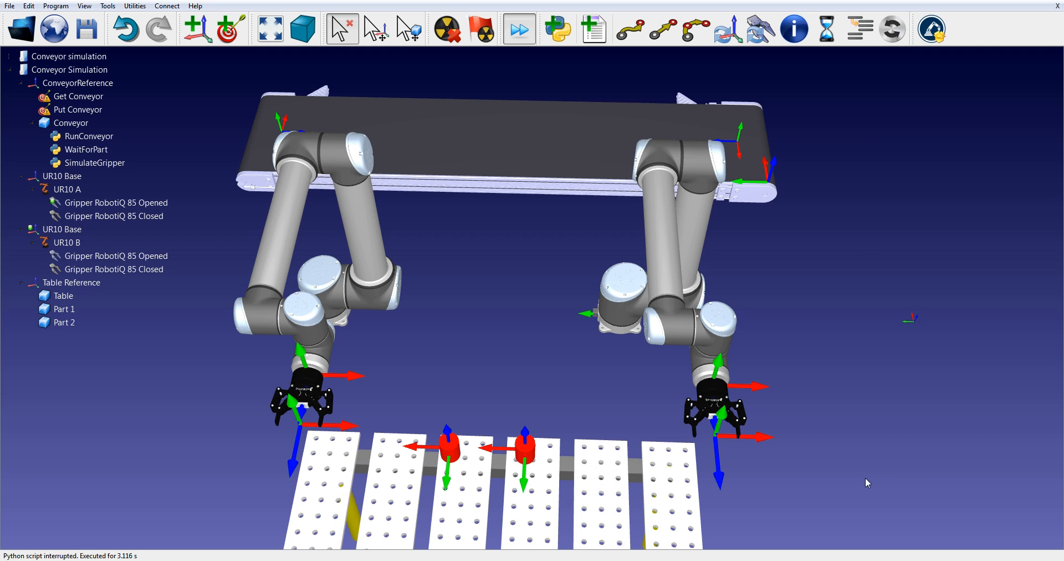
drag(865, 478, 857, 402)
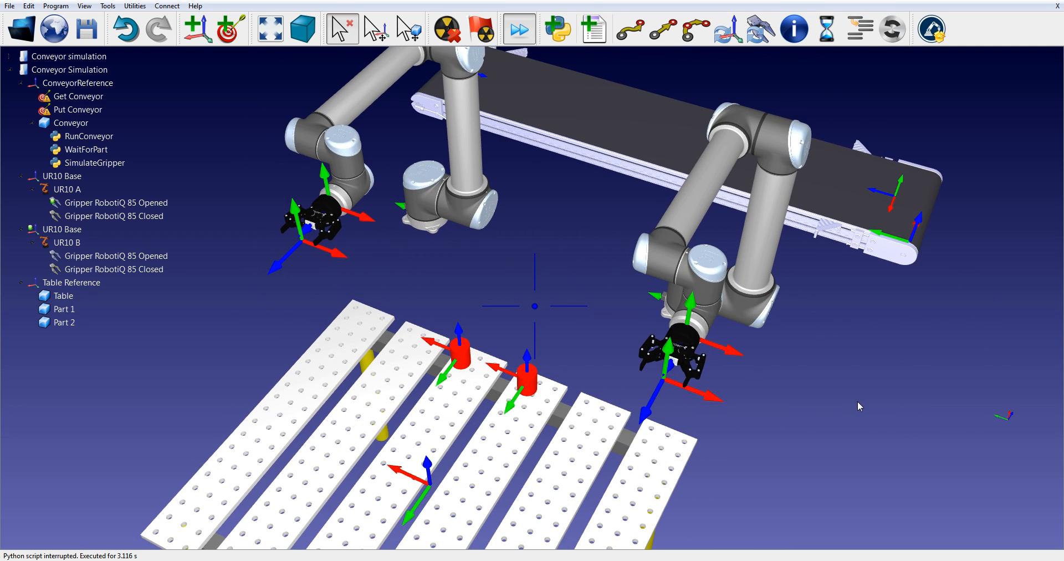
click(304, 41)
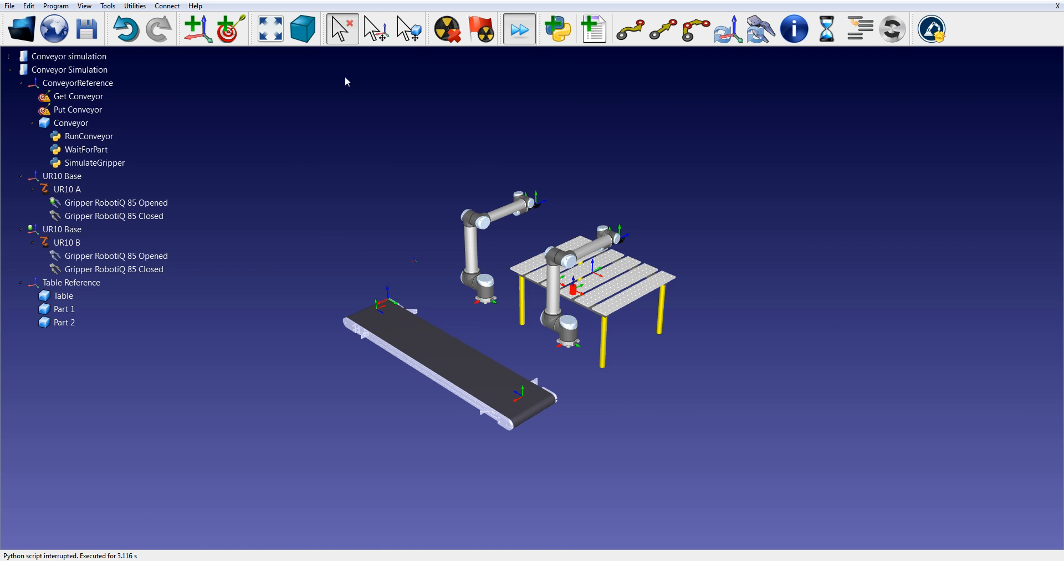
Jog UR10 A's opened gripper to an approach pose just in front of the parts at the table's edge.
drag(642, 392, 405, 479)
scroll(675, 440, up, 5)
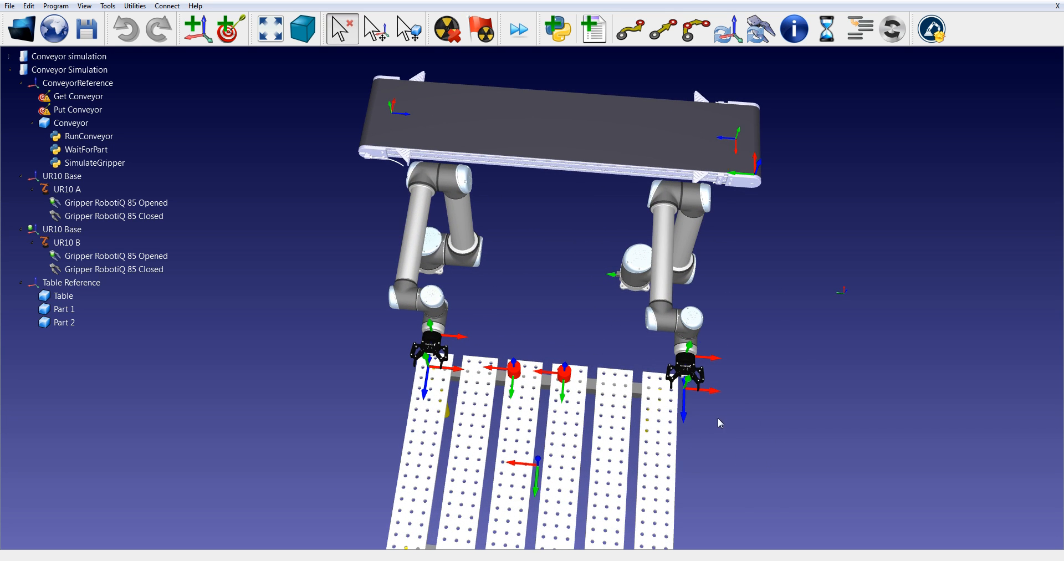
alt+drag(686, 382, 558, 328)
right_drag(563, 422, 457, 303)
key(alt)
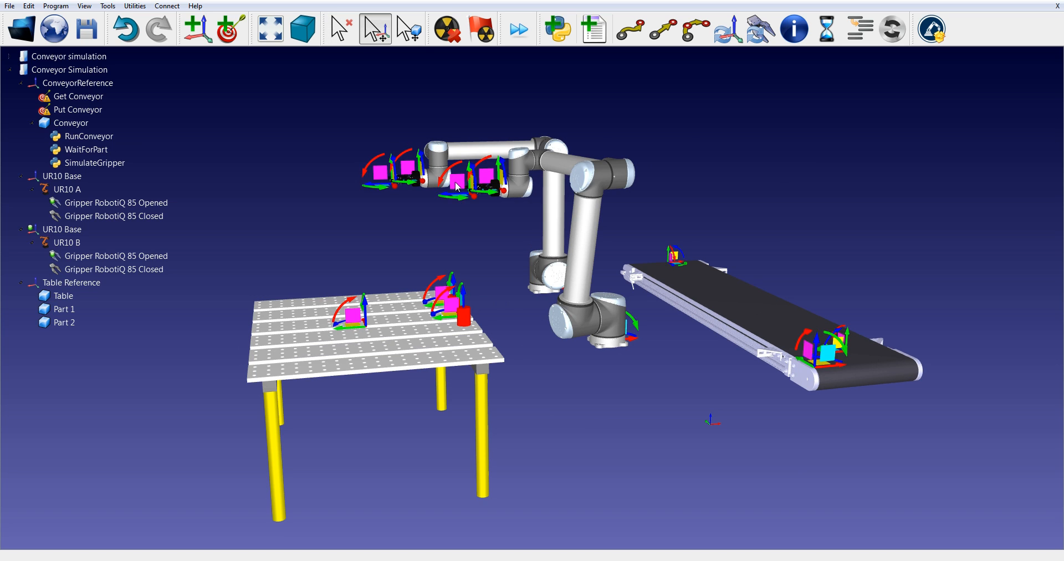
alt+drag(457, 187, 488, 288)
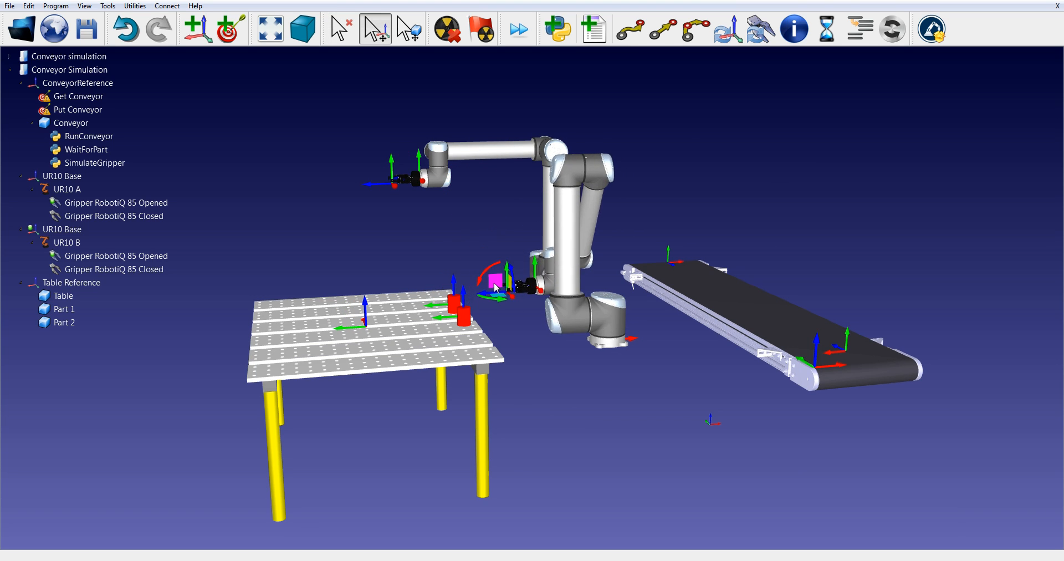
right_drag(488, 286, 581, 394)
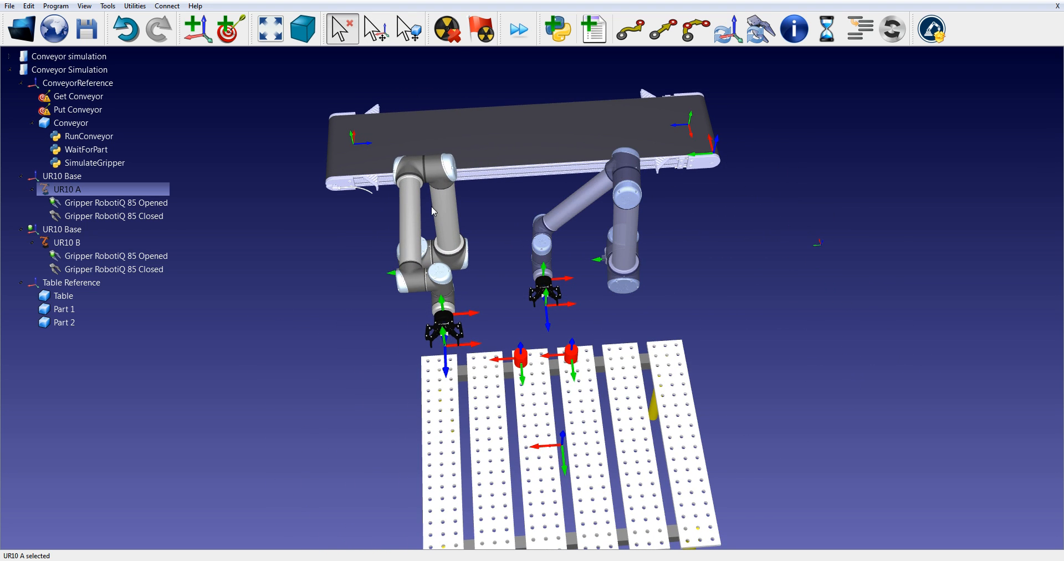
Create a target at UR10 A's current pose and rename it Approach Table UR A.
click(229, 35)
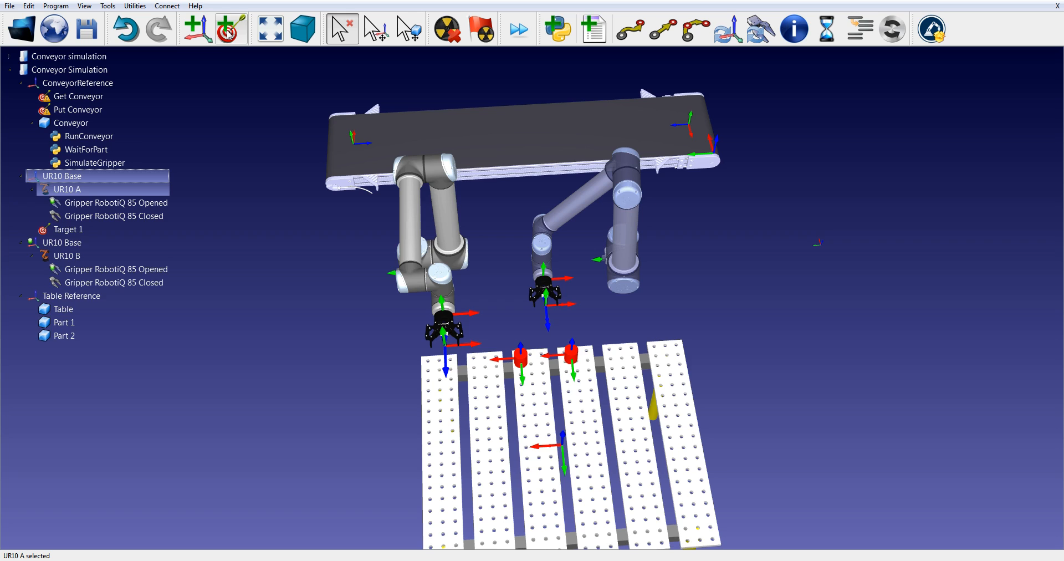
click(65, 232)
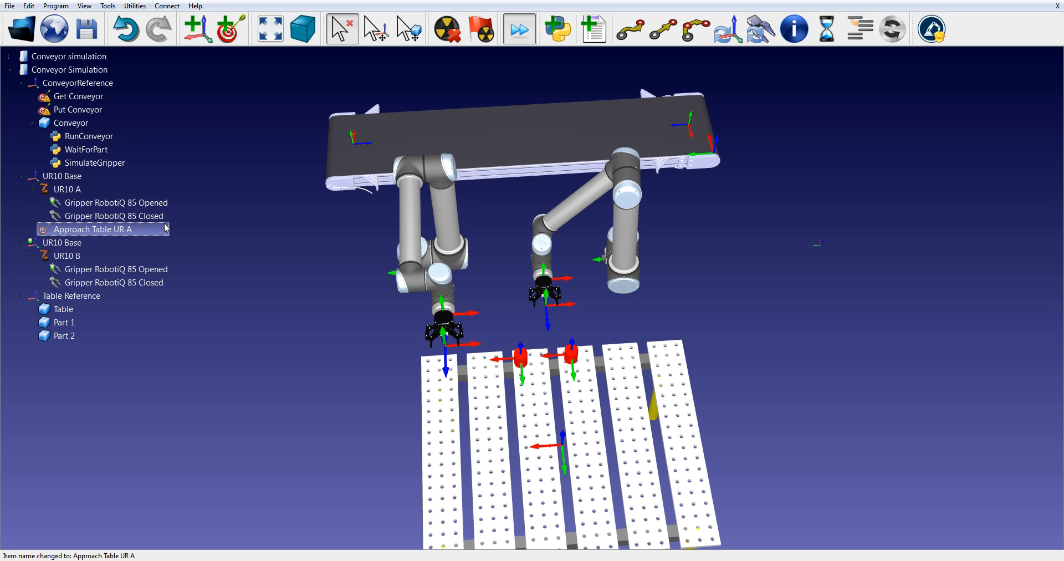
click(739, 309)
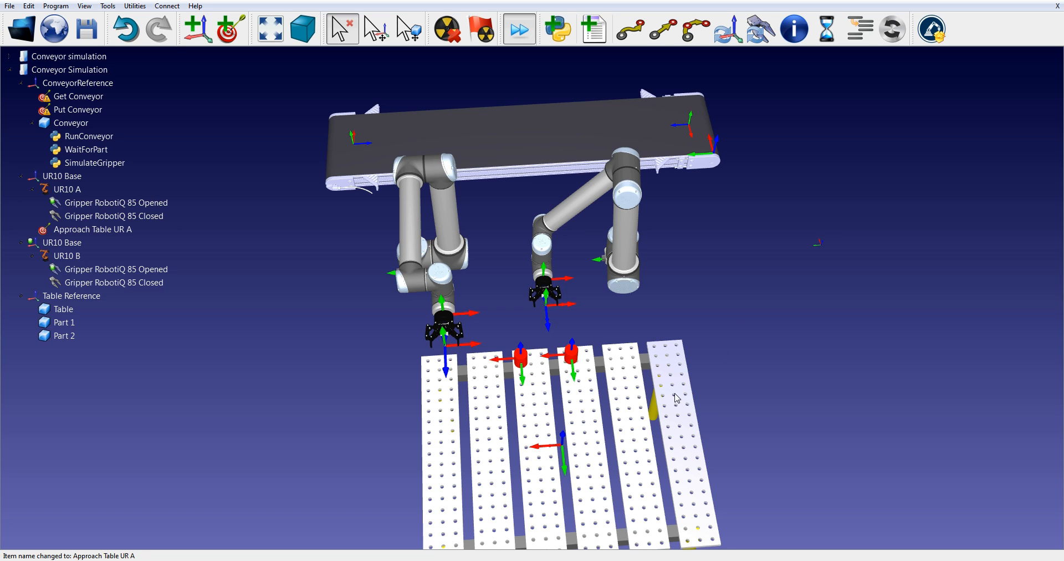
right_click(80, 229)
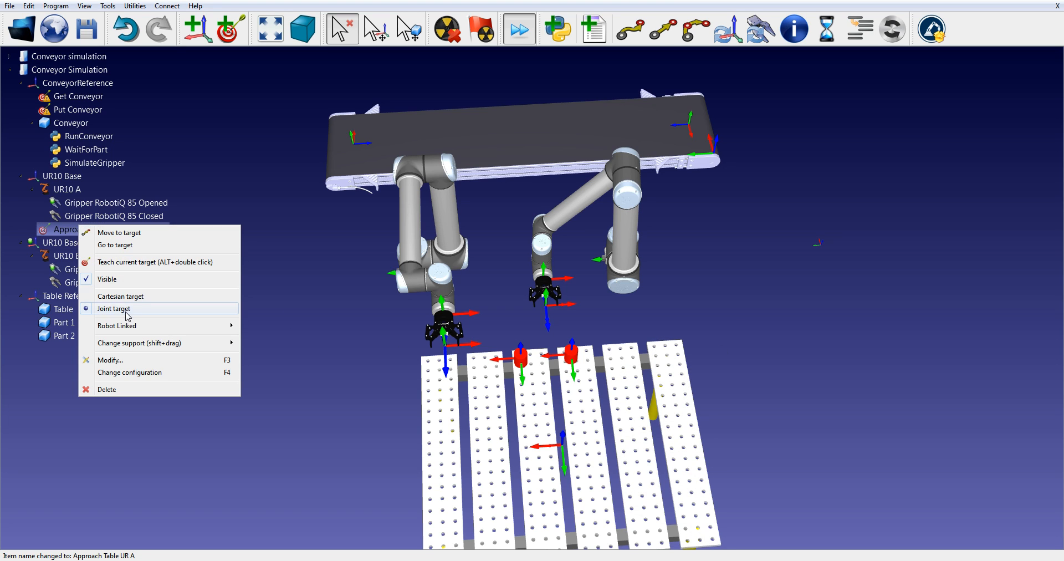
key(Escape)
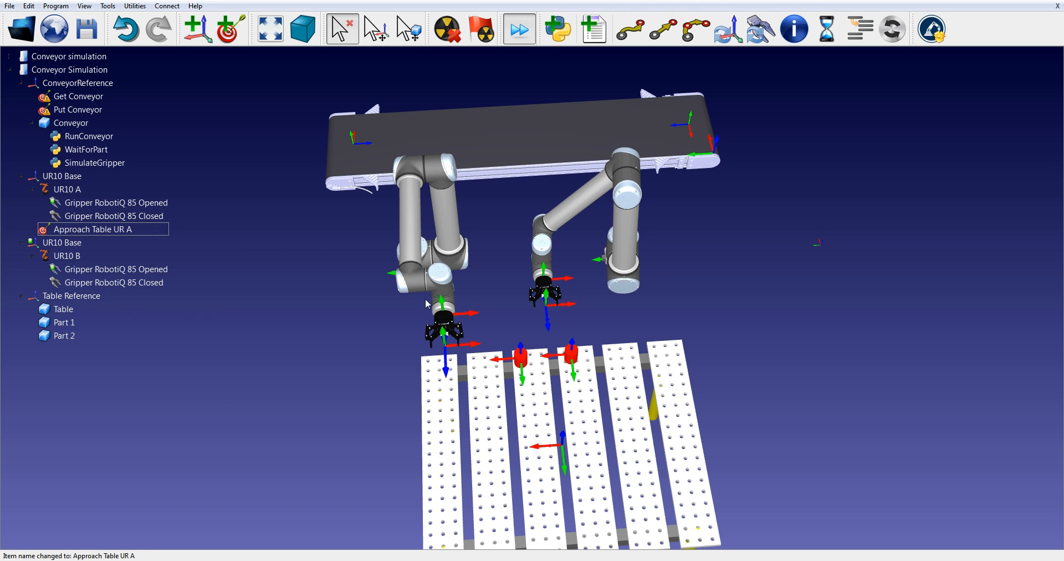
Jog UR10 A away from the Approach Table UR A target and display the item names in the 3D view.
key(alt)
alt+drag(556, 303, 634, 320)
key(slash)
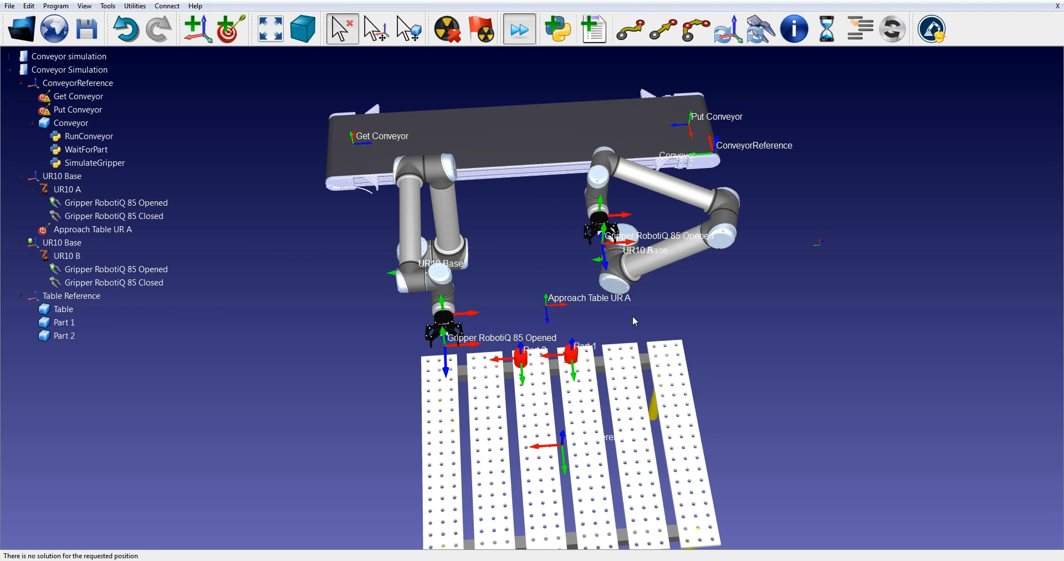
click(84, 6)
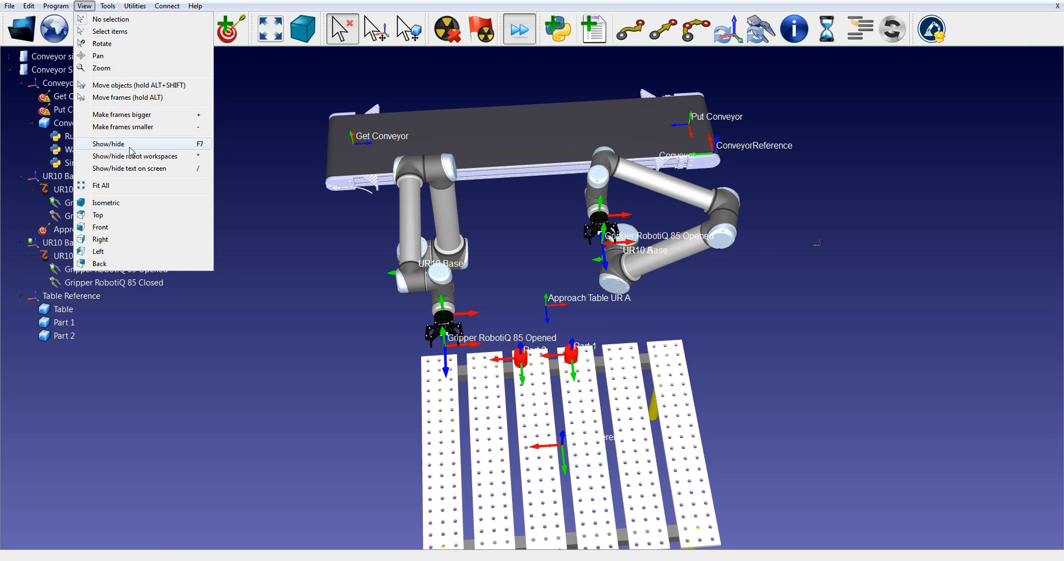
click(138, 169)
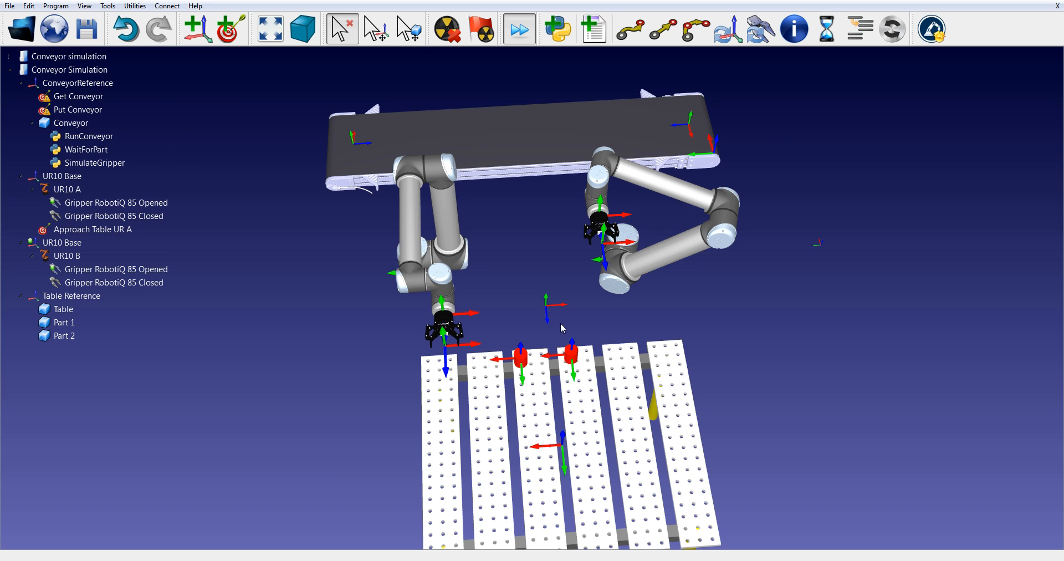
key(slash)
Nudge the Approach Table UR A target slightly and move UR10 A to it.
mouse_move(553, 309)
alt+mouse_down()
mouse_move(554, 322)
mouse_move(560, 314)
alt+mouse_up()
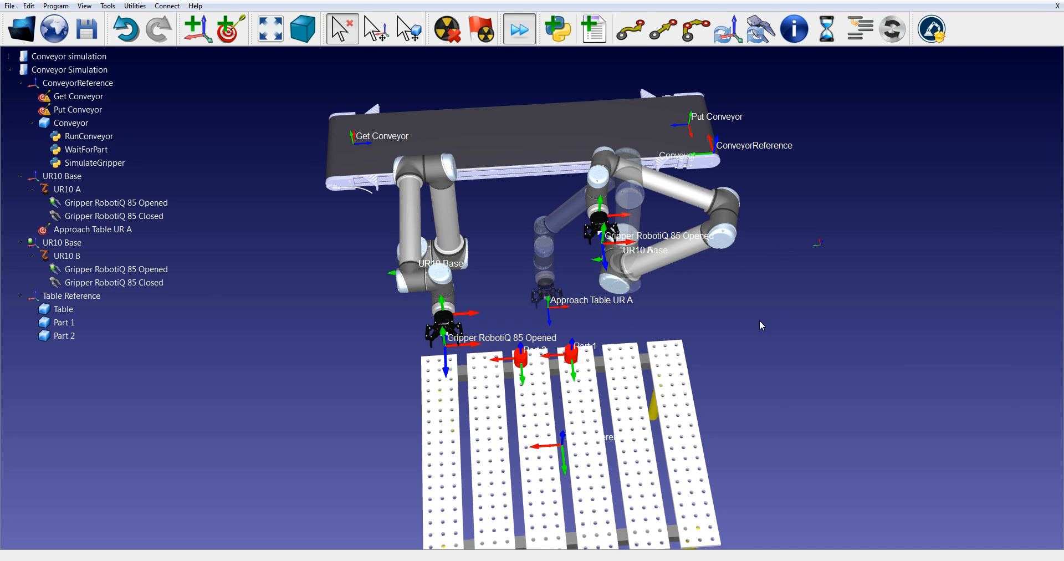
drag(764, 347, 610, 287)
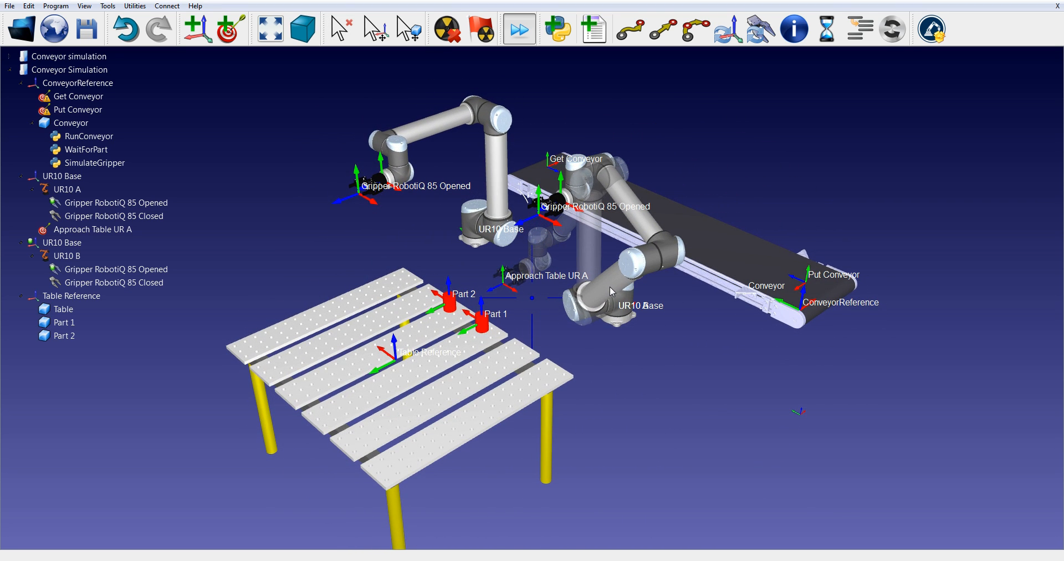
double_click(69, 230)
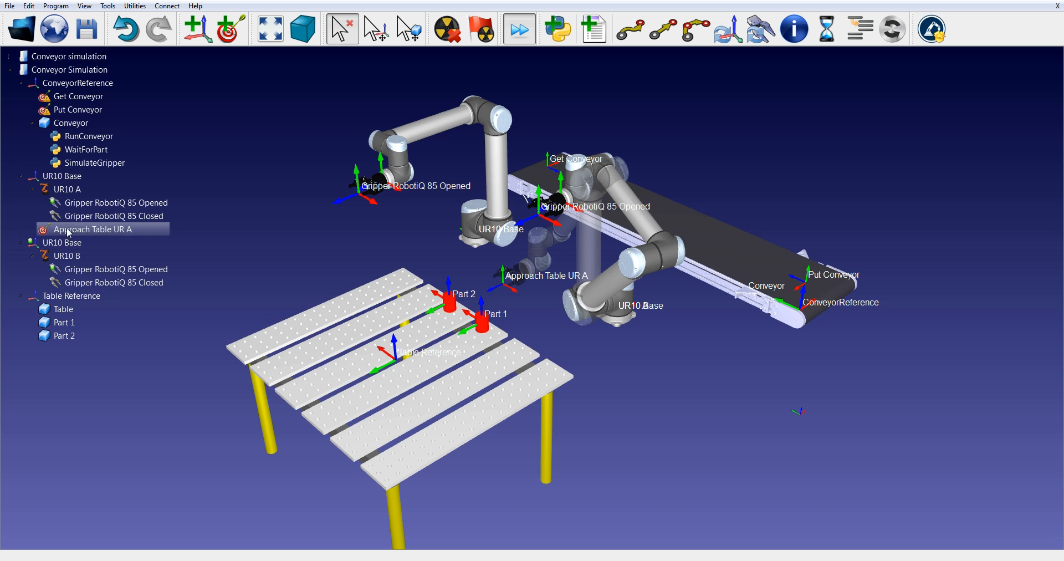
Jog UR10 A off the Approach Table UR A target, send it back there and hide the item names in the 3D view.
key(alt)
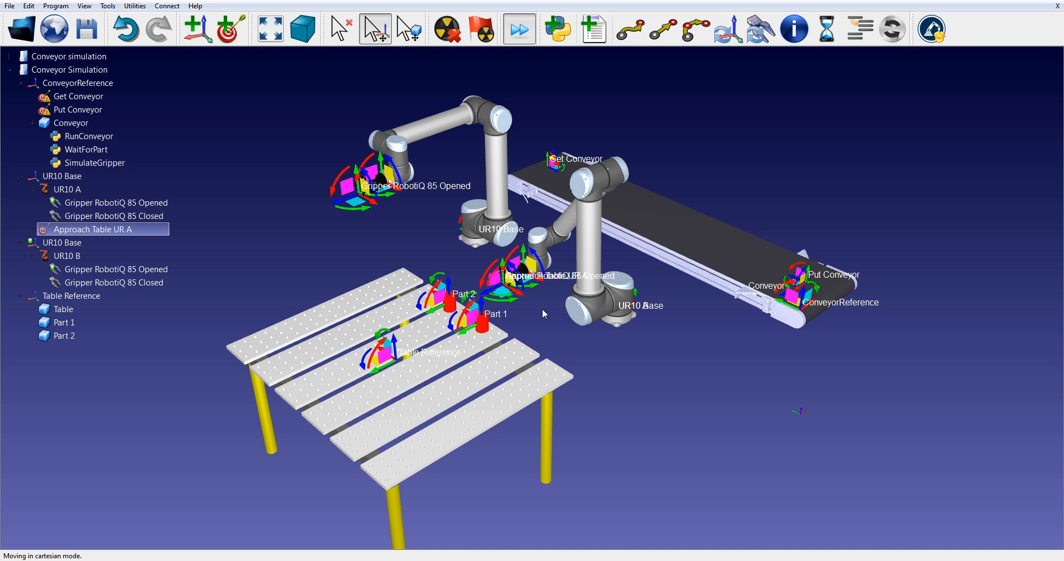
alt+drag(504, 277, 512, 175)
double_click(87, 232)
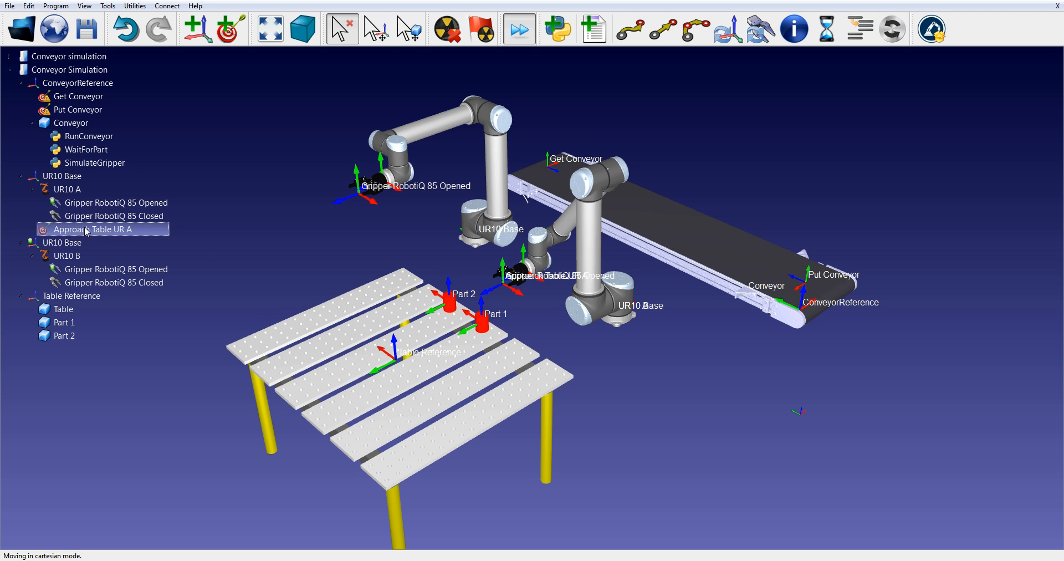
key(slash)
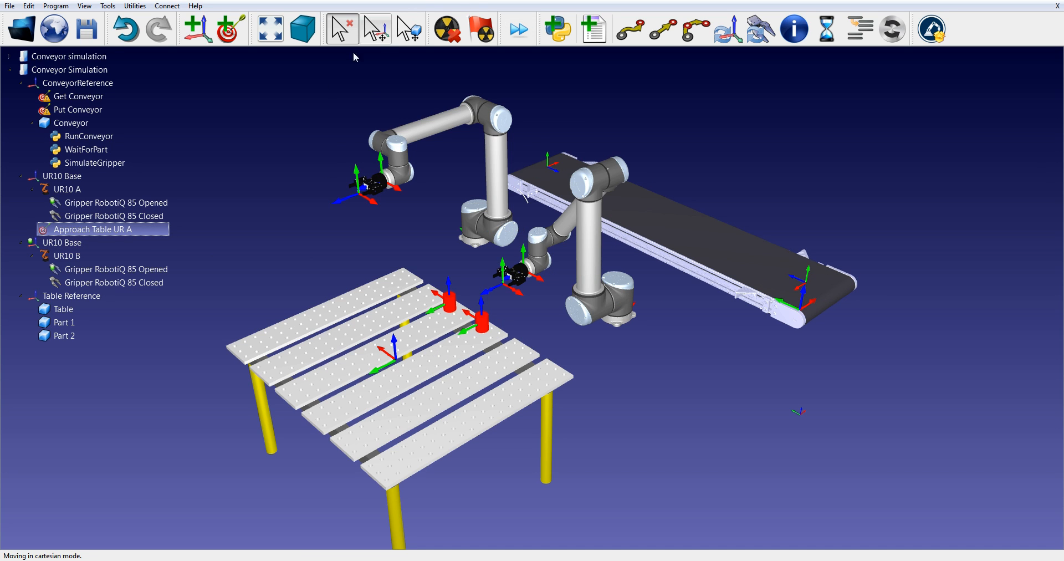
Send UR10 A to its home position and rotate its first joint to about 136° so it faces the conveyor.
drag(319, 271, 247, 293)
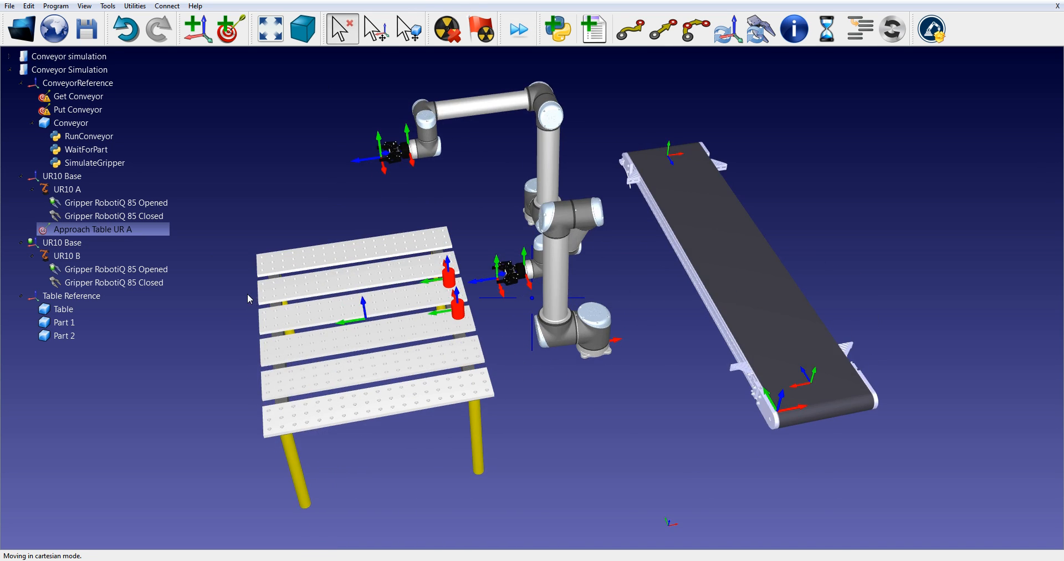
click(67, 191)
double_click(66, 191)
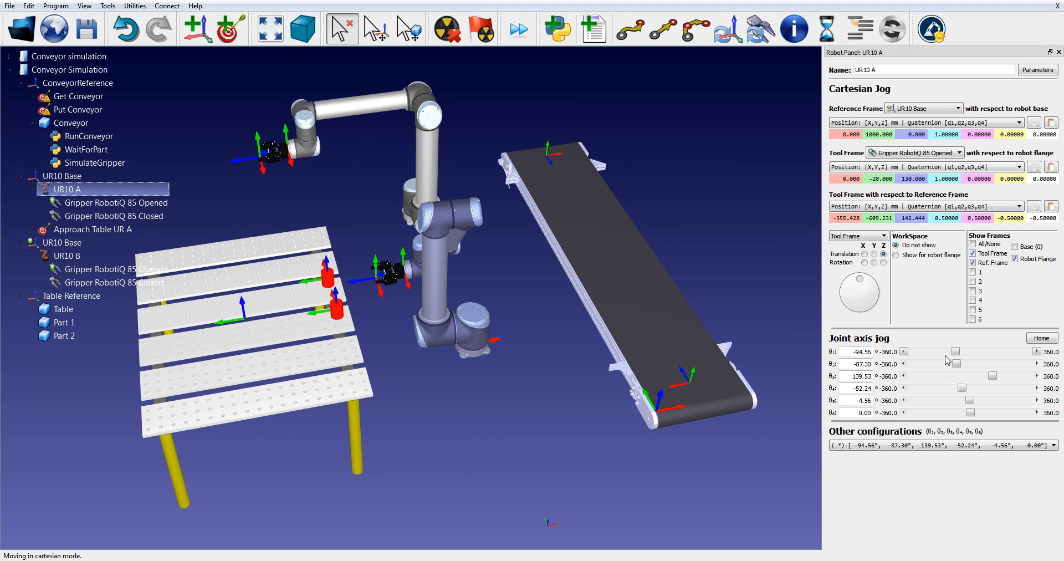
drag(955, 352, 993, 353)
click(1042, 338)
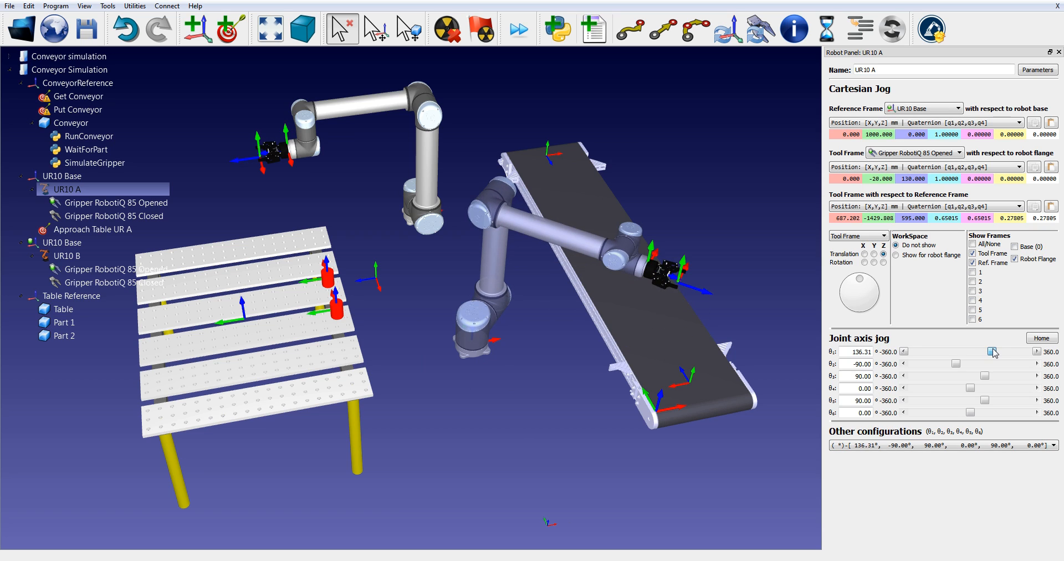
Jog UR10 A's gripper towards the Put Conveyor end of the conveyor and switch the robot to configuration 2.
drag(634, 354, 467, 423)
key(alt)
alt+drag(506, 396, 398, 337)
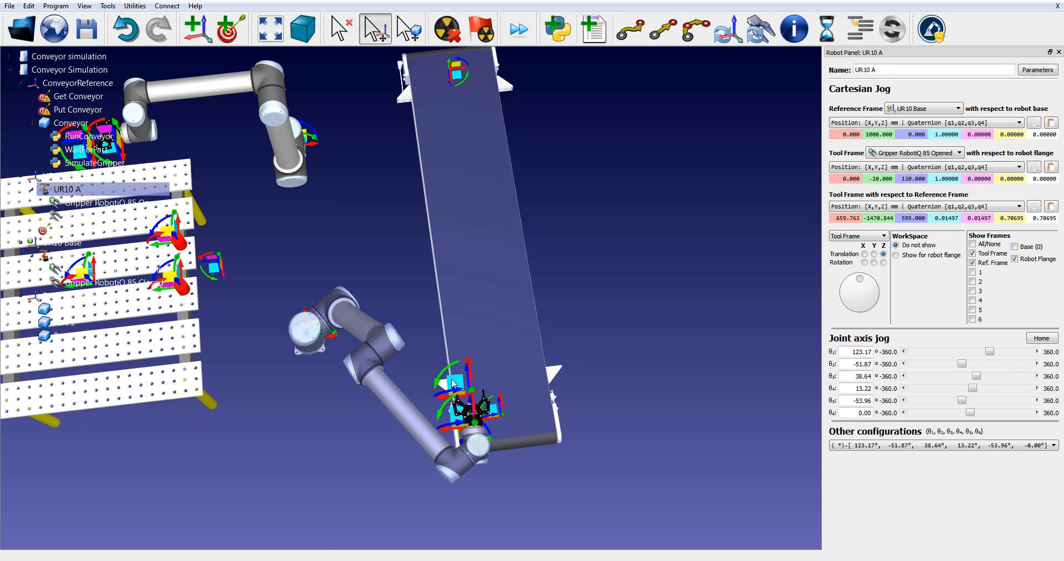
alt+drag(454, 381, 498, 390)
right_drag(620, 450, 325, 264)
alt+drag(286, 208, 261, 269)
right_drag(392, 290, 343, 346)
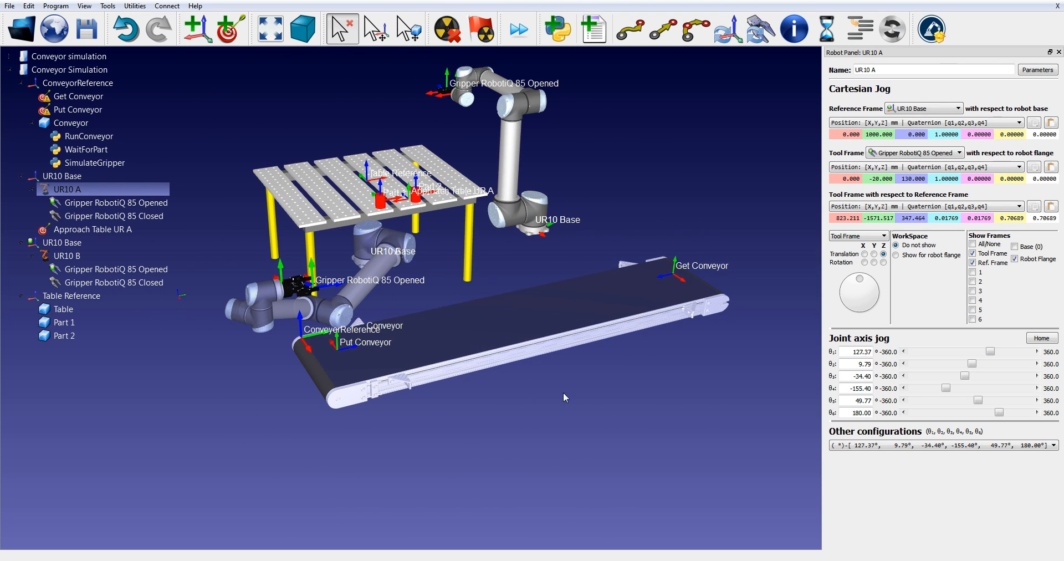
click(897, 445)
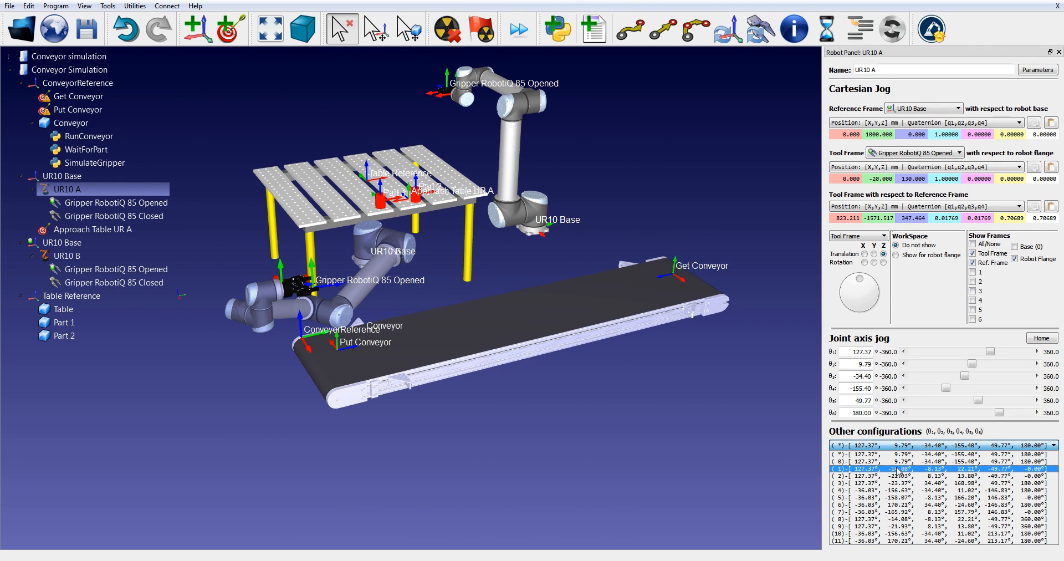
click(900, 476)
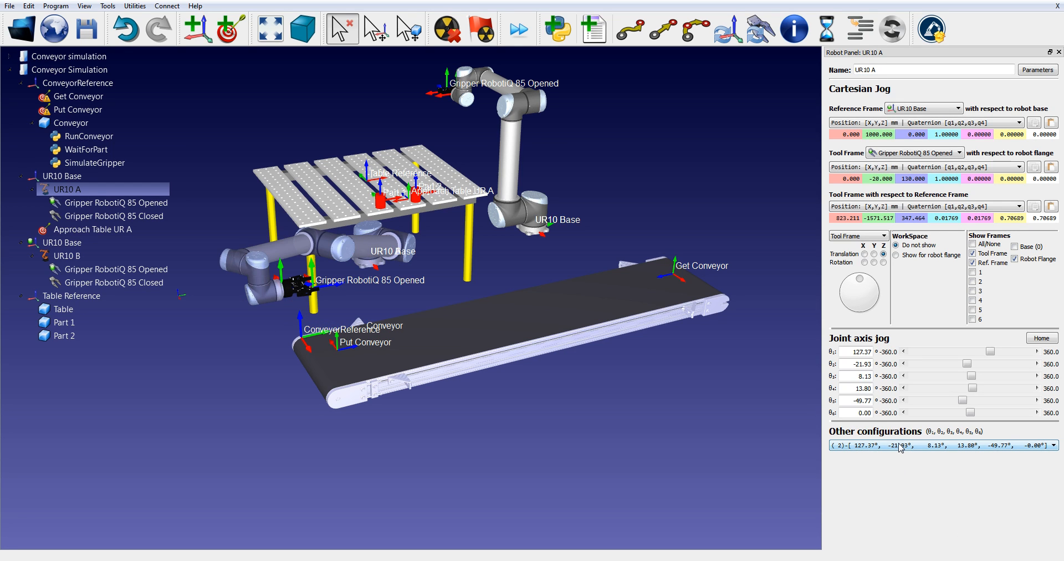
Jog UR10 A's gripper to an approach pose beside Put Conveyor, at about X 573, Y -1502, Z 189 mm from UR10 Base.
scroll(901, 448, down, 1)
scroll(901, 447, down, 6)
drag(660, 381, 292, 391)
key(alt)
drag(297, 428, 294, 393)
right_drag(406, 532, 298, 363)
key(alt)
alt+drag(298, 344, 356, 352)
right_drag(356, 353, 279, 318)
key(alt)
alt+drag(270, 299, 294, 316)
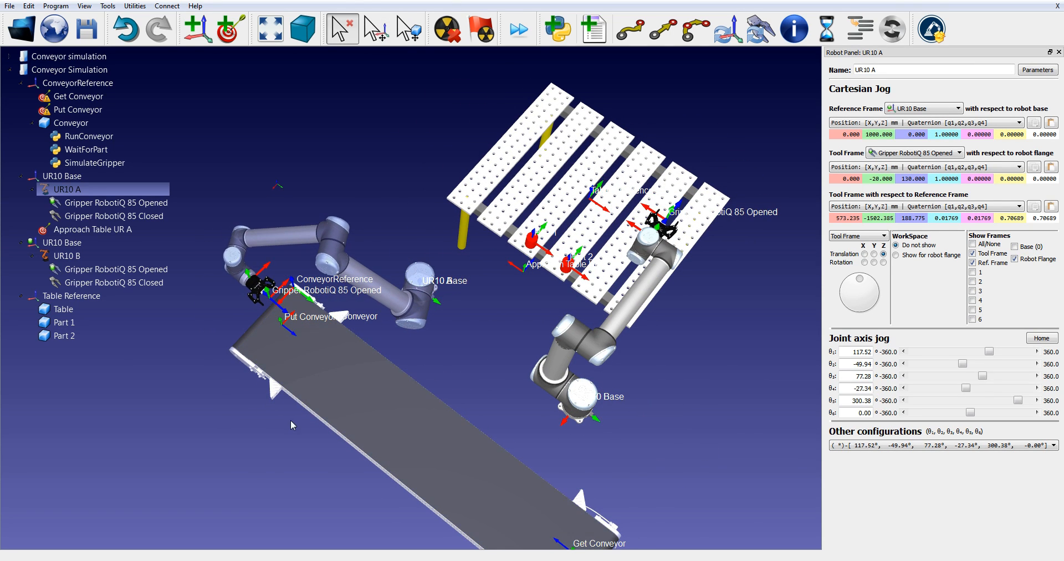
right_drag(294, 316, 430, 363)
drag(465, 311, 469, 310)
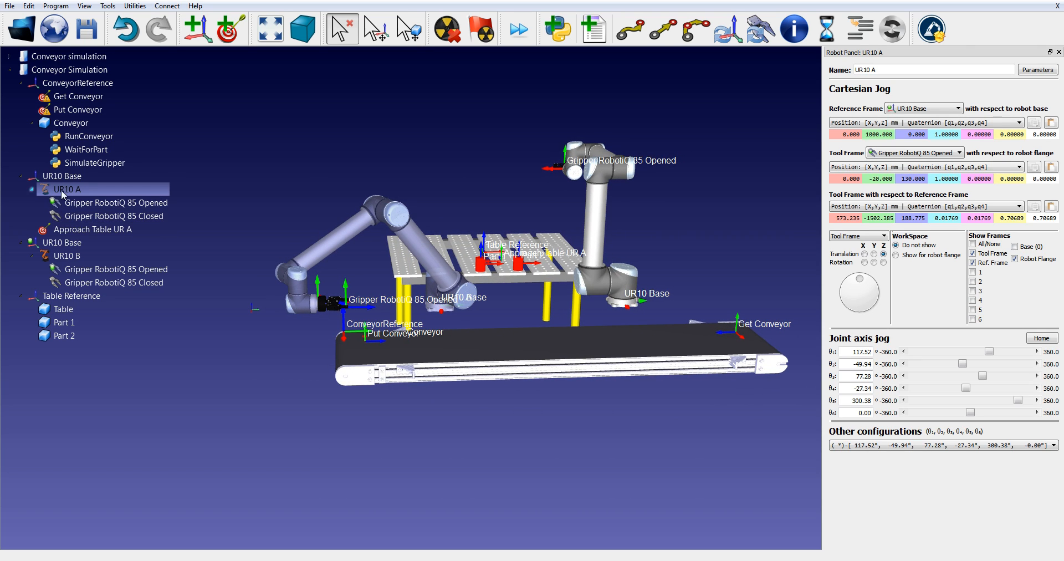
Create a second target at UR10 A's current pose and rename it Approach Conveyor UR A.
click(242, 34)
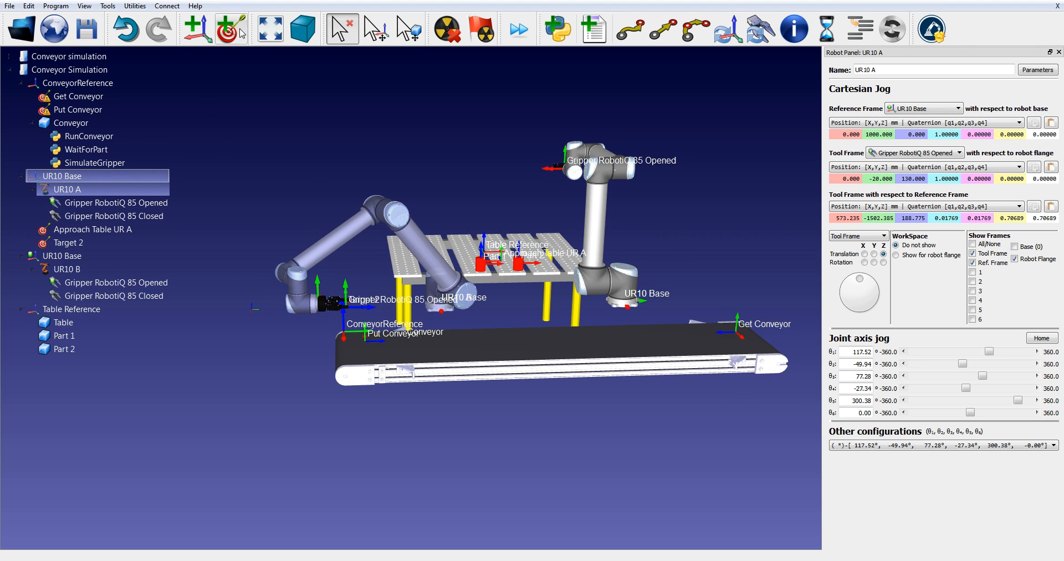
click(68, 242)
click(67, 242)
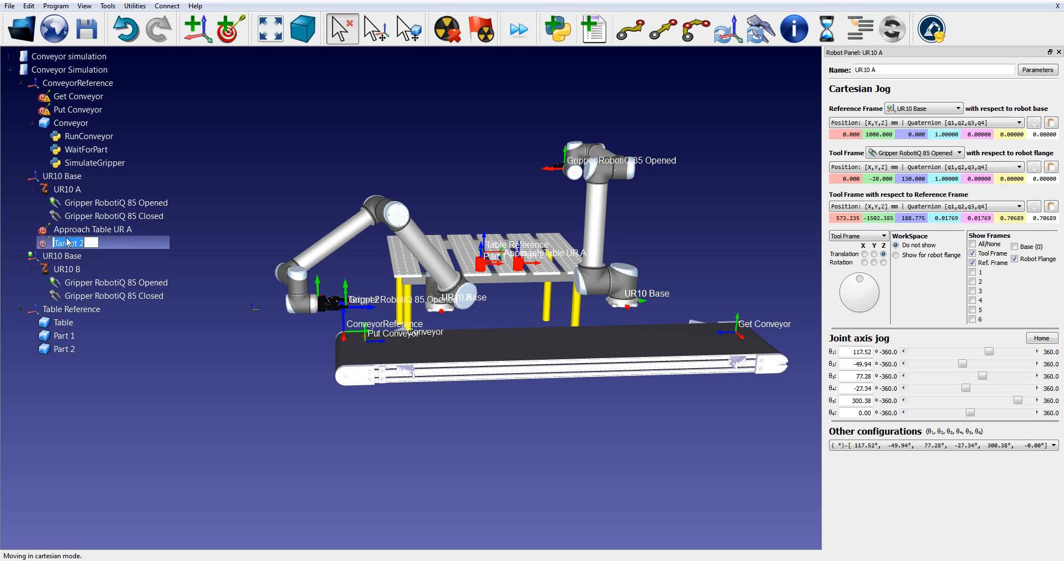
text(Approach)
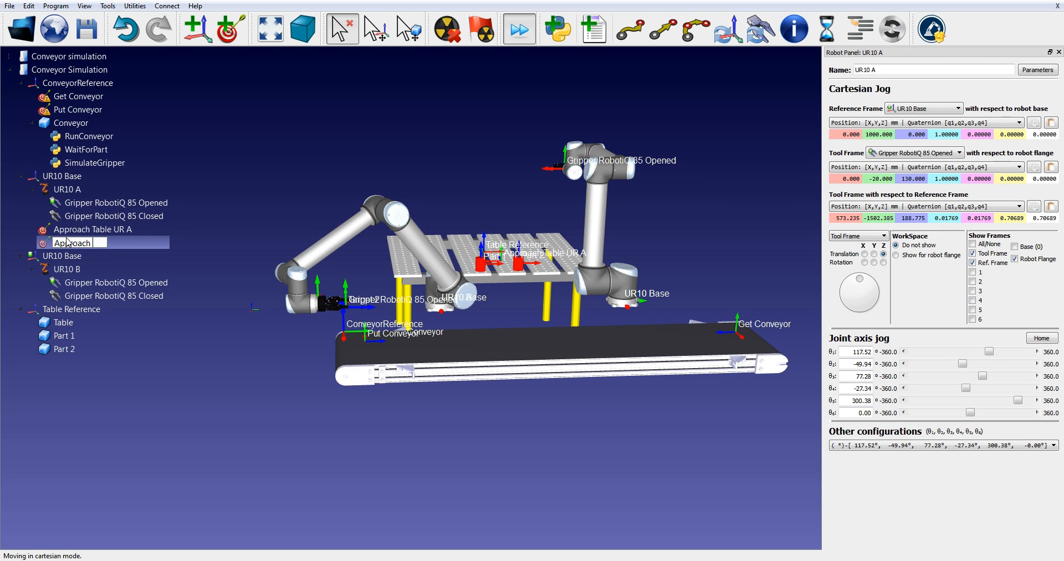
text( Conveyor)
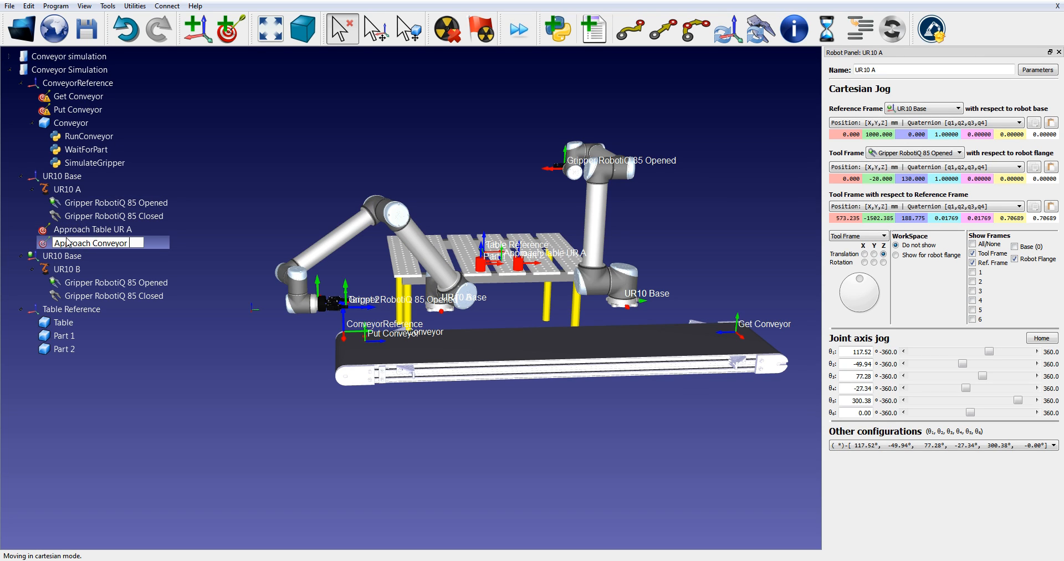
text( UR A)
key(Return)
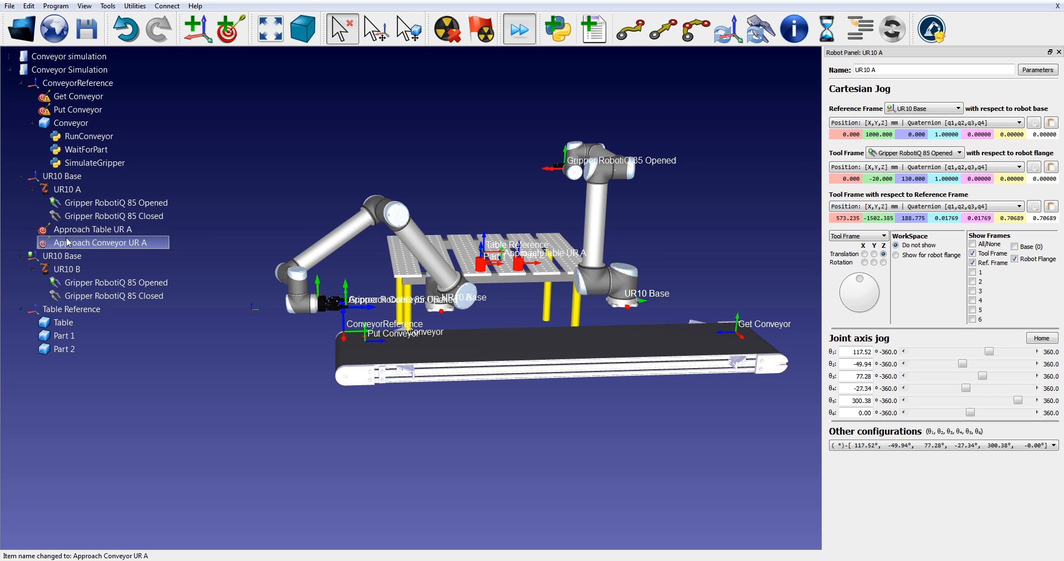
Test UR10 A's motion by sending it to Approach Table UR A and back to Approach Conveyor UR A.
double_click(94, 229)
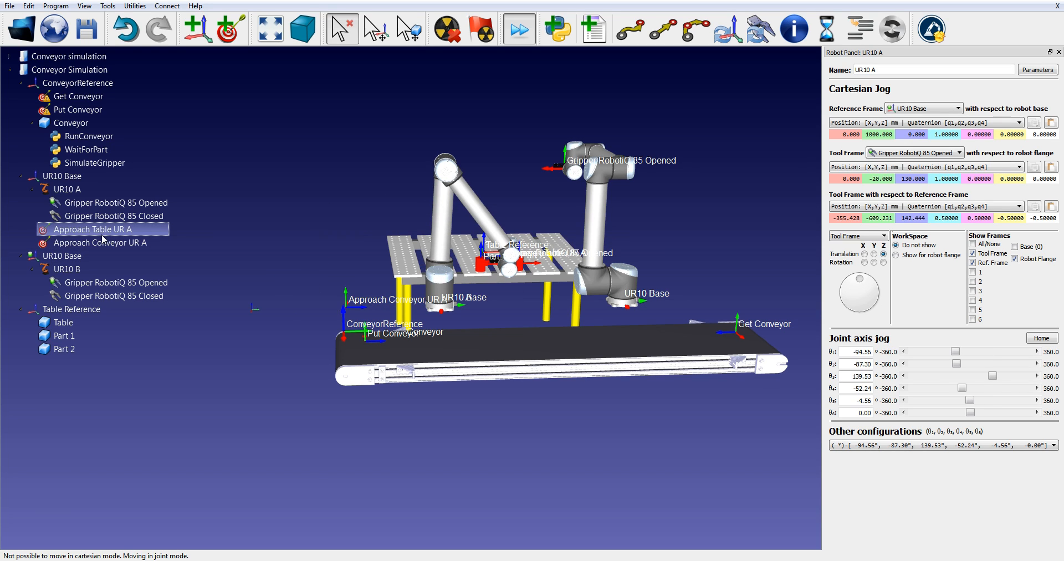
double_click(89, 243)
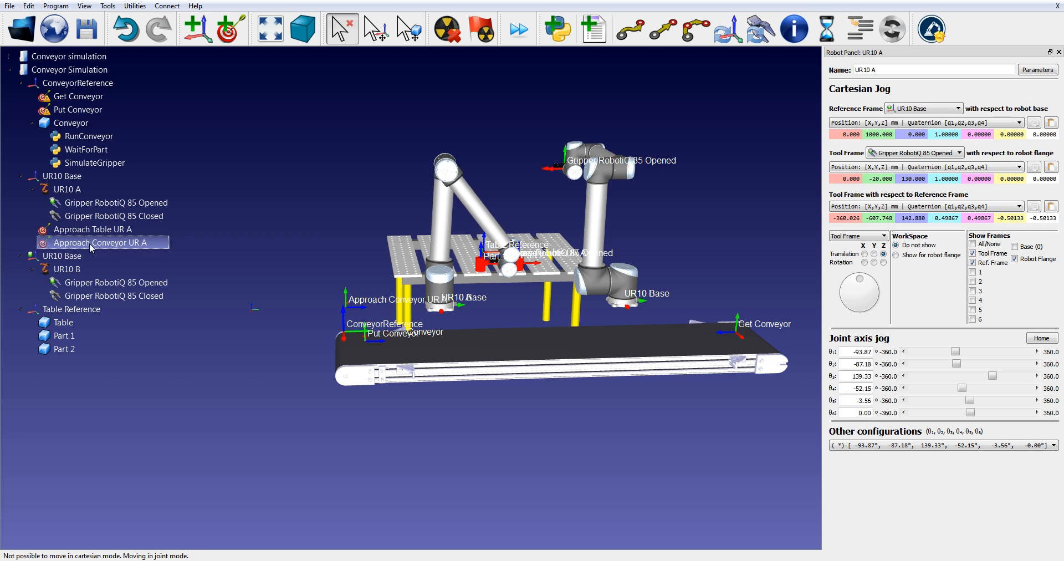
drag(424, 206, 458, 274)
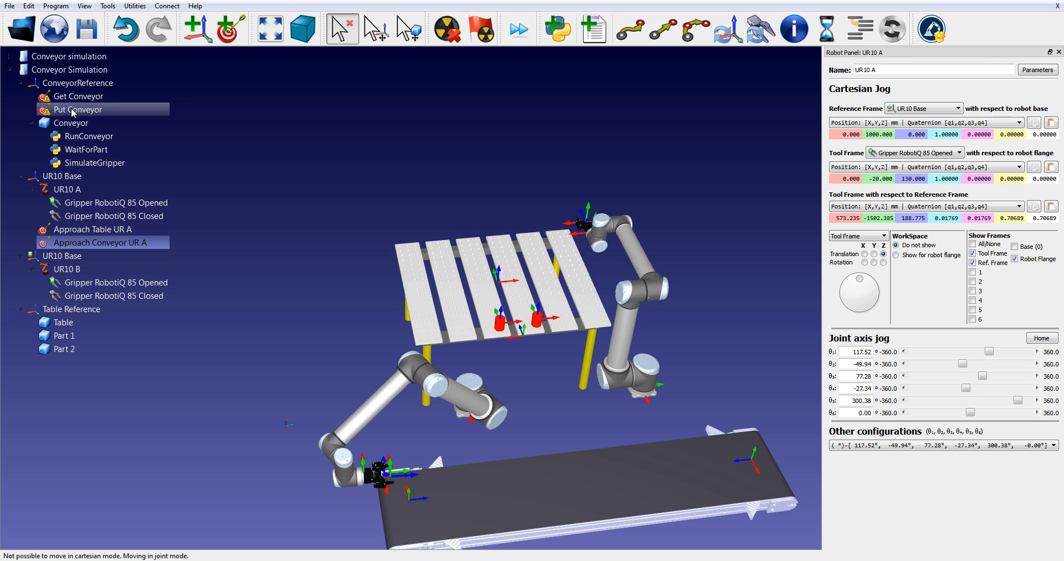
Set UR10 A's reference frame to ConveyorReference.
click(74, 111)
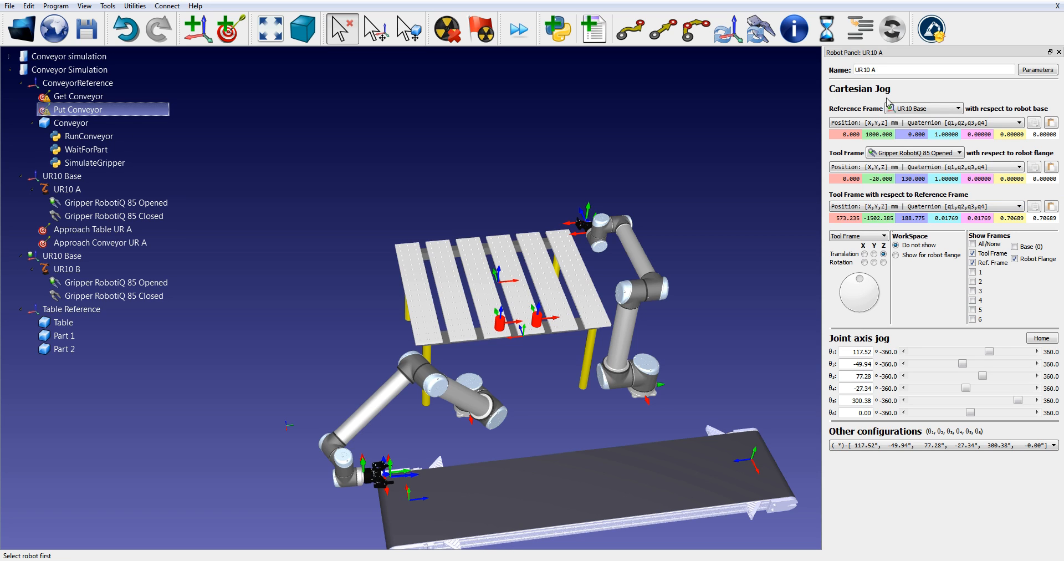
click(917, 109)
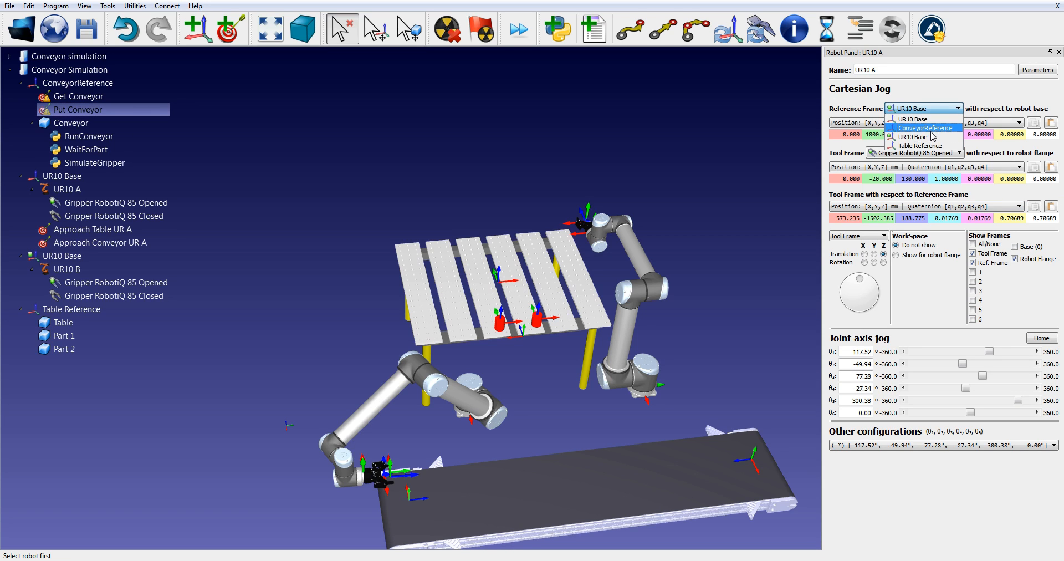
click(924, 128)
Link the Put Conveyor target to UR10 A and move the robot to it.
right_click(65, 114)
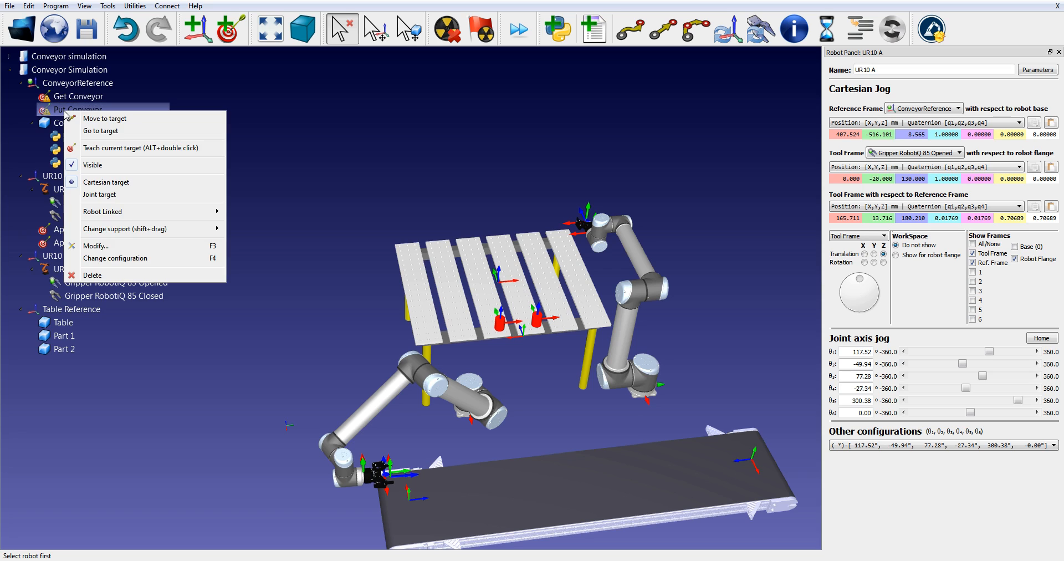
mouse_move(129, 212)
click(255, 220)
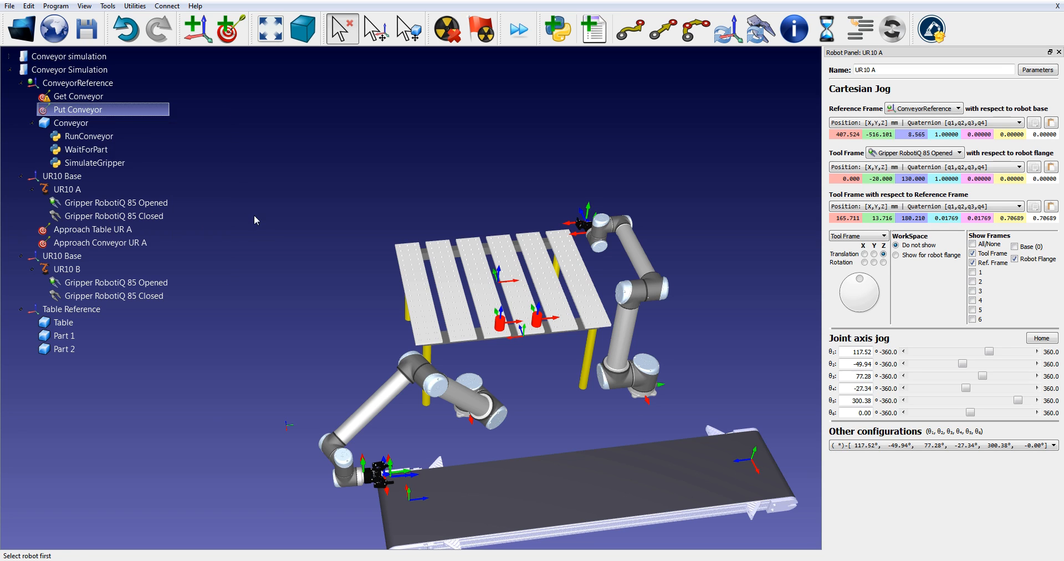
double_click(50, 111)
Link the Get Conveyor target to UR10 B.
right_click(76, 98)
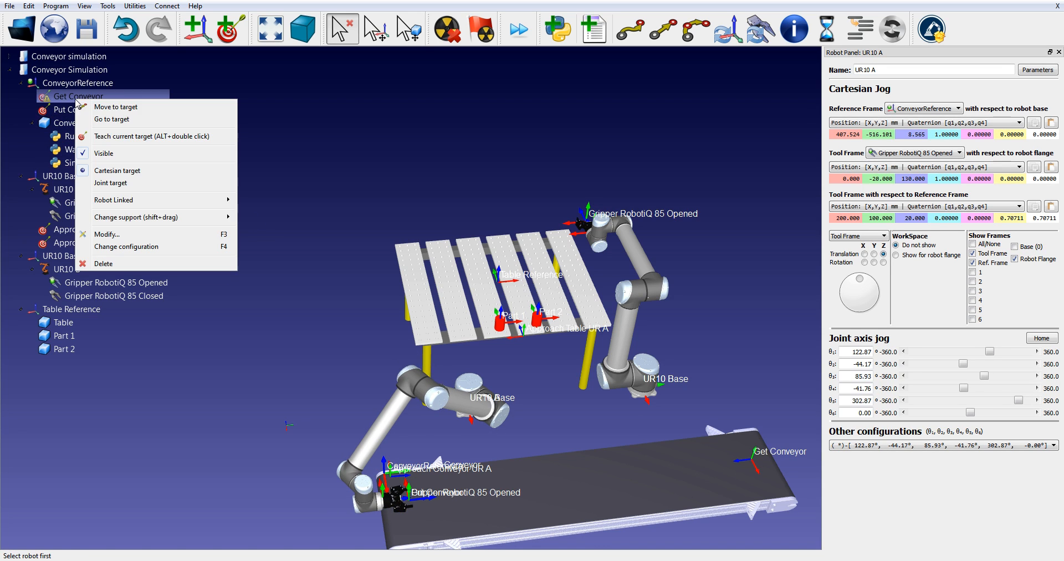
mouse_move(120, 206)
click(271, 214)
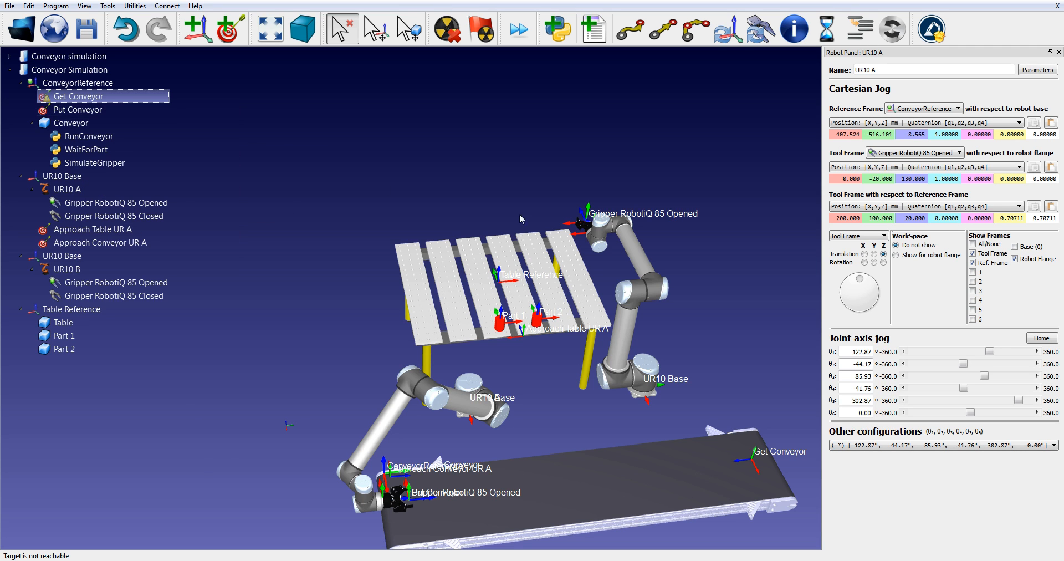
Open UR10 B's robot panel, dock it opposite UR10 A's, and set its reference frame to ConveyorReference.
double_click(635, 245)
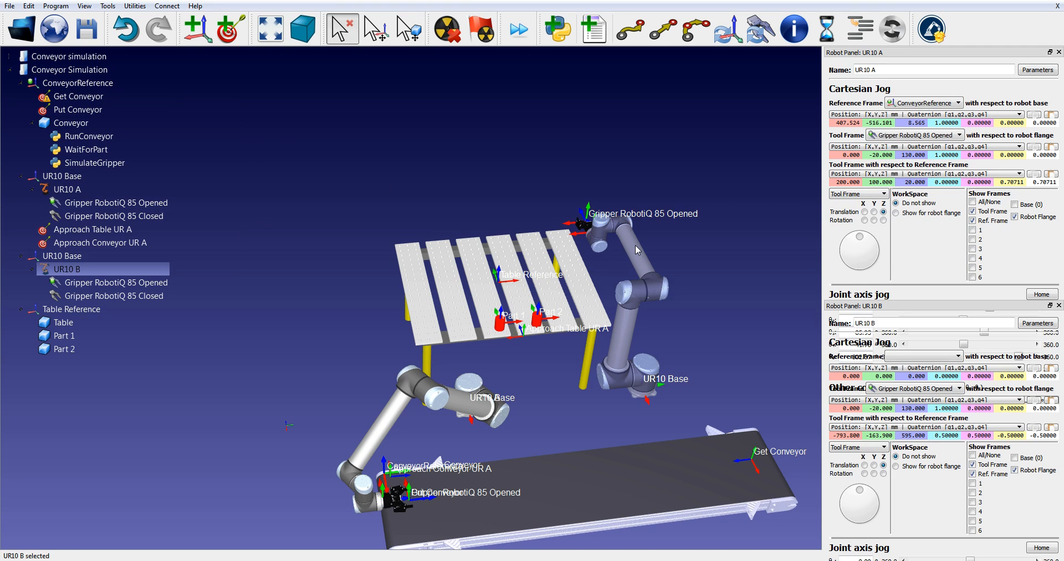
drag(918, 306, 94, 177)
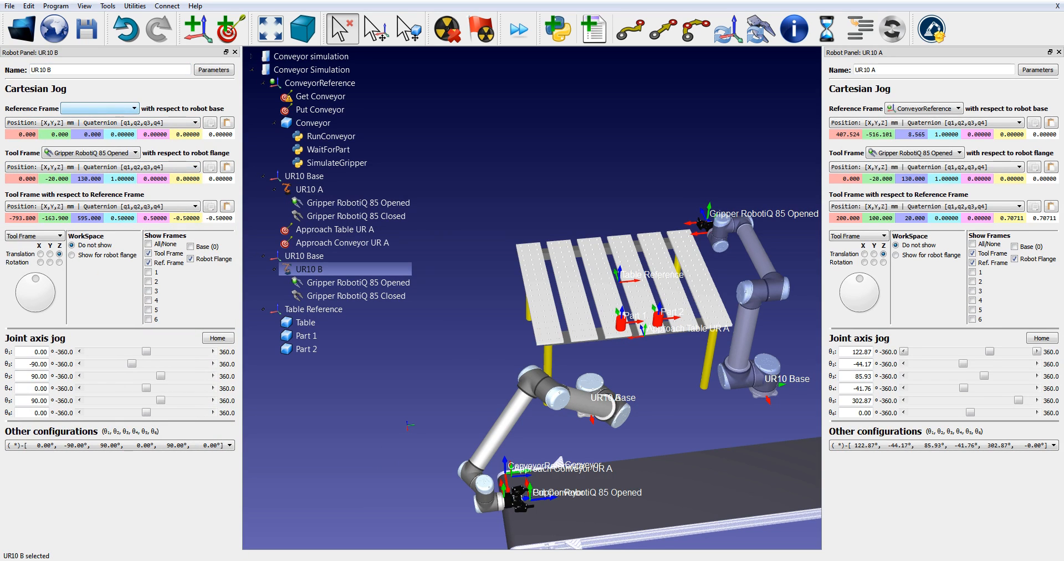
click(100, 108)
click(110, 132)
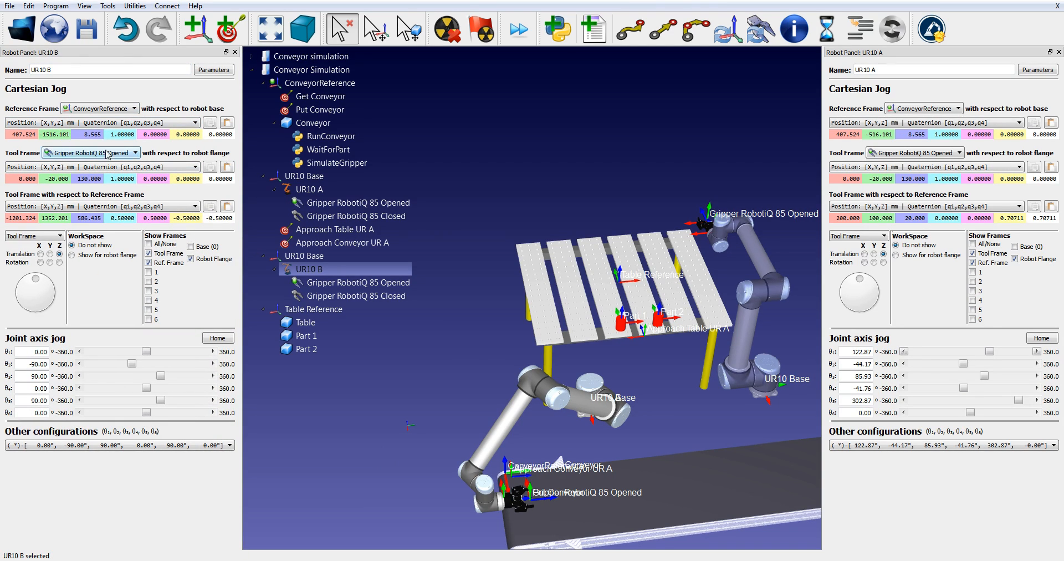
Select Put Conveyor for UR10 A and move UR10 B to the Get Conveyor target.
click(333, 109)
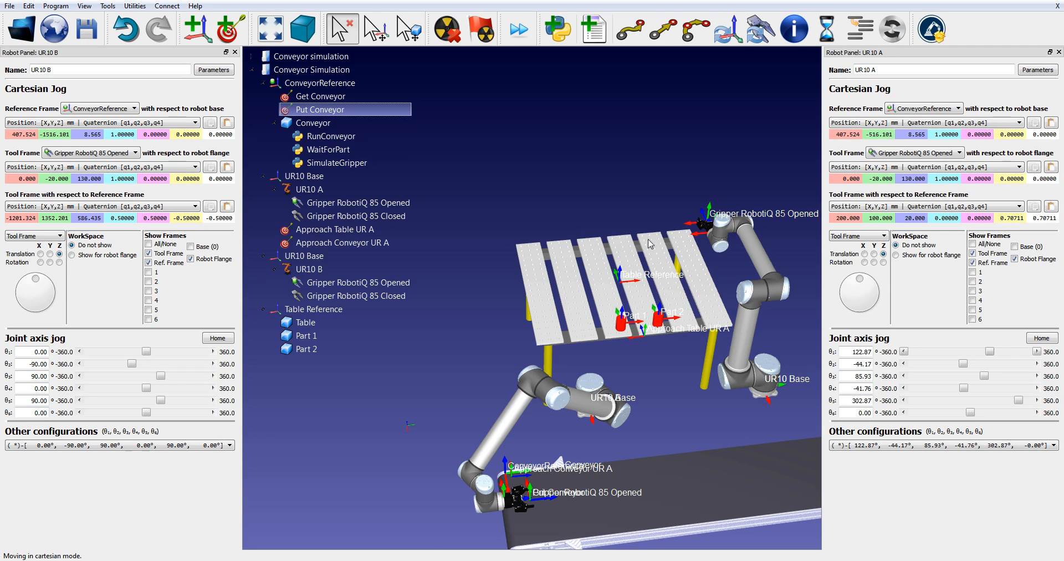
middle_drag(728, 270, 593, 251)
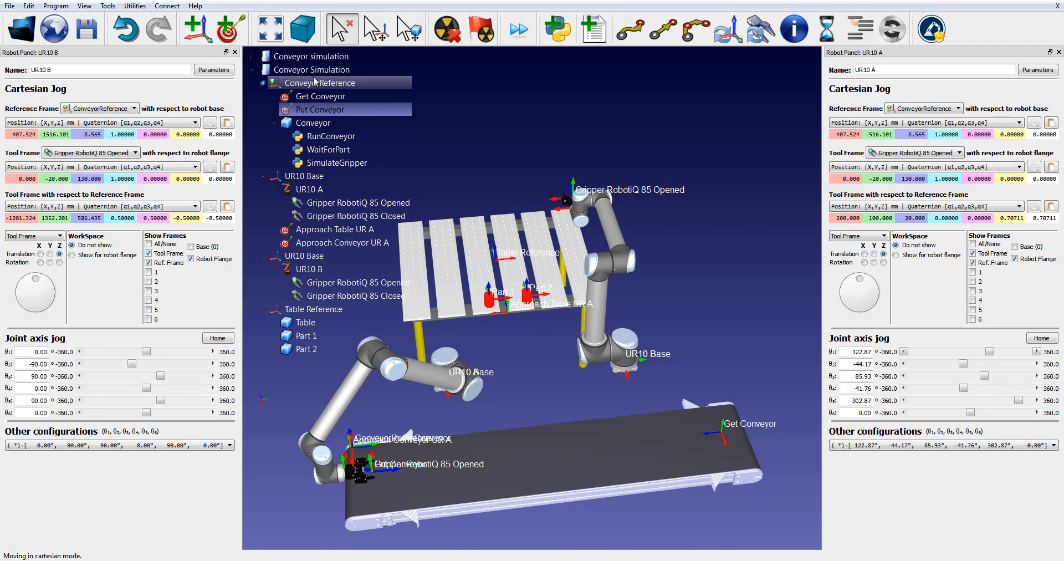
click(308, 97)
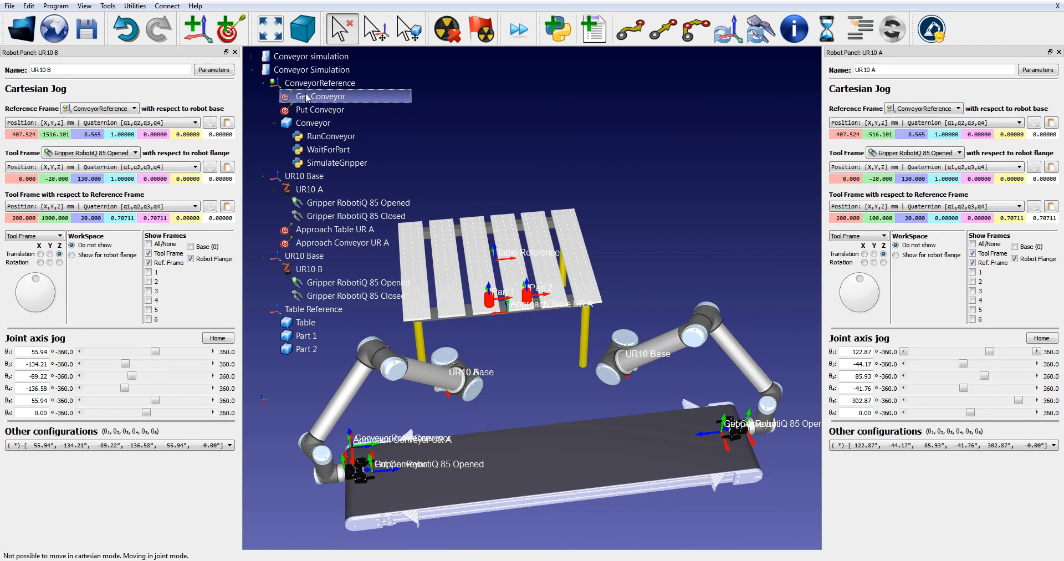
Jog UR10 B's gripper up from Get Conveyor to about X 200, Y 1987, Z 350 mm from ConveyorReference.
right_drag(637, 377, 603, 322)
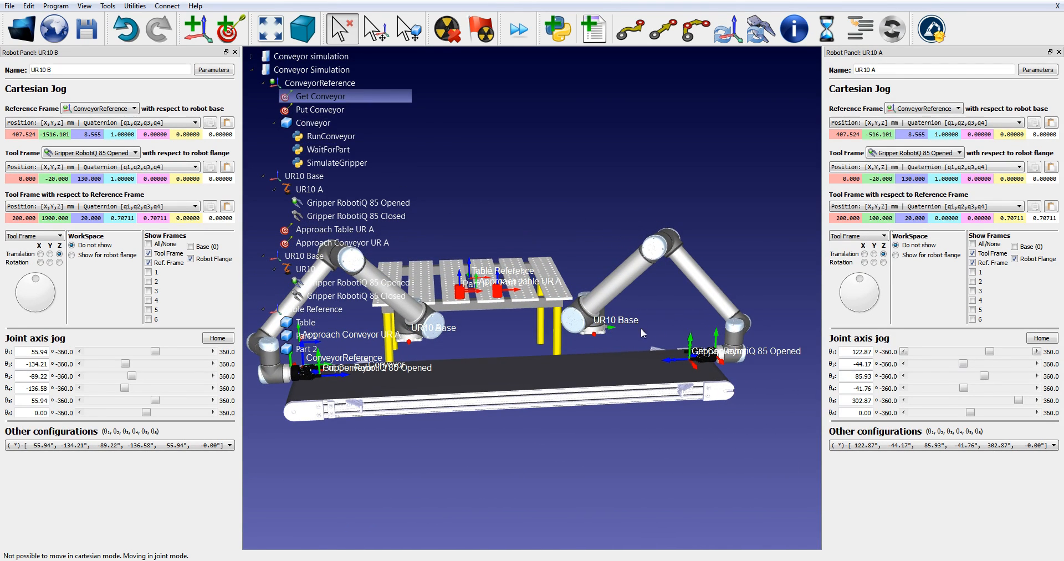
middle_drag(626, 288, 657, 289)
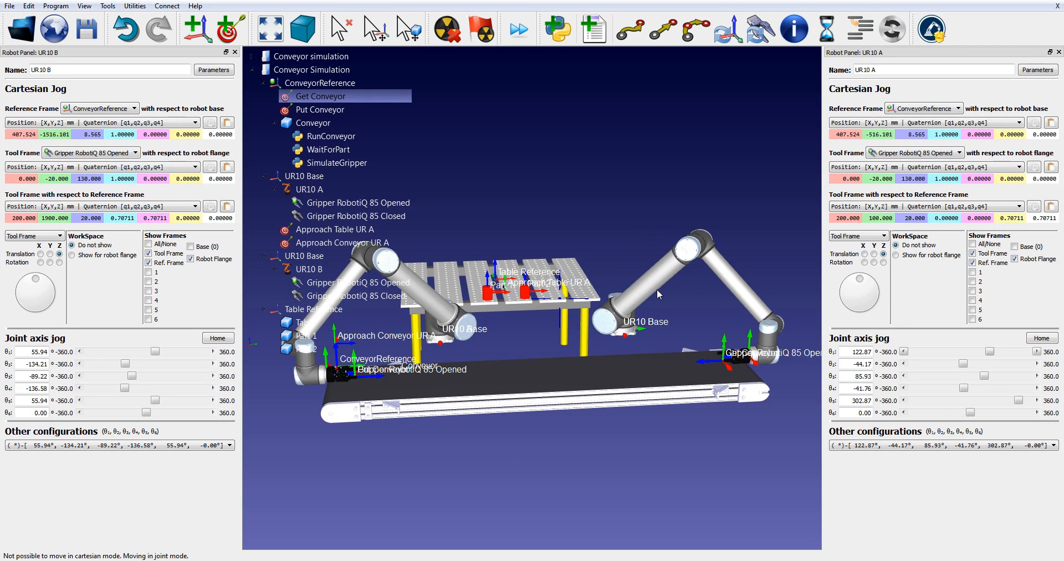
right_drag(657, 288, 667, 342)
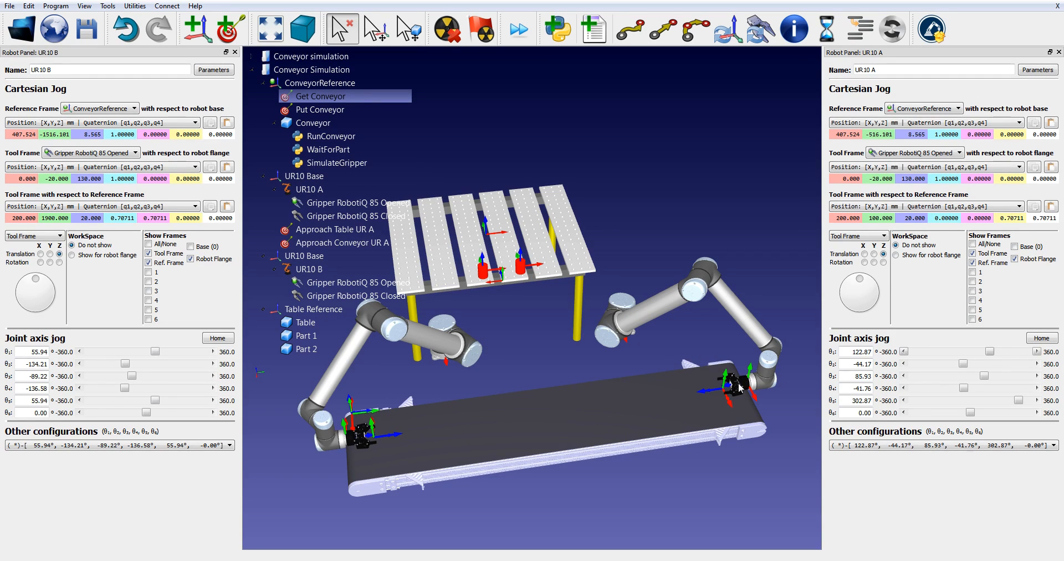
key(alt)
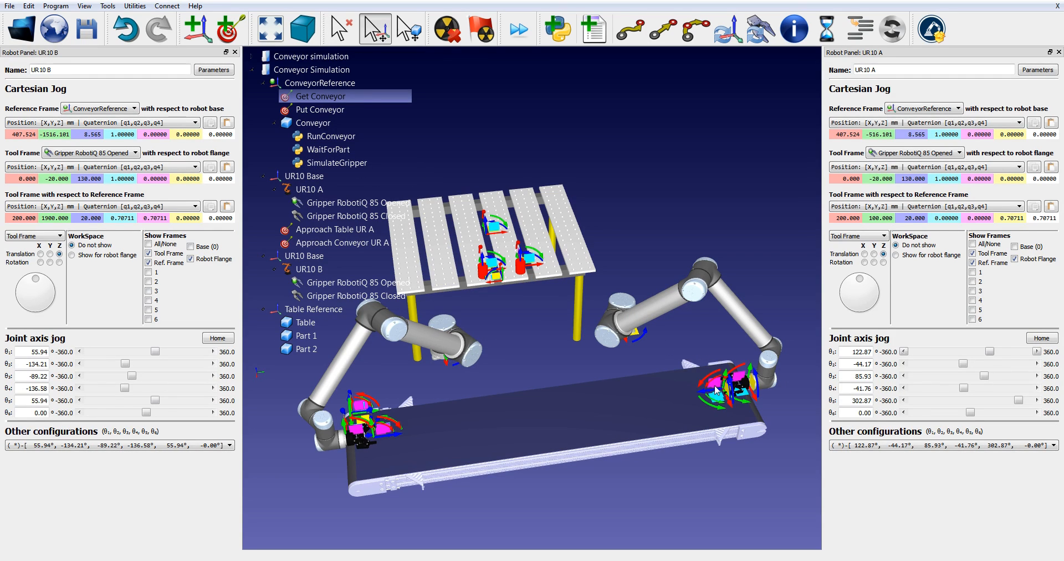
alt+drag(715, 388, 741, 338)
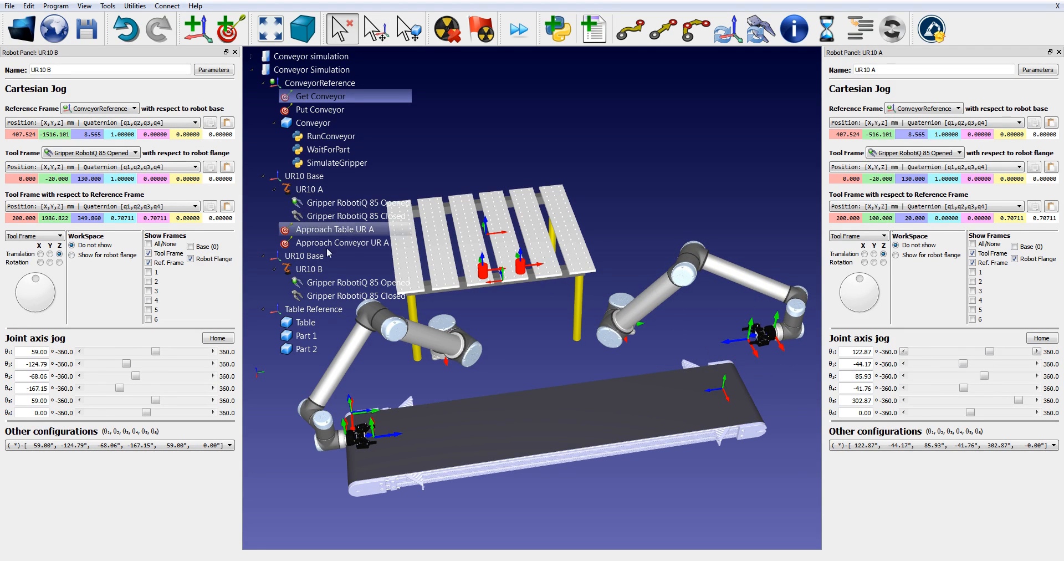
Create a target at UR10 B's current pose under its UR10 Base and rename it Approach Conveyor UR B.
click(319, 269)
click(301, 258)
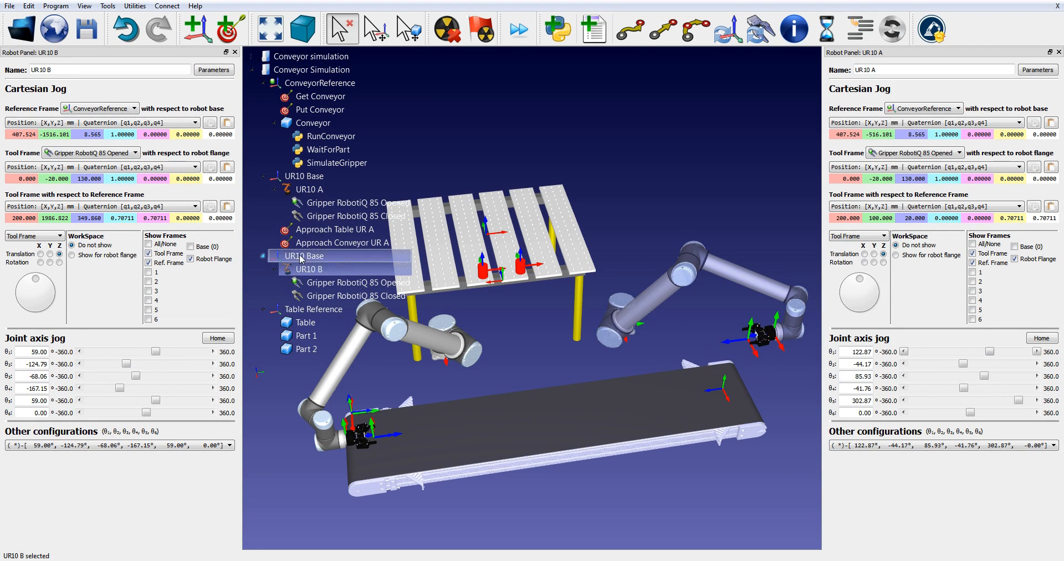
click(231, 31)
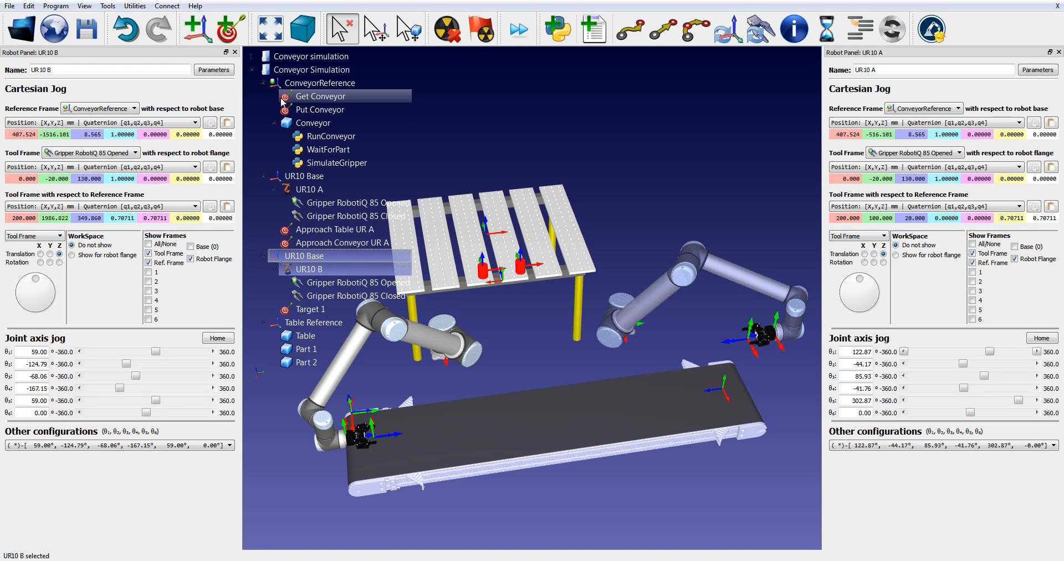
click(318, 313)
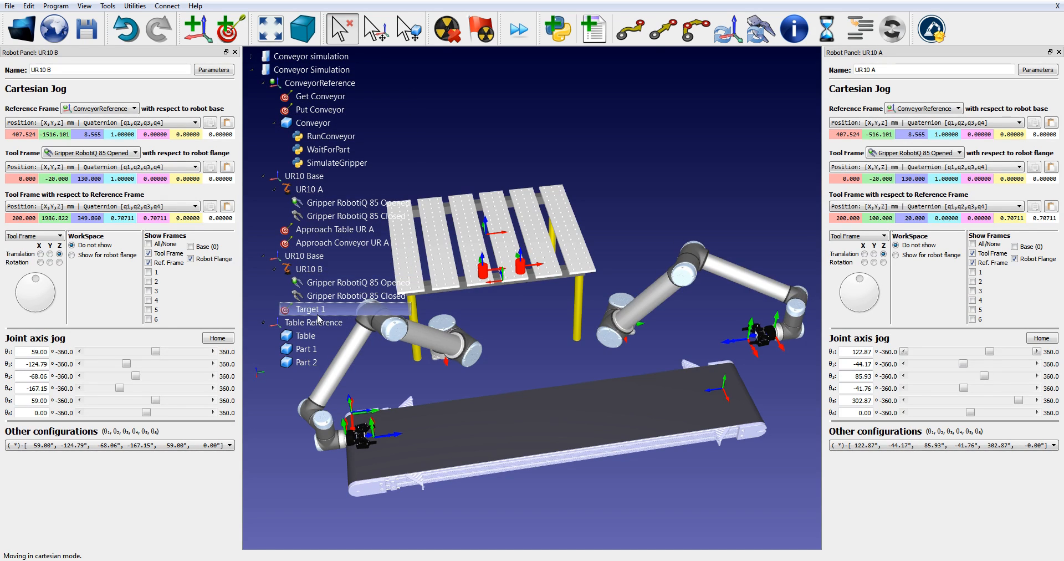
key(F2)
text(Approa)
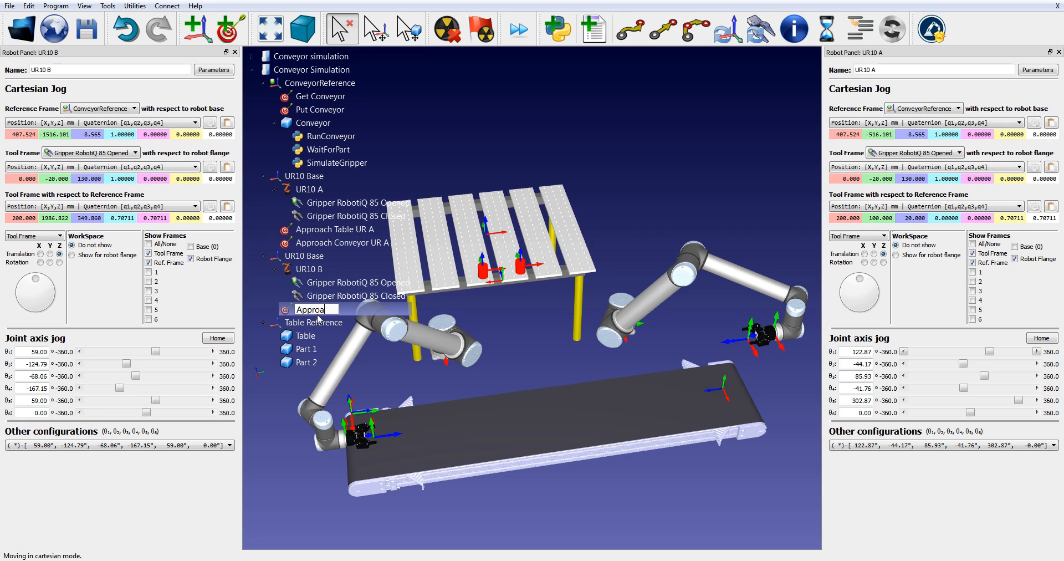
text(ch Conve)
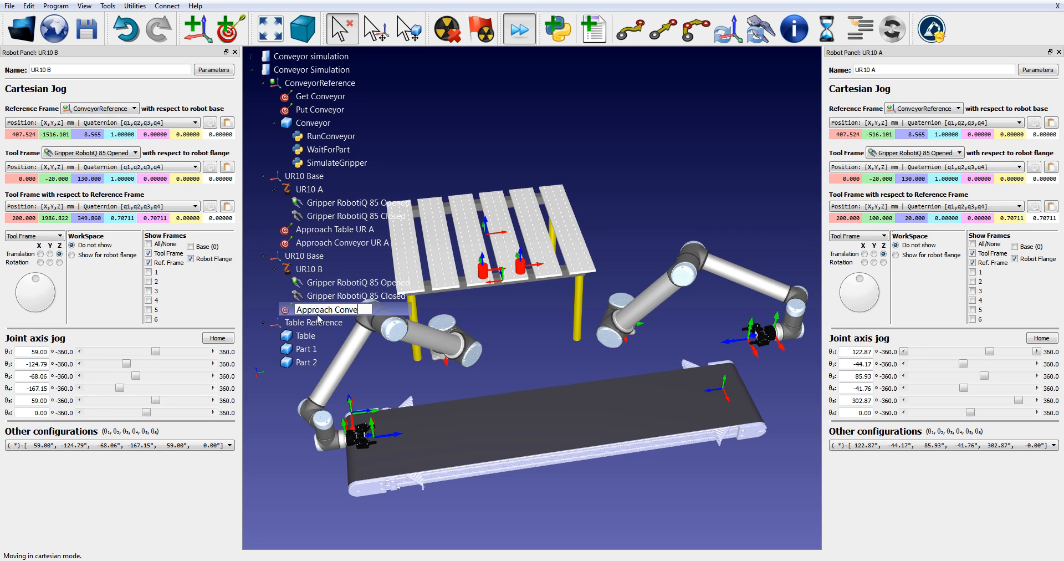
text(yor UR B)
key(Return)
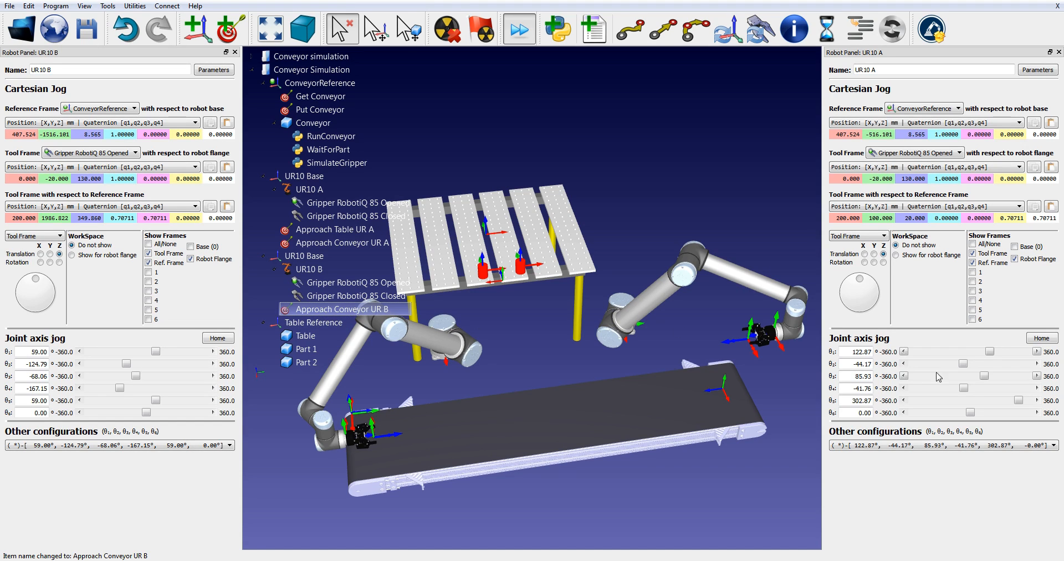
Send both UR10 robots to their home positions and swap the docked sides of their robot panels.
click(1055, 340)
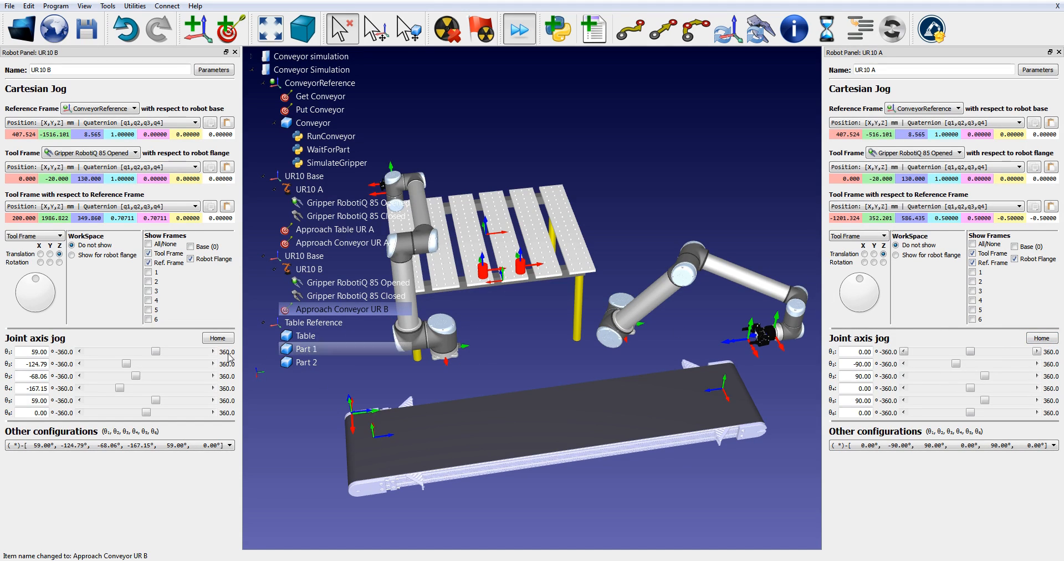
click(218, 338)
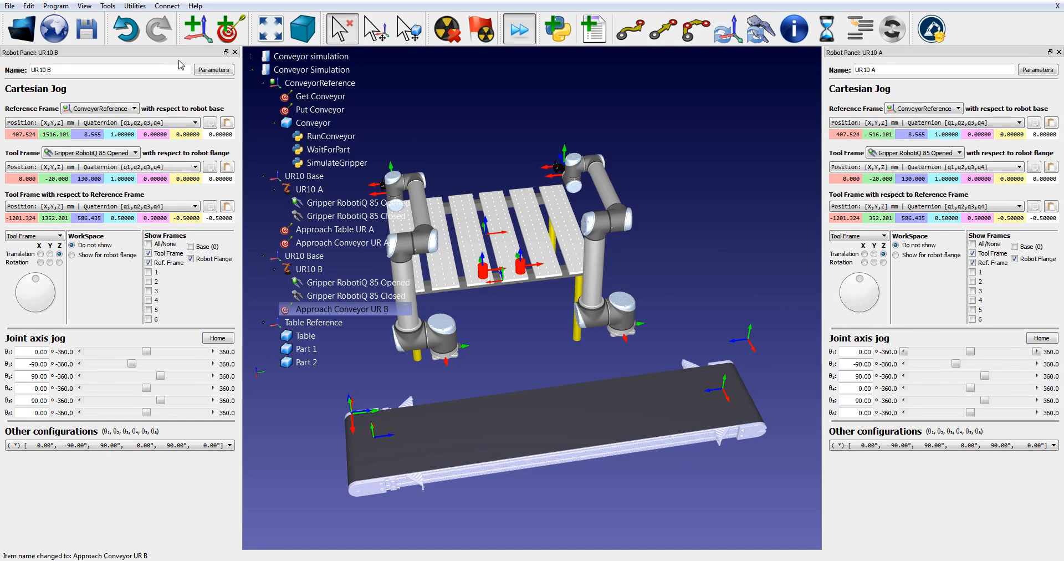
drag(164, 57, 488, 95)
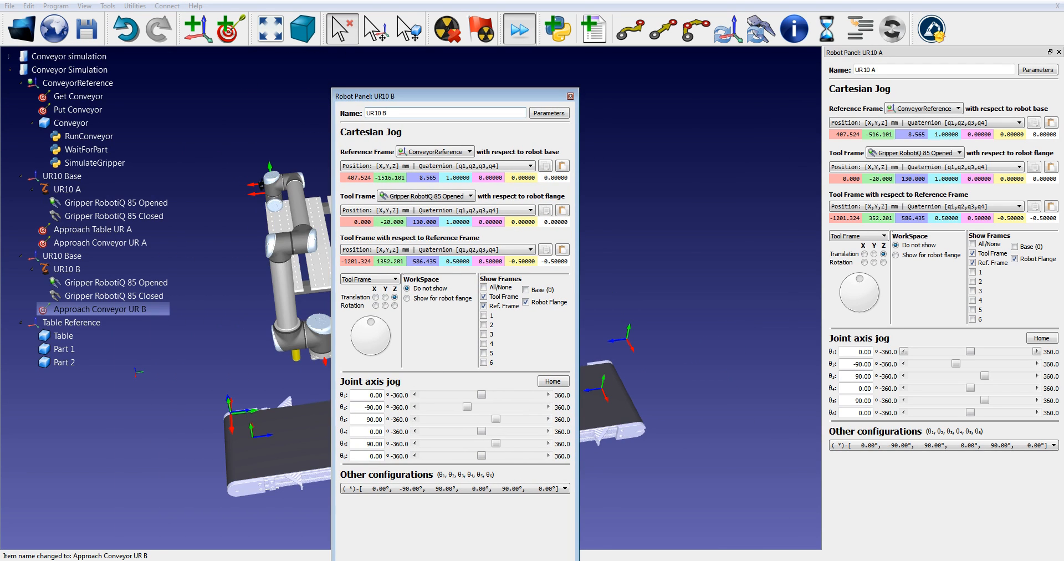
drag(854, 52, 50, 53)
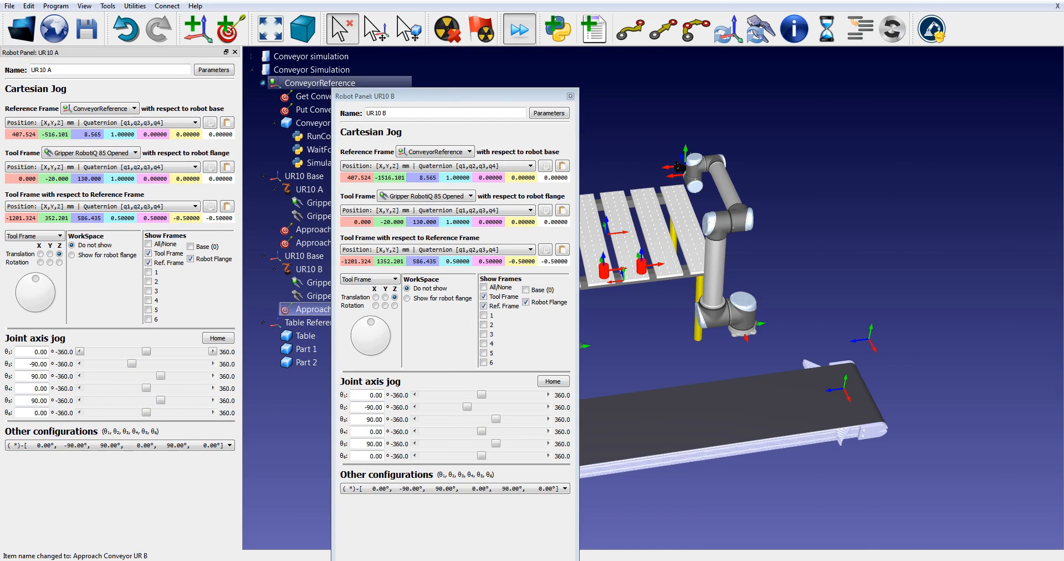
drag(354, 96, 1025, 105)
Jog UR10 B's gripper towards the parts on the table, to about X -717, Y 924, Z 146 mm from ConveyorReference.
drag(681, 233, 682, 328)
key(alt)
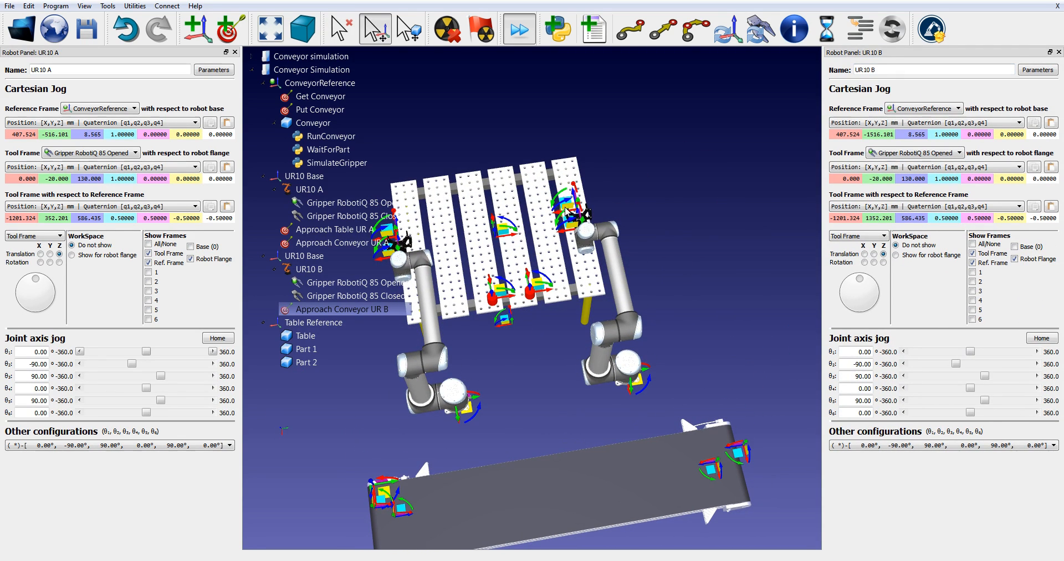
alt+drag(563, 204, 503, 293)
right_drag(537, 388, 632, 321)
key(alt)
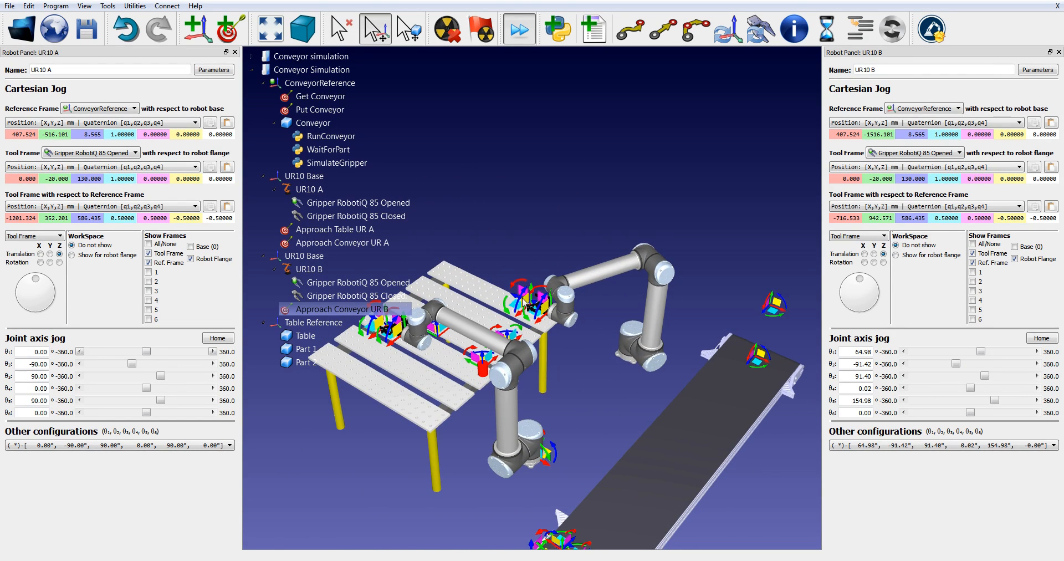
alt+drag(525, 303, 525, 367)
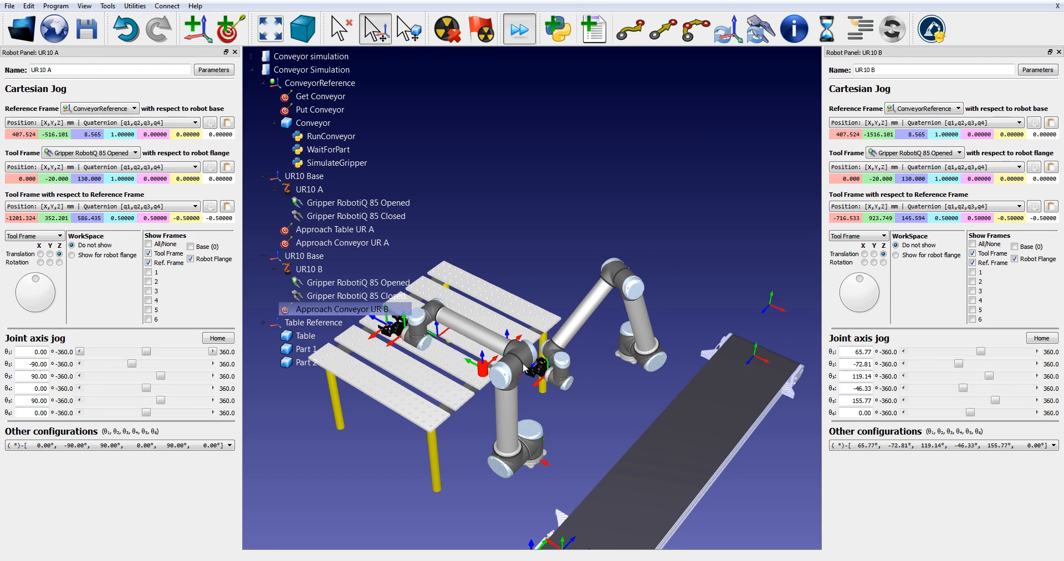
Refine UR10 B's table approach pose in front of the parts, to about X -743, Y 936, Z 146 mm.
right_drag(597, 191, 469, 319)
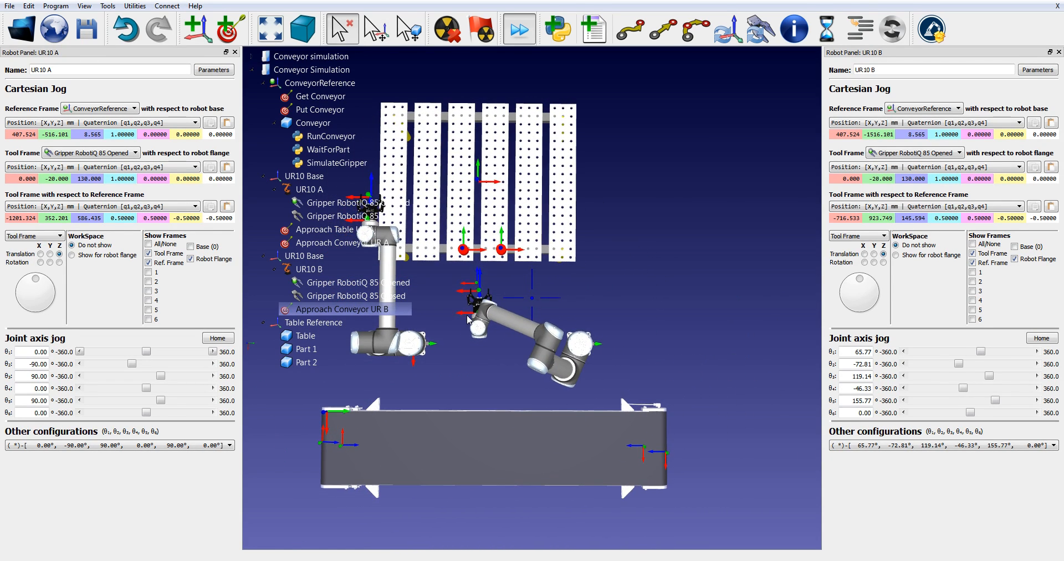
key(alt)
alt+drag(473, 286, 487, 276)
right_drag(608, 309, 195, 217)
key(alt)
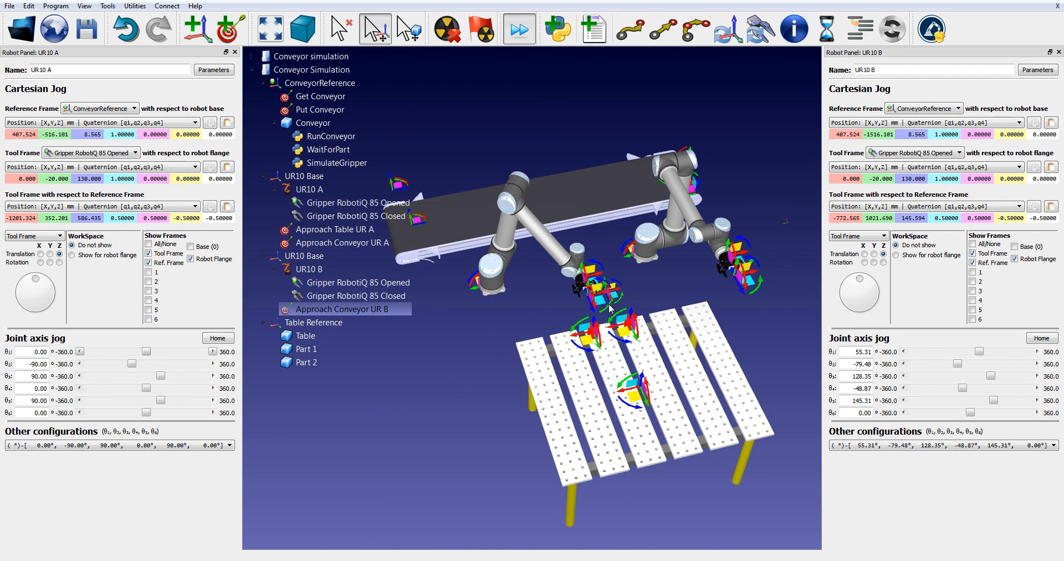
alt+drag(610, 305, 613, 295)
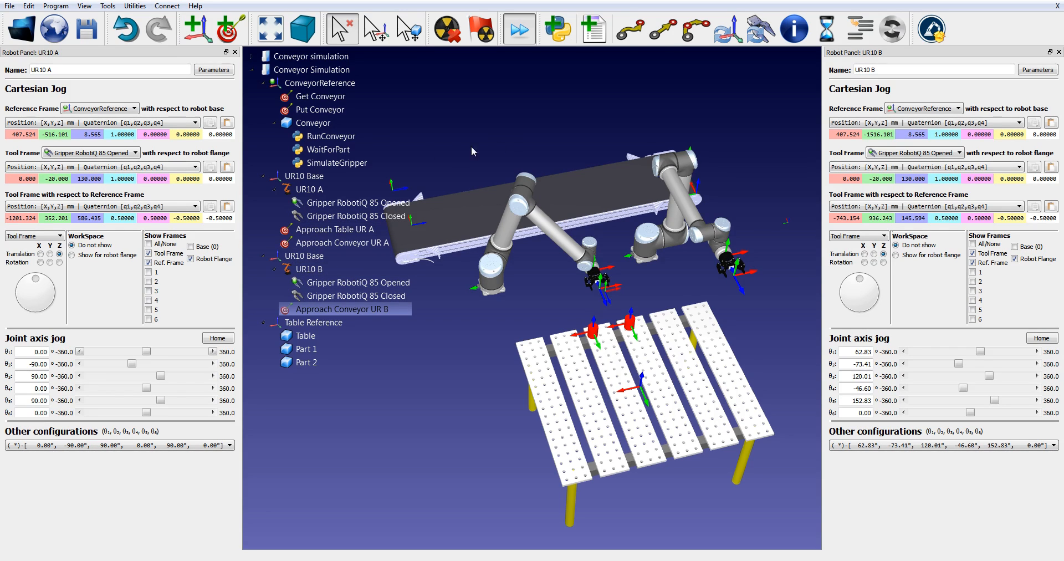
Create a target at UR10 B's current pose under its UR10 Base and rename it Approach Table UR B.
key(Up)
key(Up)
key(Up)
key(Up)
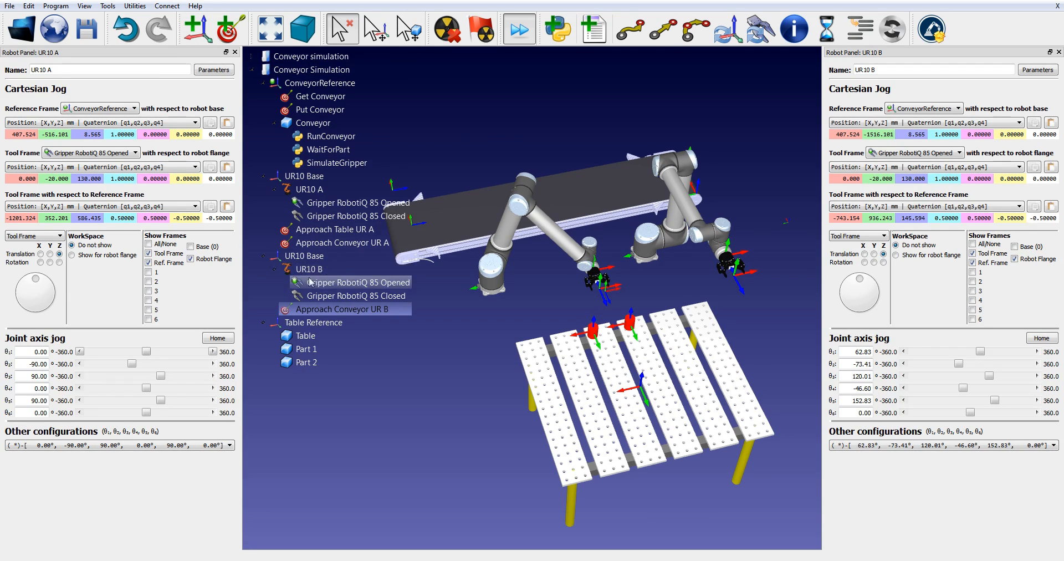
click(231, 31)
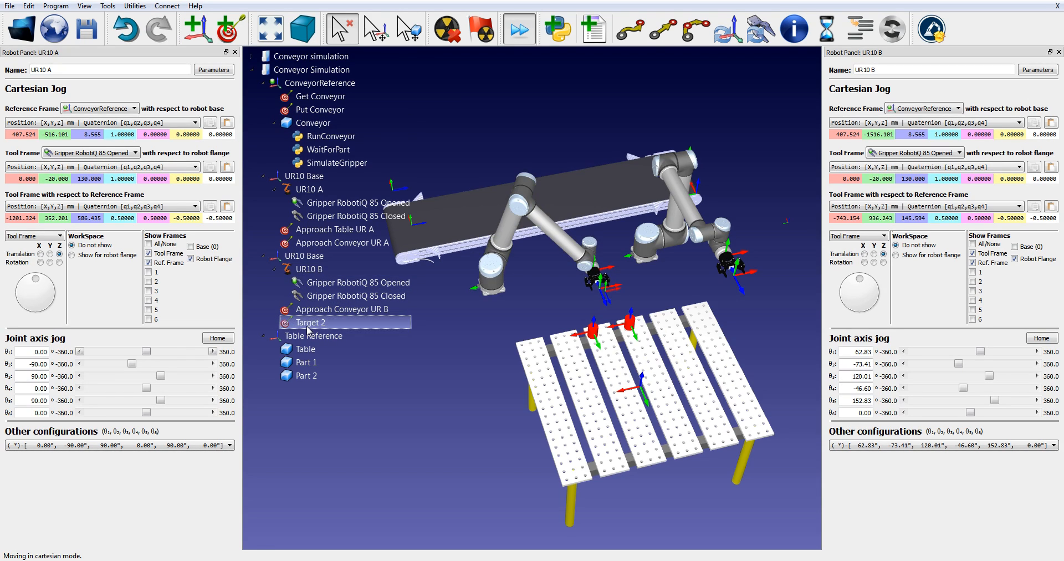
key(F2)
text(Approa)
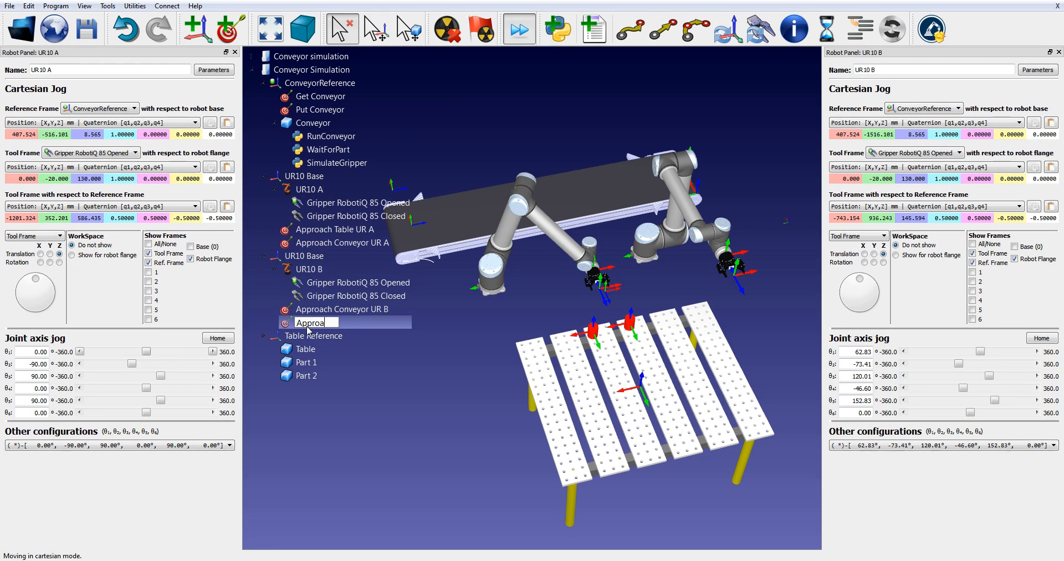
text(ch Table UR B)
key(Return)
Check the taught poses by moving UR10 A and UR10 B to their table and conveyor approach targets.
double_click(313, 325)
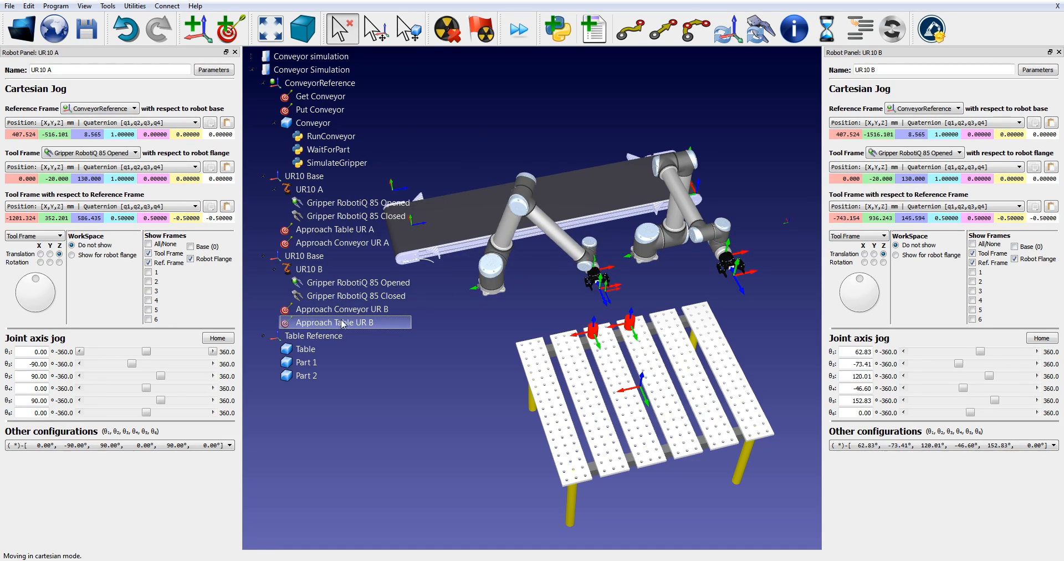
right_drag(541, 380, 671, 398)
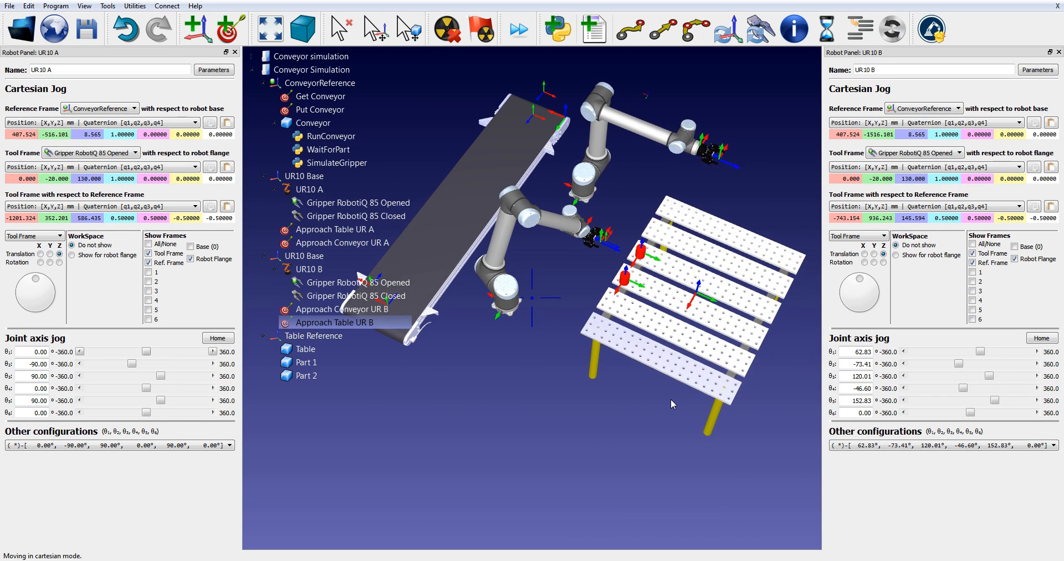
double_click(335, 230)
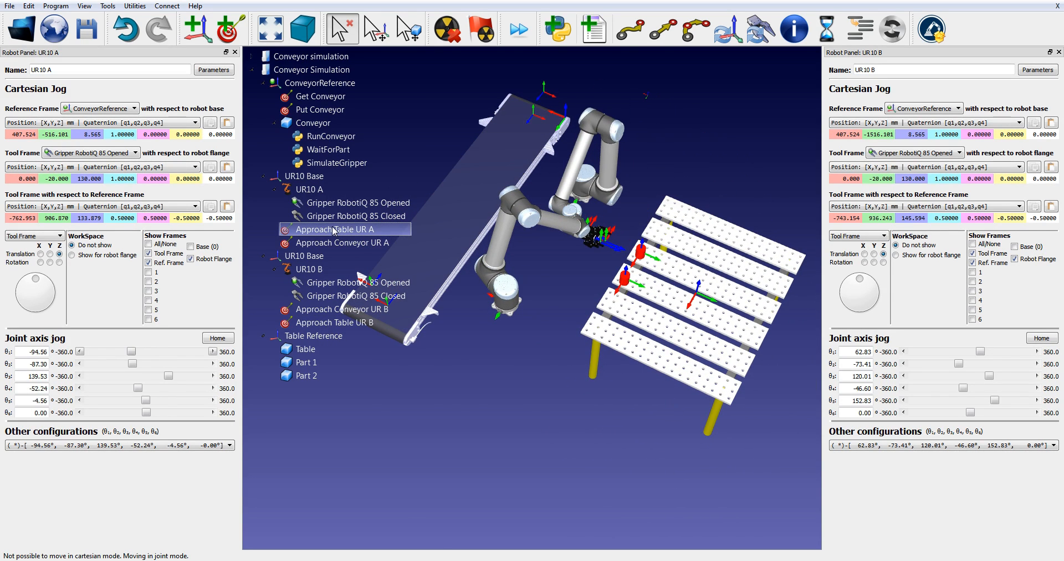
double_click(327, 242)
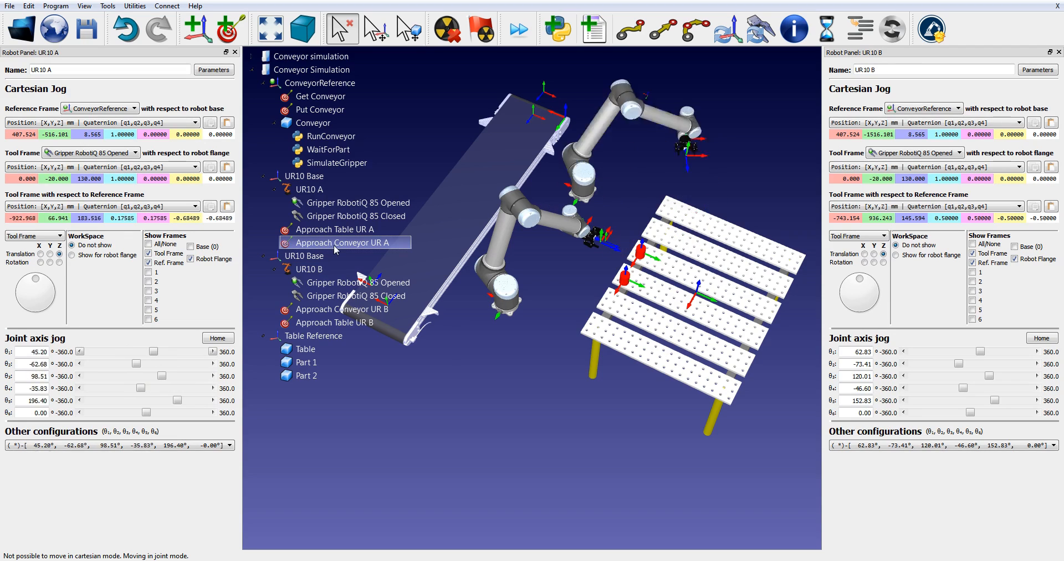
double_click(333, 311)
middle_drag(550, 423, 617, 427)
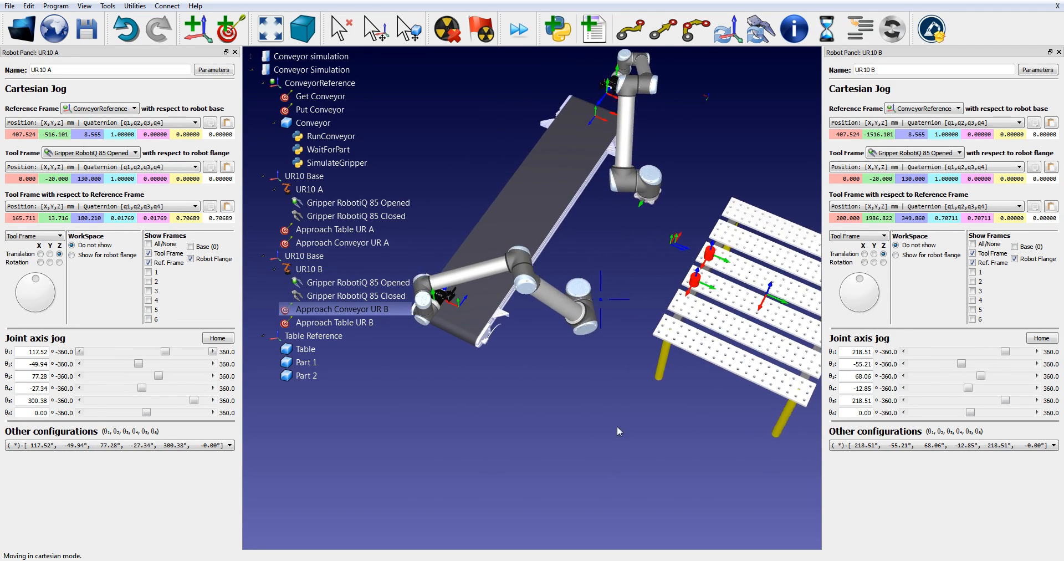
drag(617, 426, 593, 415)
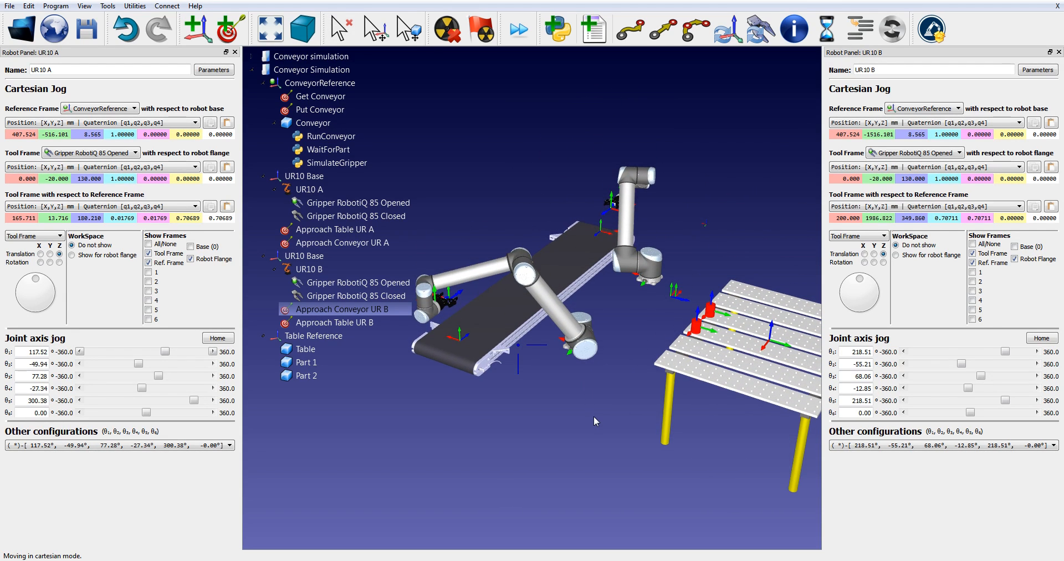
key(Escape)
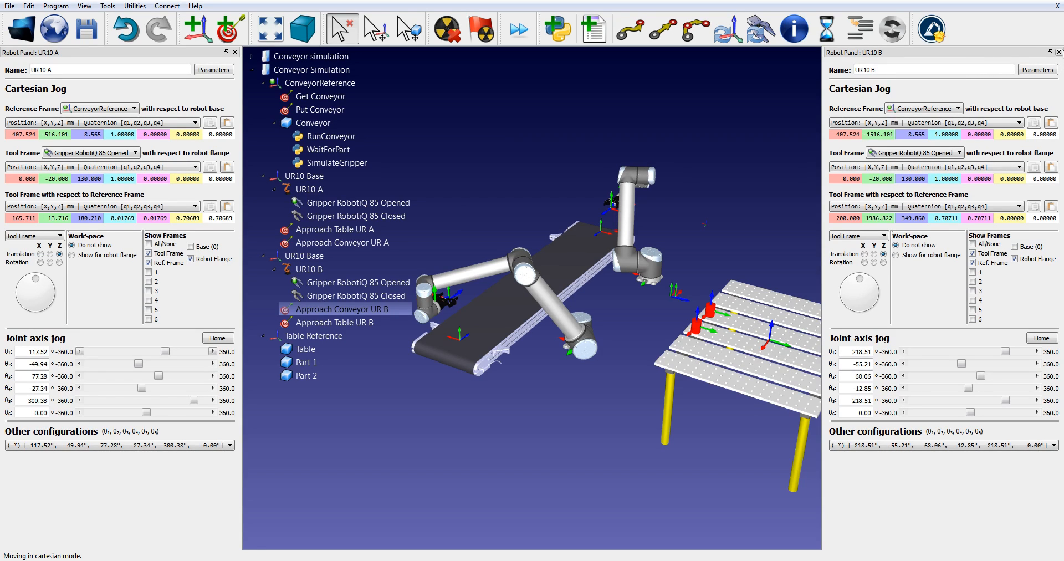
Close the robot panels of UR10 A and UR10 B to free the 3D view.
click(1058, 52)
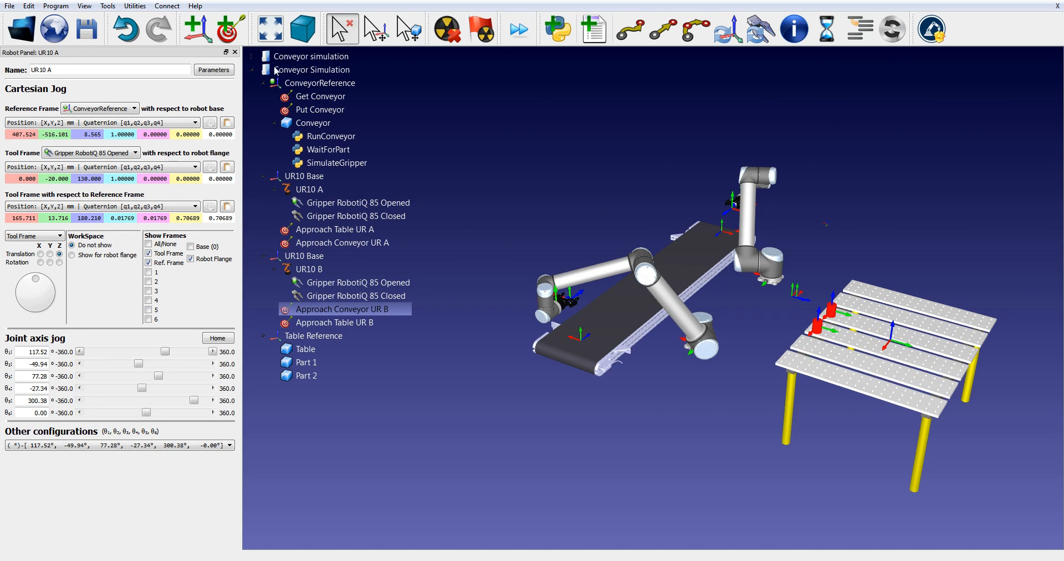
click(235, 52)
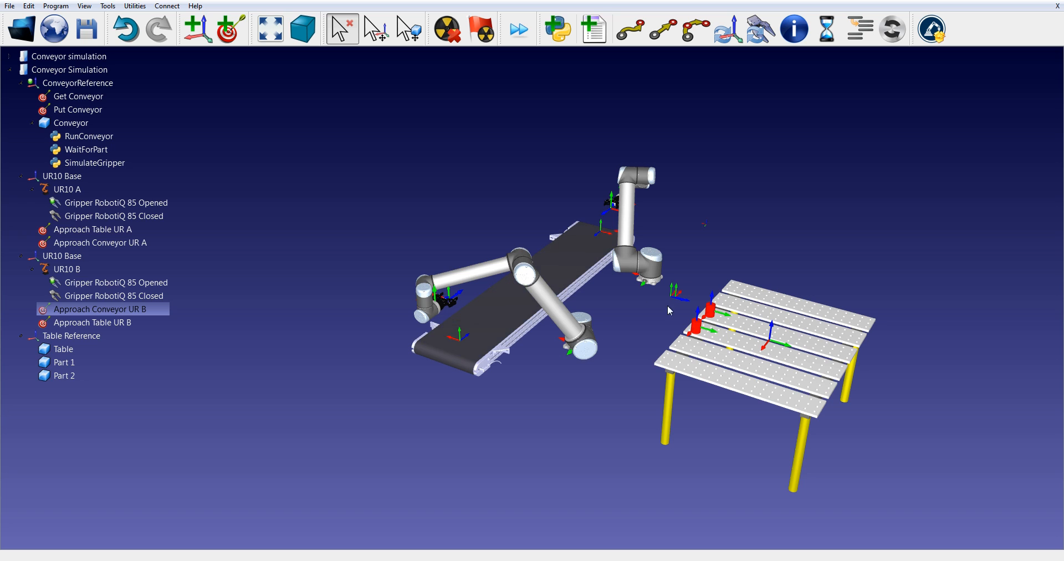
drag(669, 310, 467, 318)
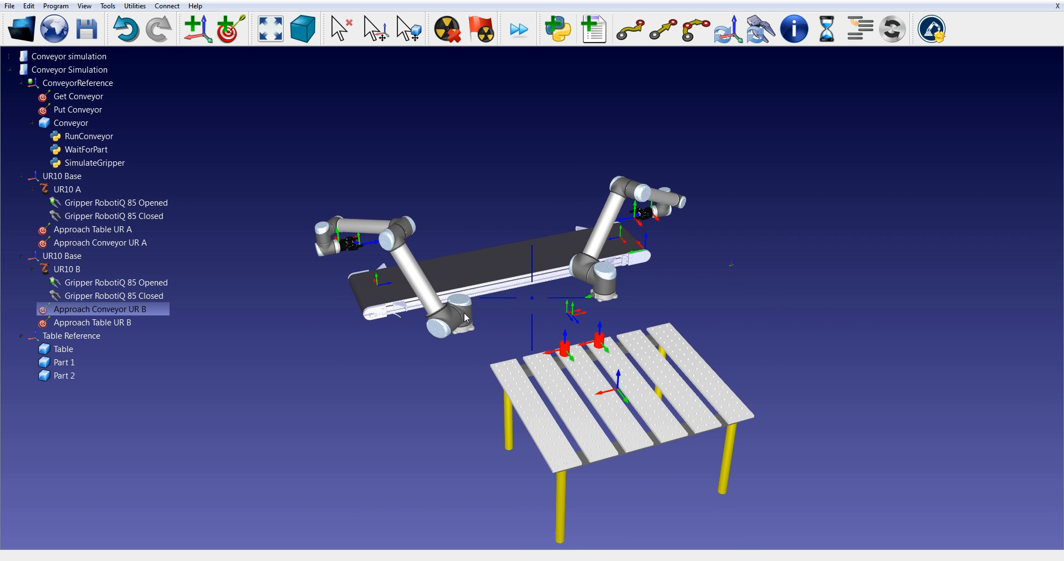
right_drag(465, 318, 456, 313)
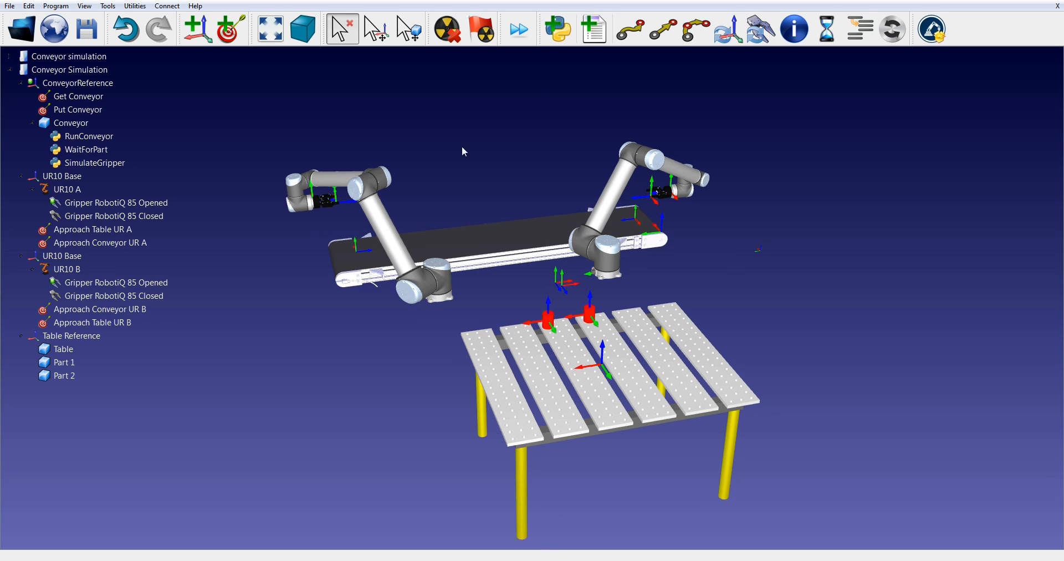
Create a new robot program in the station and rename it MainProgram.
click(595, 30)
click(54, 393)
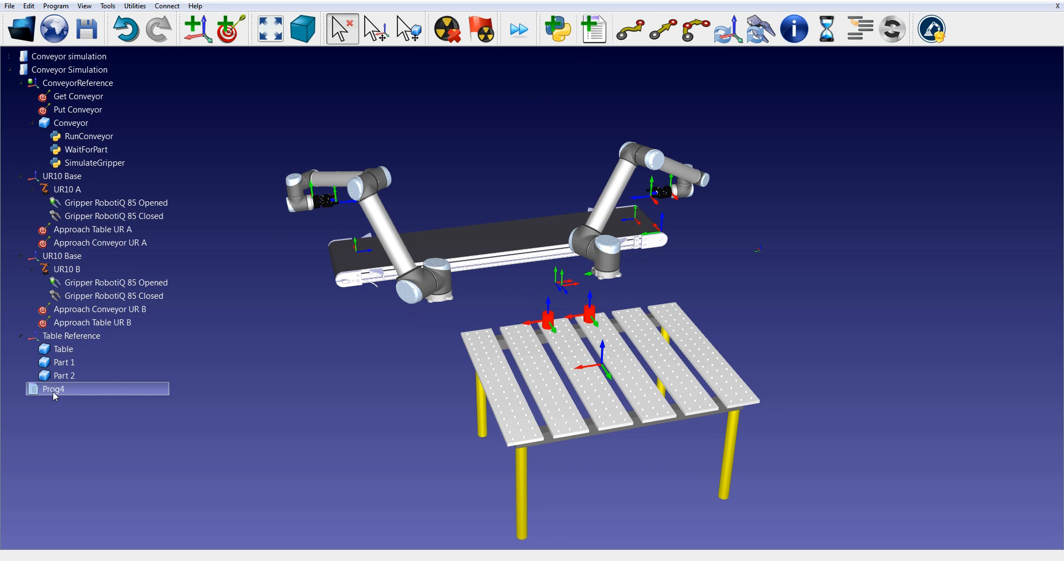
click(55, 396)
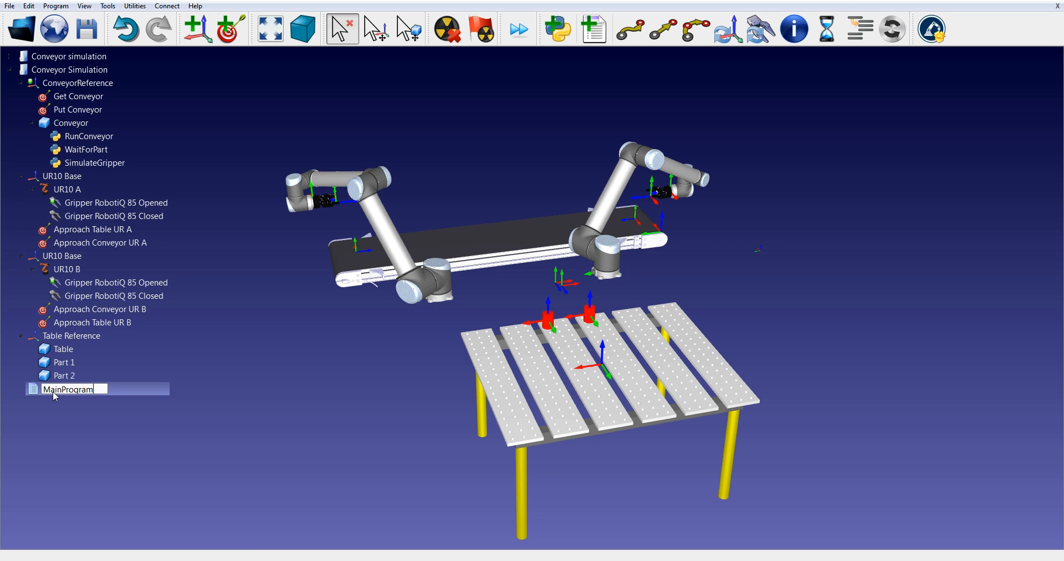
key(Return)
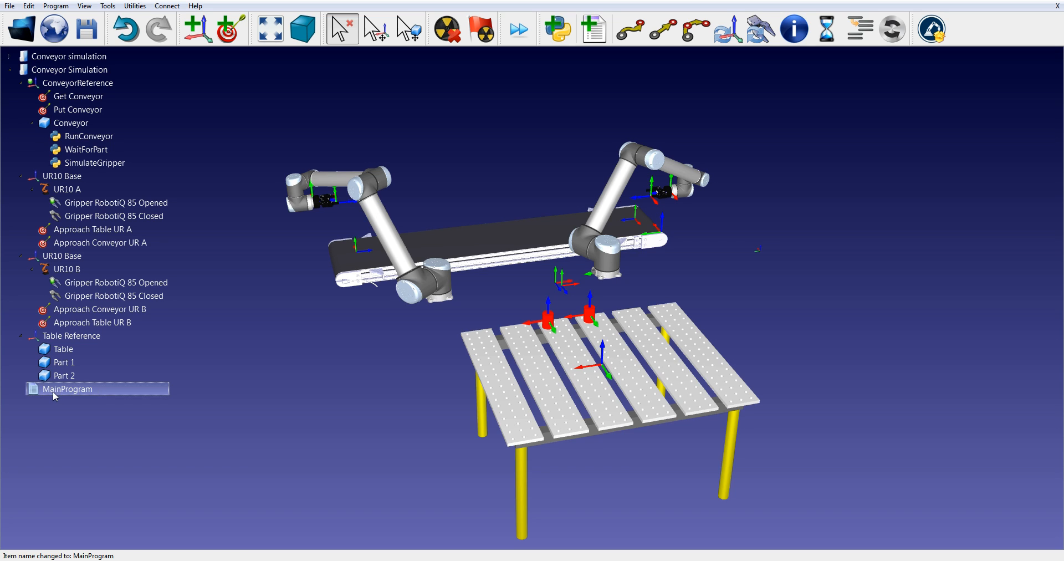
Add a Set object position (relative) event to MainProgram that saves the current positions of the station's objects and reference frames.
click(900, 30)
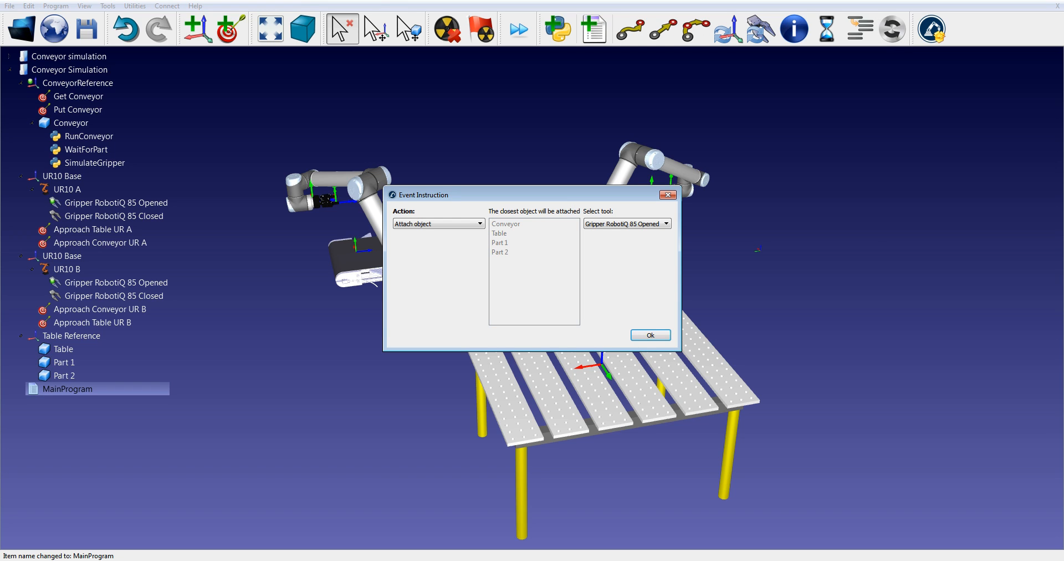
click(438, 223)
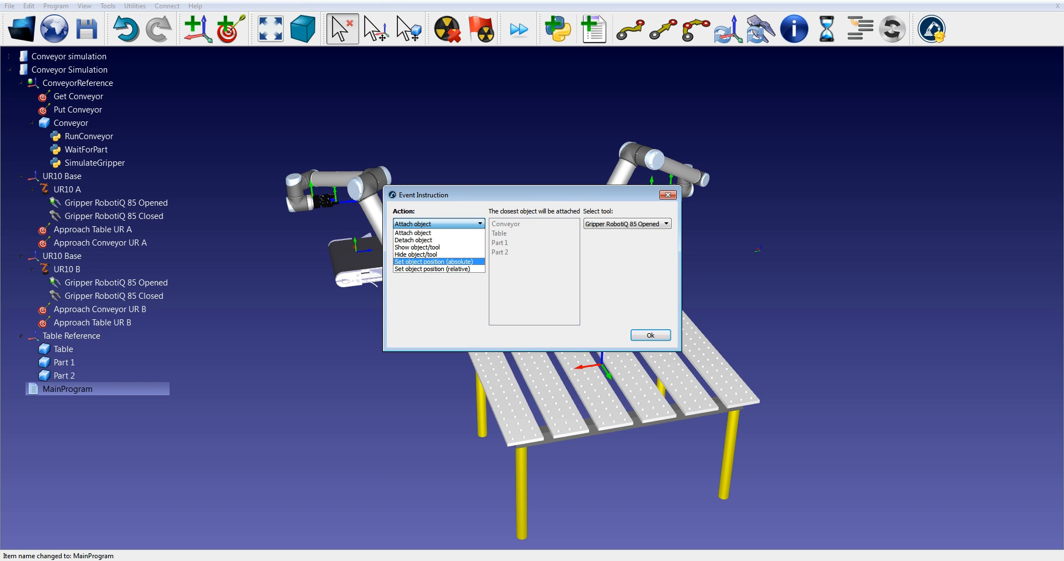
click(432, 269)
click(510, 224)
shift+click(510, 289)
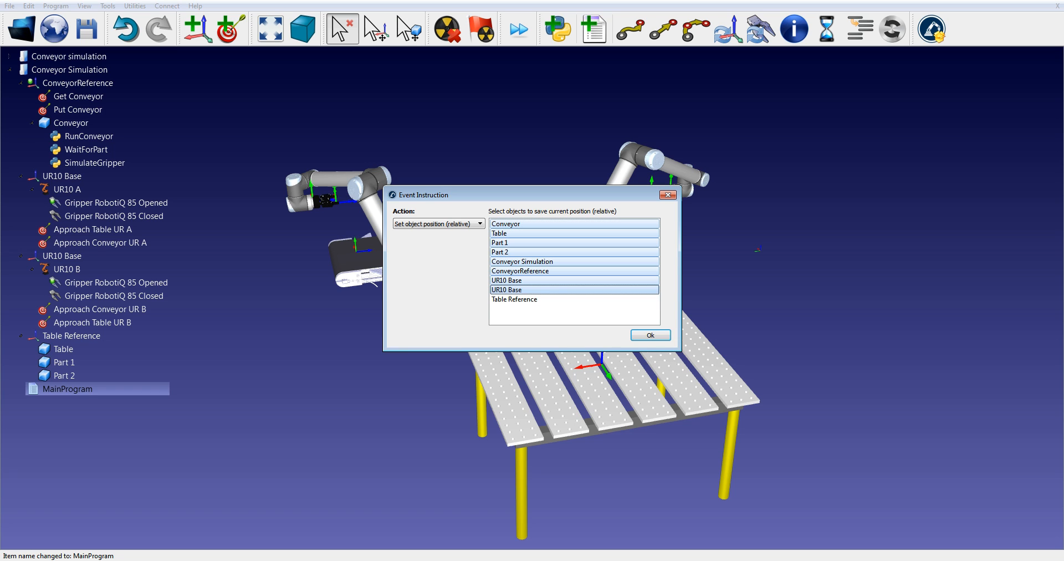
click(651, 335)
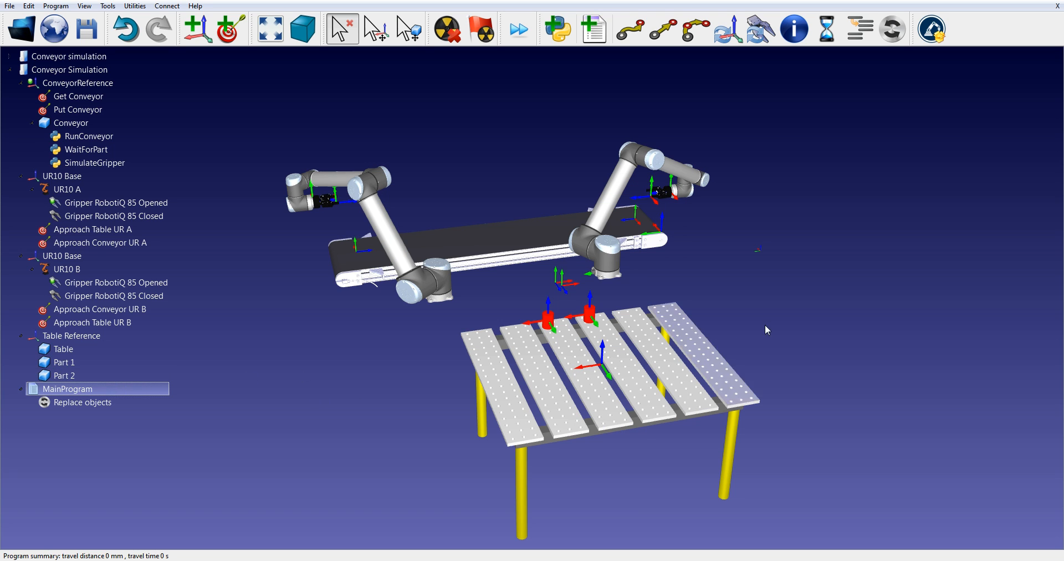
Test the position reset by displacing the table and parts and running MainProgram to restore them.
key(alt)
alt+drag(598, 376, 640, 403)
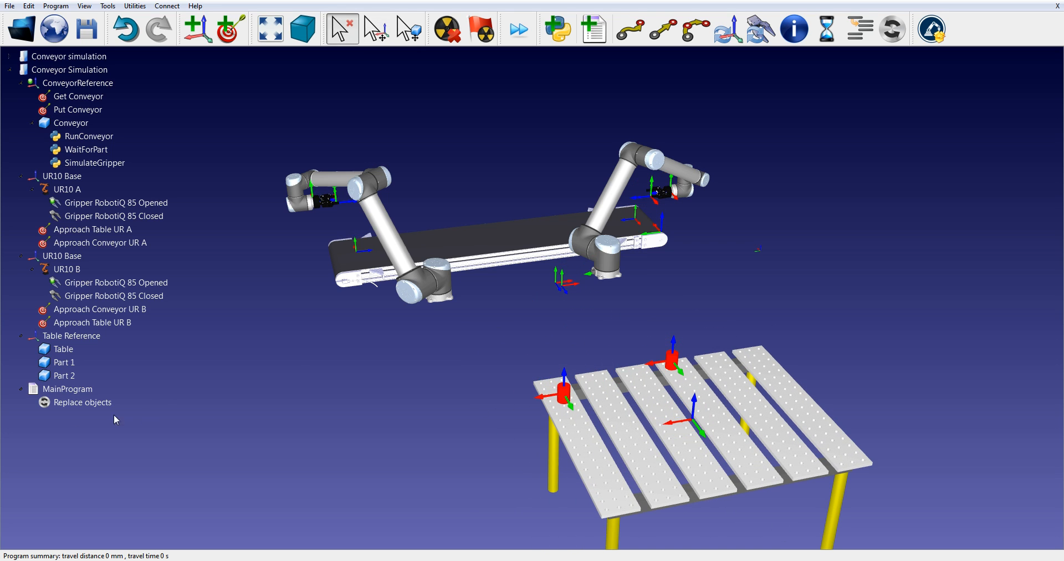
double_click(54, 390)
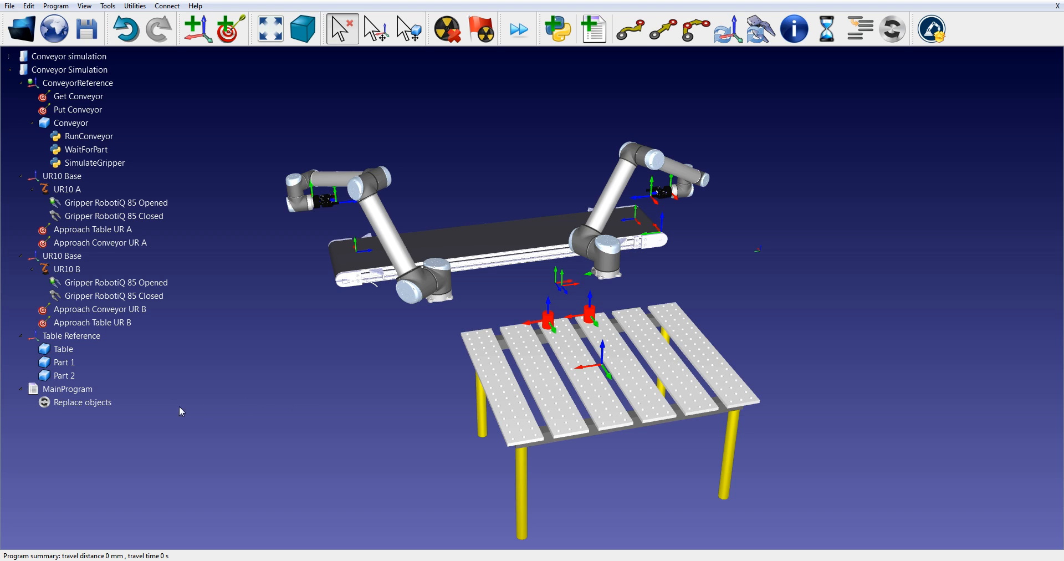
click(55, 379)
drag(56, 381, 55, 257)
double_click(59, 390)
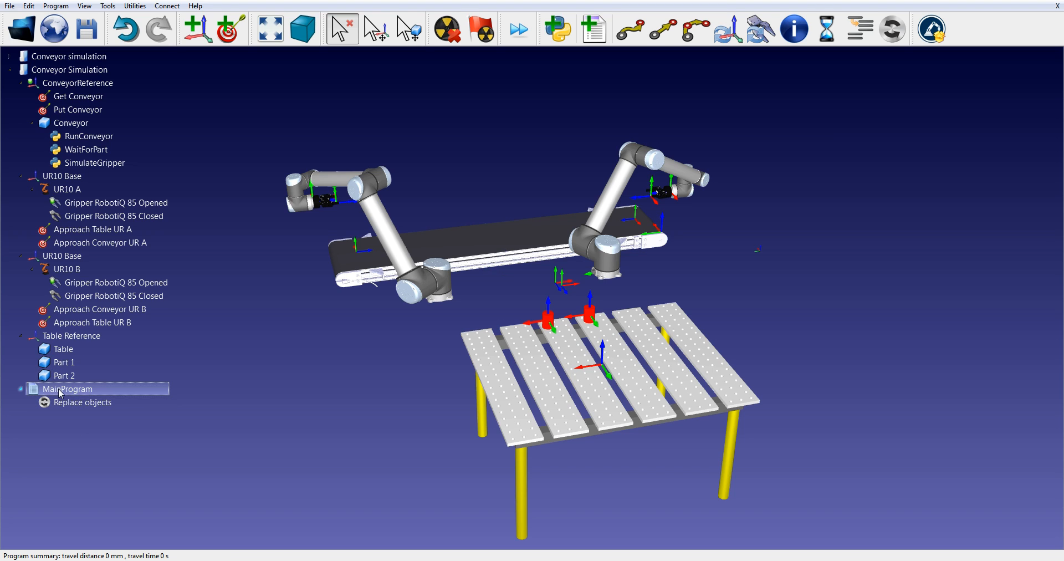
click(712, 320)
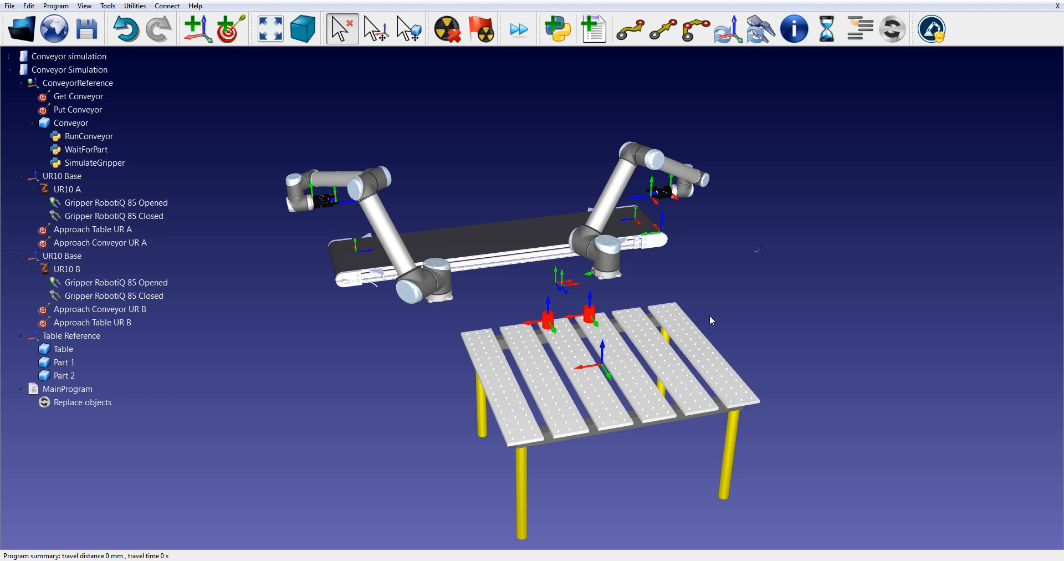
Save the station and add a Start thread instruction for RunConveyor to MainProgram.
click(85, 38)
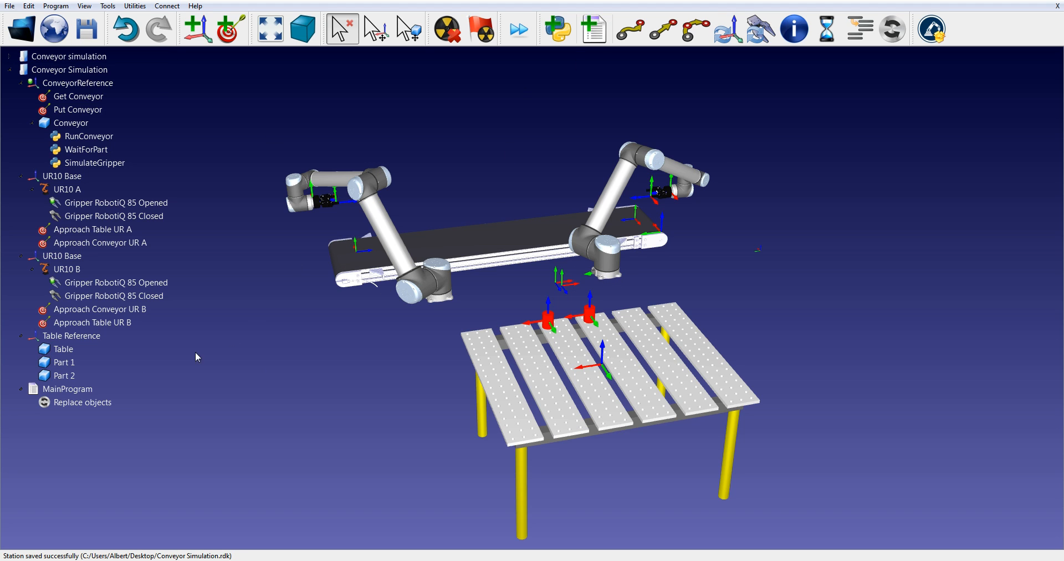
click(56, 391)
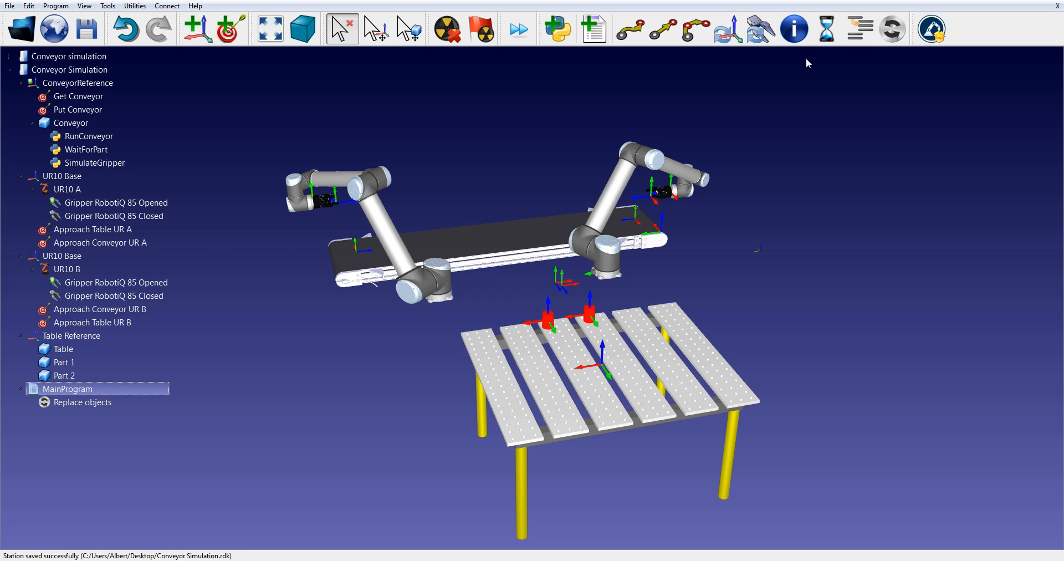
click(864, 39)
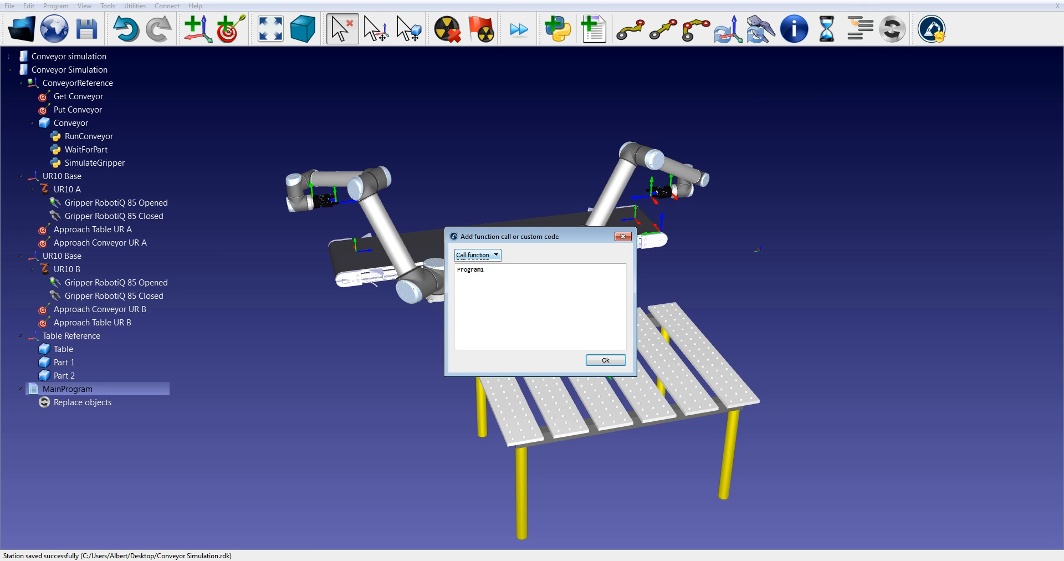
click(472, 278)
double_click(480, 270)
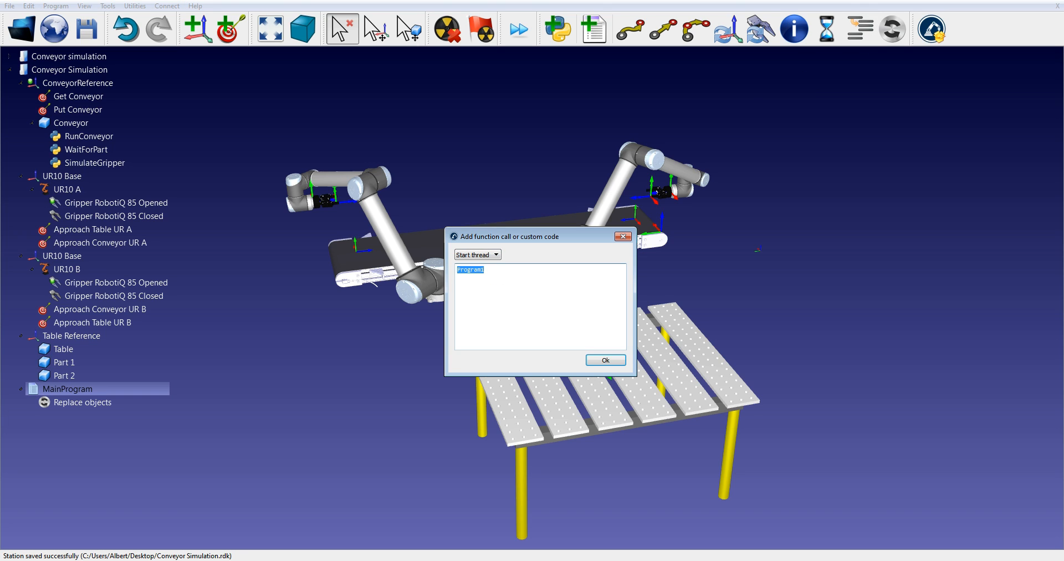
text(RunConveyor)
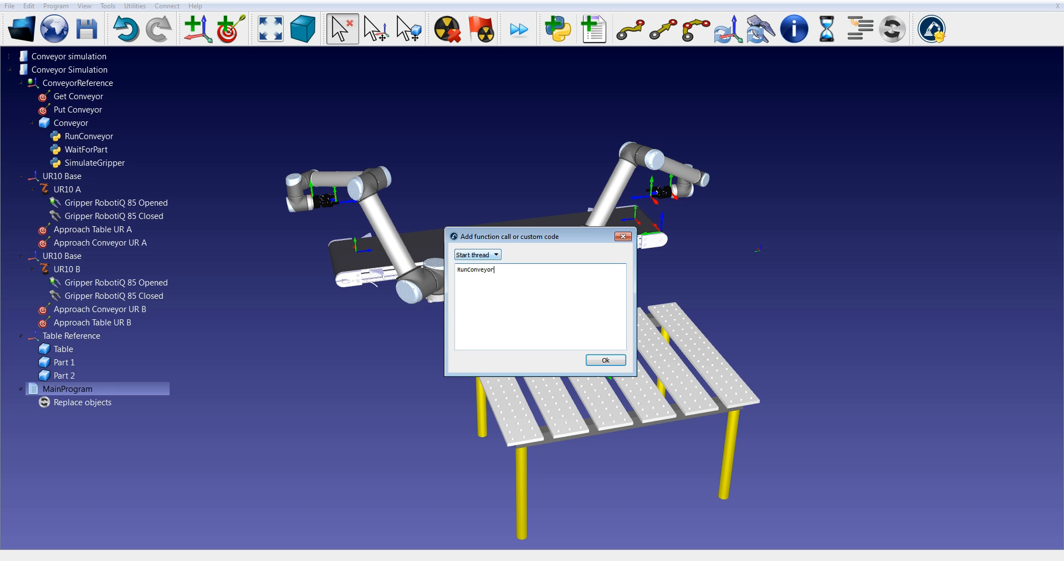
click(606, 361)
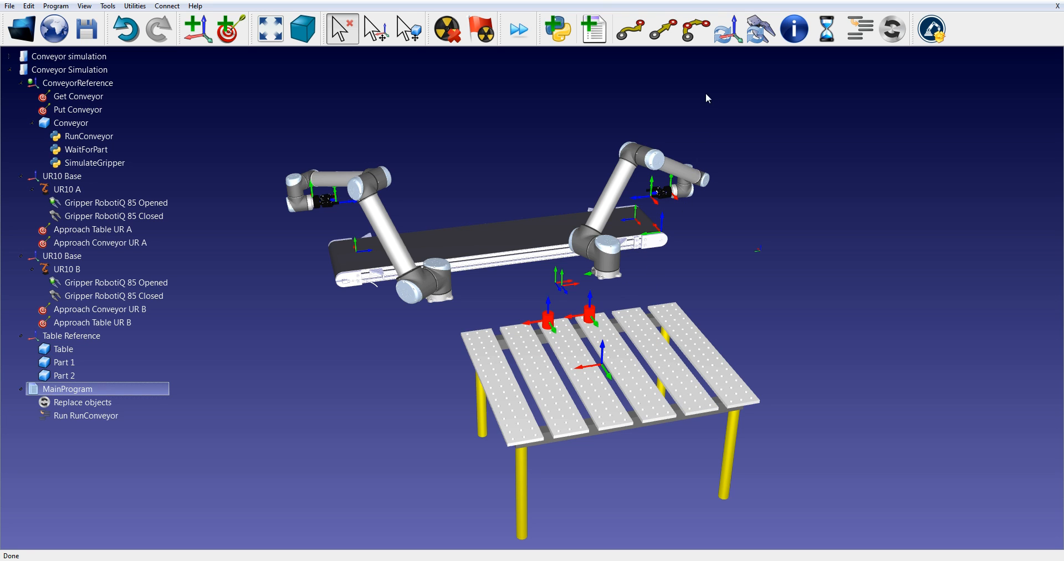
Add a Start thread instruction for SimulateGripper to MainProgram after the RunConveyor call.
click(860, 29)
click(477, 255)
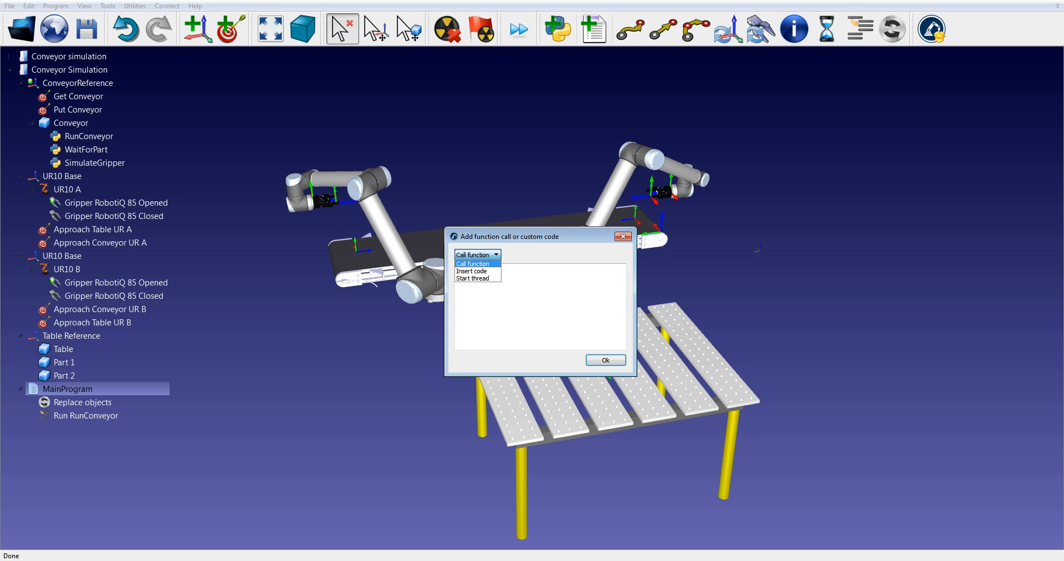
click(474, 278)
drag(487, 270, 457, 269)
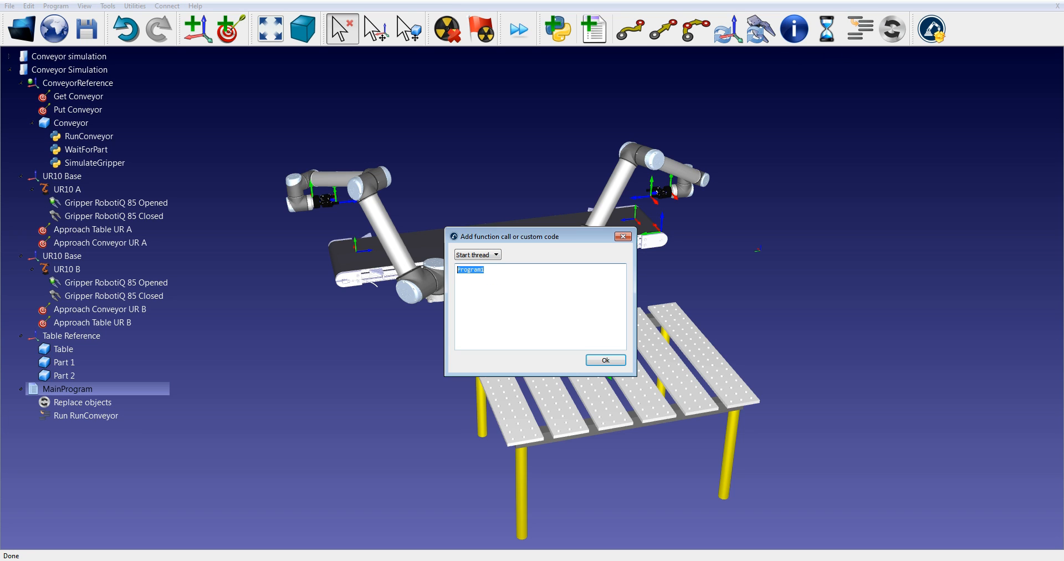
text(s)
click(608, 361)
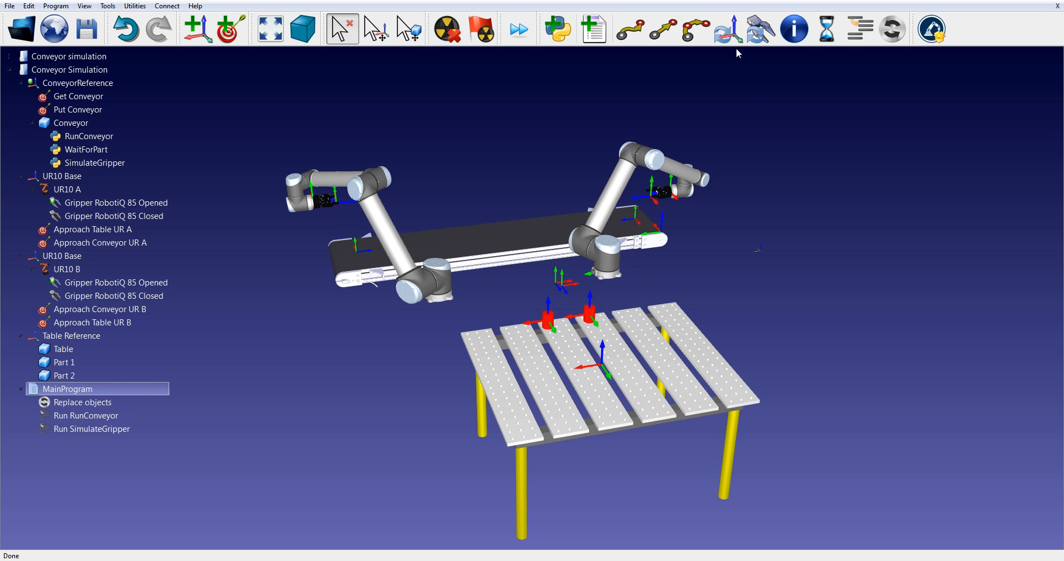
Add a Start thread instruction for FeedConveyor to MainProgram.
click(860, 29)
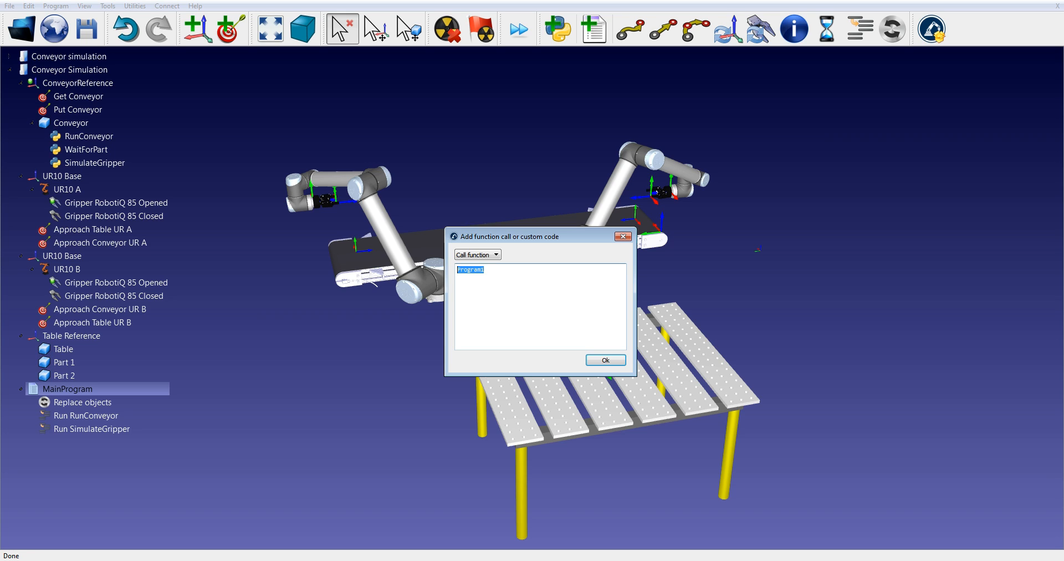
text(FeedConveyor)
click(478, 255)
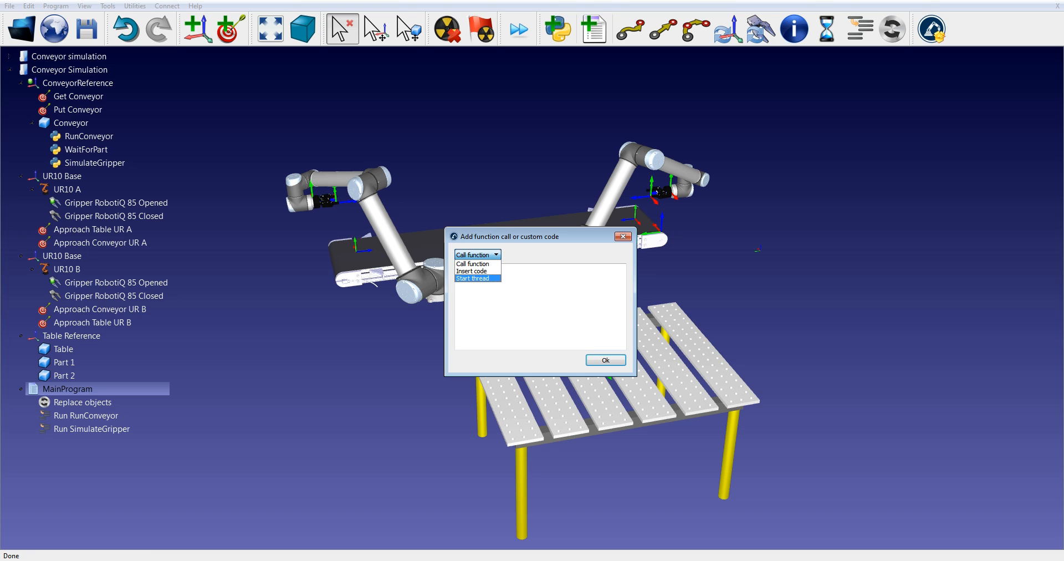
key(Return)
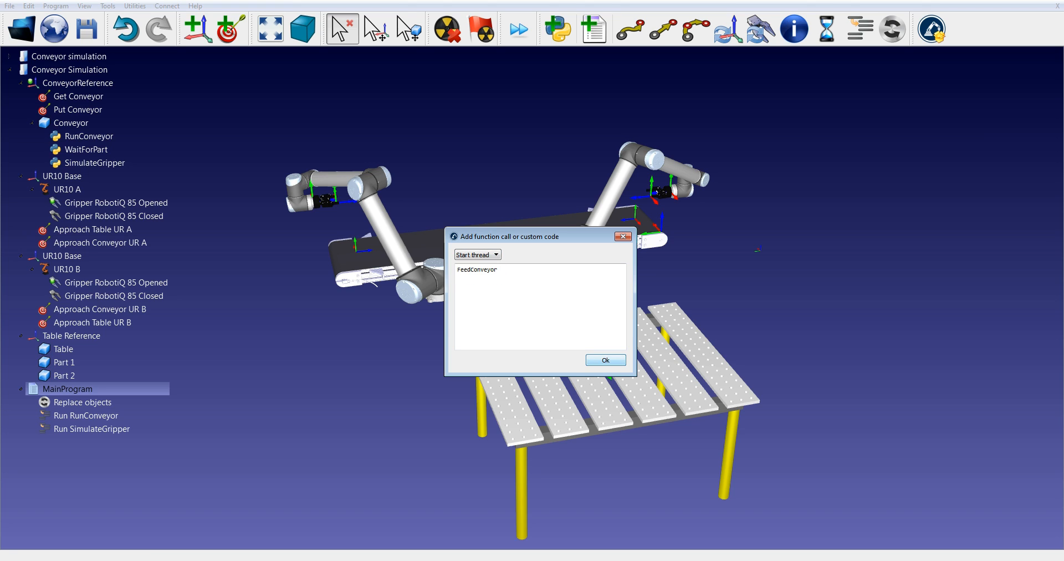
key(Return)
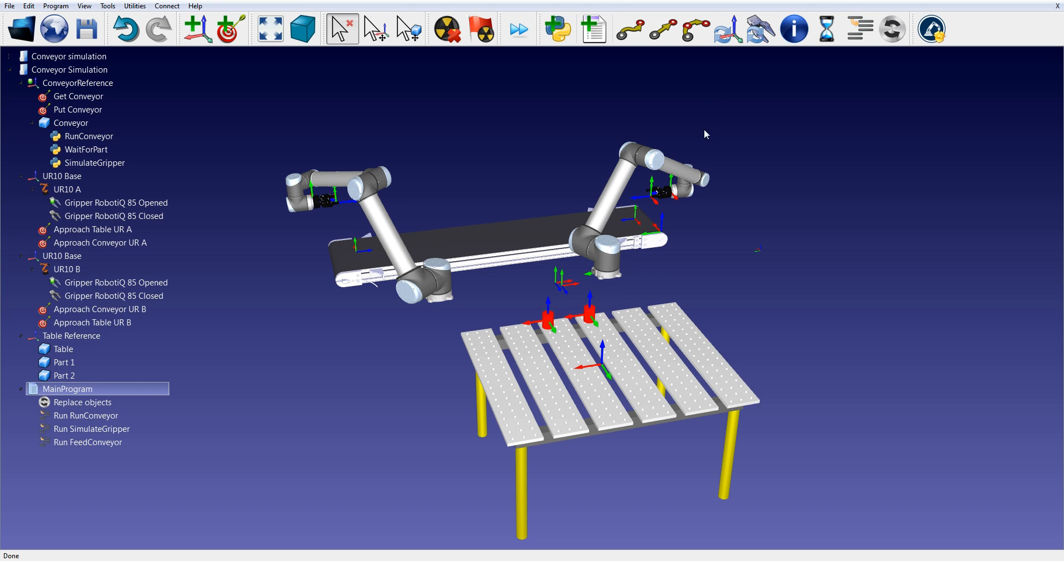
Add a Call function instruction for GetConveyor to MainProgram after the FeedConveyor thread.
click(869, 37)
click(478, 255)
click(478, 256)
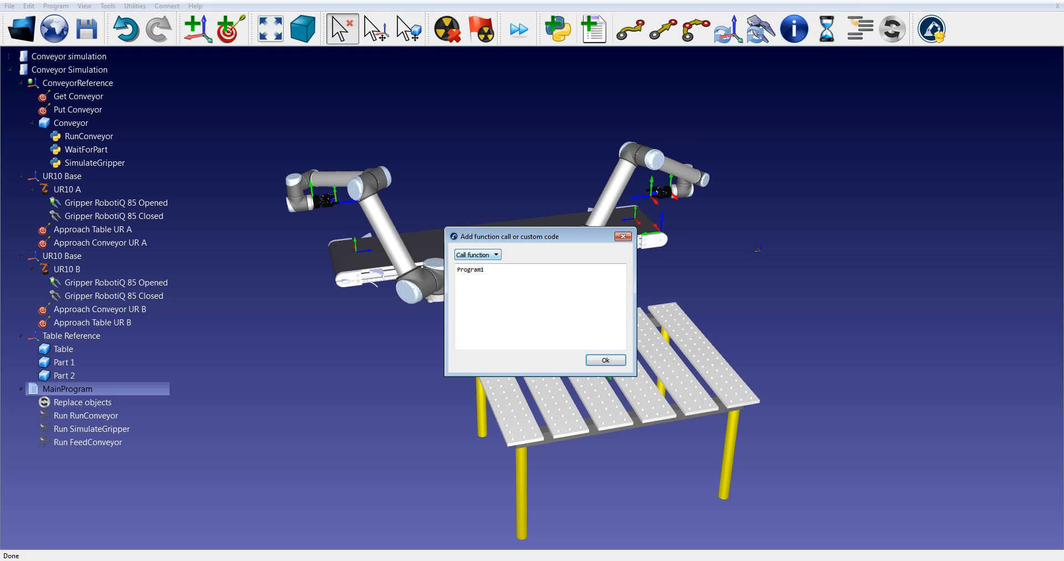
click(485, 270)
key(ctrl+a)
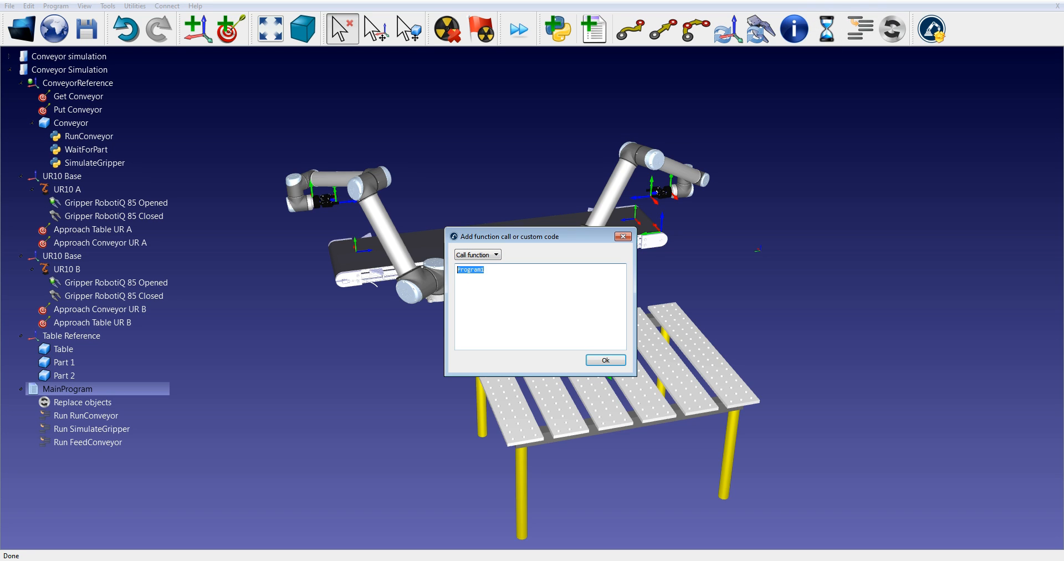
key(BackSpace)
key(Return)
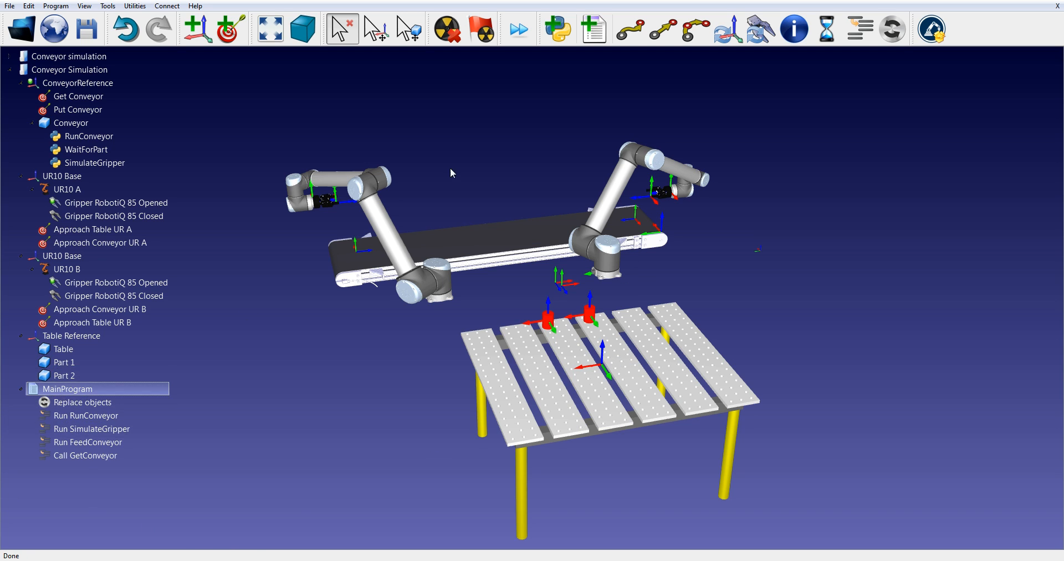
Create a new empty program and name it FeedConveyor.
click(594, 29)
click(69, 470)
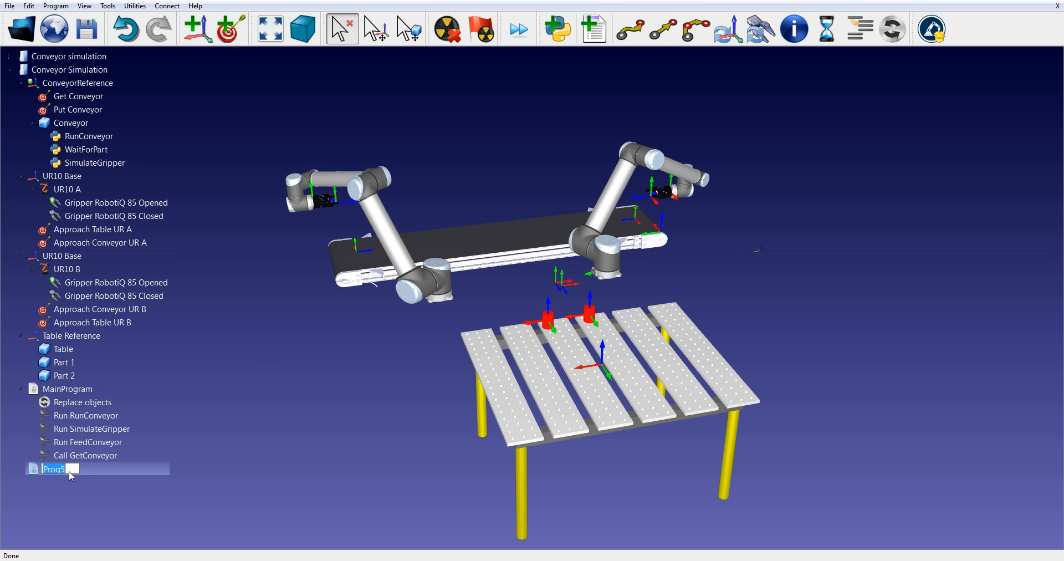
text(FeedConveyor)
key(Return)
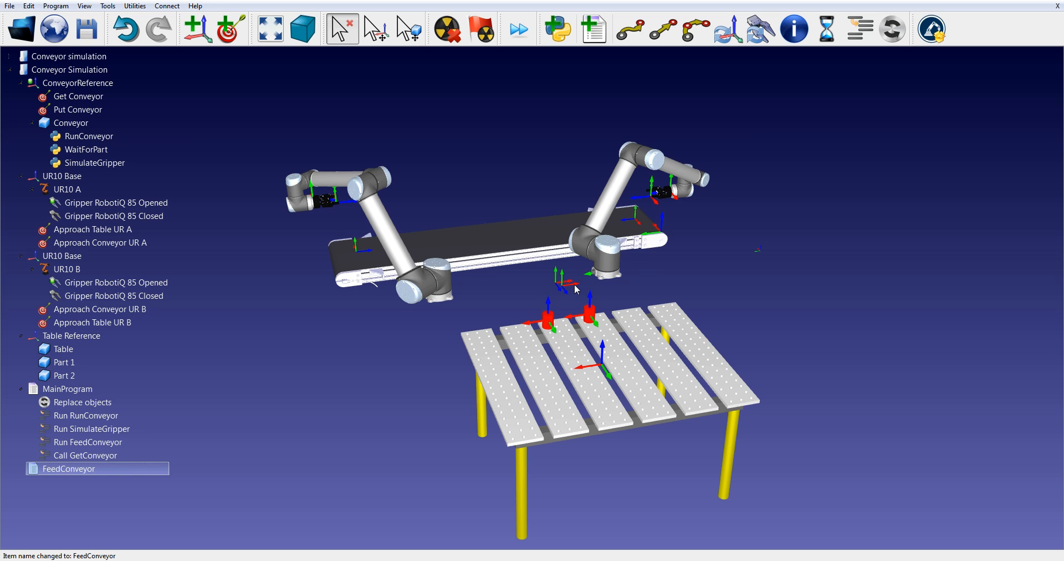
Display the item names in the 3D view and hide the two UR10 B approach targets.
key(slash)
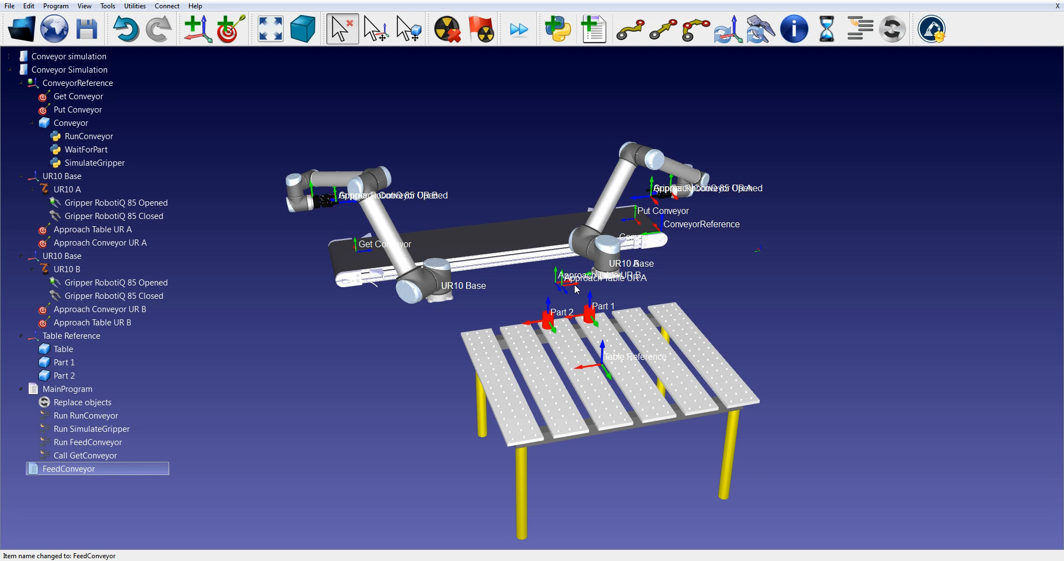
click(74, 313)
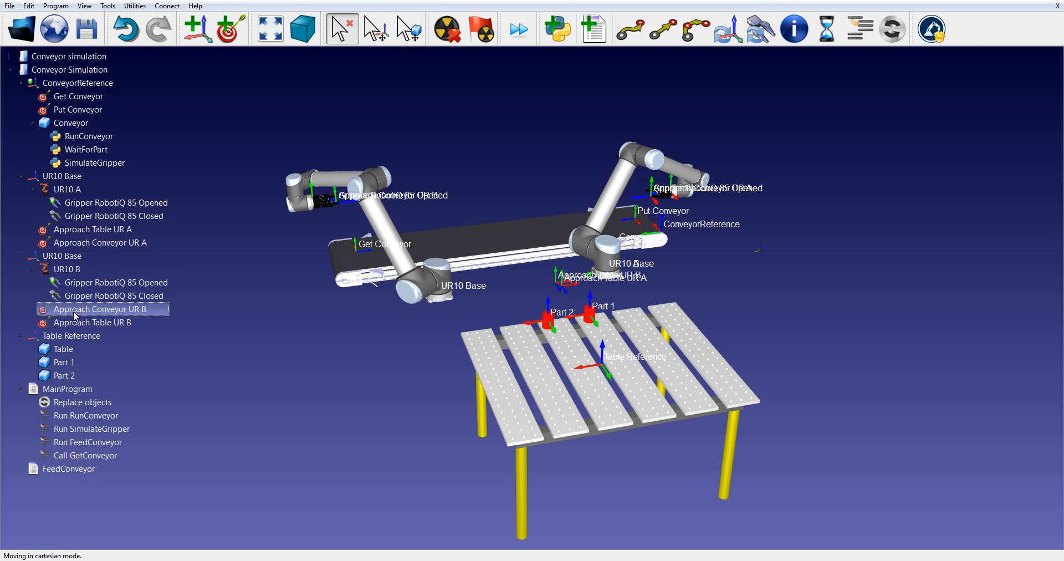
ctrl+click(73, 323)
right_click(74, 324)
click(81, 331)
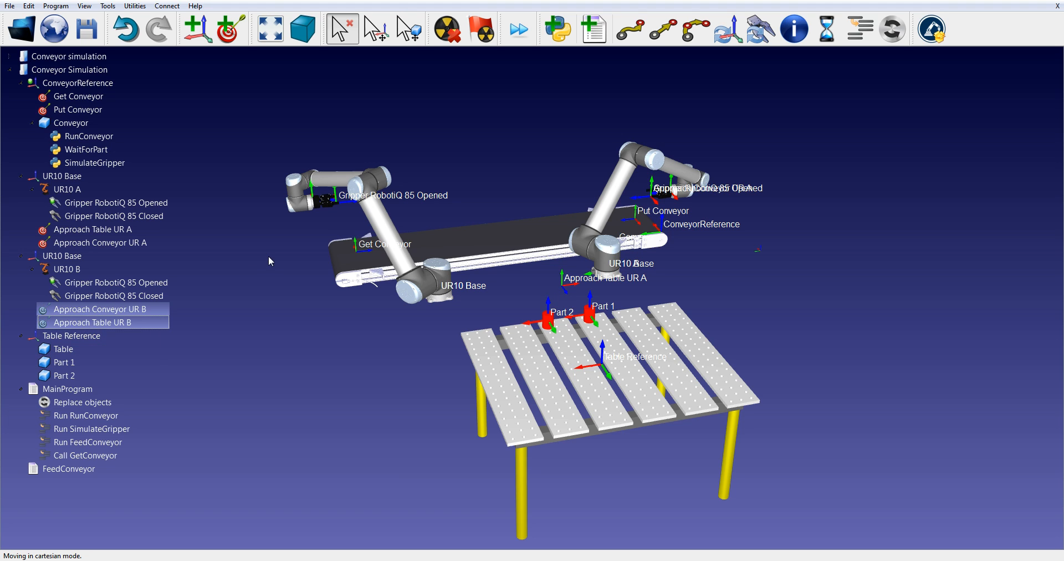
Add a MoveJ to Approach Table UR A in FeedConveyor and test the program starting from Approach Conveyor UR A.
double_click(576, 291)
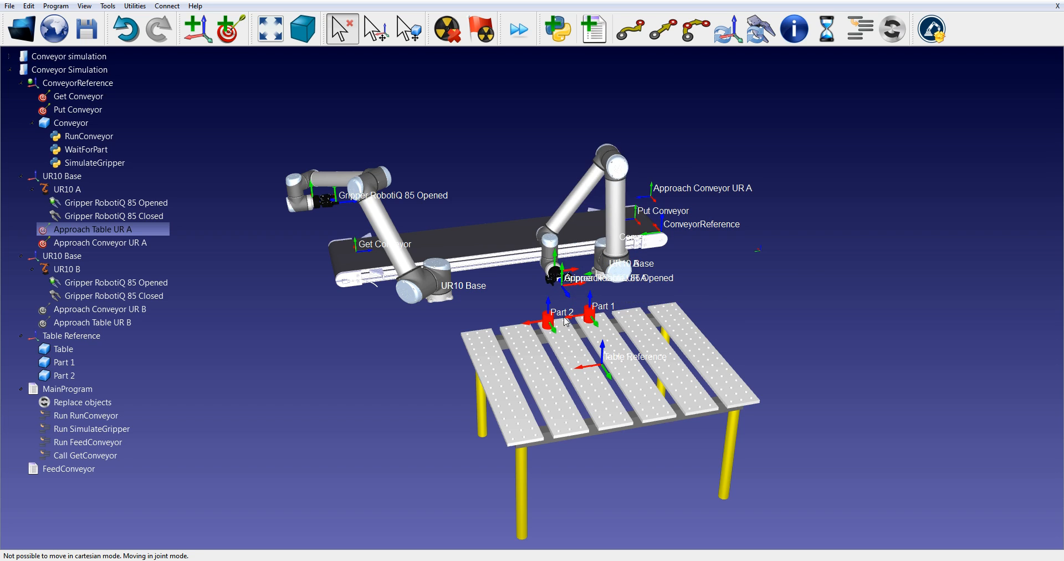
click(647, 41)
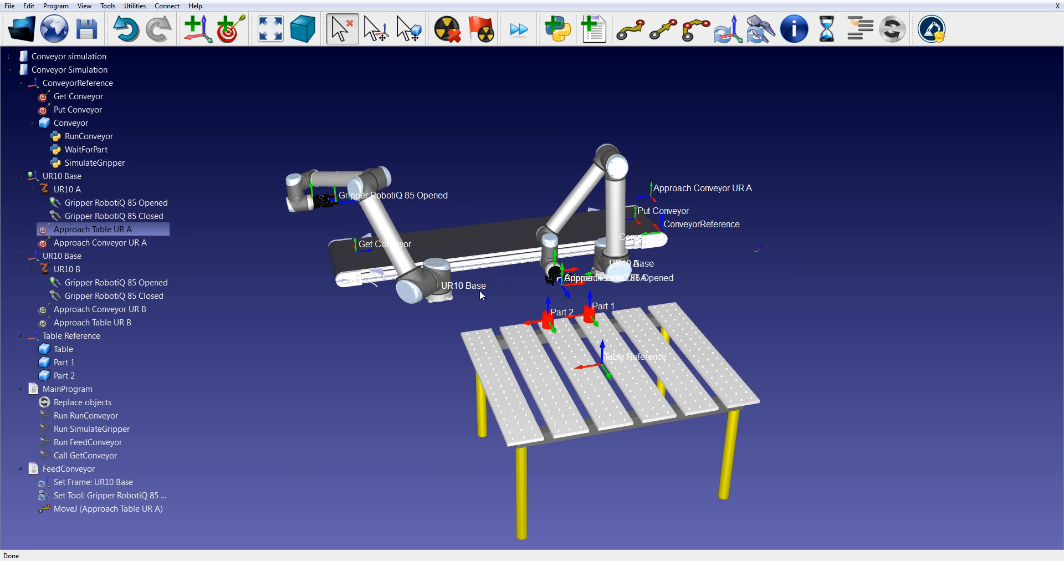
double_click(76, 473)
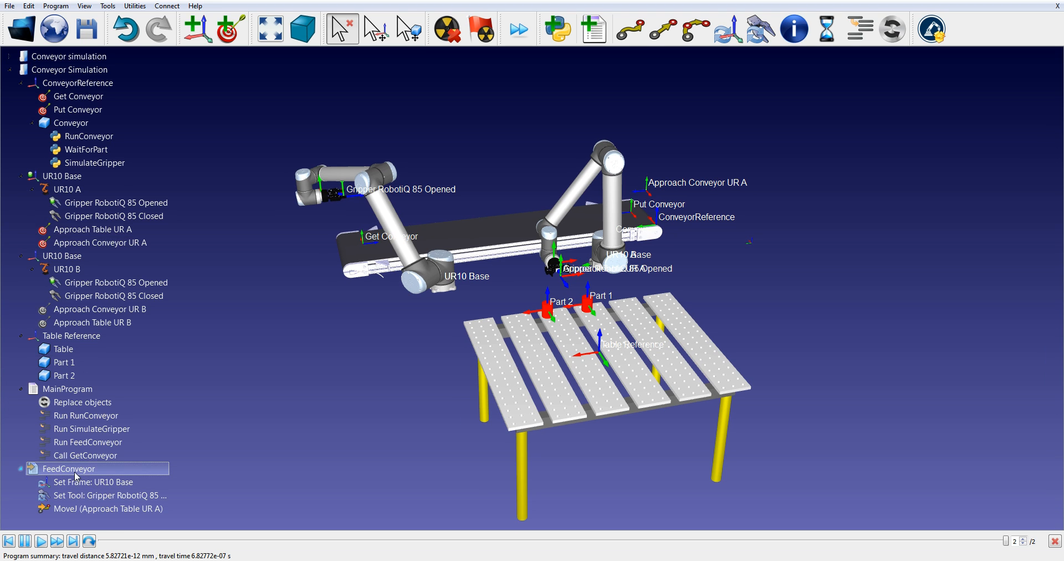
double_click(91, 247)
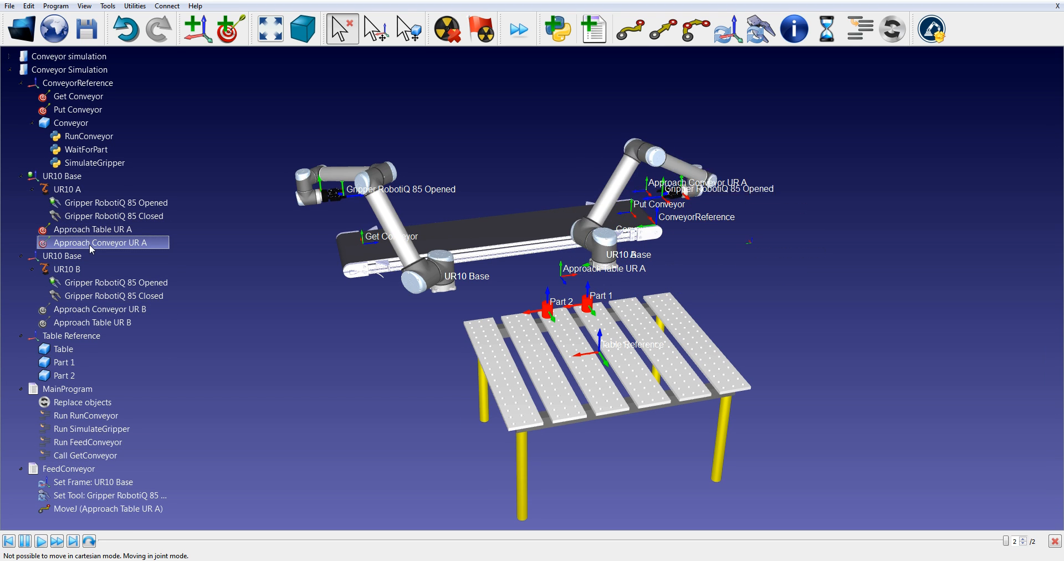
double_click(58, 471)
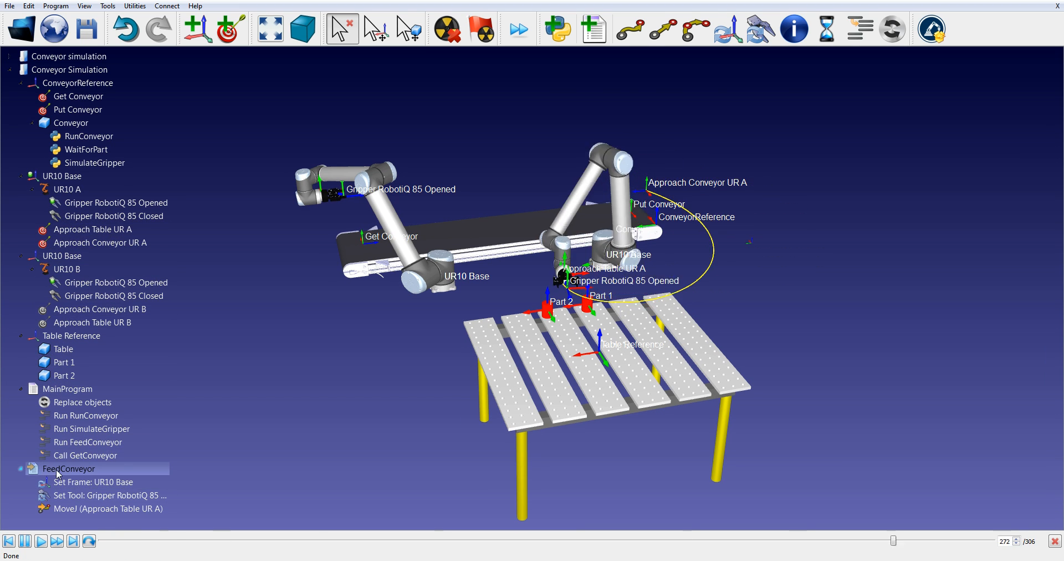
Set the reference frame of robot UR10 A to Table Reference.
right_drag(846, 377, 820, 388)
click(663, 151)
double_click(663, 151)
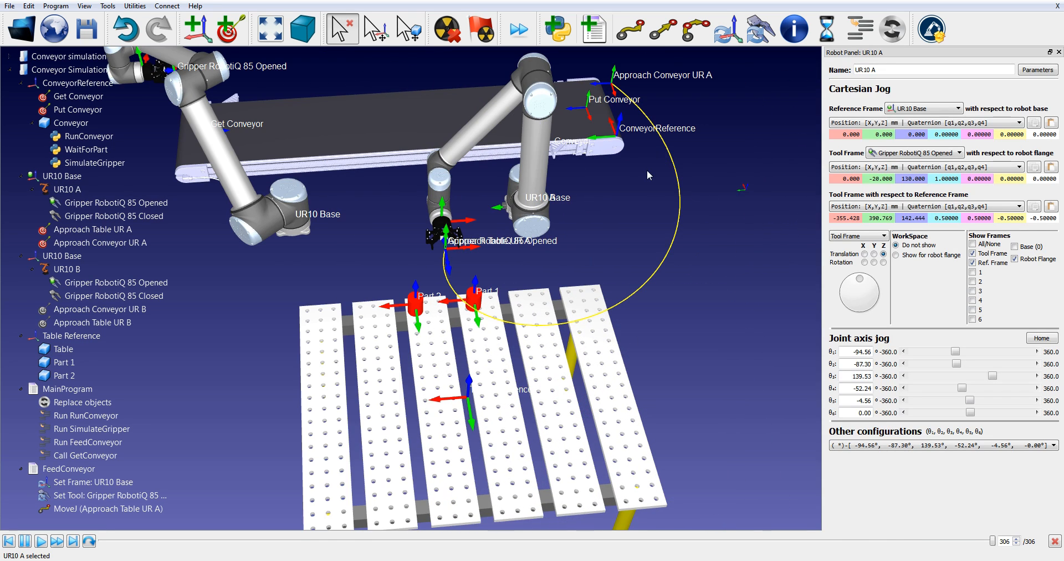
click(942, 110)
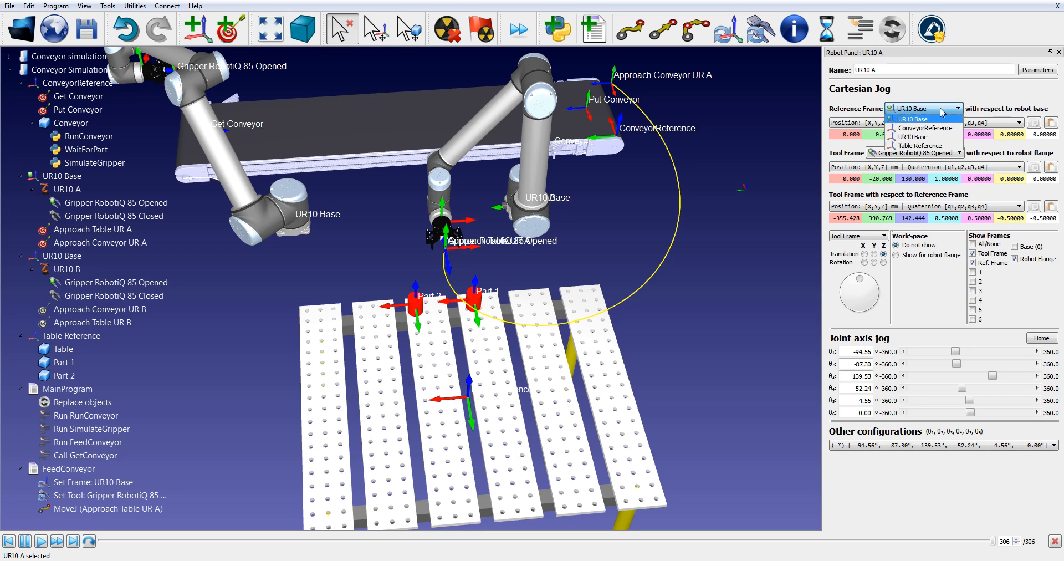
click(940, 145)
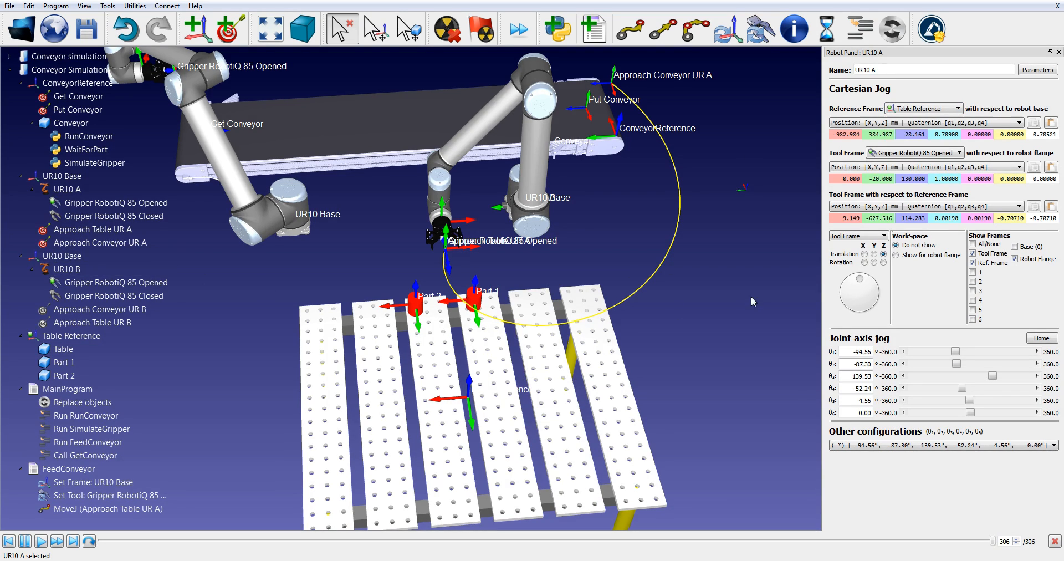
Move UR10 A onto Part 1 on the table with the Get with robot command.
click(475, 303)
right_click(476, 304)
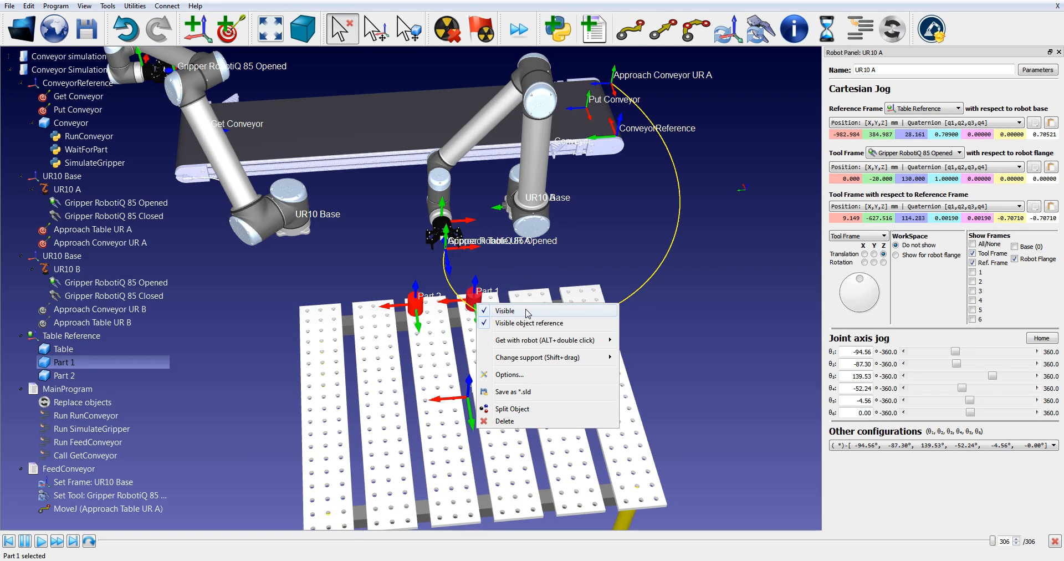
mouse_move(550, 344)
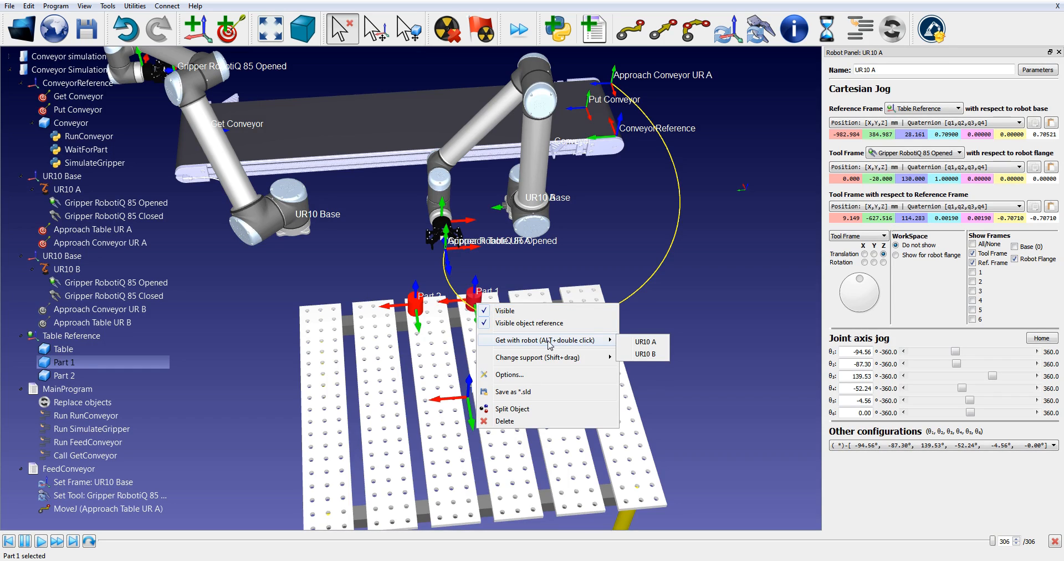
click(638, 344)
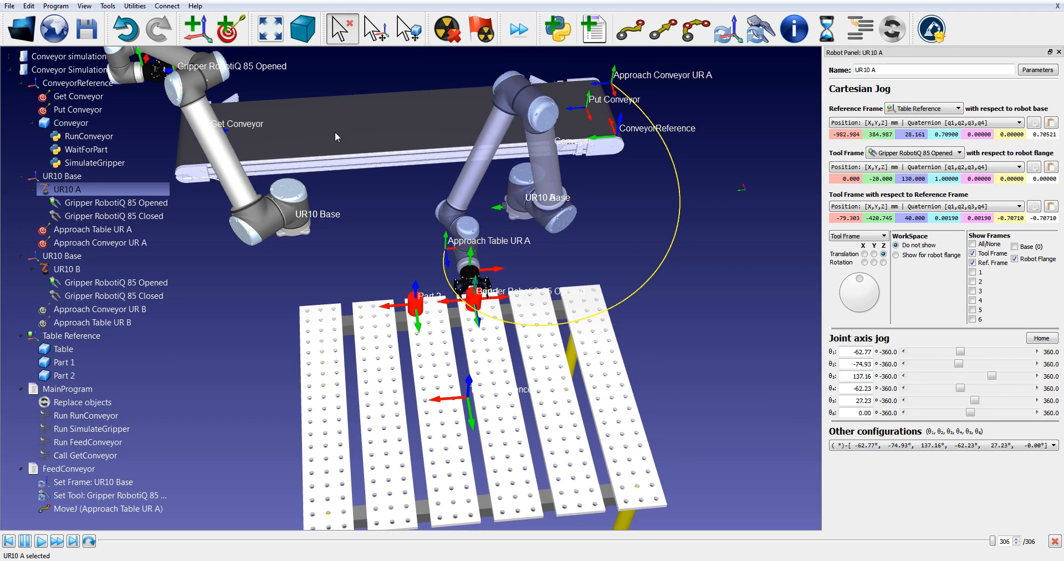
Teach a target at the current UR10 A position and name it Target Part 1.
click(228, 29)
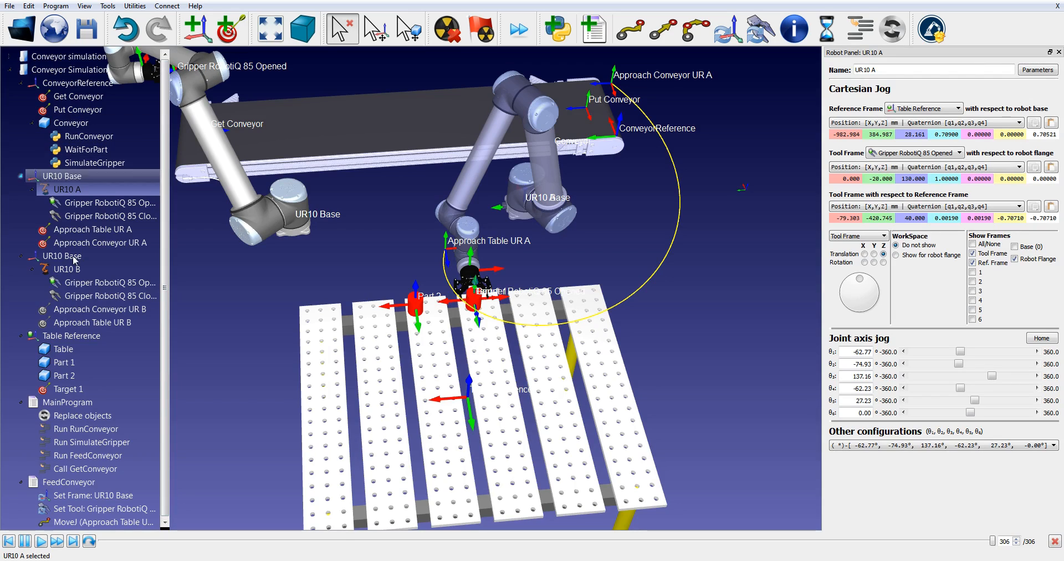
click(78, 390)
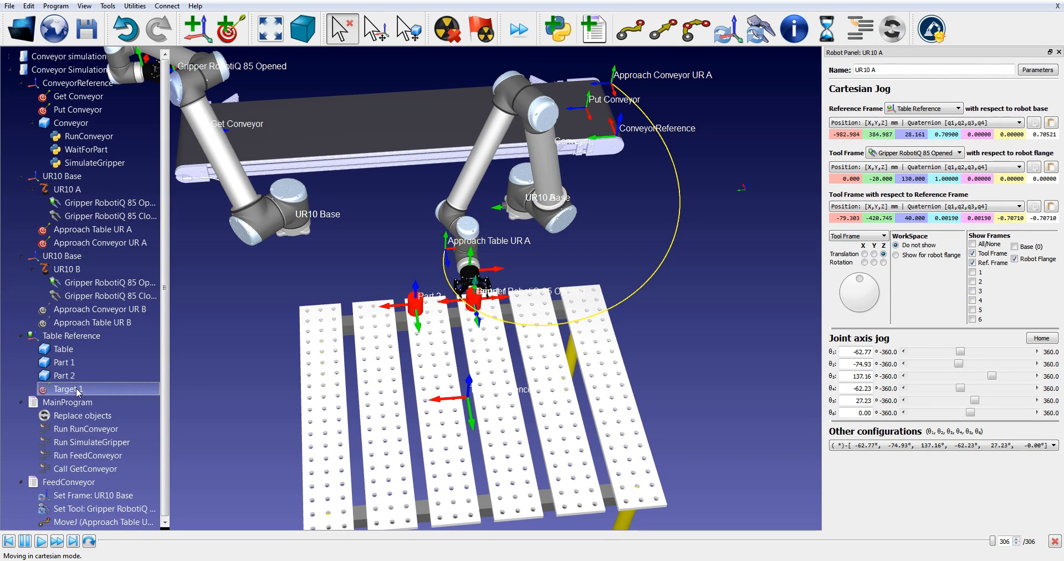
click(78, 390)
text(Target Par)
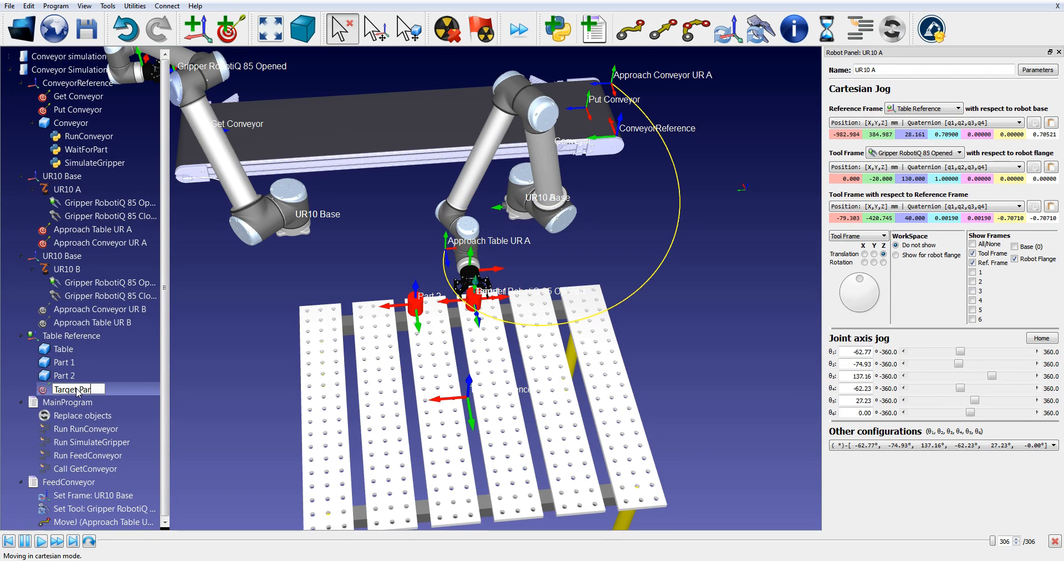
text(t 1)
key(Return)
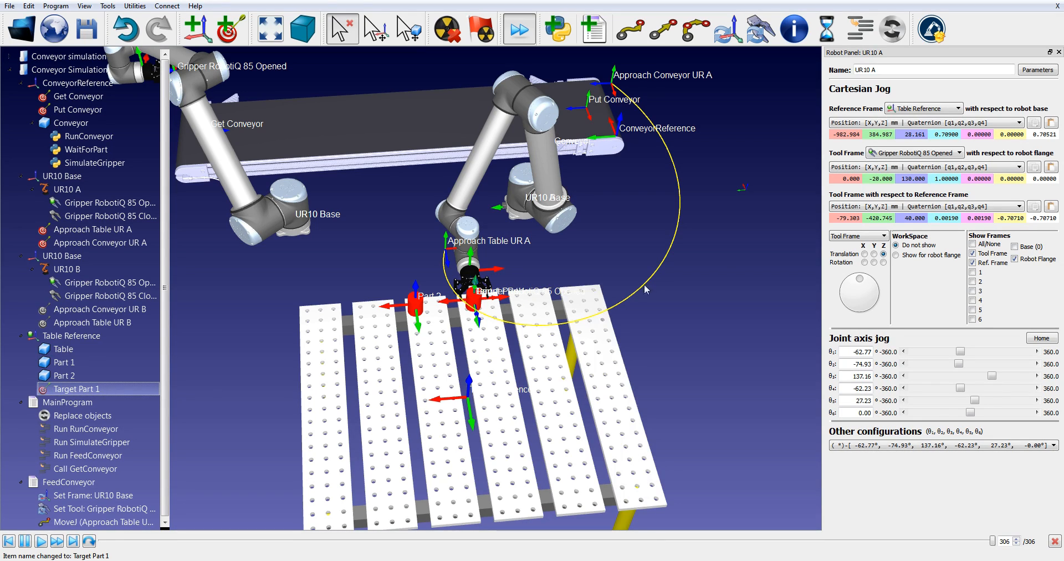
Add a MoveL instruction to Target Part 1 in the FeedConveyor program.
click(719, 263)
click(77, 388)
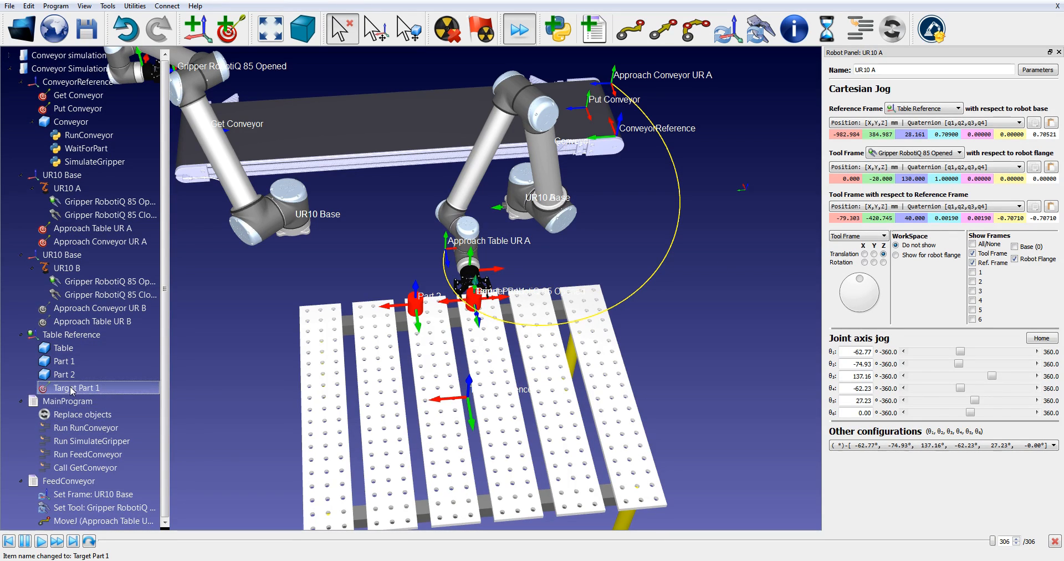
click(663, 28)
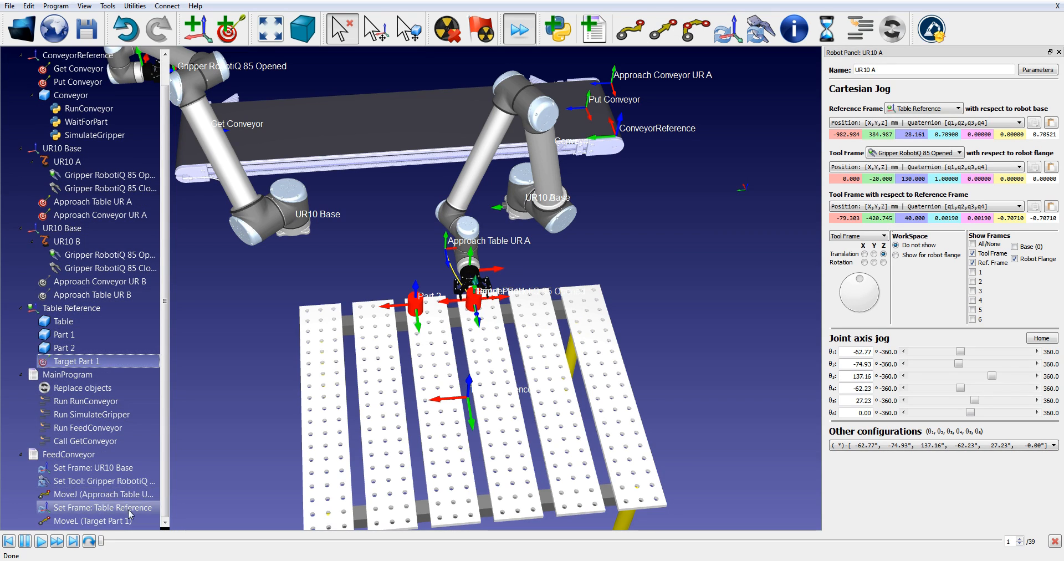
Test the FeedConveyor program, then send UR10 A to its home position and run the program again.
click(111, 508)
double_click(64, 454)
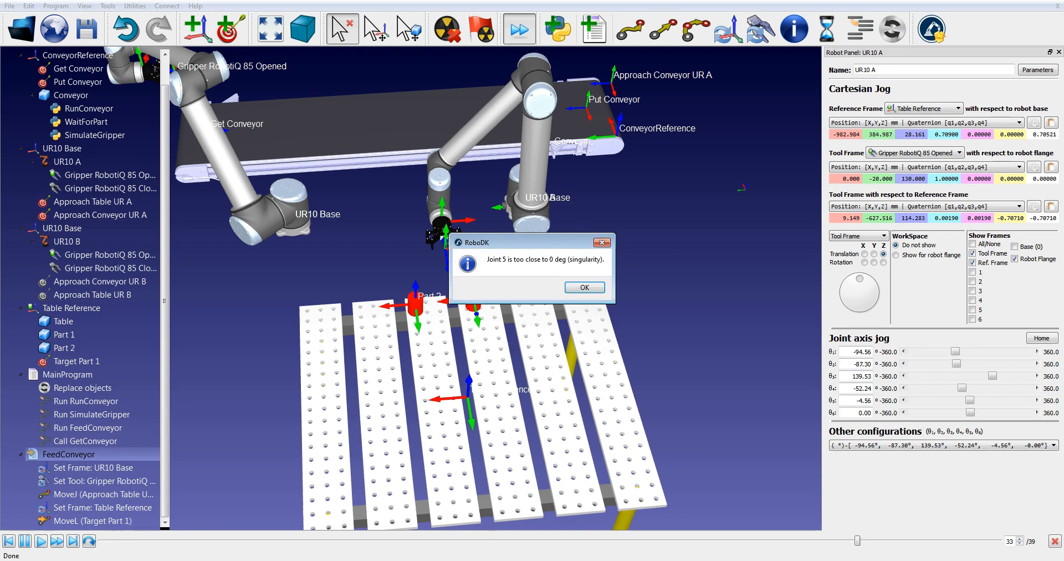
key(Return)
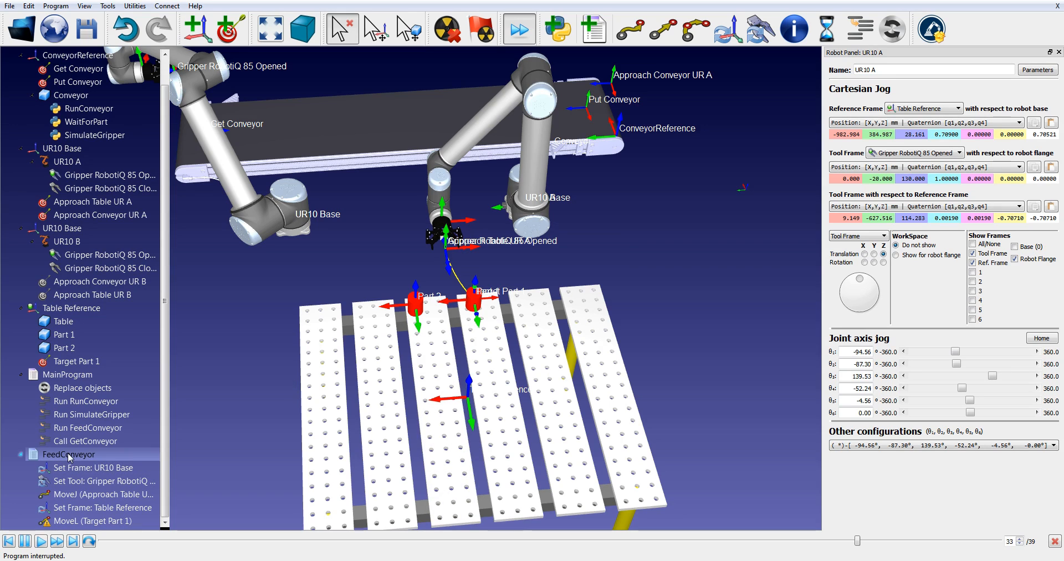
click(1041, 339)
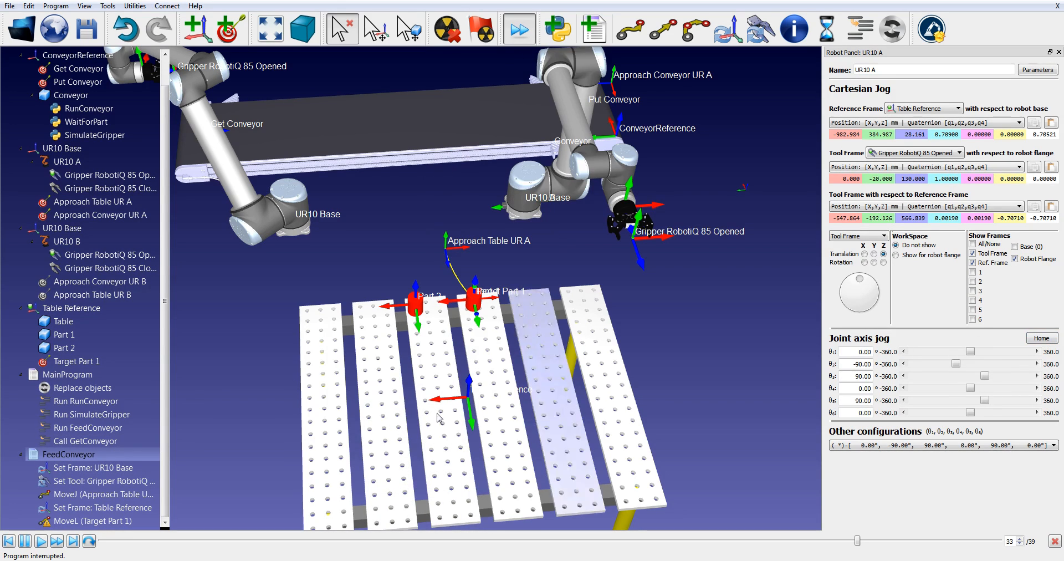
double_click(64, 455)
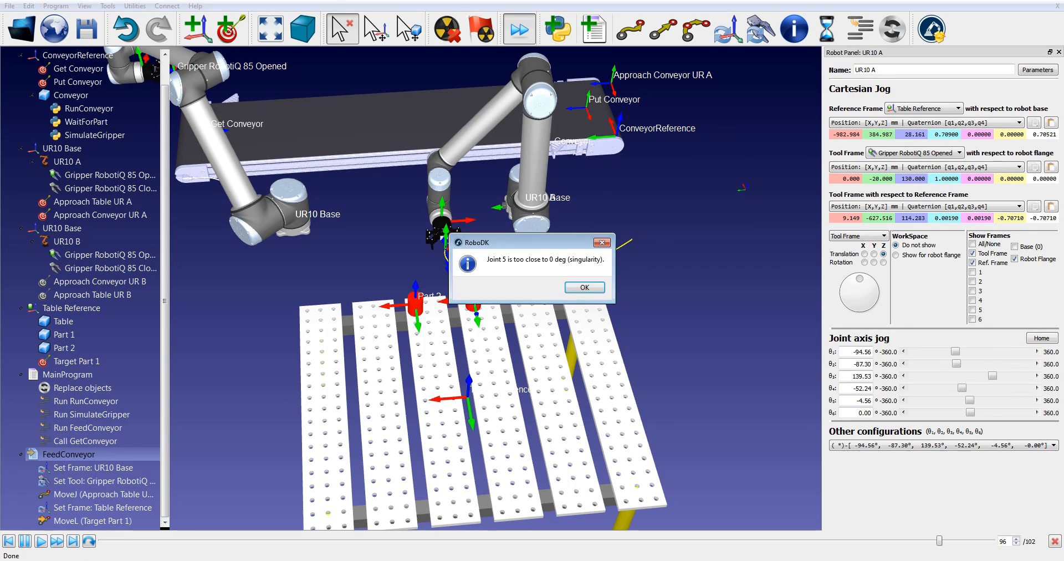
key(Return)
Run FeedConveyor's MoveJ to Approach Table UR A and MoveL to Target Part 1 individually.
drag(704, 345, 567, 289)
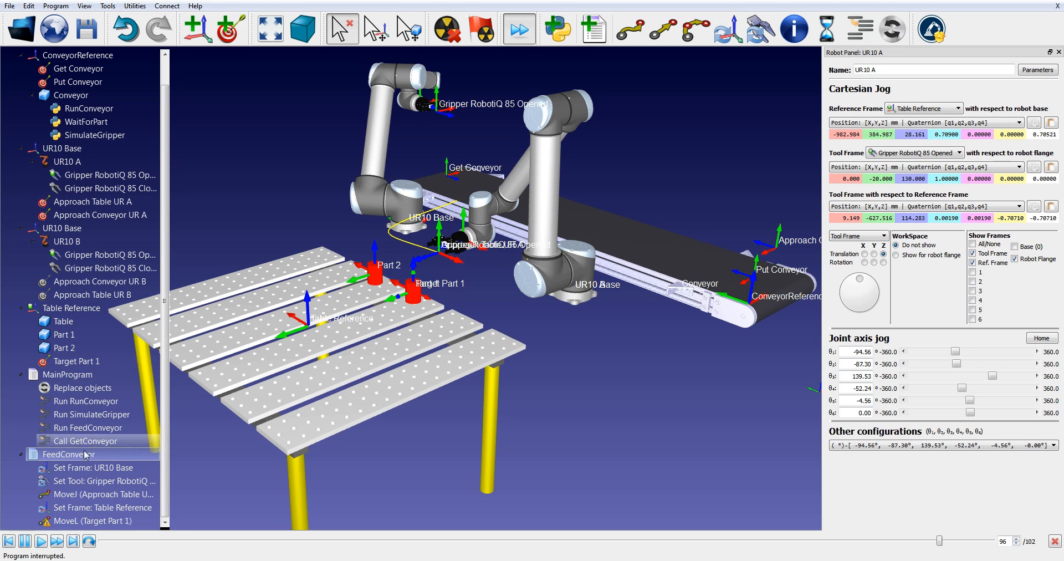
click(63, 494)
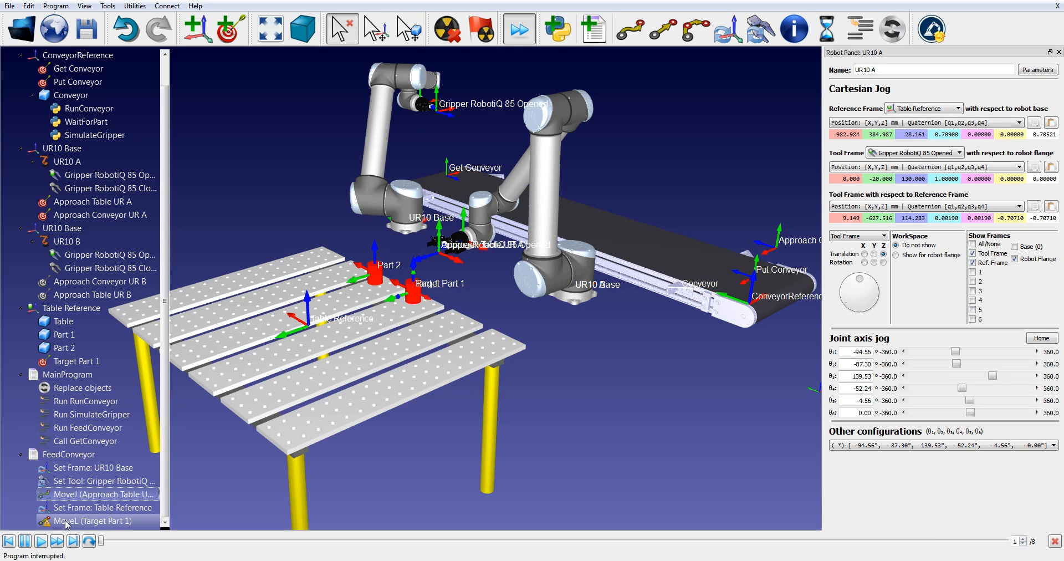
double_click(83, 521)
click(579, 288)
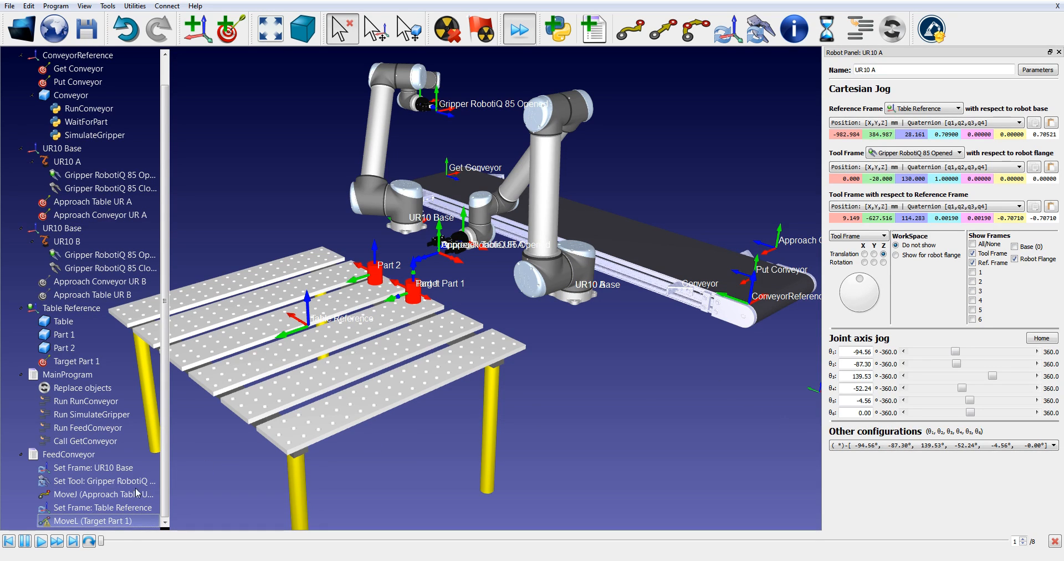
Jog joint 5 of UR10 A slightly, to -3.50°.
right_drag(536, 315, 620, 387)
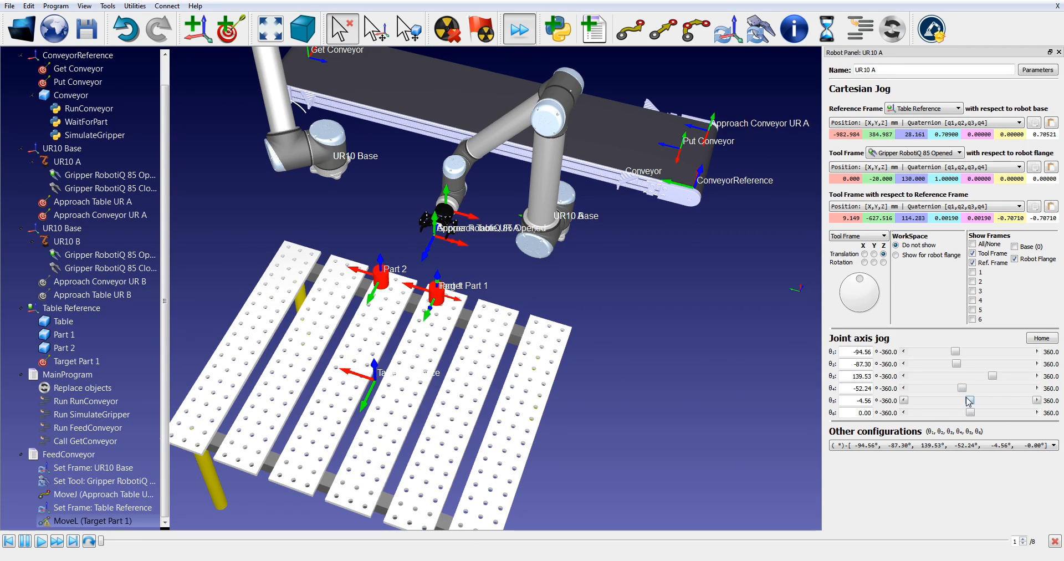
drag(969, 400, 970, 403)
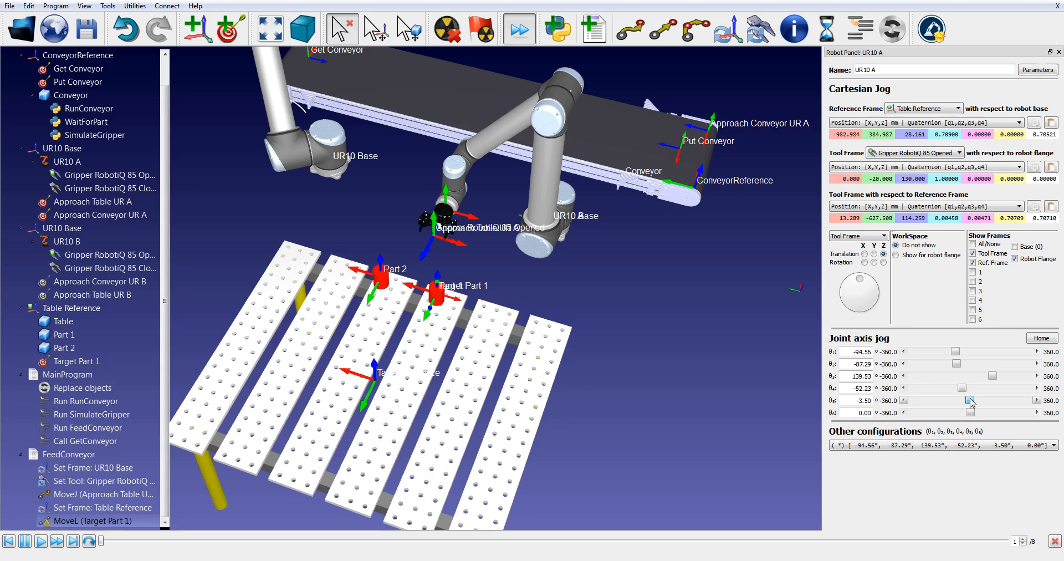
drag(971, 403, 971, 403)
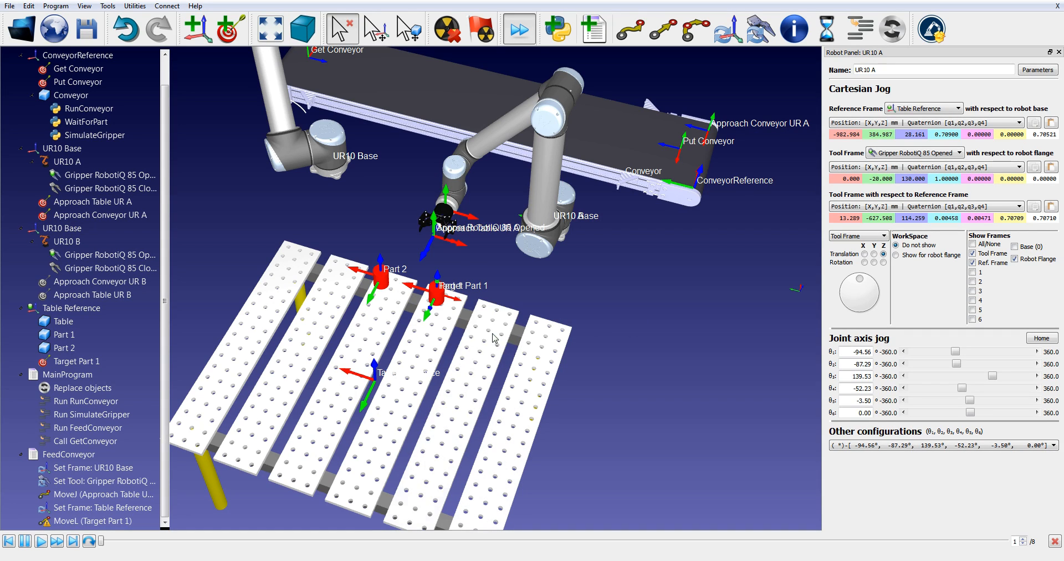
Move UR10 A away from the table approach position and run the FeedConveyor program again.
key(alt)
alt+drag(445, 252, 455, 259)
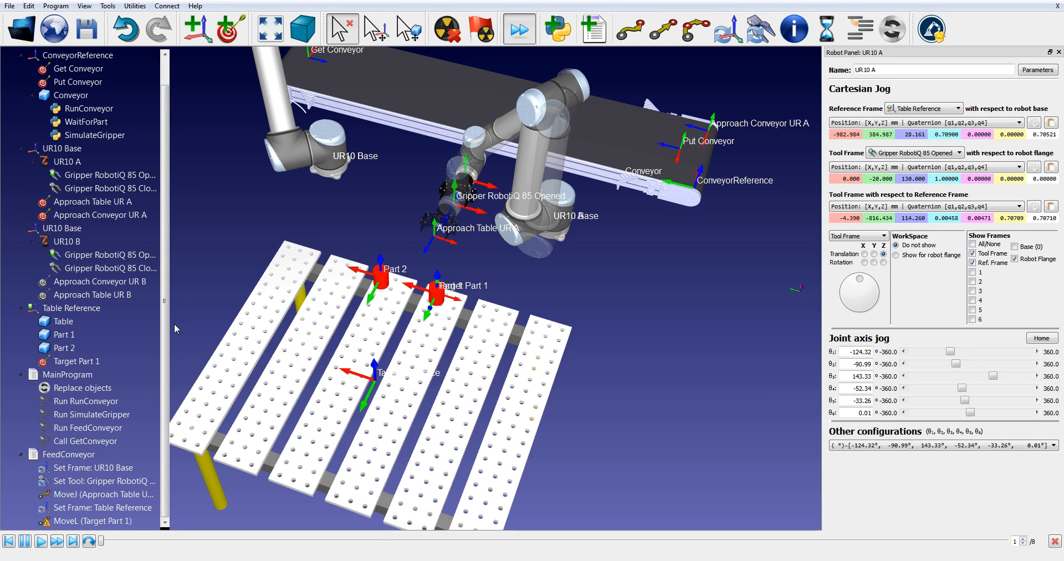
double_click(53, 458)
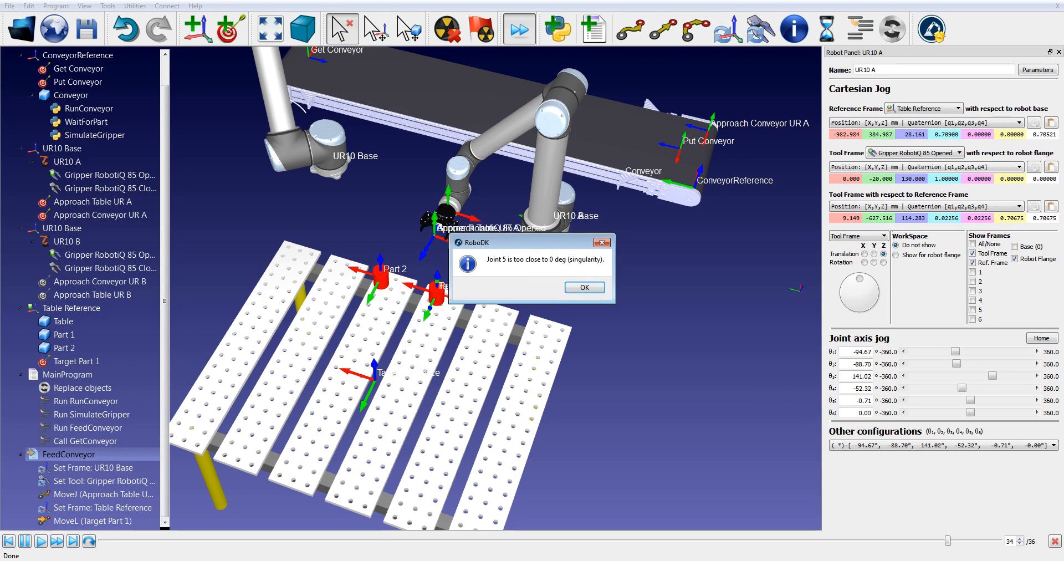
click(585, 288)
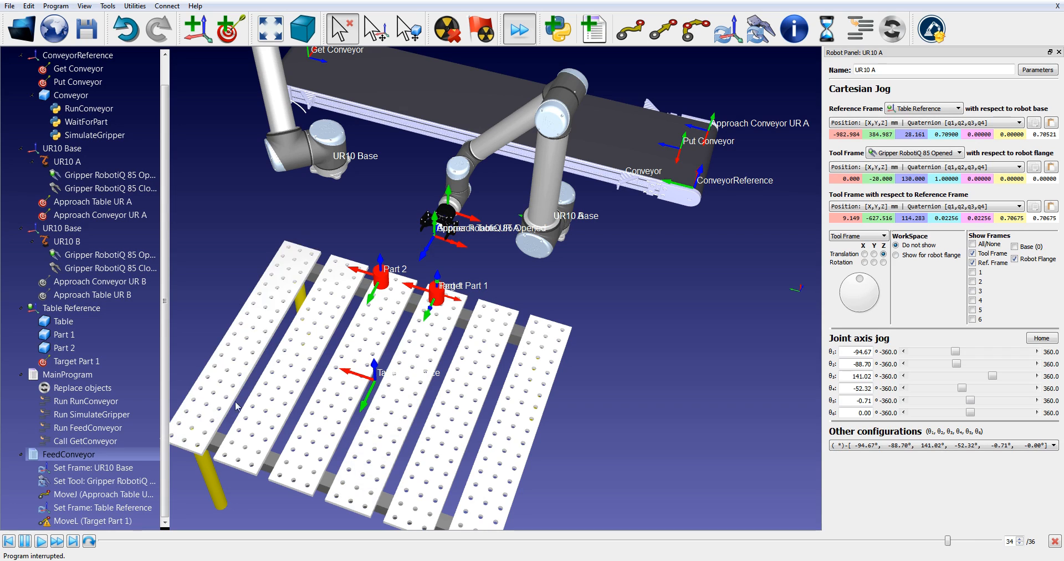
Shift the Approach Table UR A target slightly in the 3D view and test the FeedConveyor program repeatedly.
key(alt)
mouse_move(456, 264)
mouse_down()
mouse_move(444, 246)
mouse_move(493, 248)
mouse_move(442, 256)
mouse_up()
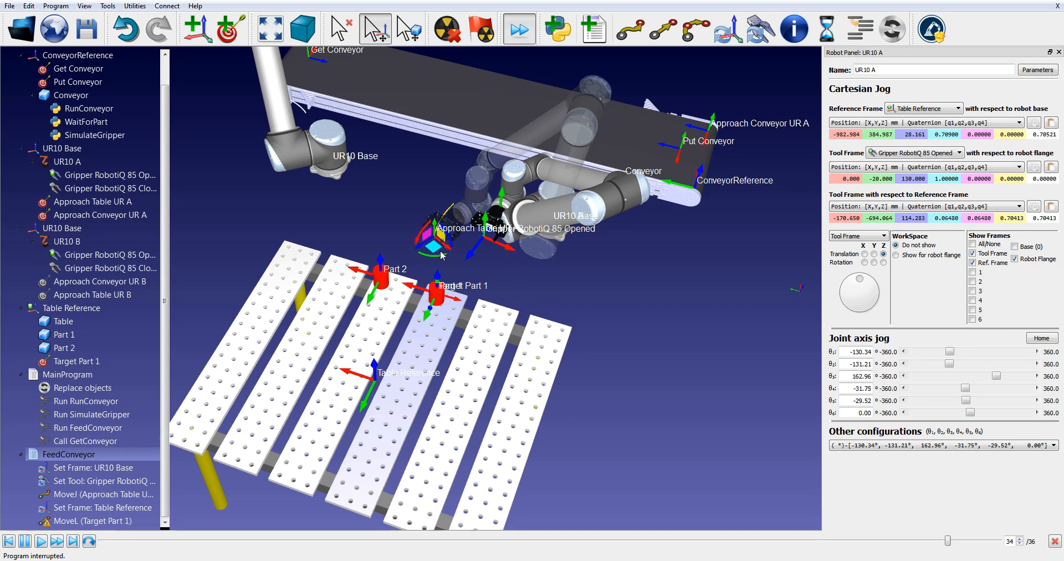
double_click(82, 456)
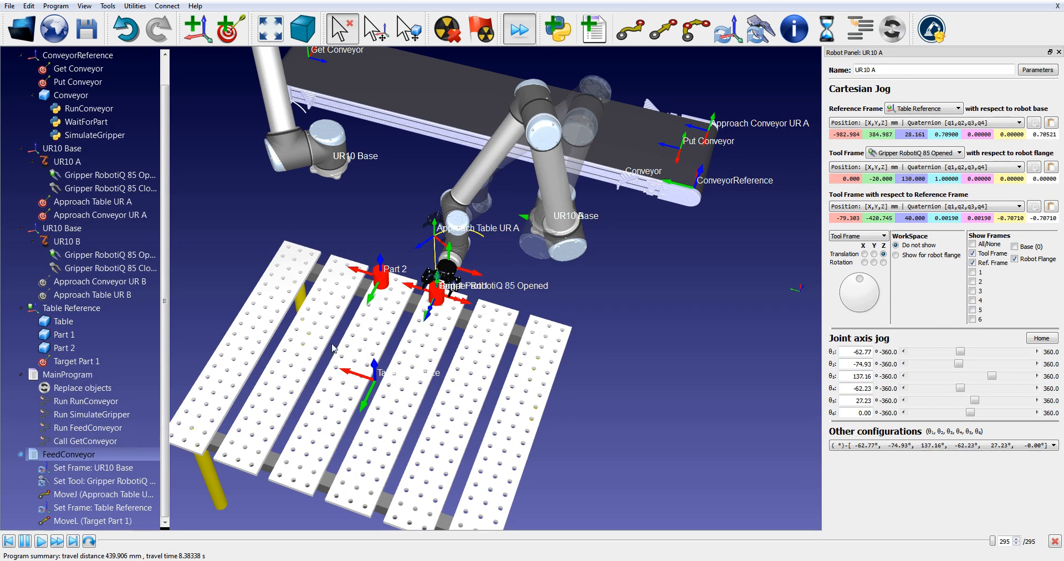
double_click(82, 456)
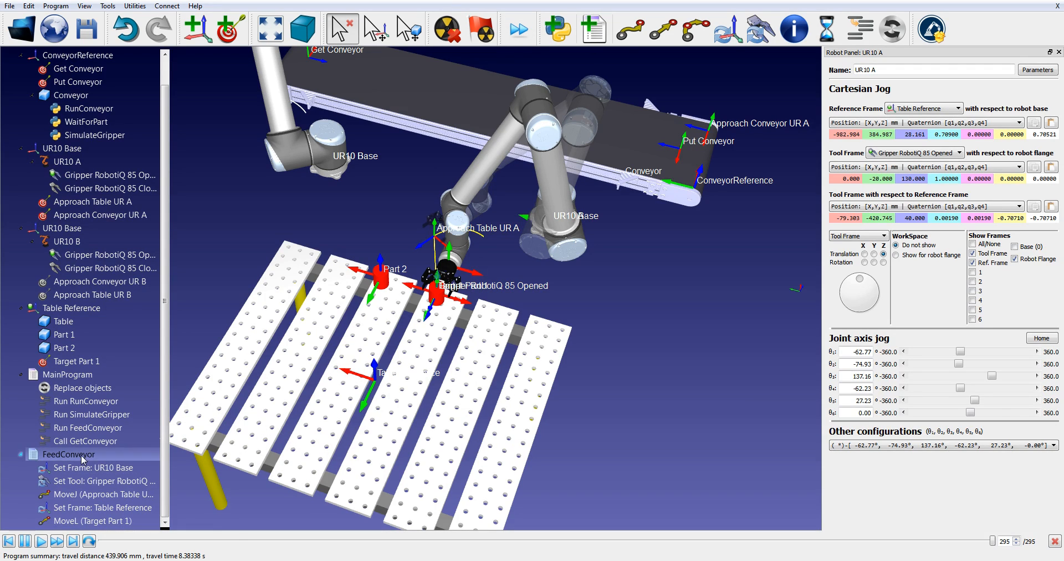
double_click(81, 456)
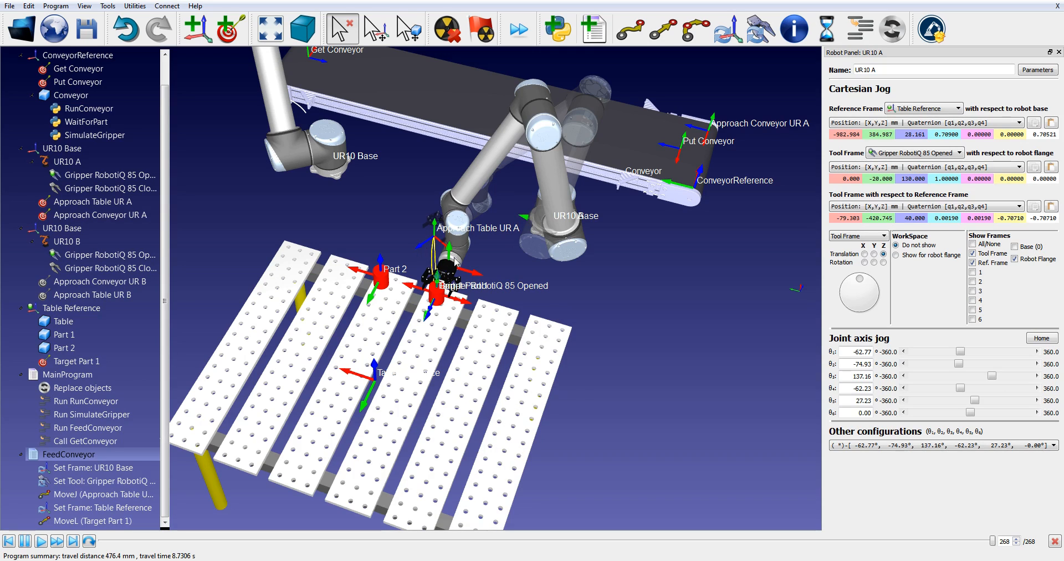
Raise the Approach Table UR A target a little and rerun FeedConveyor, checking the gripper's approach to Part 1.
key(alt)
alt+drag(425, 255, 442, 233)
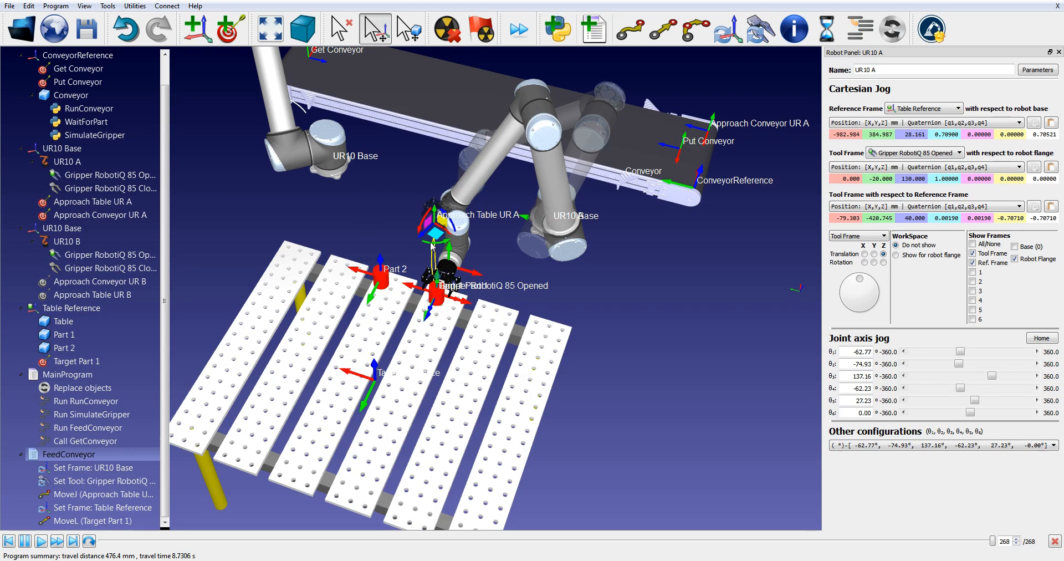
double_click(77, 455)
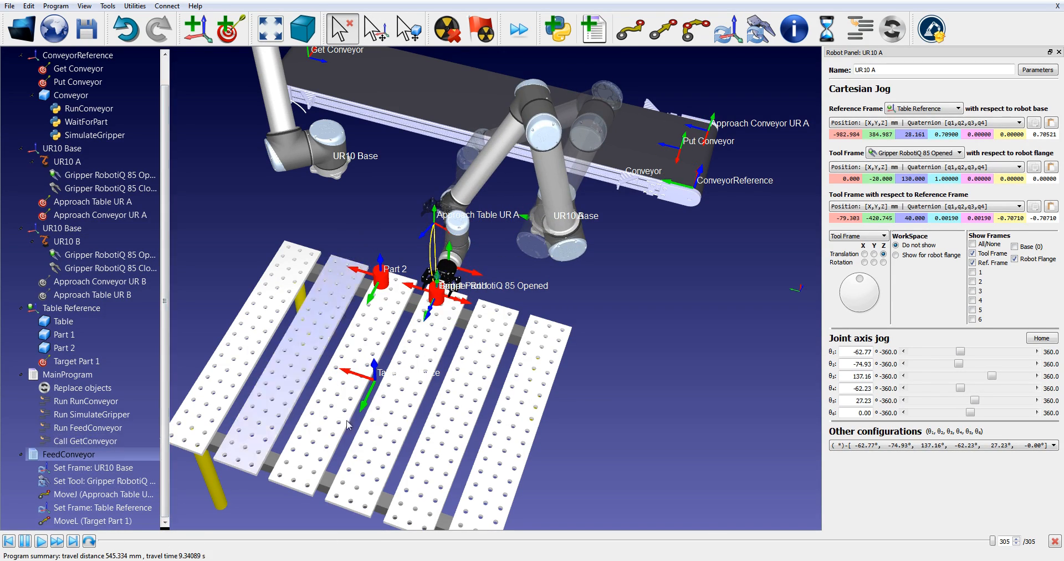
drag(398, 376, 443, 433)
scroll(443, 434, up, 5)
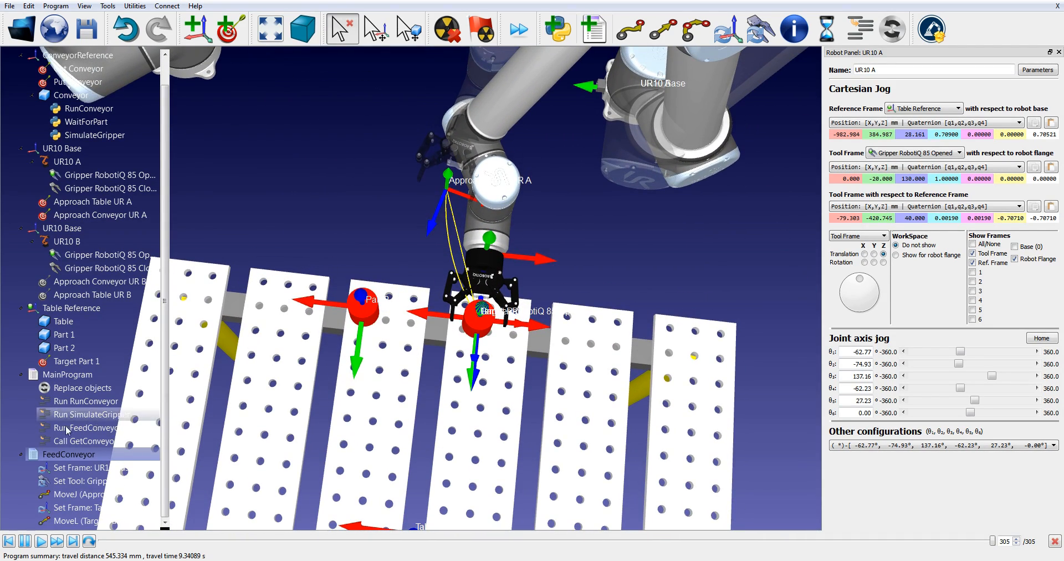
double_click(50, 455)
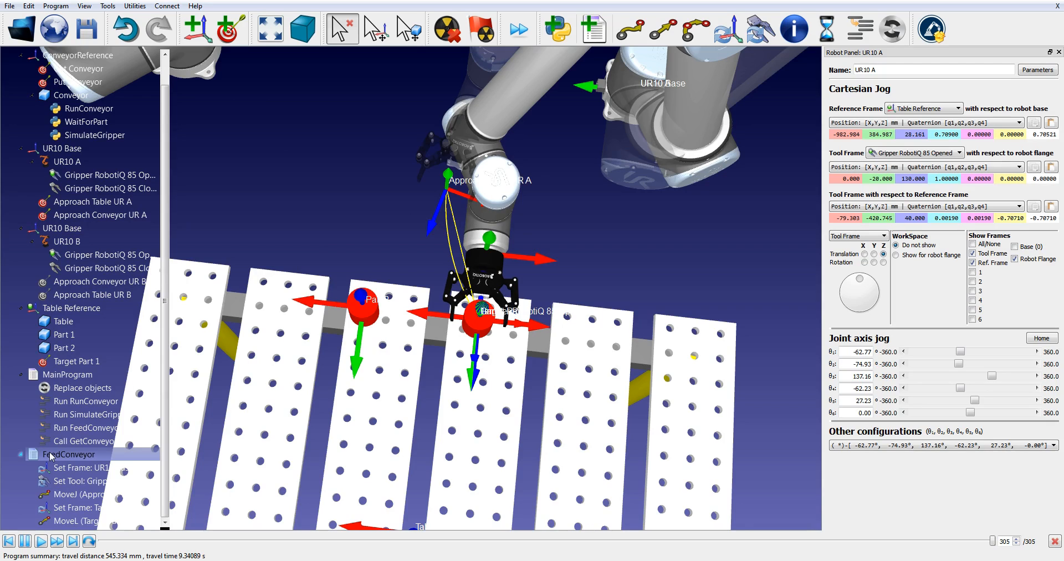
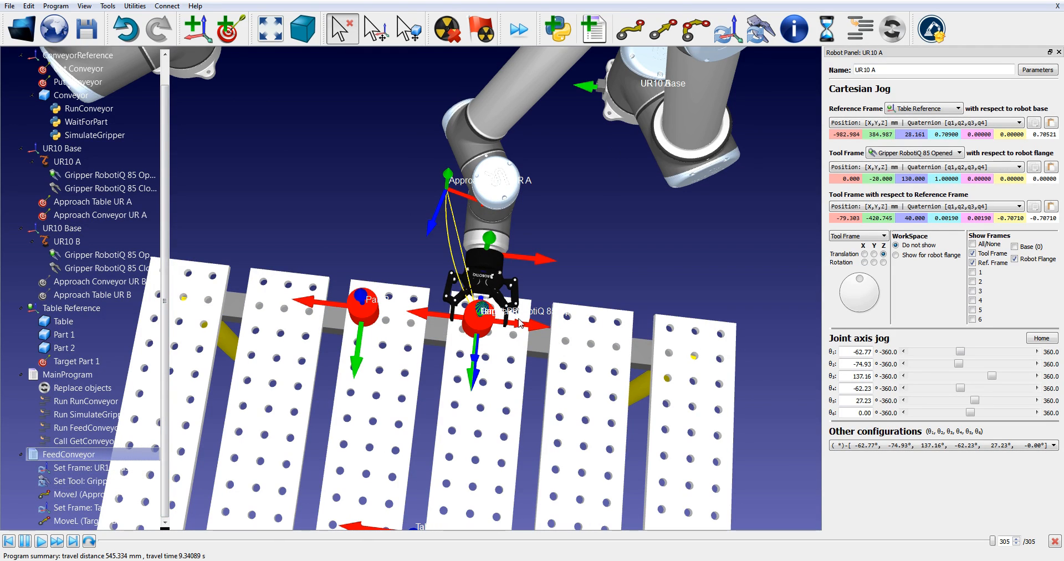
Add a simulation event instruction at the end of FeedConveyor, leaving its Attach object settings unapplied.
click(885, 29)
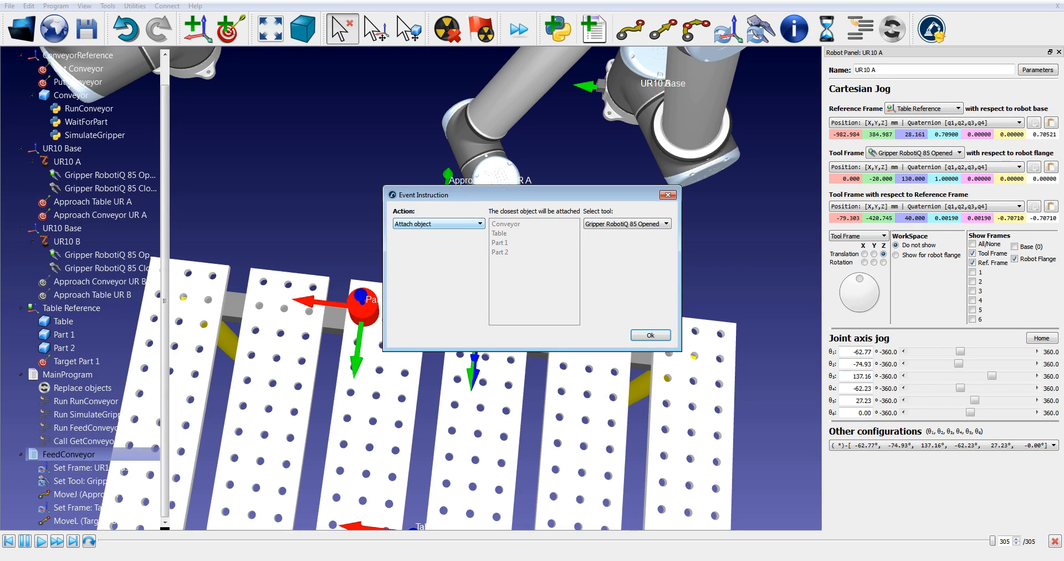
click(628, 224)
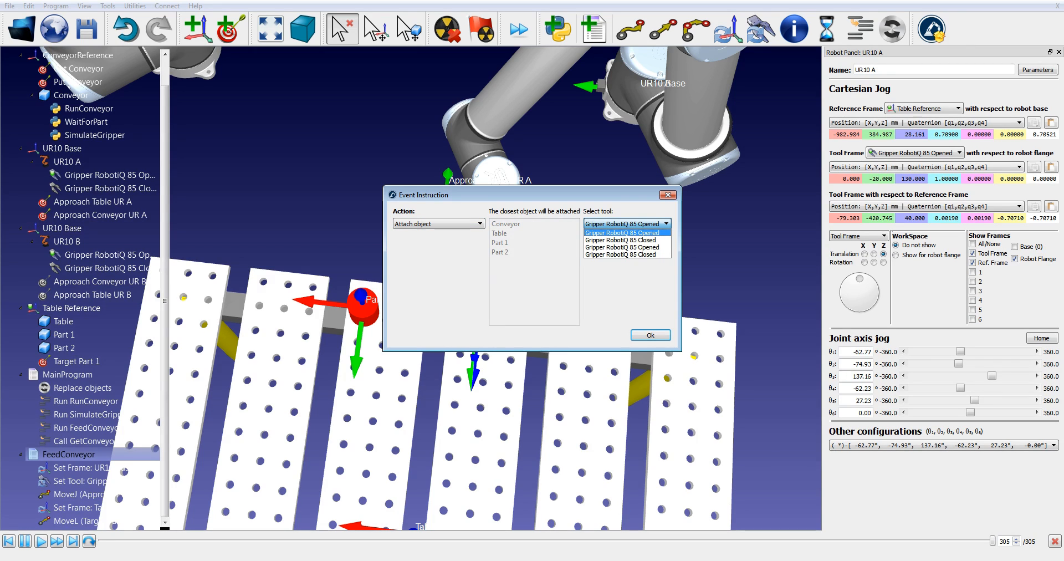
click(626, 233)
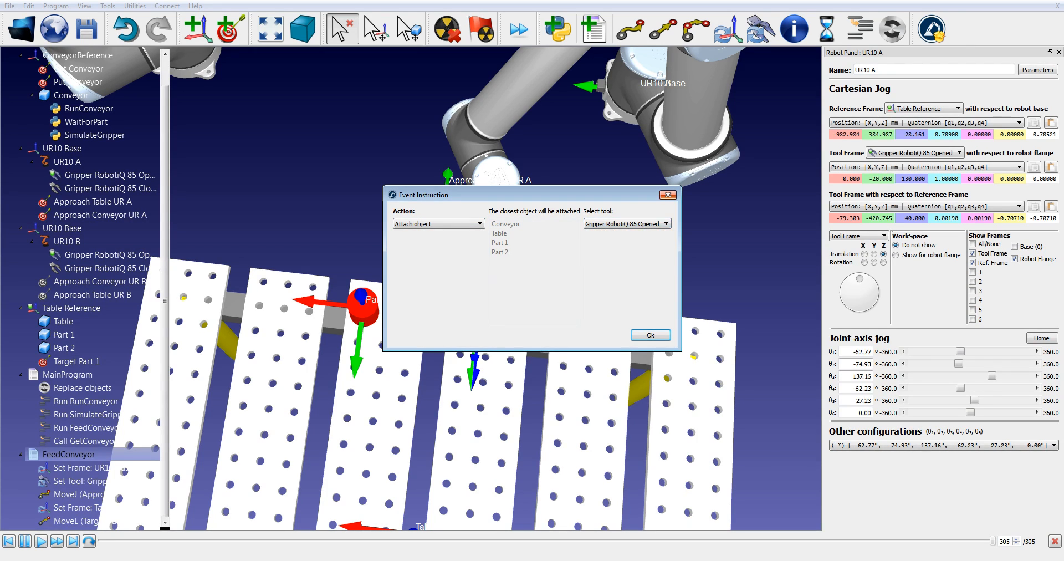
click(667, 196)
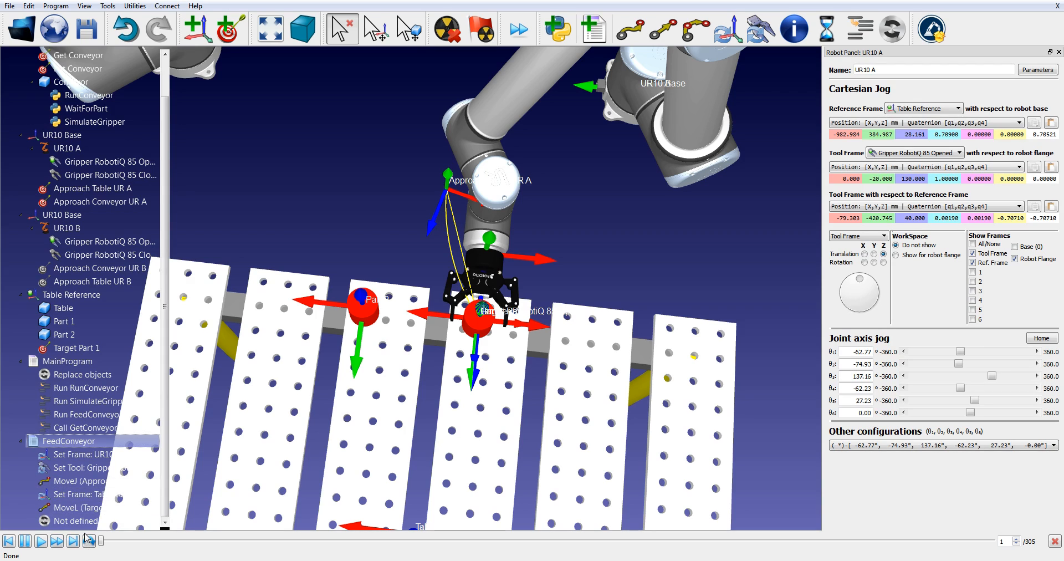
Rename UR10 A's two gripper tools GripperA RobotiQ 85 Opened and GripperA RobotiQ 85 Closed.
click(79, 524)
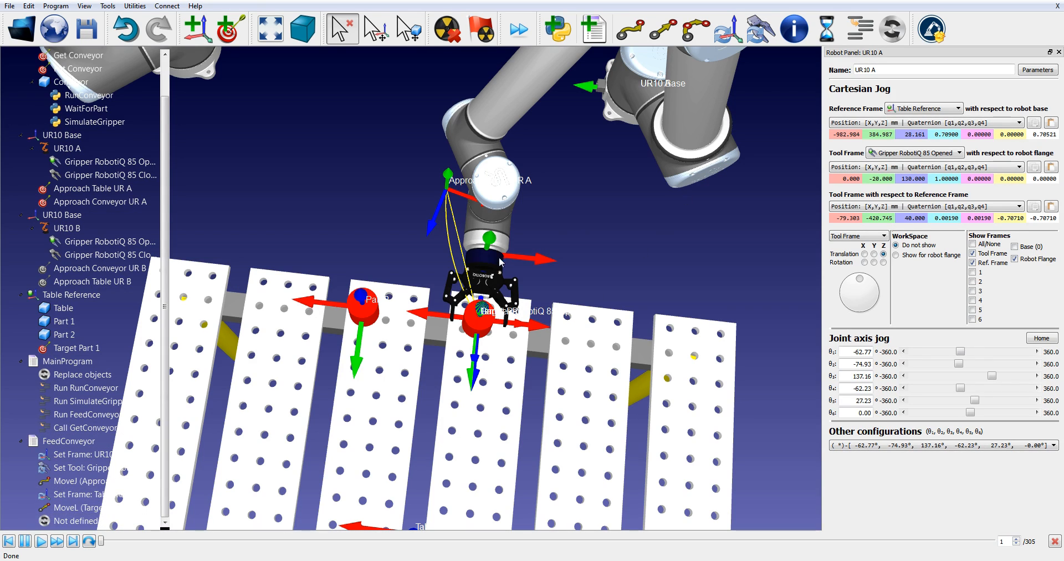
click(497, 275)
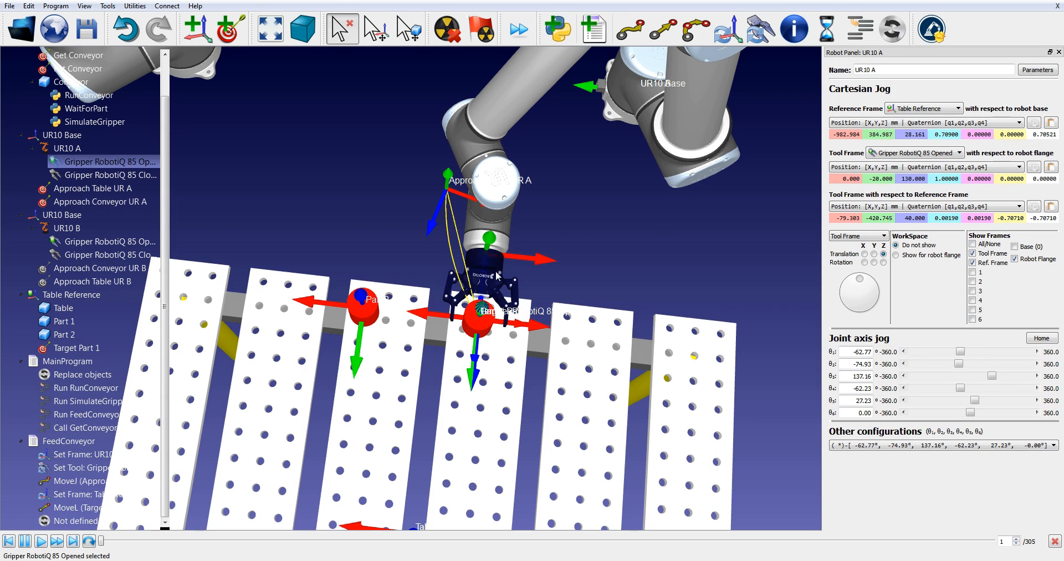
click(93, 161)
click(83, 162)
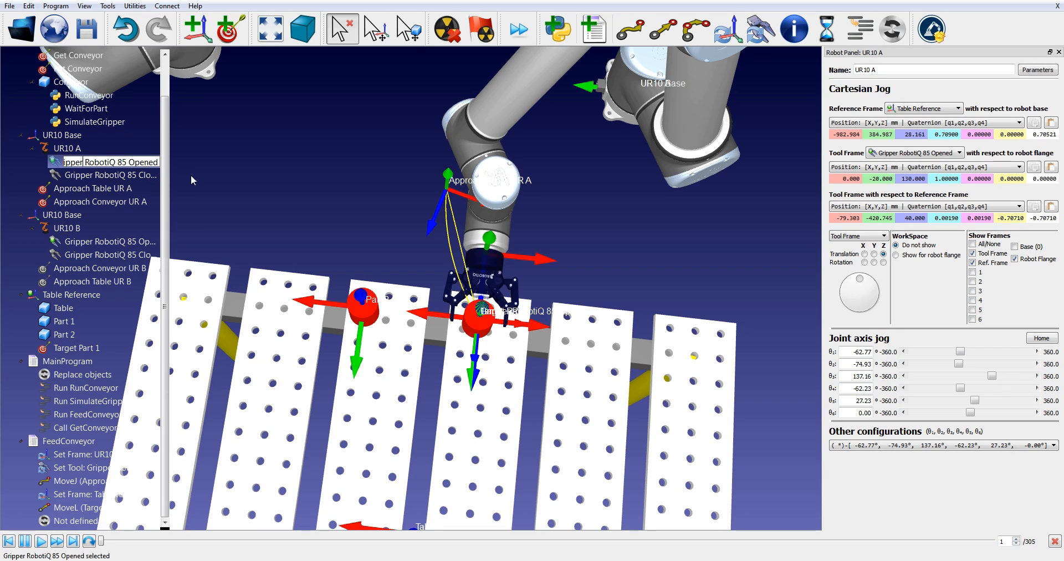
text(A)
key(Return)
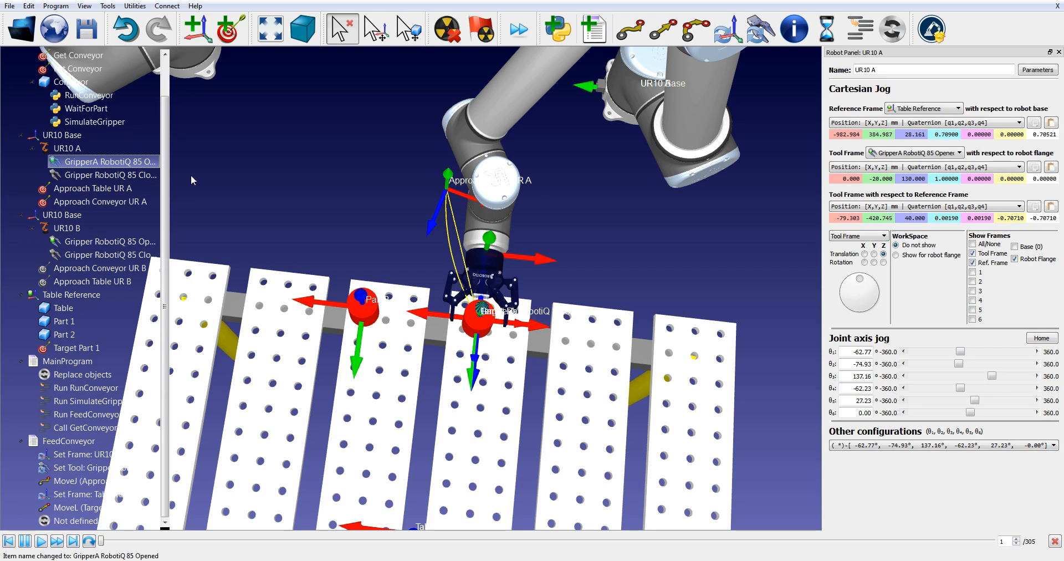
click(92, 175)
click(90, 175)
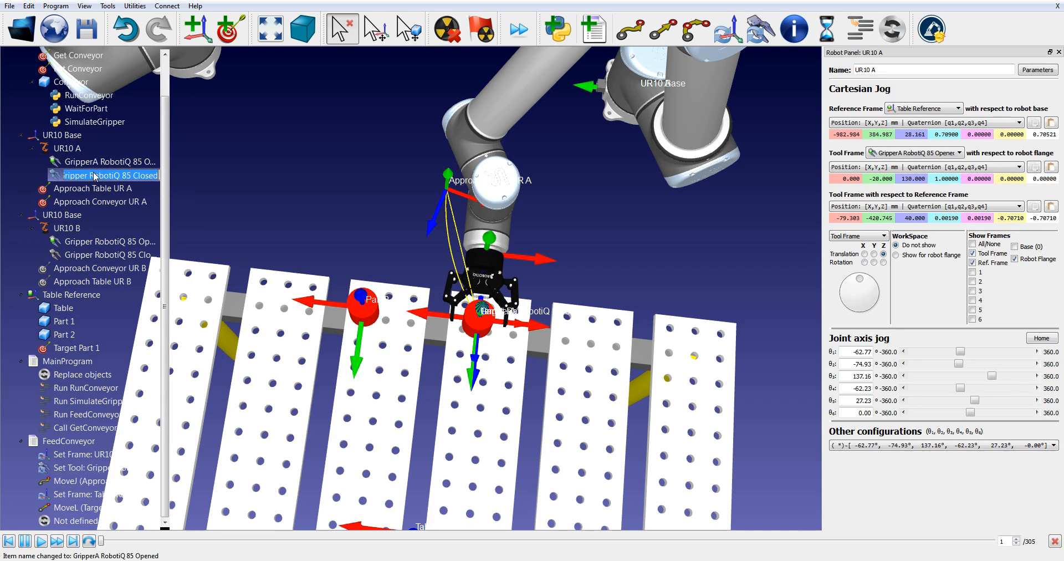
click(88, 174)
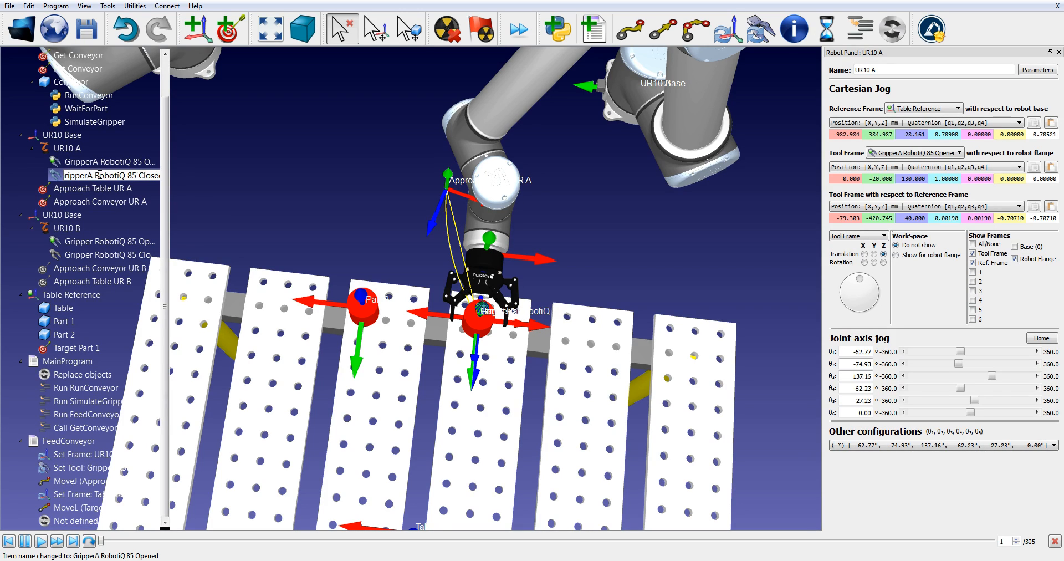
text(A)
key(Return)
Rename UR10 B's two gripper tools GripperB RobotiQ 85 Opened and GripperB RobotiQ 85 Closed.
click(119, 242)
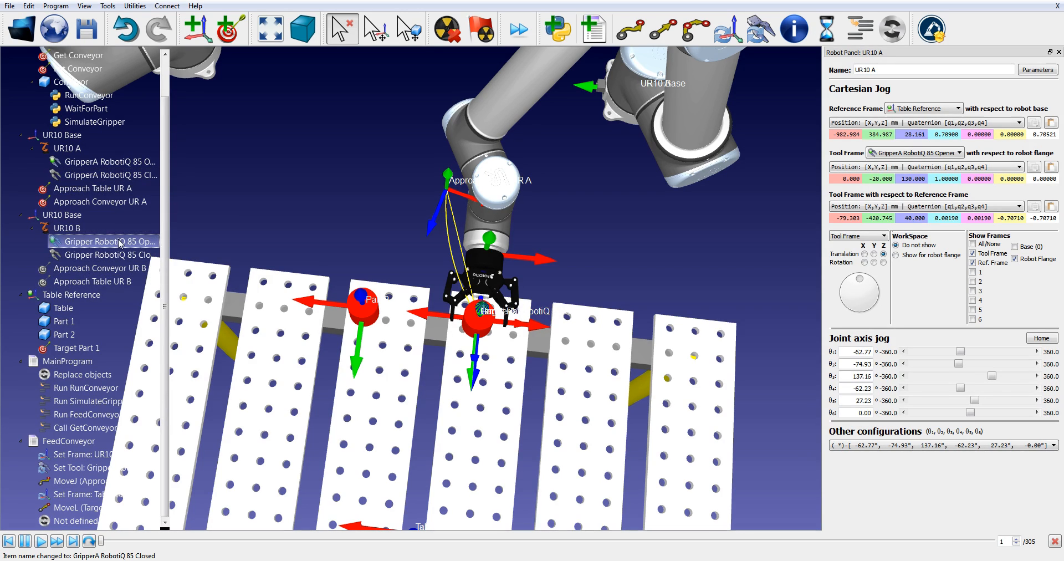
click(120, 242)
click(85, 242)
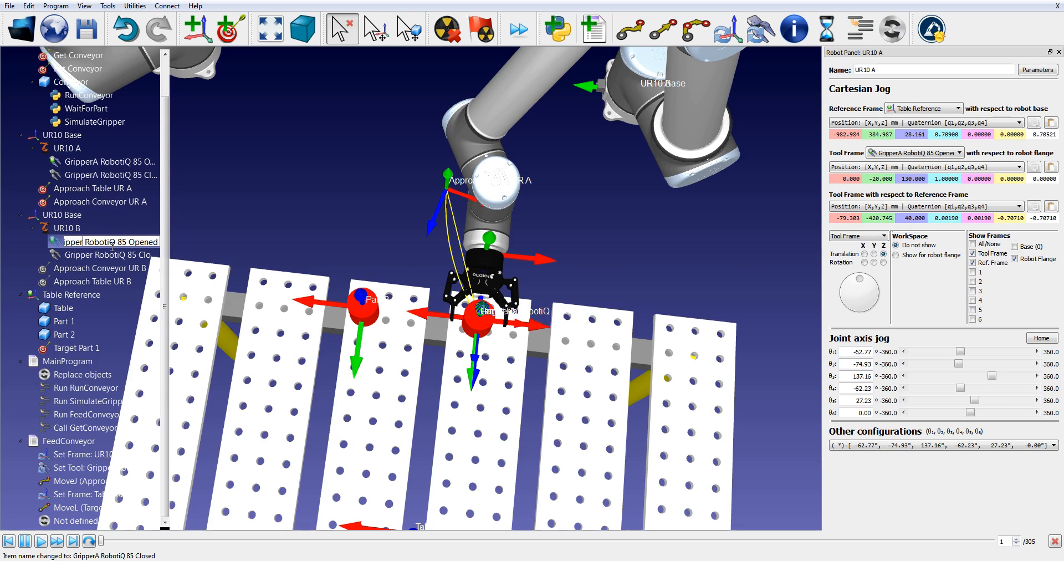
text(B)
key(Return)
click(111, 255)
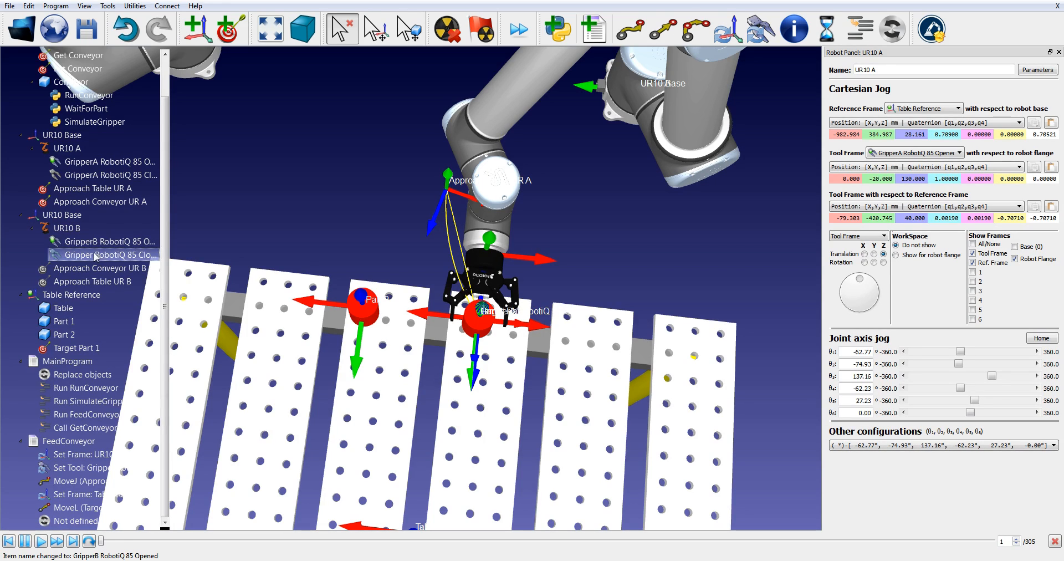
click(98, 256)
click(88, 255)
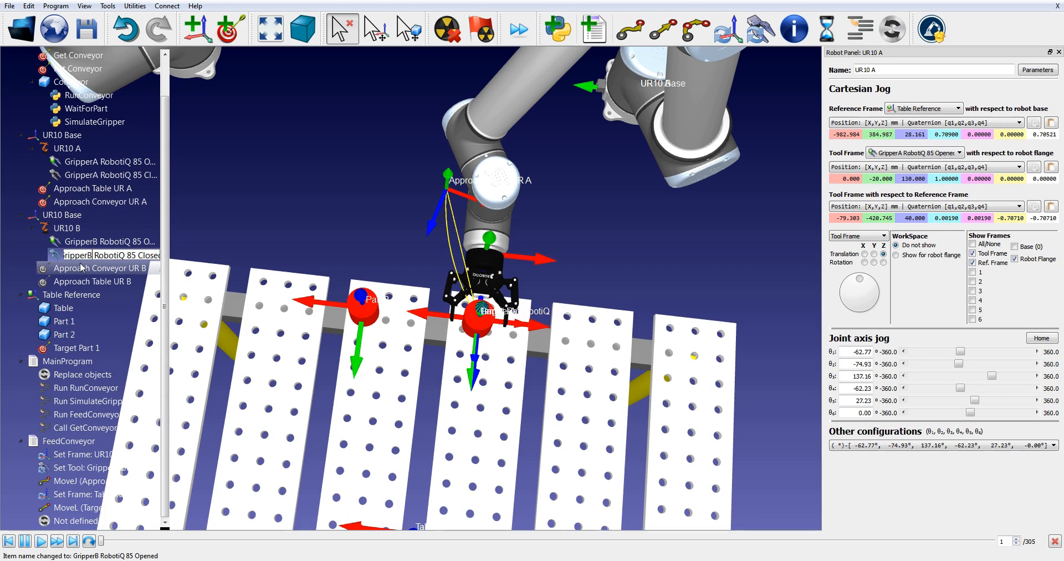
Set the event at the end of FeedConveyor to attach the closest object to GripperA RobotiQ 85 Opened.
double_click(78, 522)
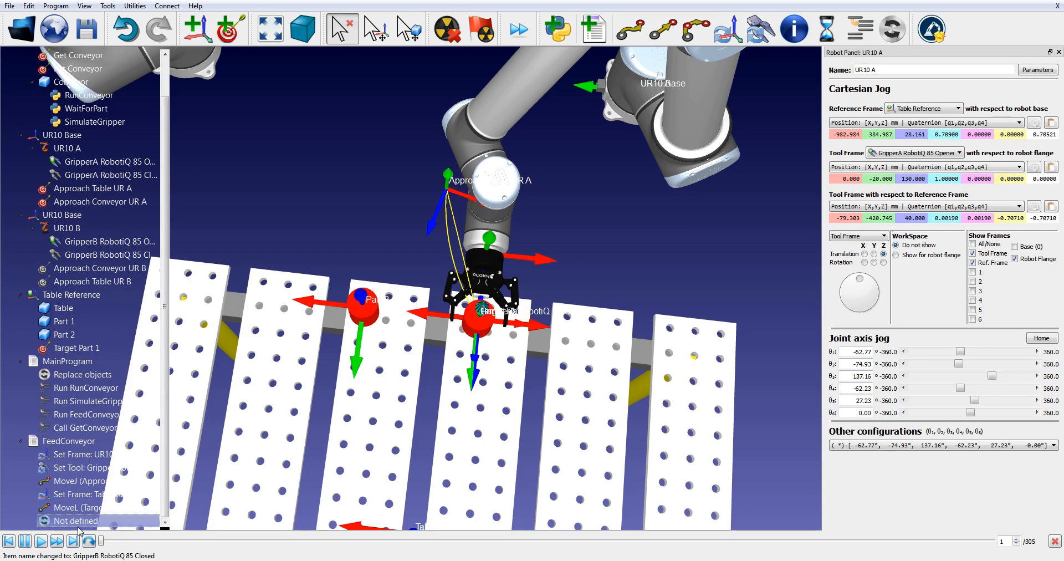
click(626, 223)
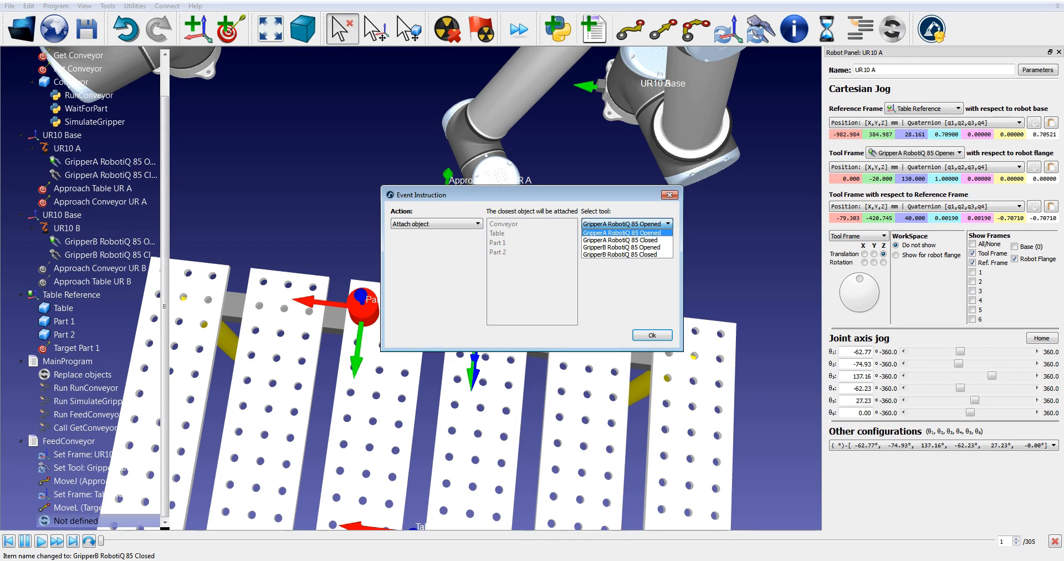
click(622, 233)
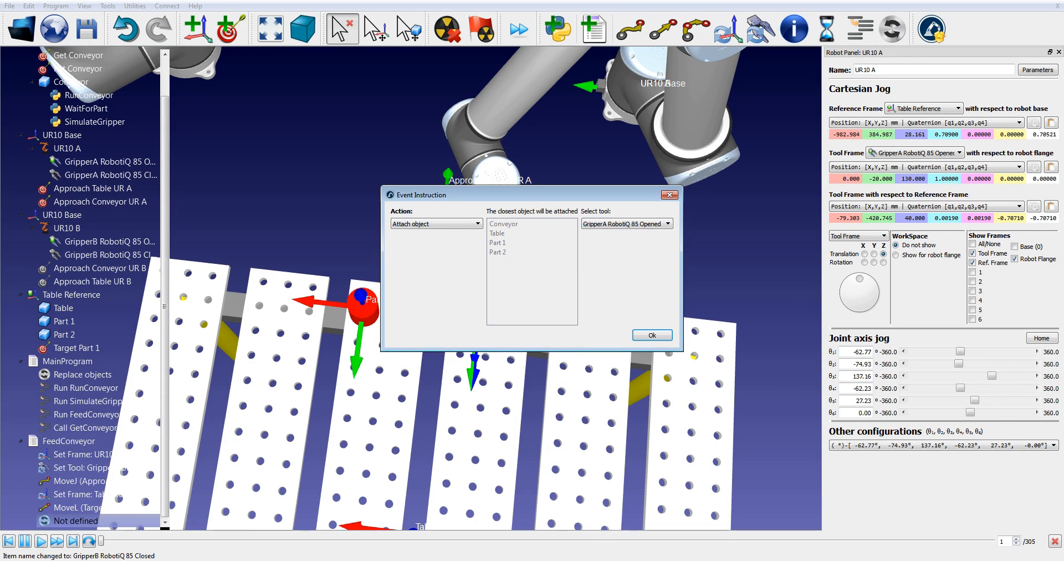
click(651, 335)
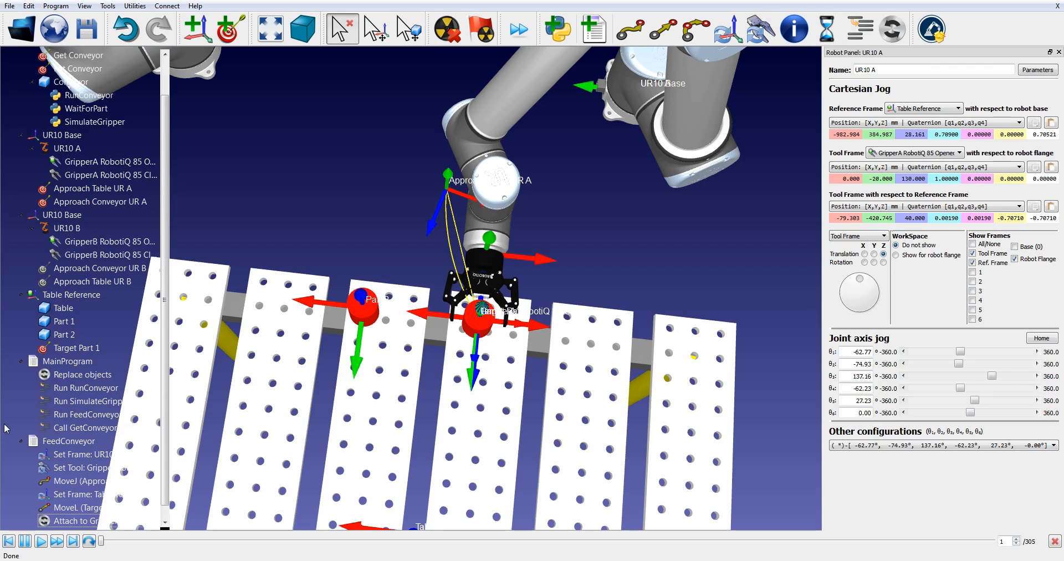
Extend FeedConveyor with a 500 ms pause and a linear move back to the Approach Table UR A target.
scroll(44, 465, down, 1)
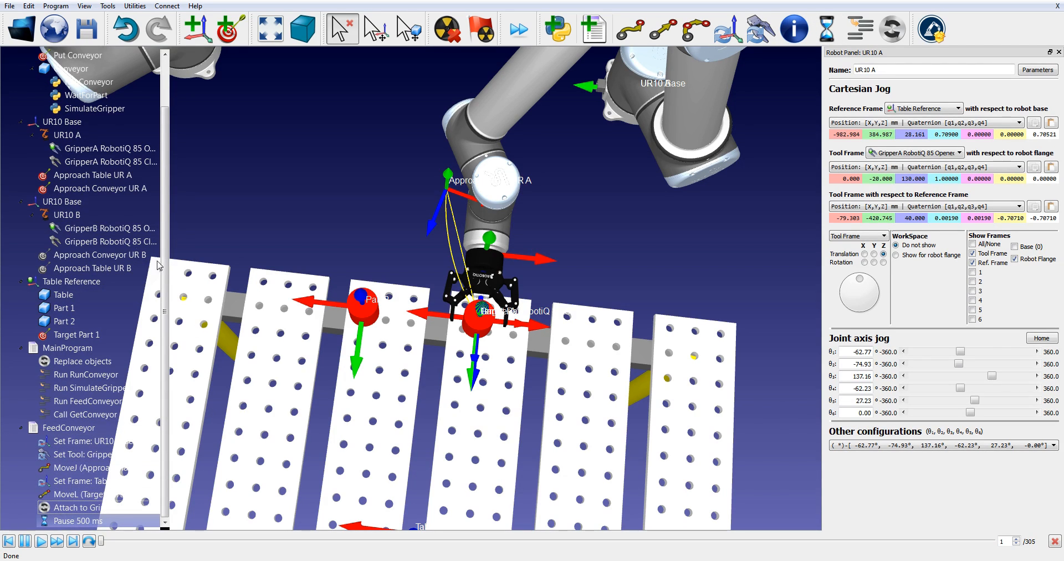
double_click(101, 177)
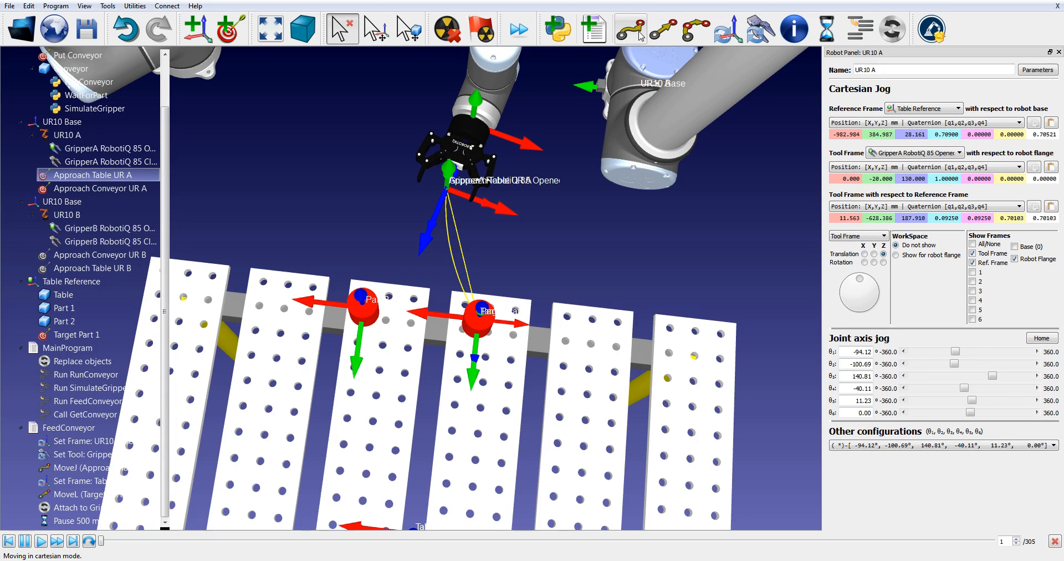
click(663, 31)
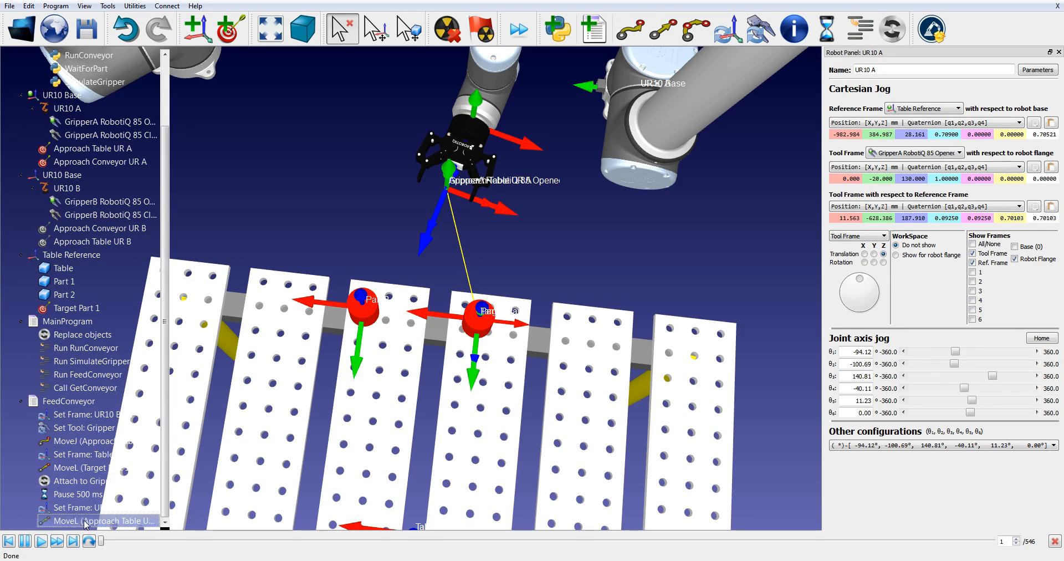
Run FeedConveyor and MainProgram to test the pick of Part 1, and reset the parts with Replace objects.
double_click(63, 400)
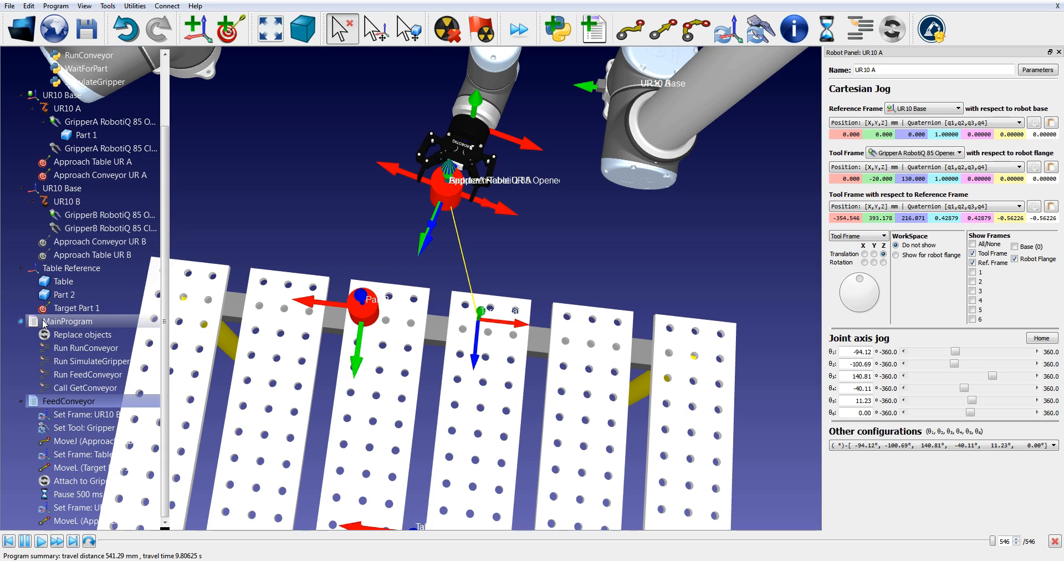
double_click(81, 321)
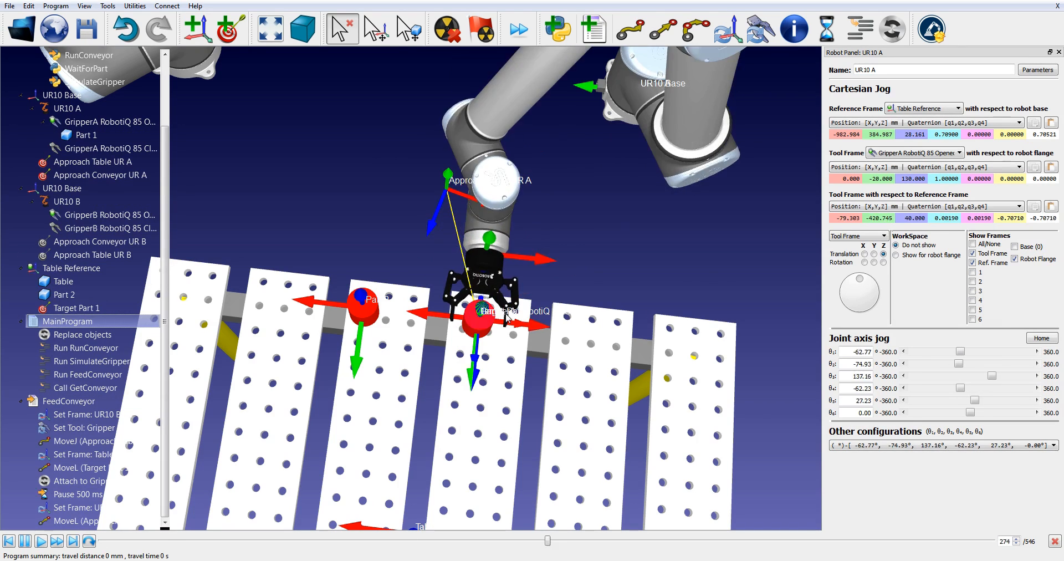
right_click(65, 334)
click(86, 342)
click(654, 267)
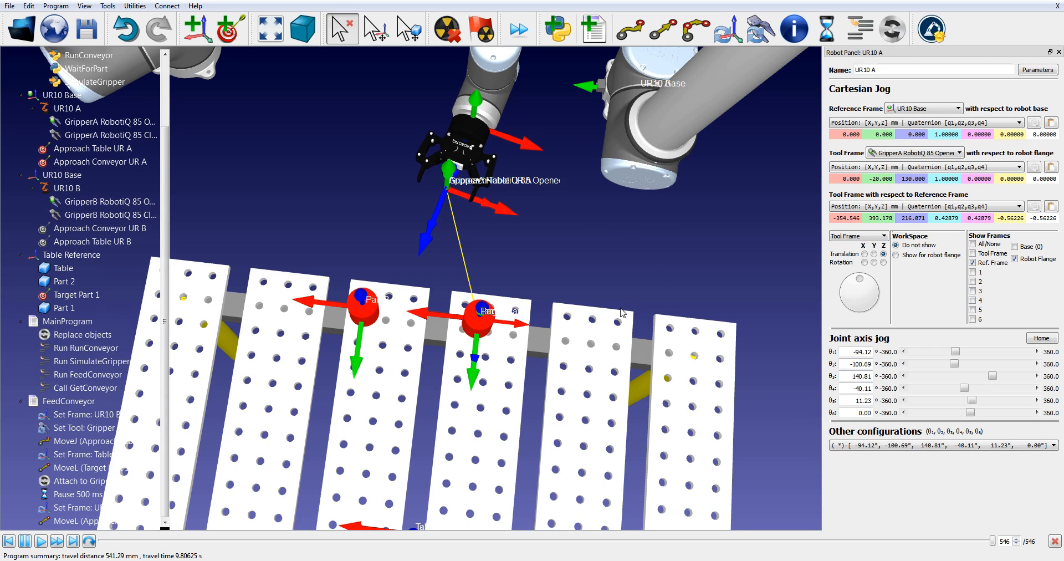
Bring UR10 A to the Approach Conveyor UR A target and add a joint move to it in FeedConveyor.
right_drag(621, 309, 673, 349)
scroll(668, 393, down, 3)
scroll(667, 392, down, 3)
right_drag(667, 395, 574, 337)
key(slash)
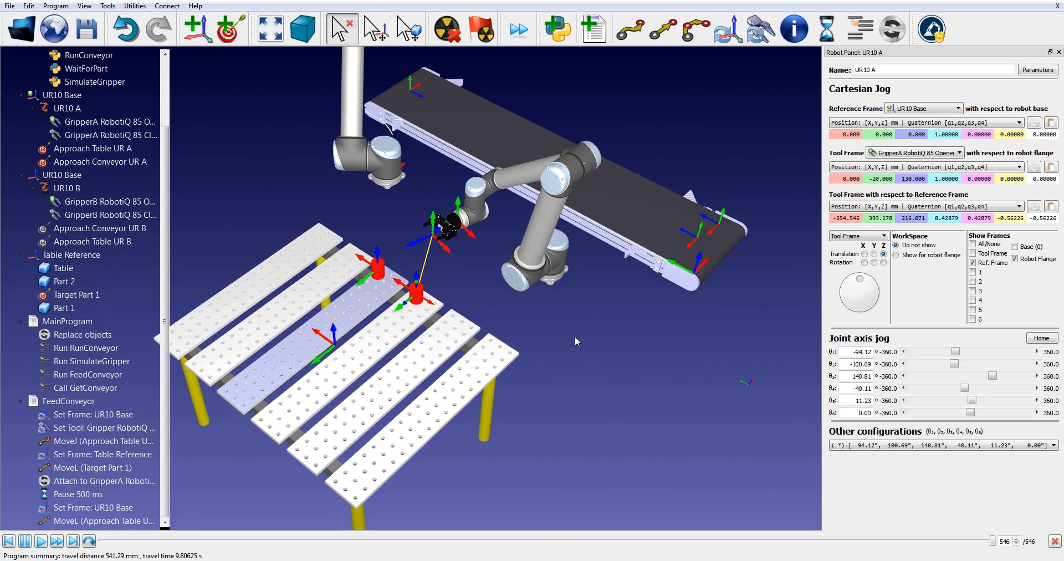
middle_click(580, 363)
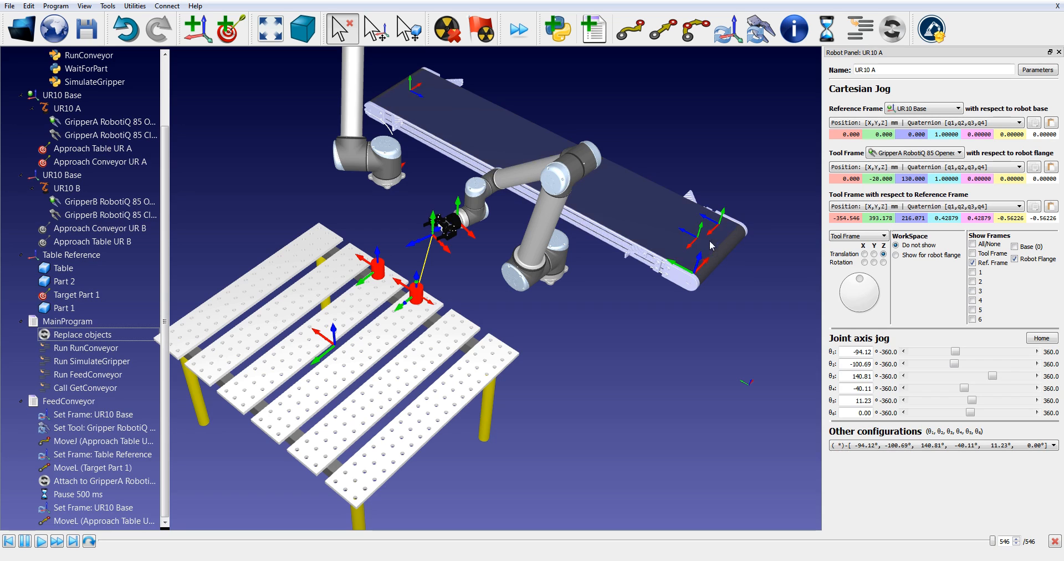
double_click(66, 162)
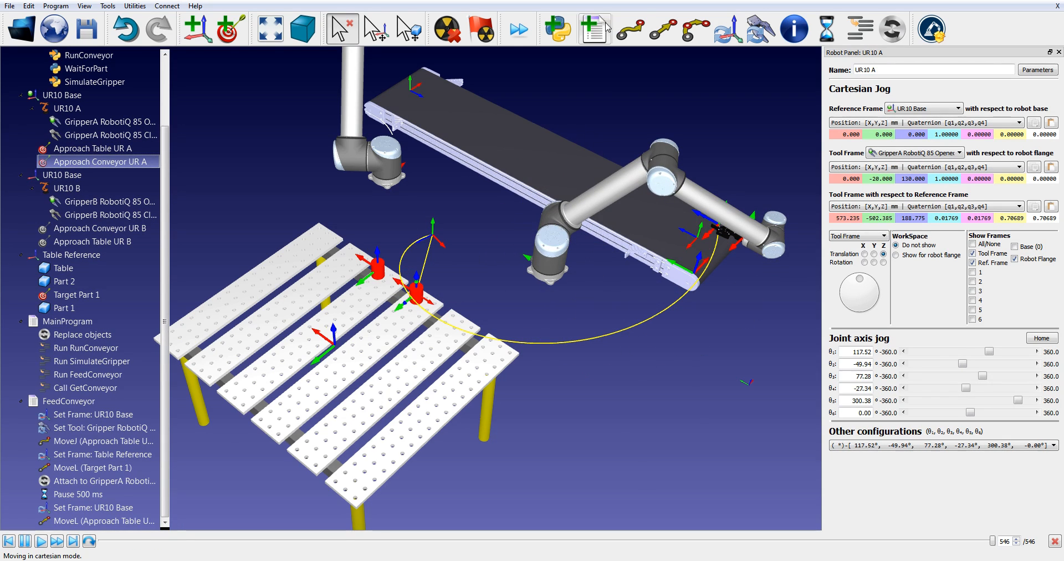
click(630, 30)
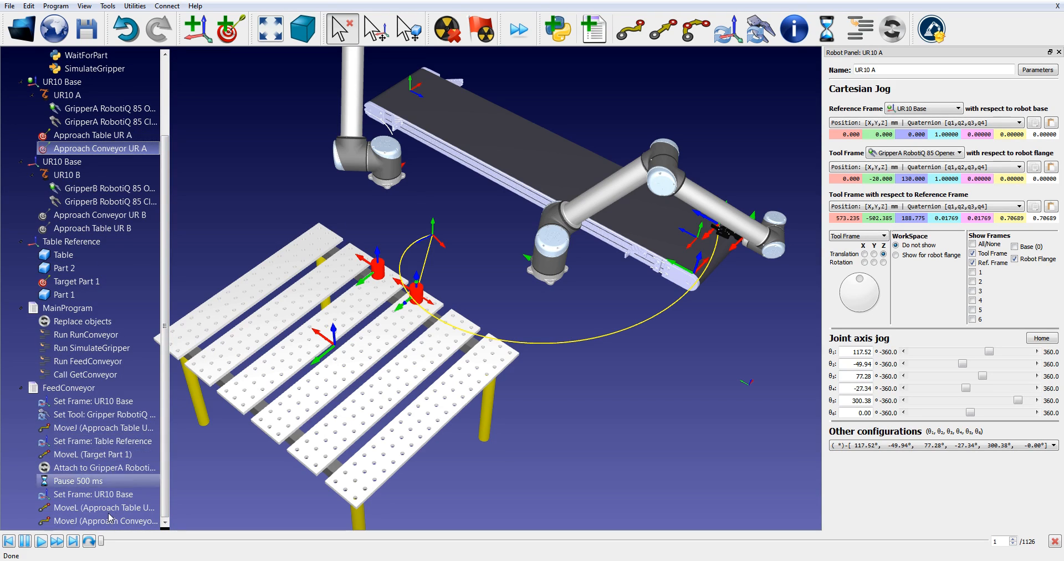
Set UR10 A's reference frame to ConveyorReference and move the robot to the Put Conveyor target.
click(20, 308)
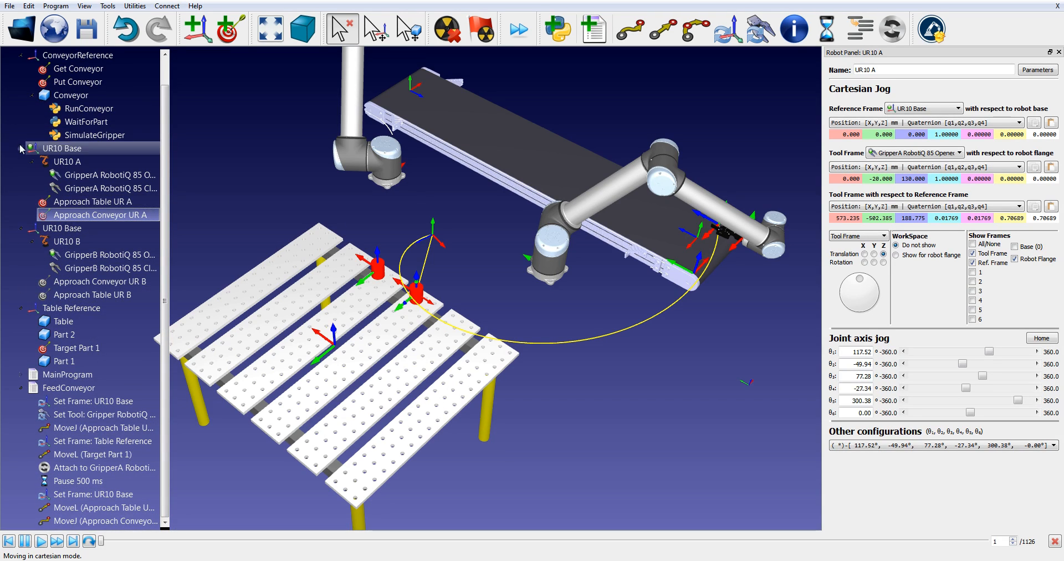
click(20, 55)
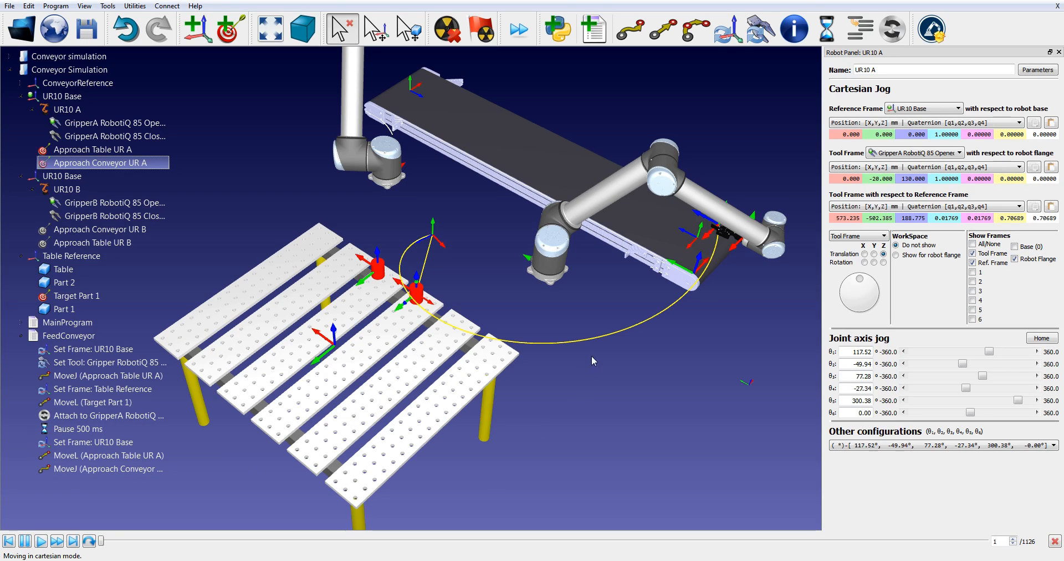
right_drag(638, 335, 407, 415)
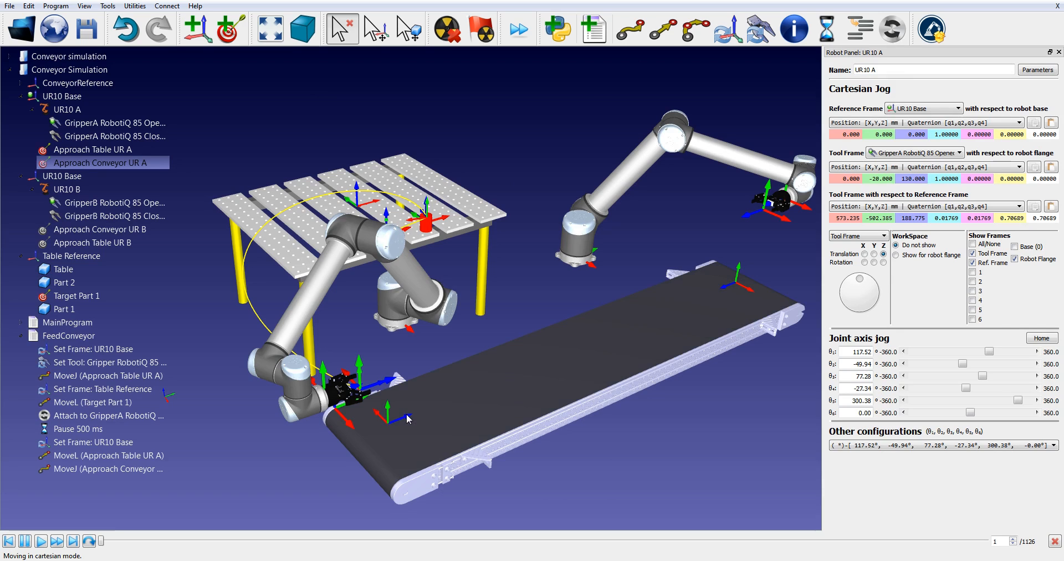
double_click(407, 417)
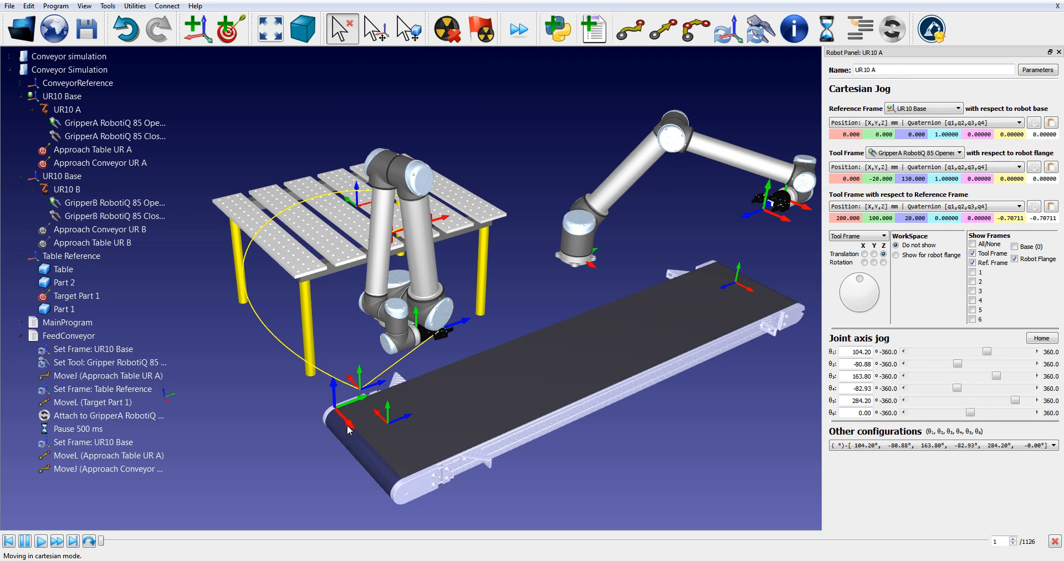
click(932, 110)
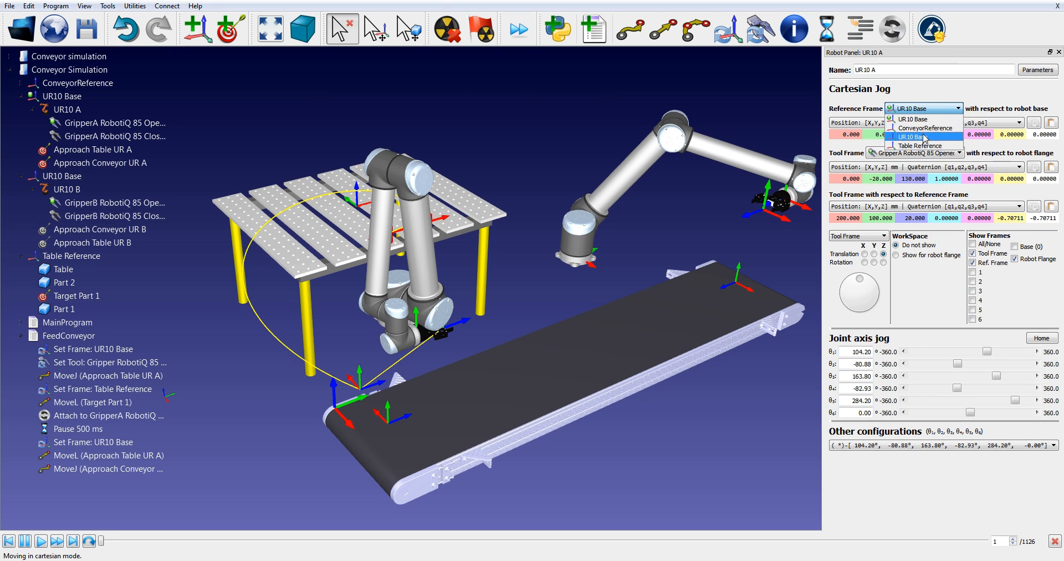
click(925, 131)
double_click(406, 417)
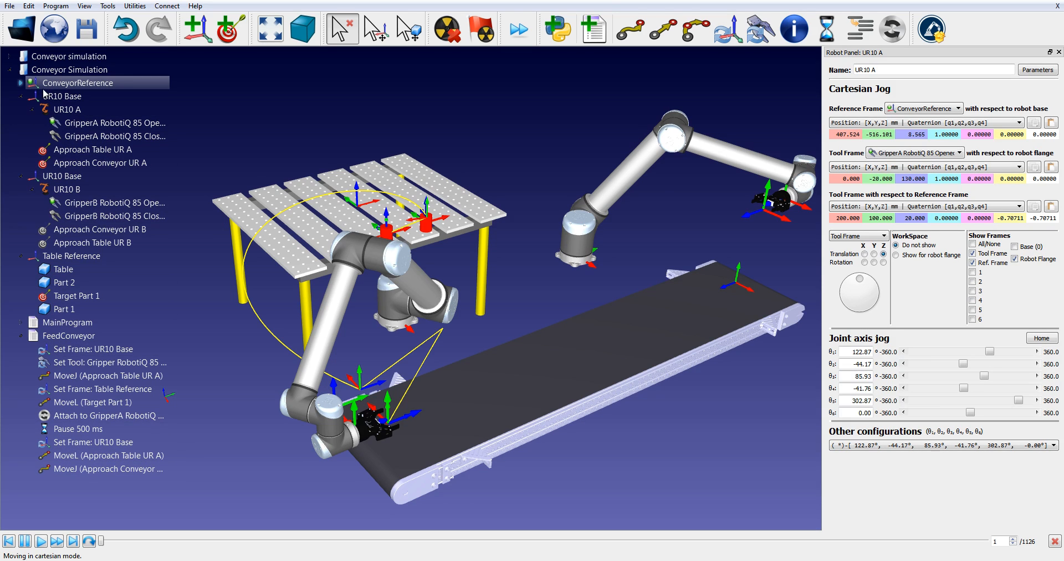
Add a linear move to the Put Conveyor target at the end of FeedConveyor.
click(20, 83)
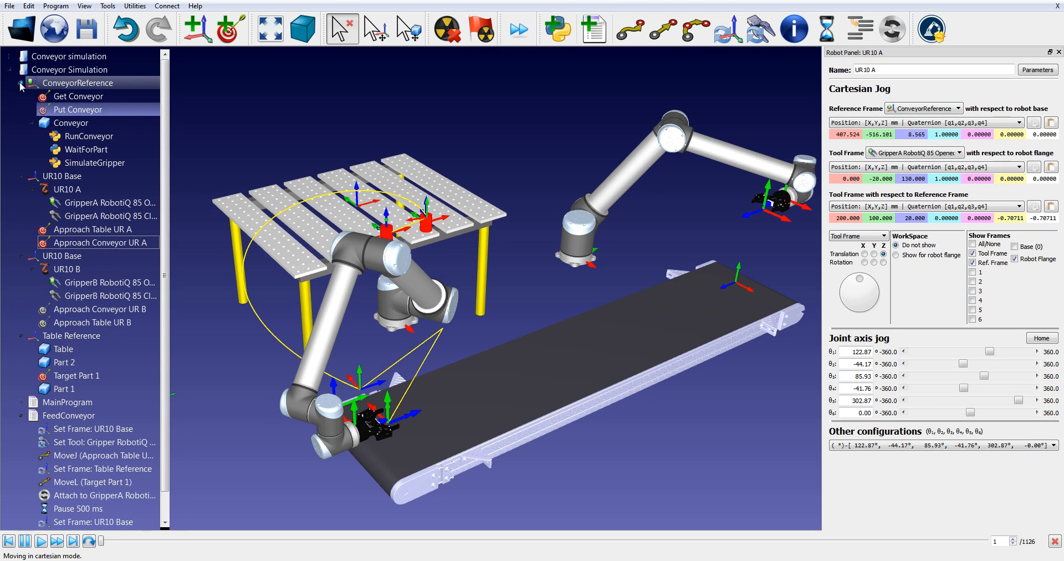
click(21, 84)
click(665, 34)
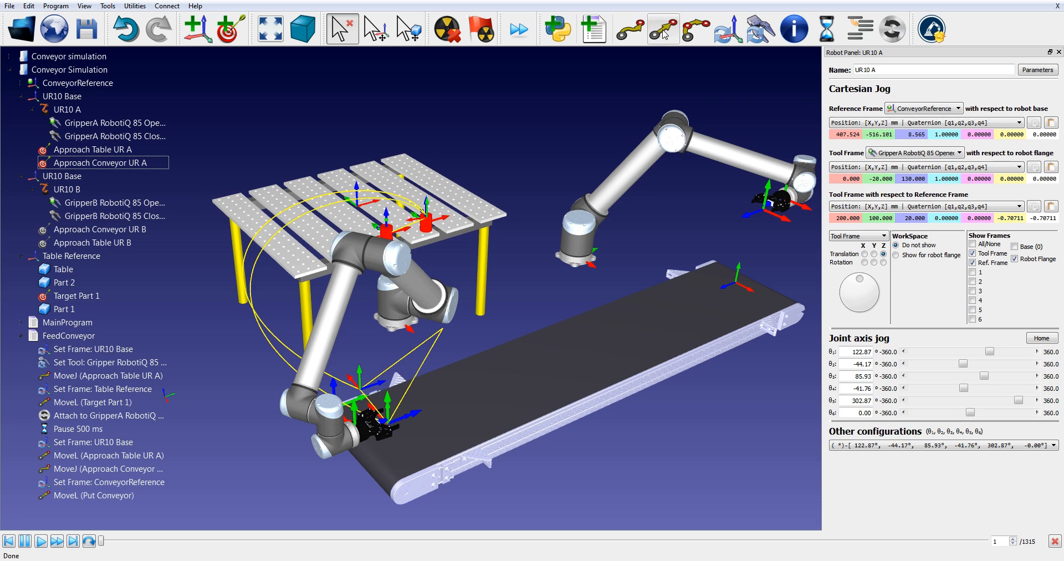
Add a Detach object event after the Put Conveyor move, releasing objects from GripperA RobotiQ 85 Opened to the Conveyor Simulation parent.
click(71, 470)
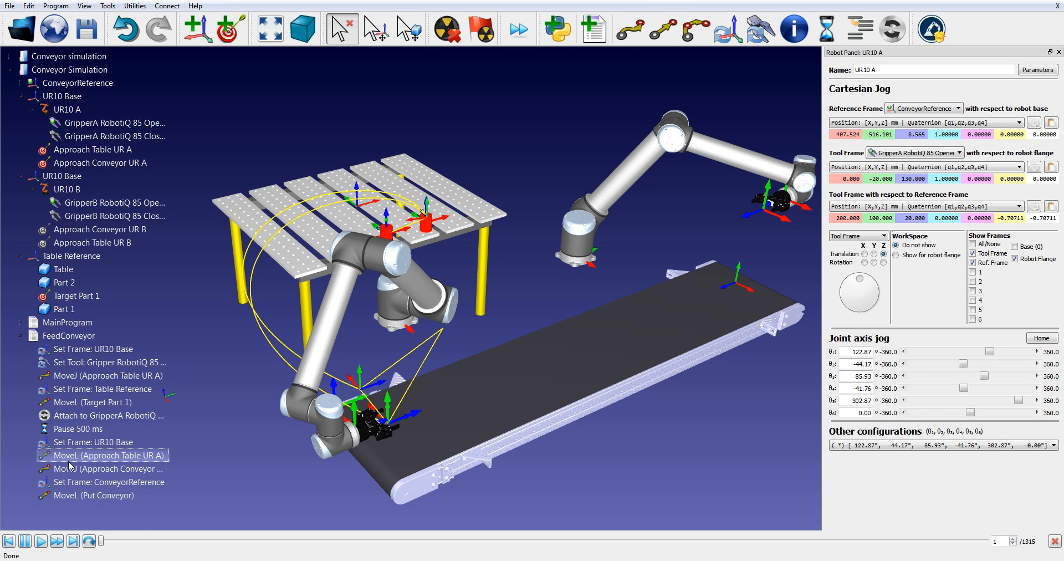
click(86, 496)
right_drag(657, 450, 545, 457)
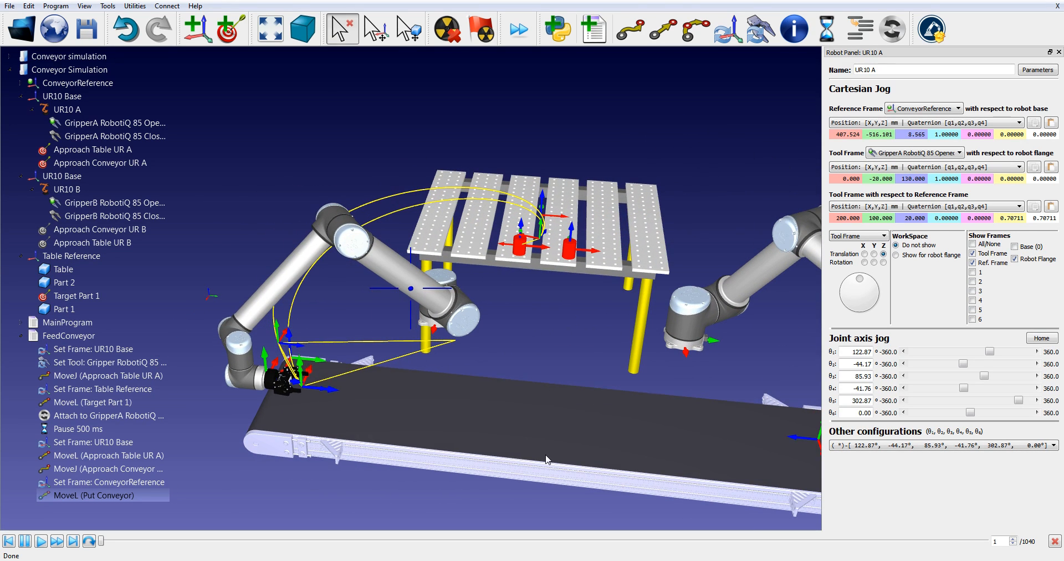
click(907, 30)
click(437, 224)
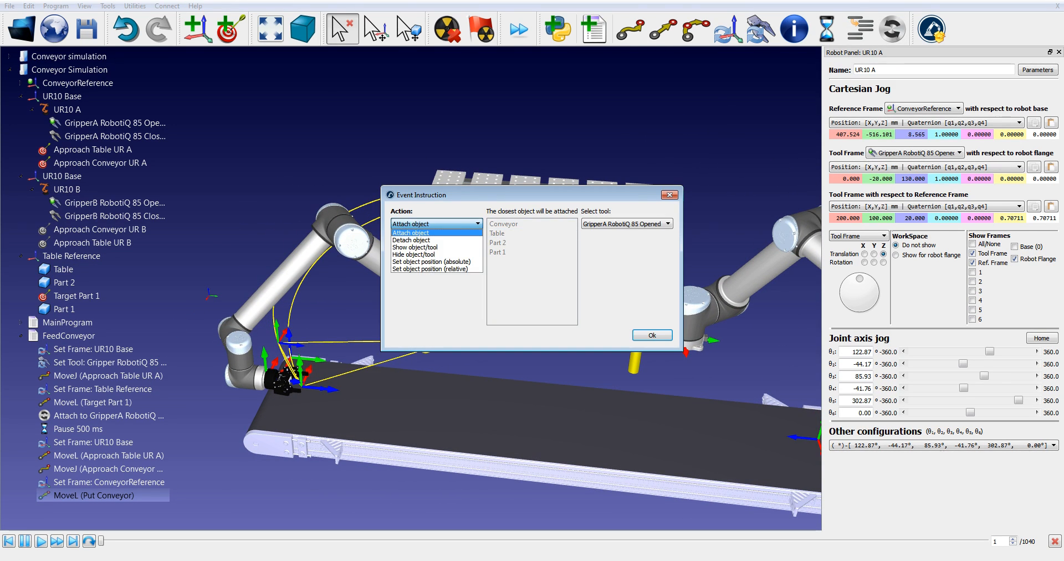
click(432, 239)
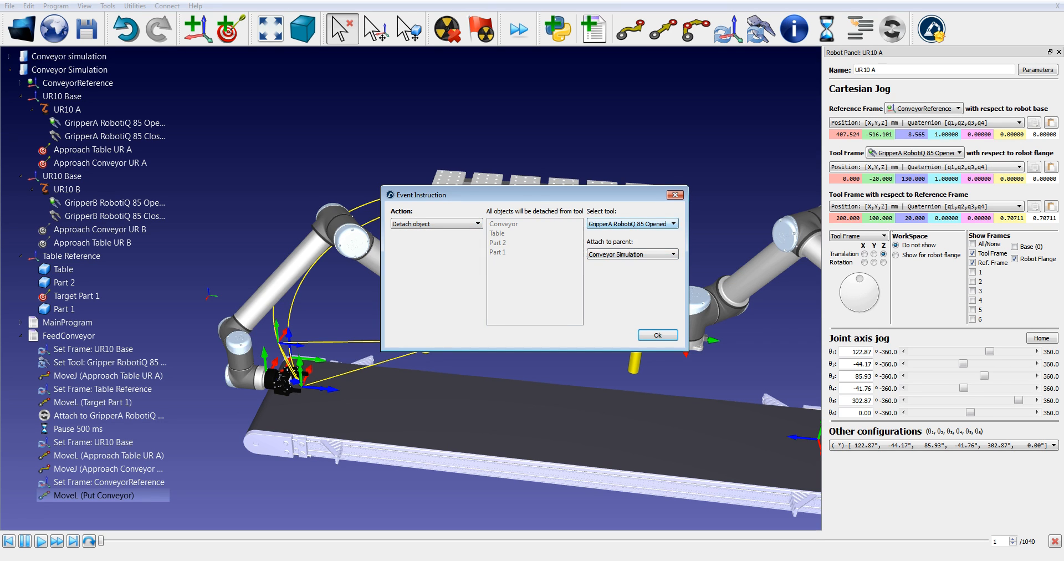
click(632, 224)
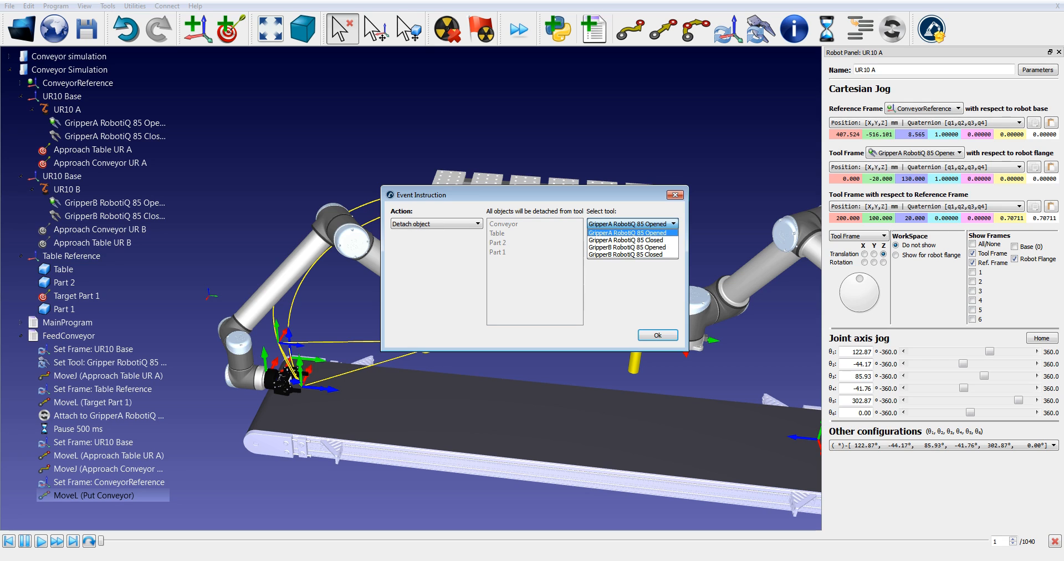
click(632, 232)
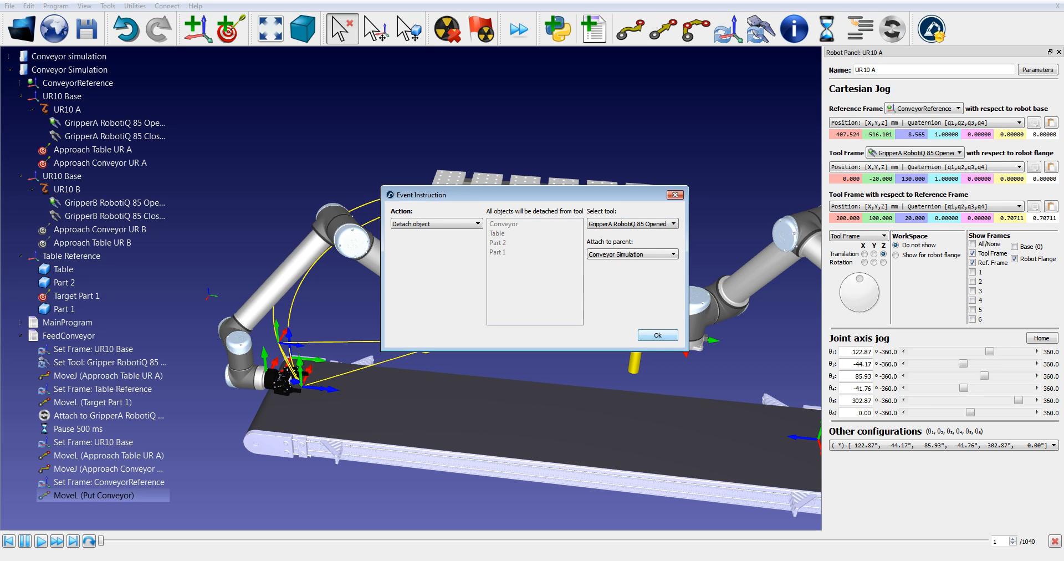
click(658, 335)
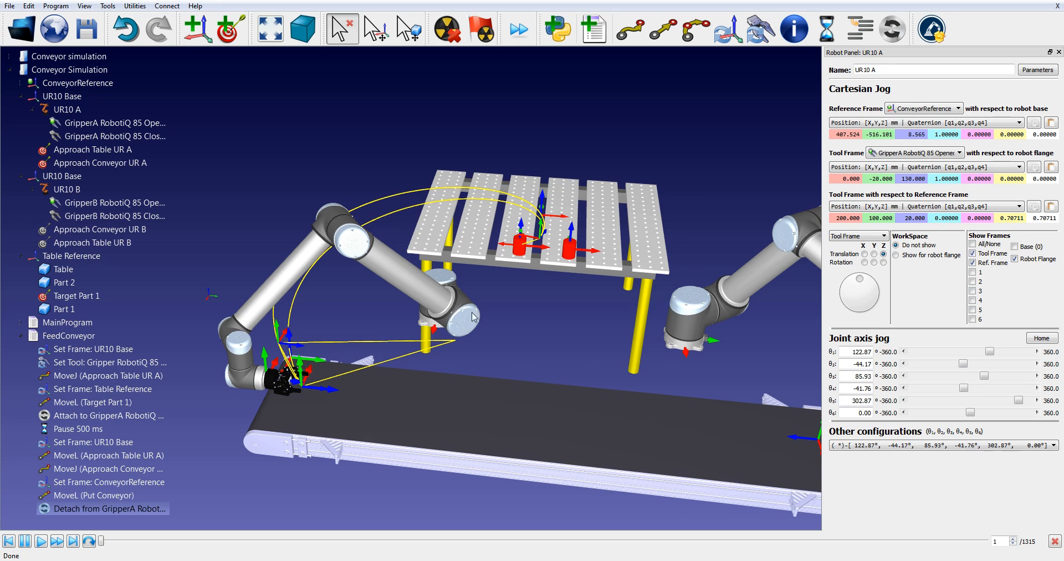
Save the station, run FeedConveyor to check that Part 1 is placed on the conveyor, and stop the simulation.
click(87, 28)
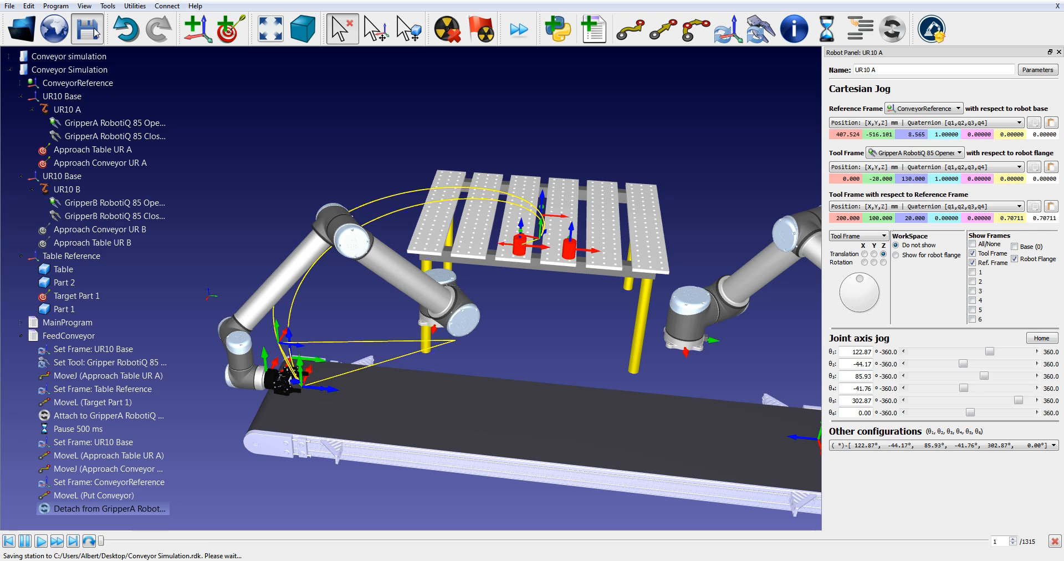
double_click(65, 336)
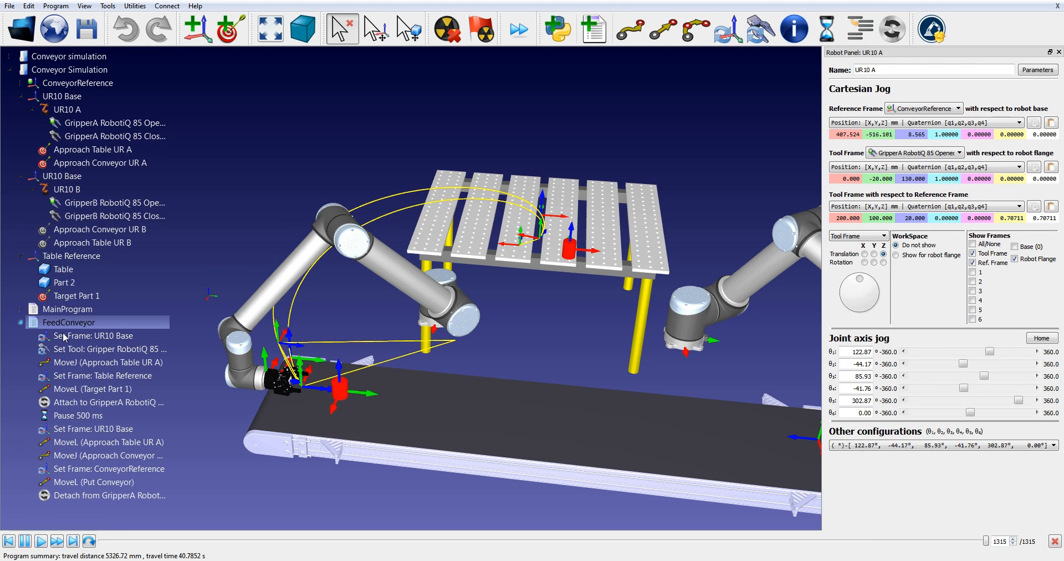
click(520, 29)
middle_drag(636, 246, 539, 201)
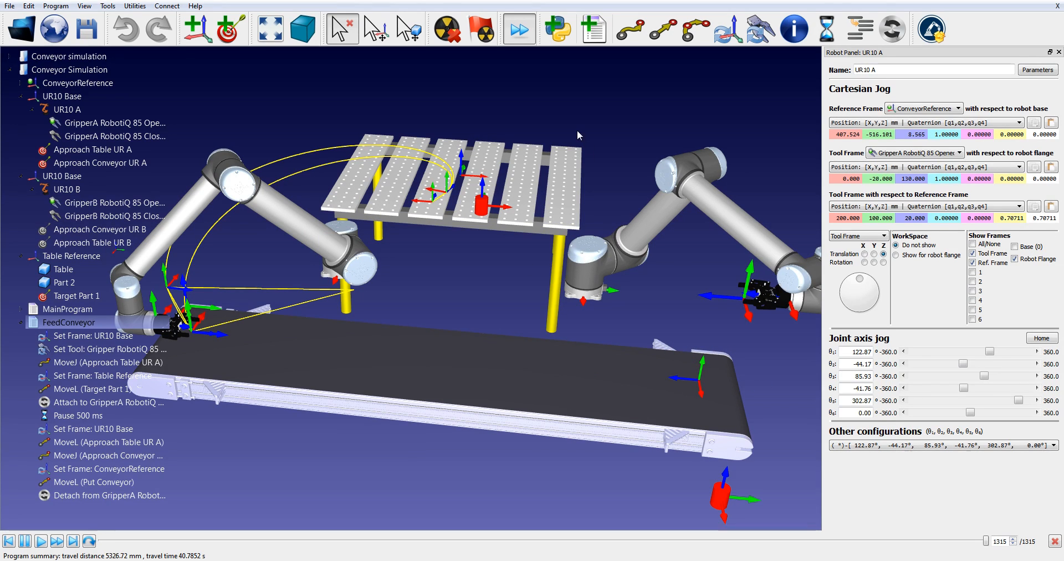
key(Escape)
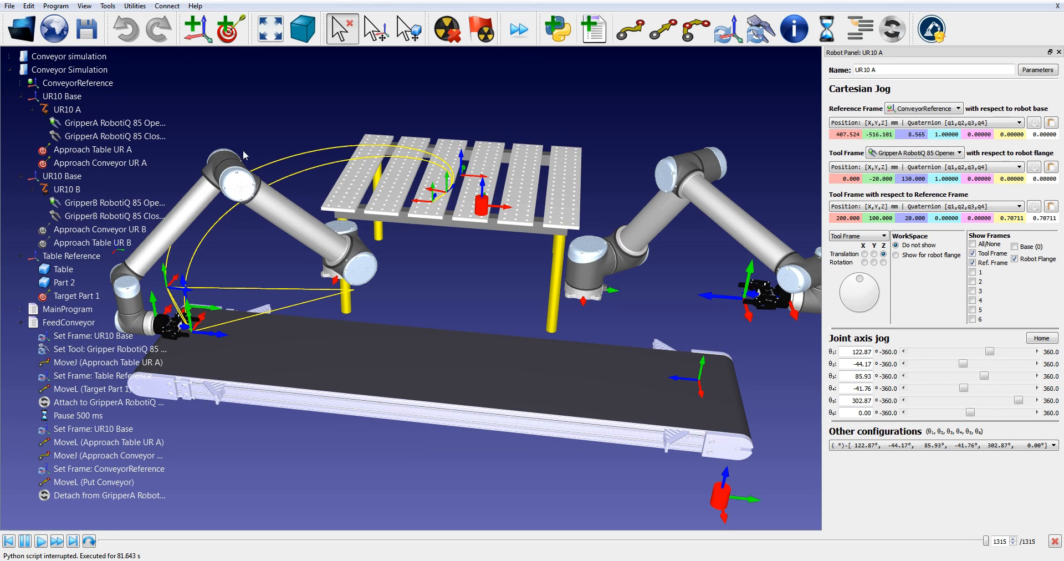
Execute the Replace objects instruction of MainProgram to return both parts to the table.
click(20, 310)
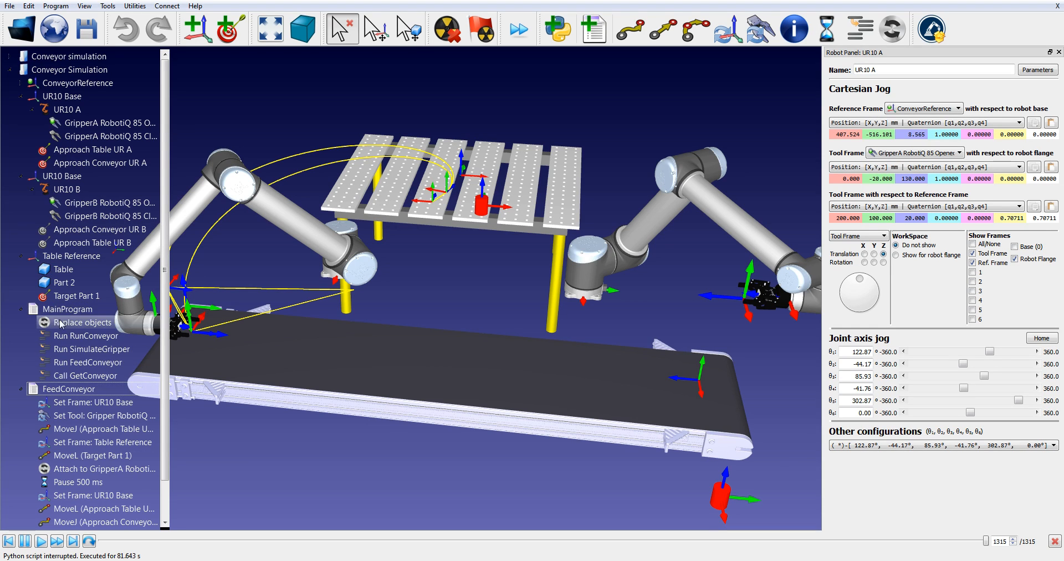
right_click(67, 320)
click(91, 332)
drag(508, 315, 577, 317)
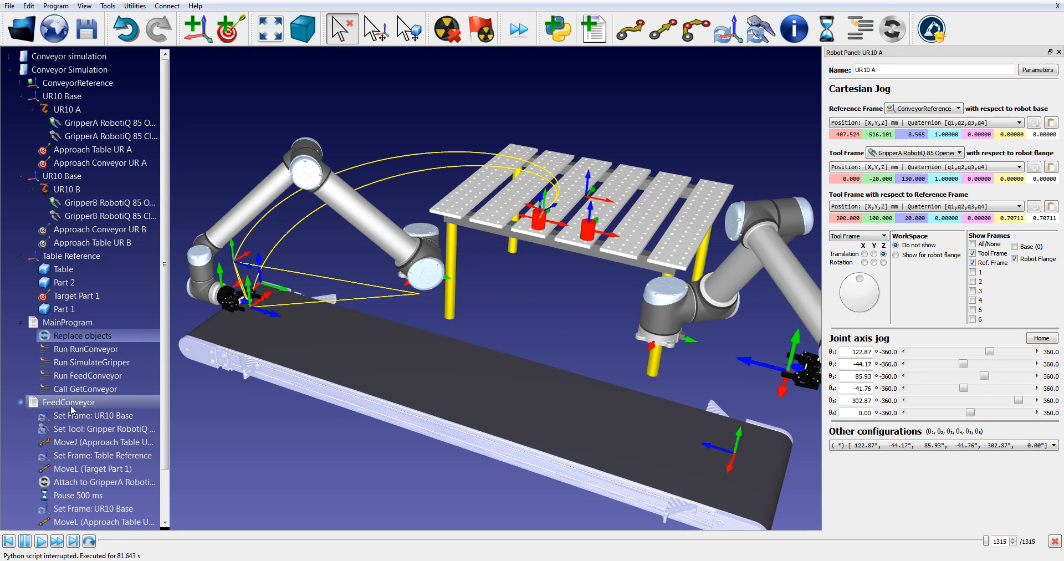
Turn off FeedConveyor's path display, run MainProgram to check the pick-and-place sequence, and stop the simulation.
scroll(72, 404, down, 1)
right_click(54, 368)
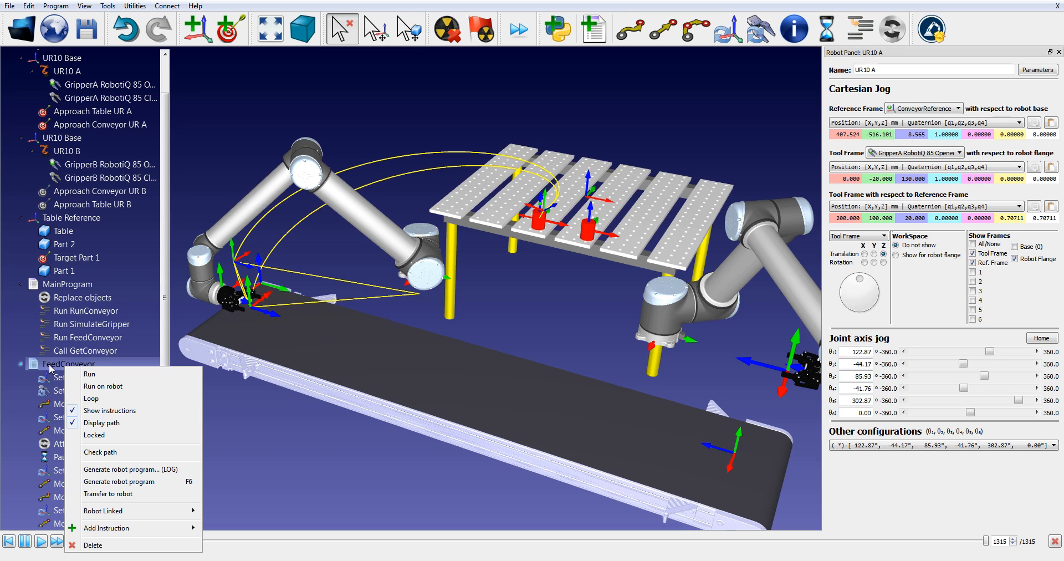
click(103, 423)
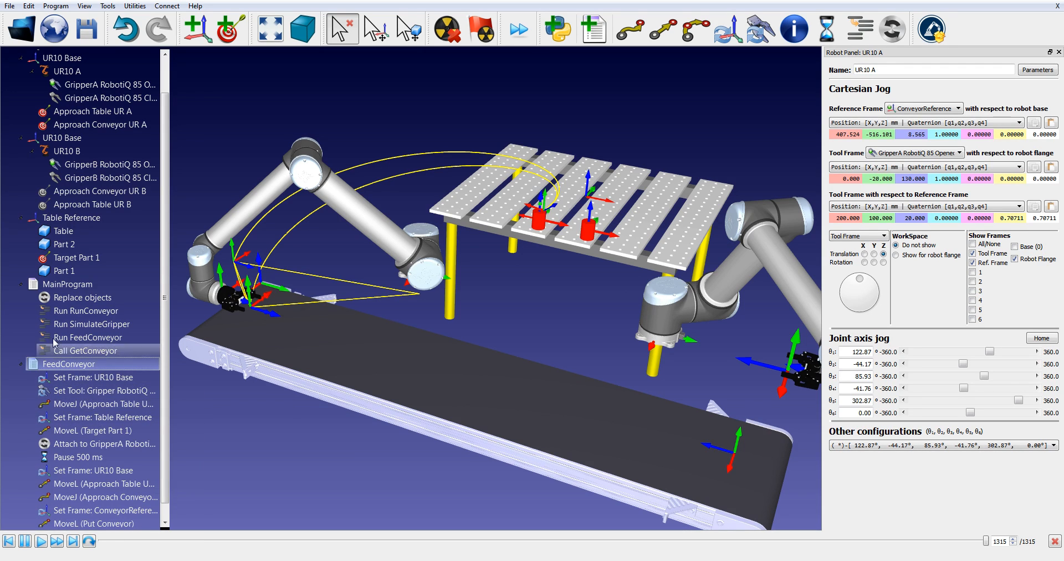
double_click(67, 281)
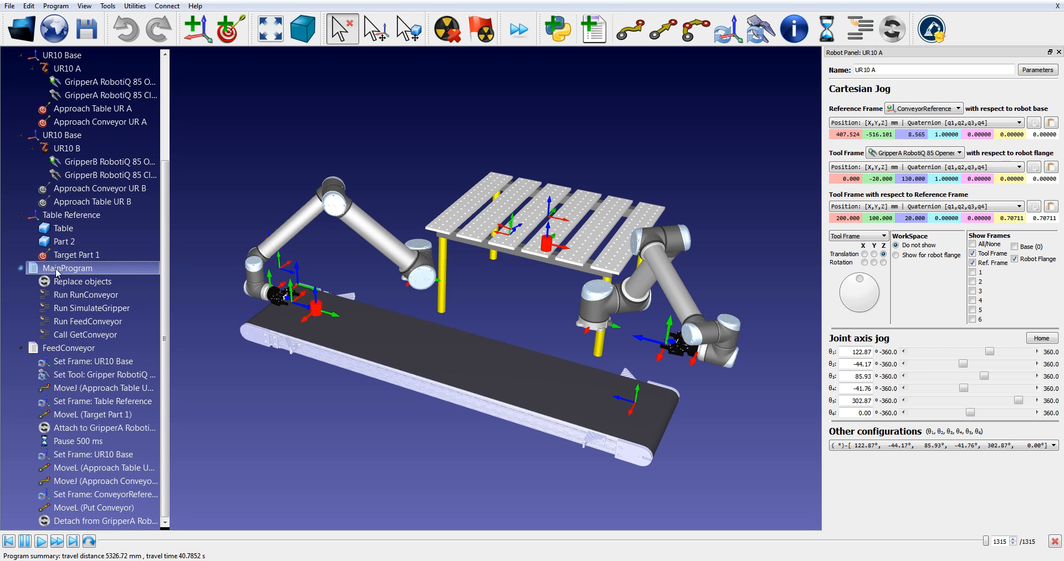
key(Escape)
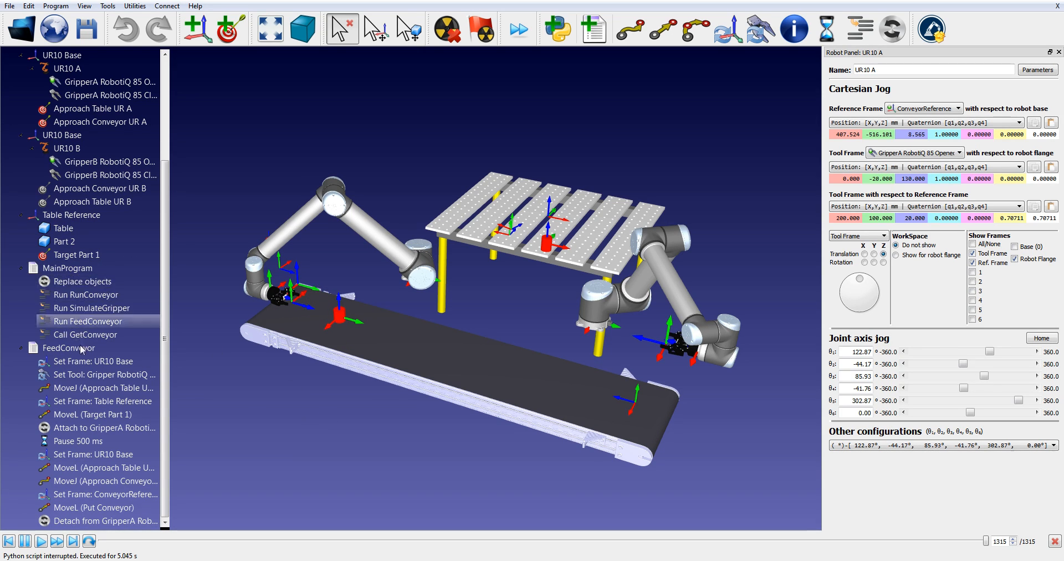
Return the parts to the table with the Replace objects instruction and run MainProgram again.
right_click(76, 282)
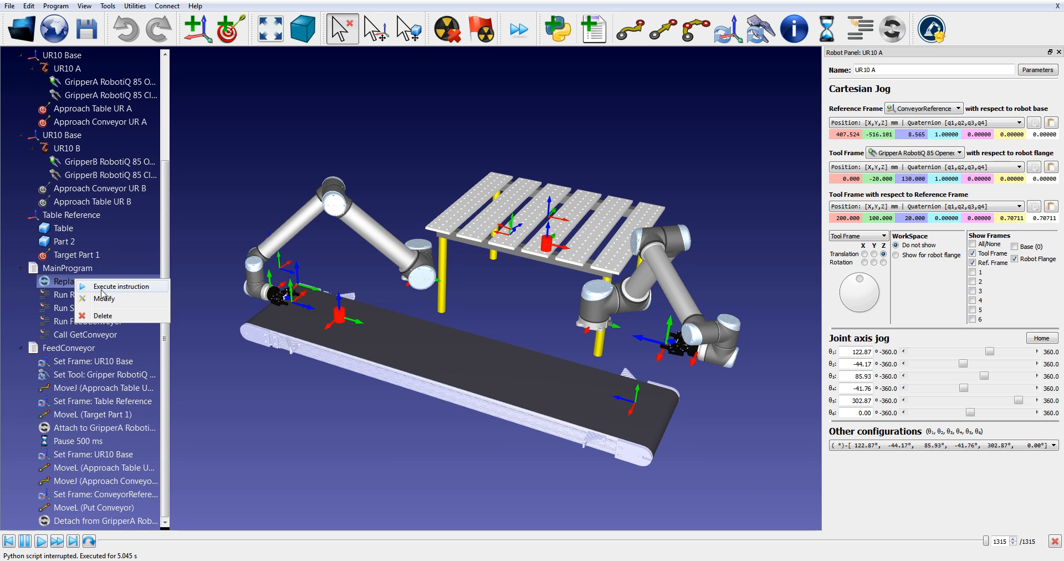
click(102, 286)
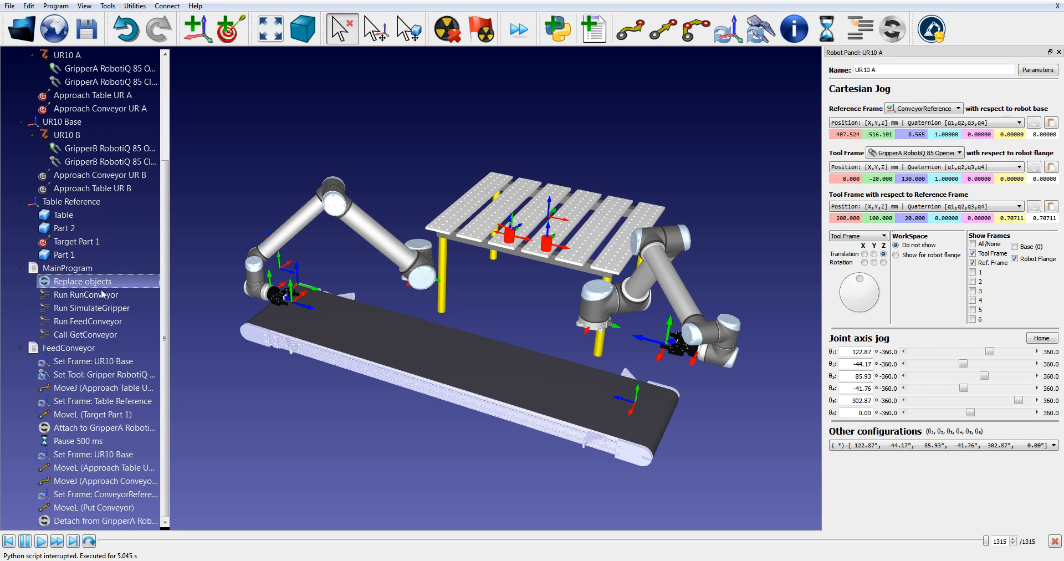
double_click(61, 269)
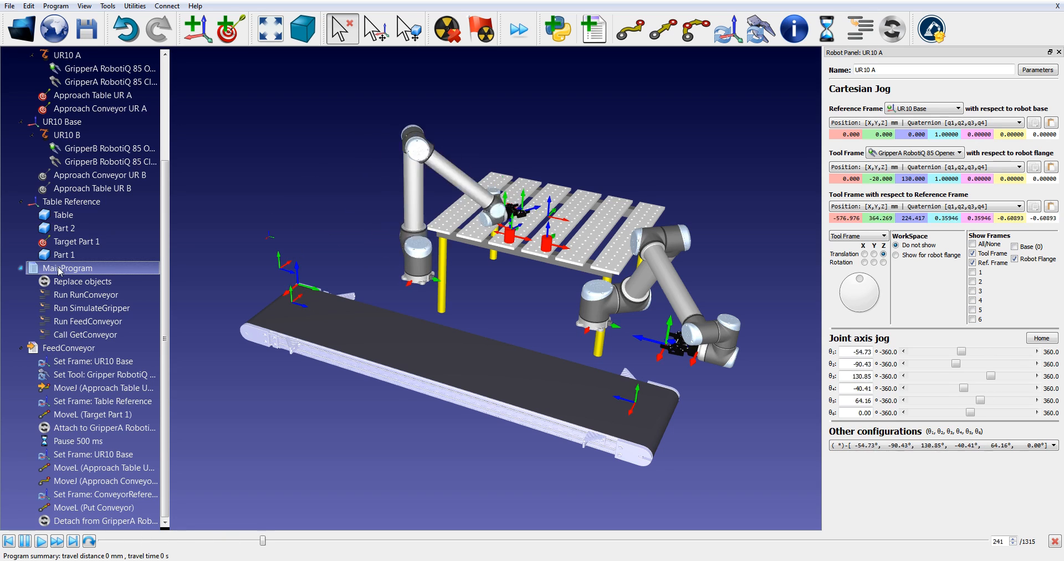
Turn on FeedConveyor's path display and use fast simulation to watch the part travel along the conveyor.
right_click(60, 347)
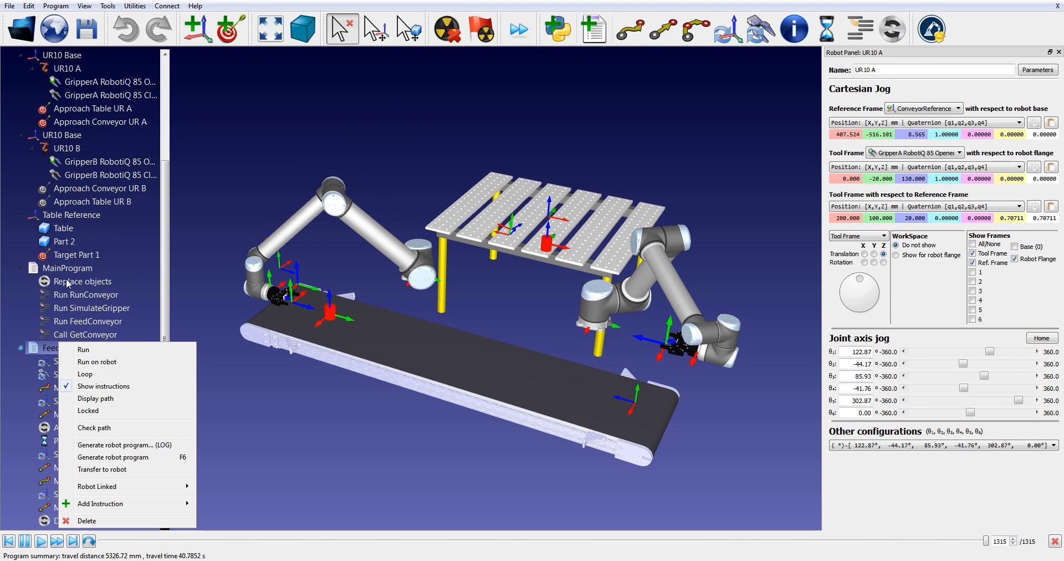
click(100, 398)
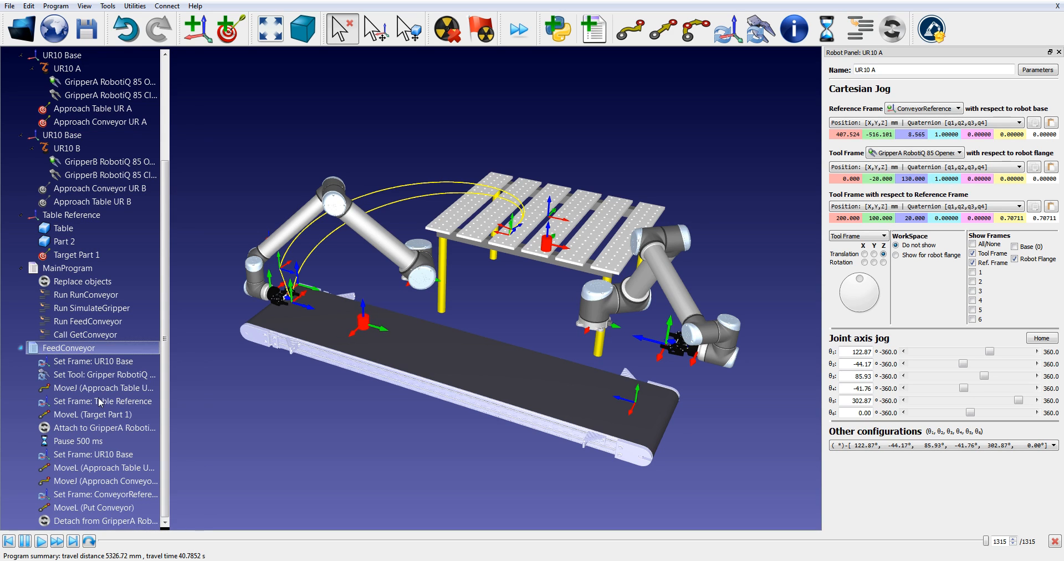
double_click(78, 349)
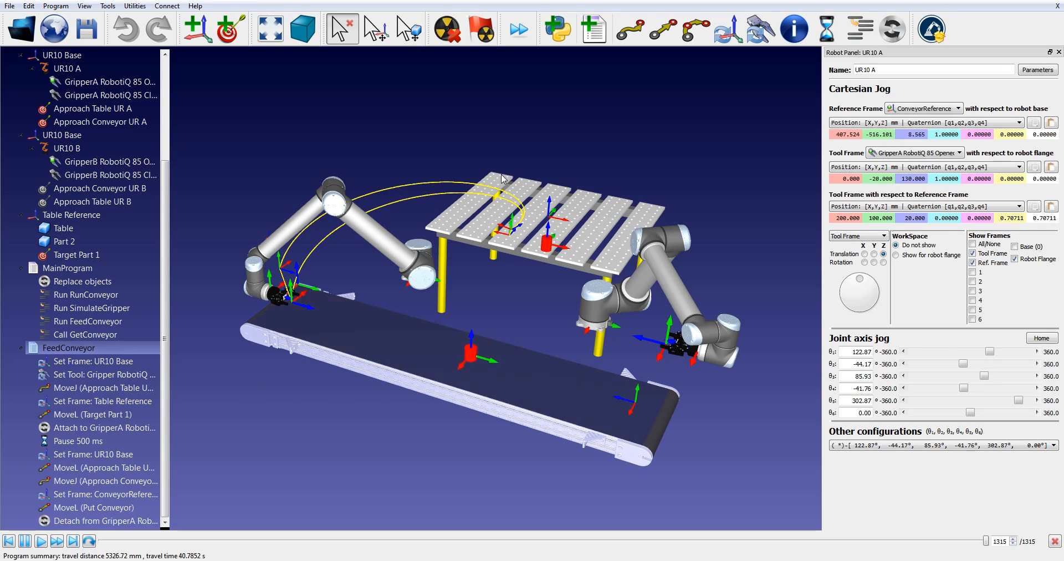
click(523, 36)
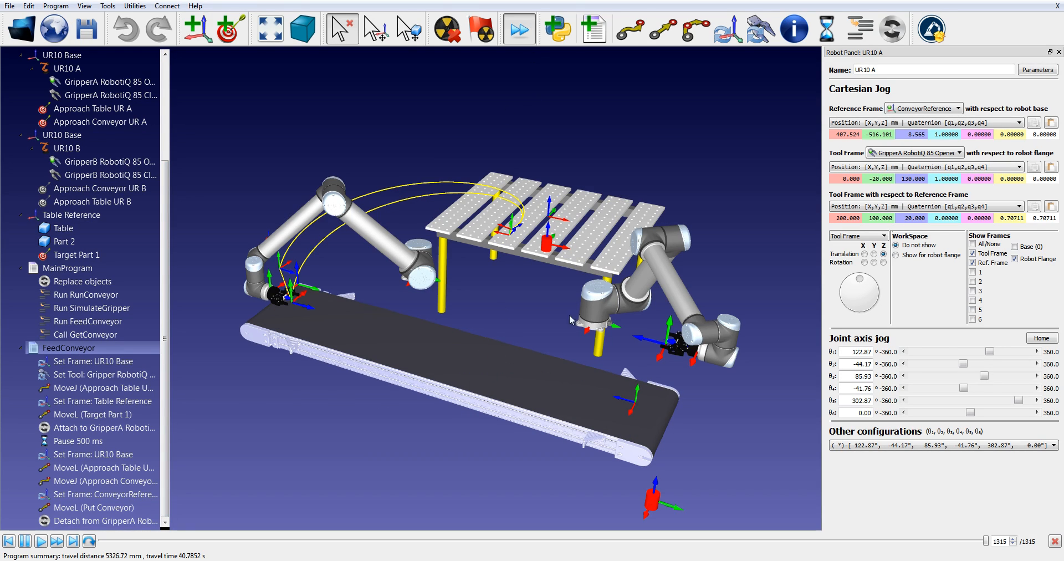
Execute Replace objects, run FeedConveyor to watch the part move along the belt, and stop the simulation.
right_click(92, 282)
click(108, 286)
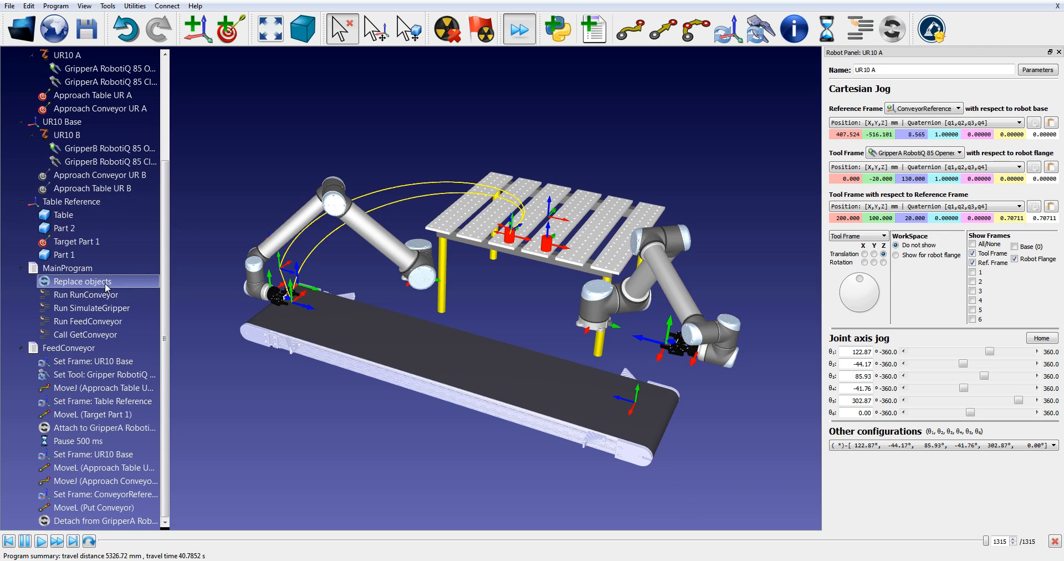
double_click(60, 348)
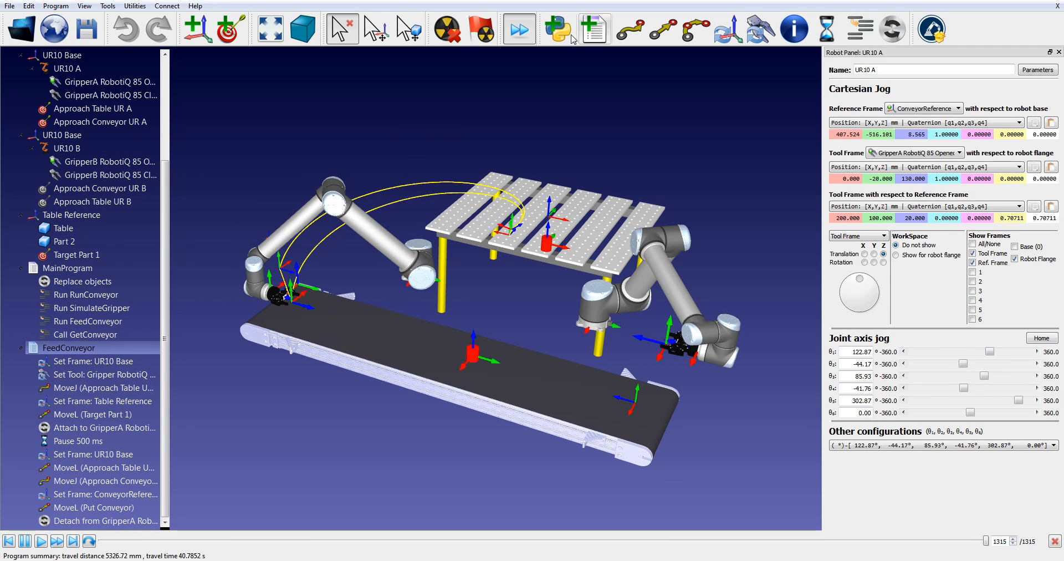
click(208, 460)
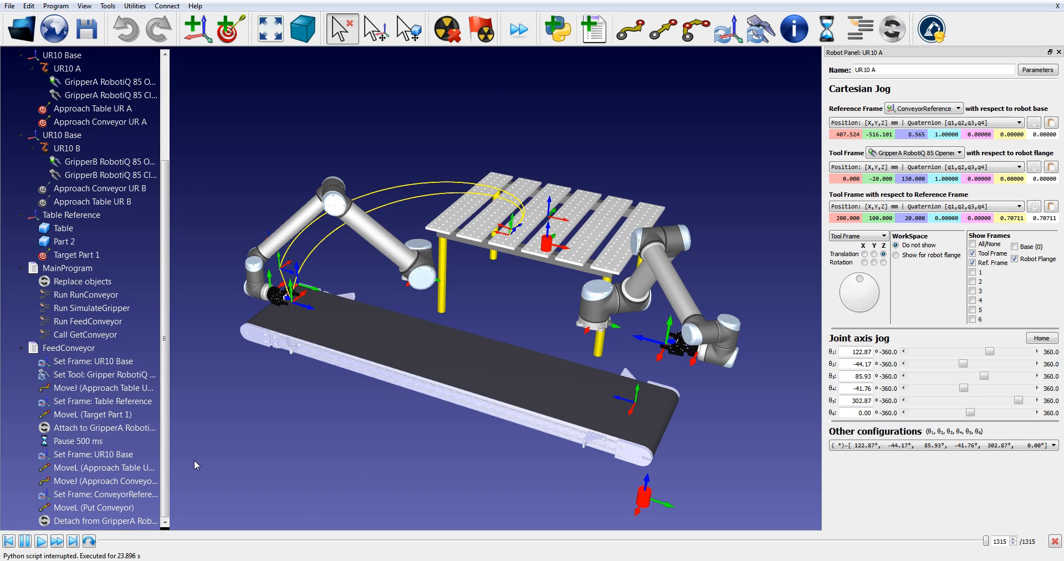
click(63, 340)
click(65, 348)
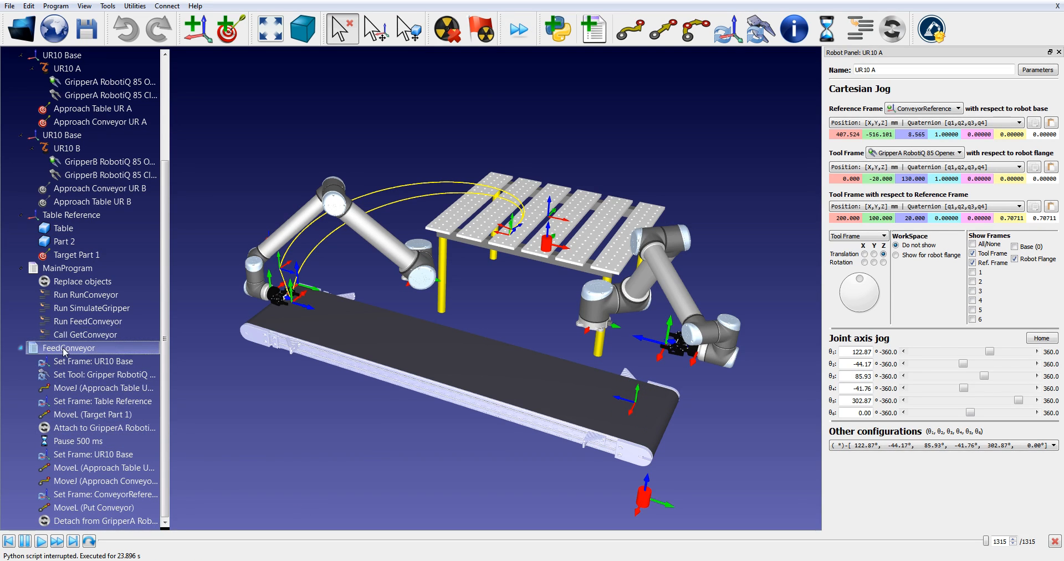
Collapse the instruction lists of MainProgram and FeedConveyor in the station tree.
scroll(45, 222, up, 3)
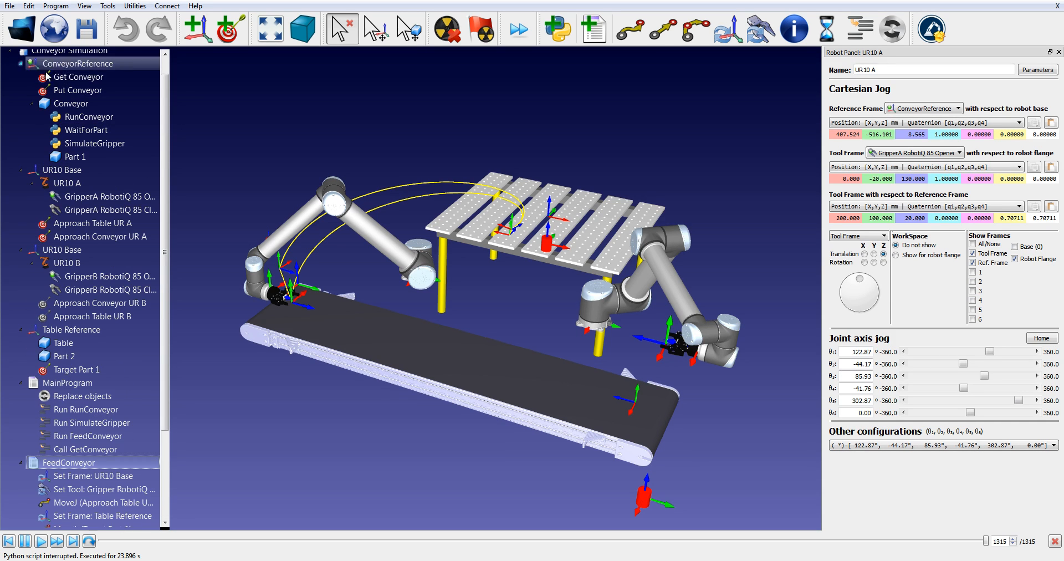
scroll(27, 233, down, 3)
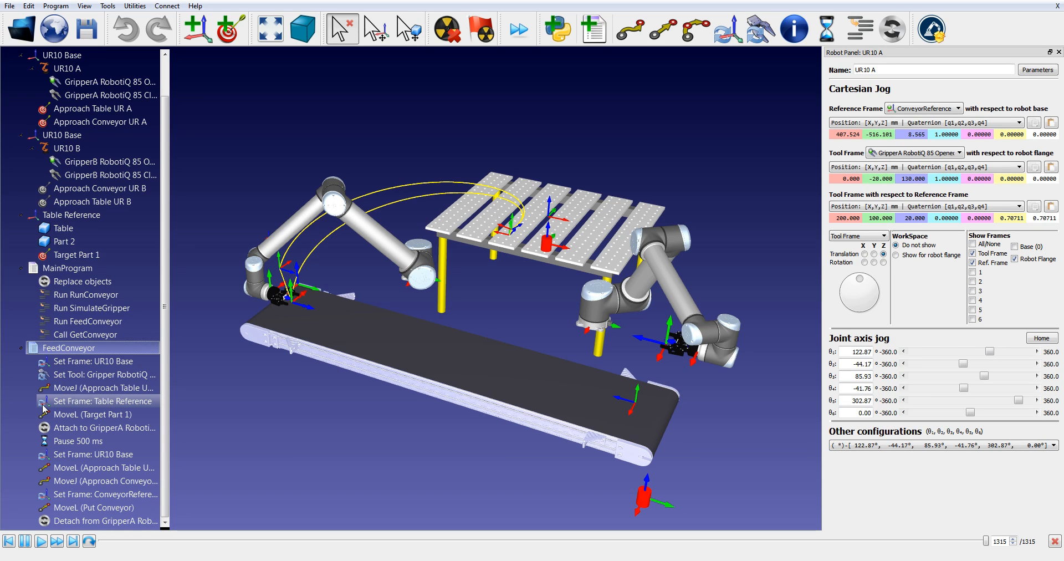
click(20, 268)
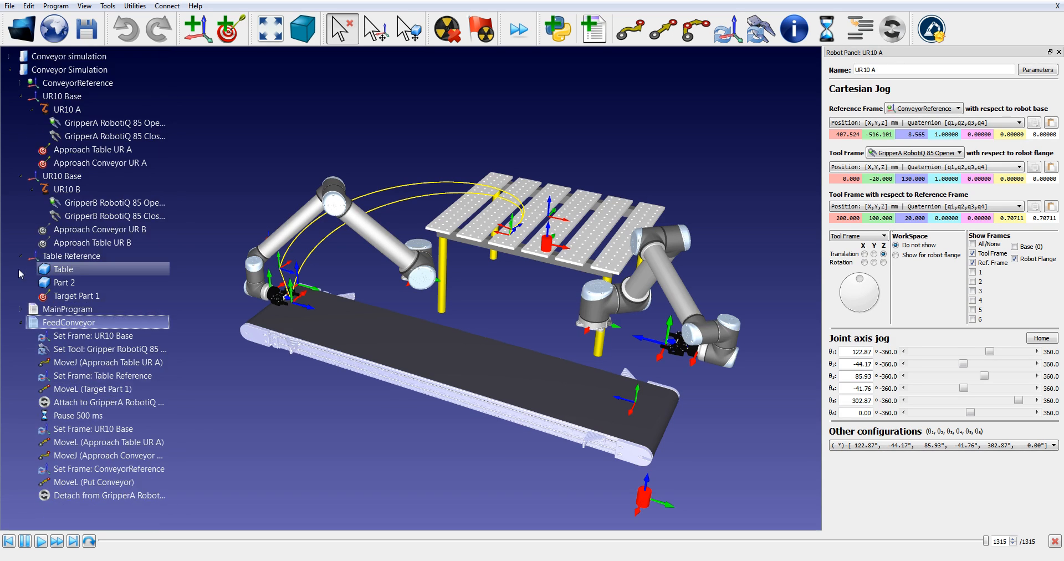
click(95, 496)
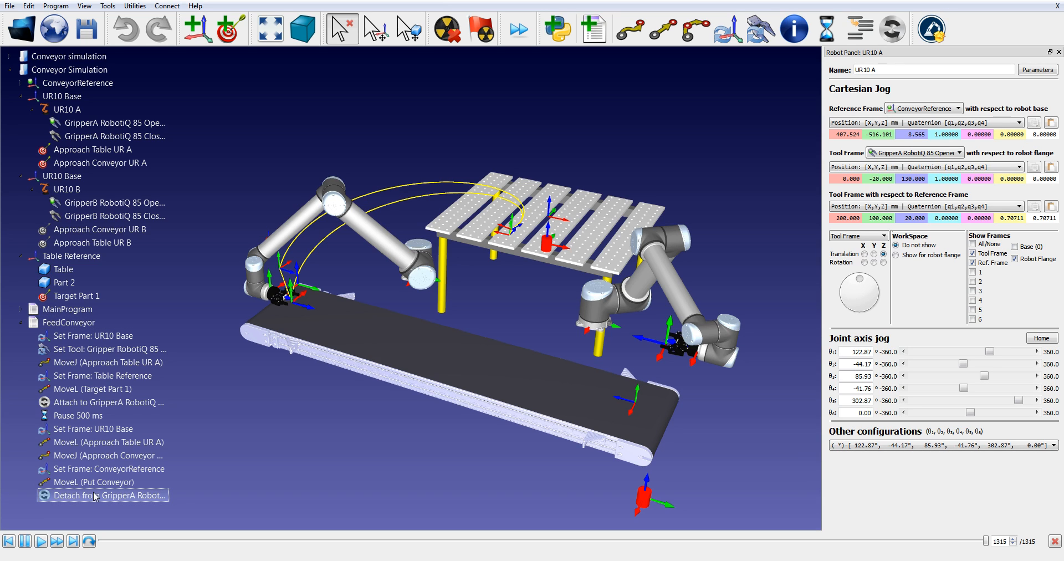
click(21, 322)
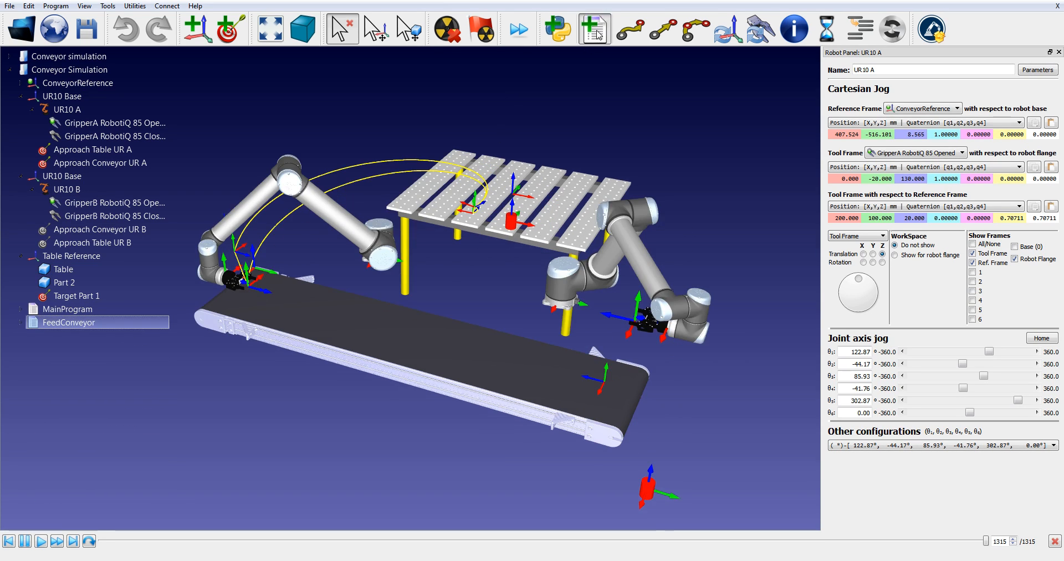
Add a new robot program named GetConveyor.
click(595, 29)
click(71, 339)
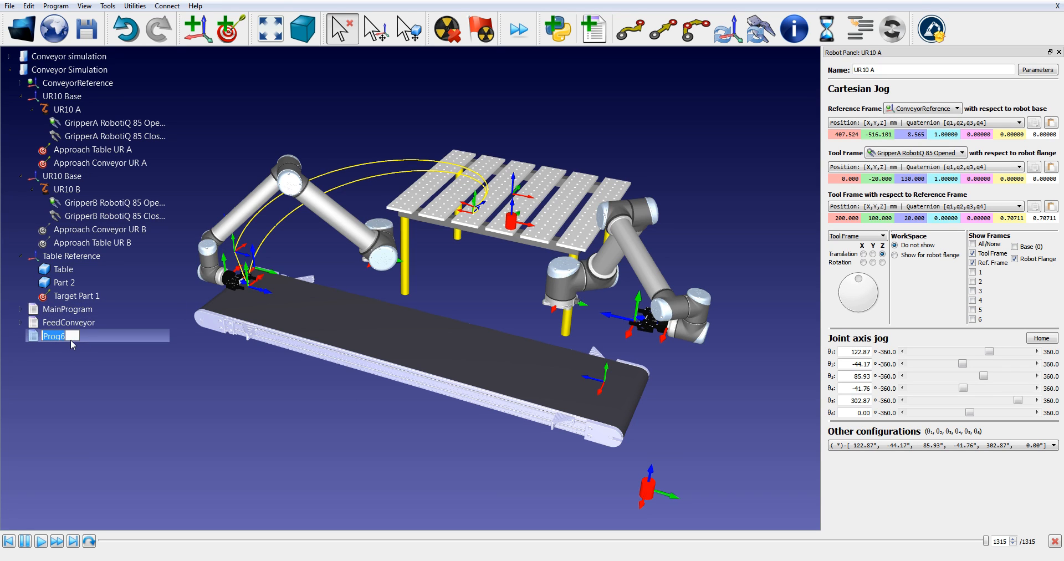
text(GetConveyor)
key(Return)
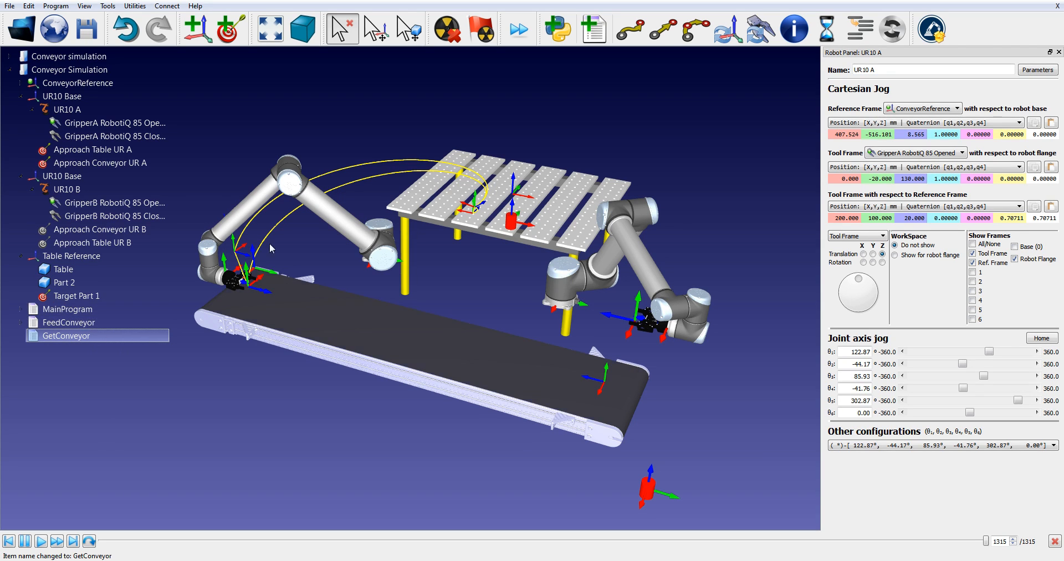
Show the two approach targets of UR10 B and hide the two approach targets of UR10 A.
click(78, 232)
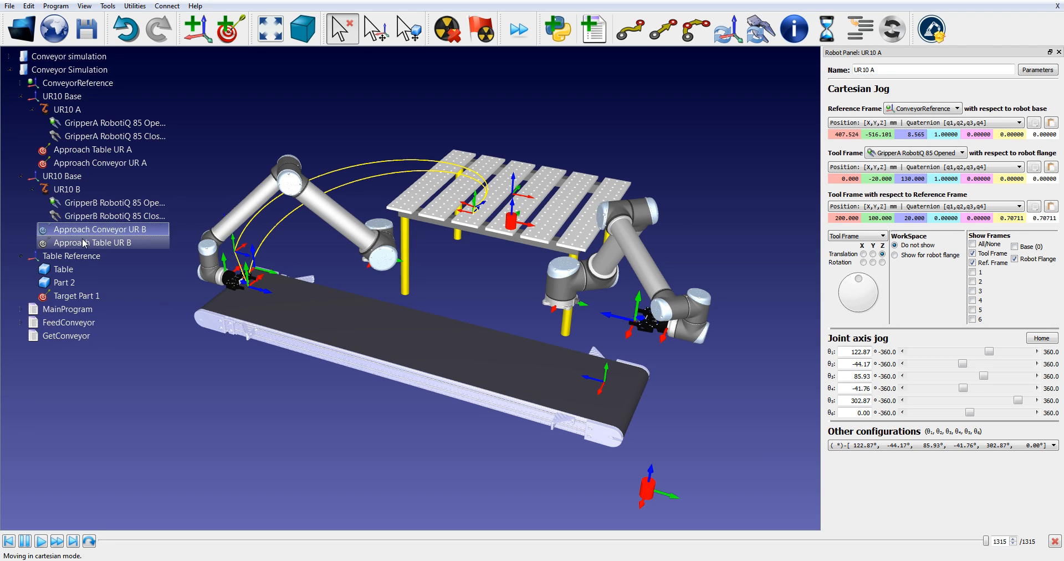
shift+click(84, 242)
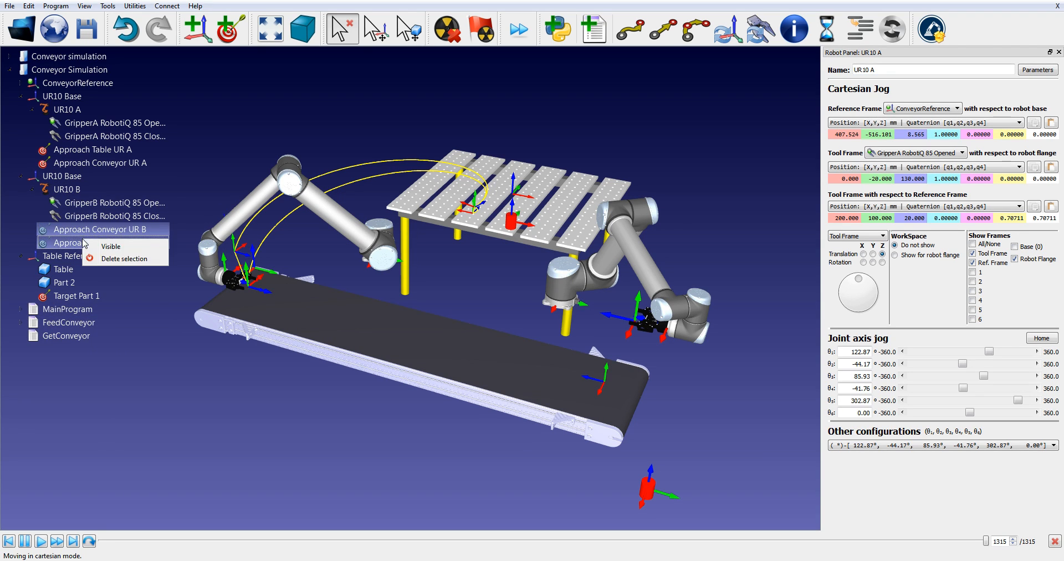
click(47, 150)
shift+click(75, 163)
right_click(75, 166)
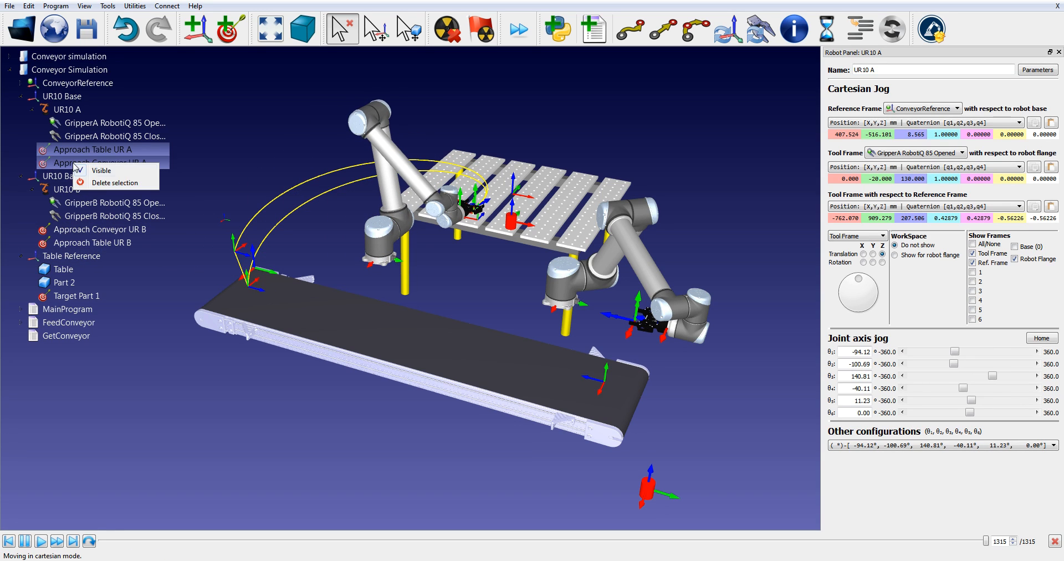
click(94, 171)
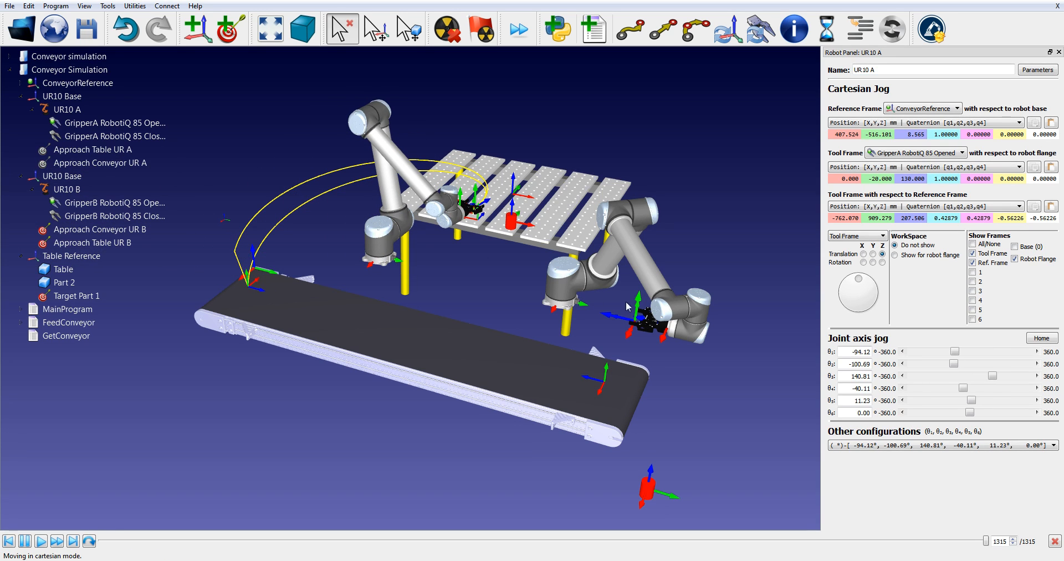
Show the item names in the 3D view and add a joint move to Approach Conveyor UR B in GetConveyor.
key(slash)
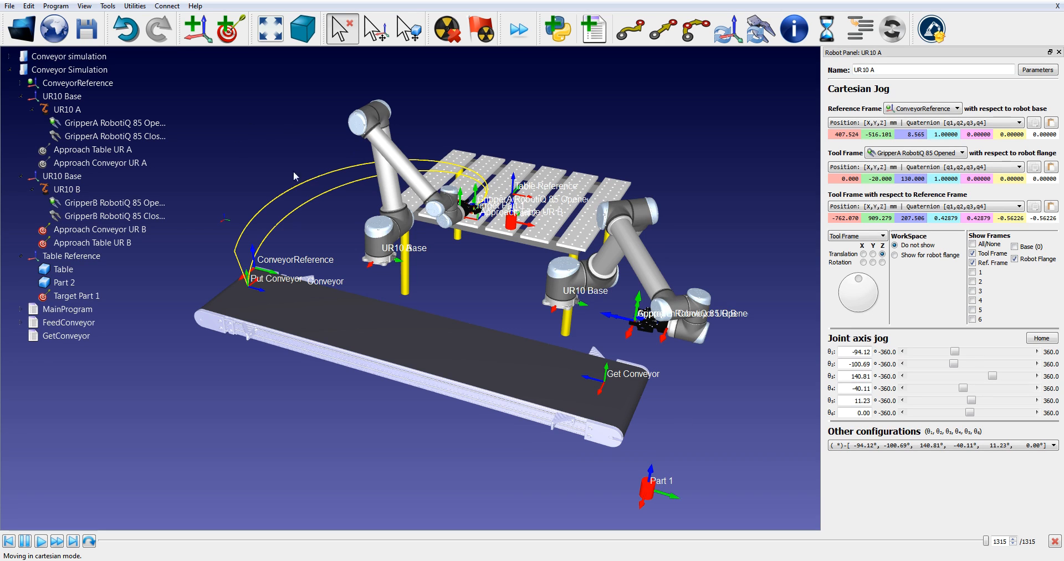
click(619, 321)
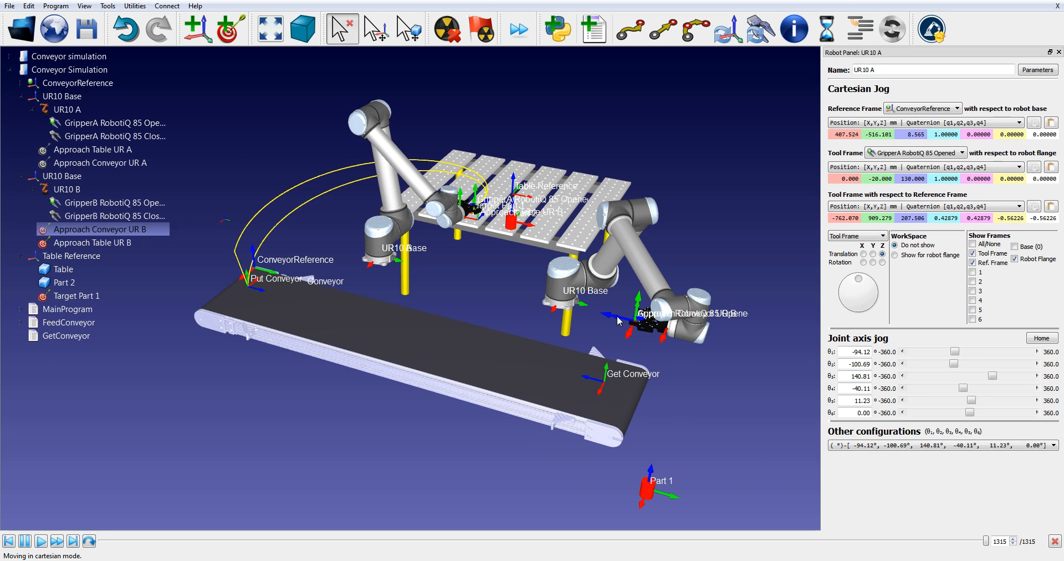
click(110, 232)
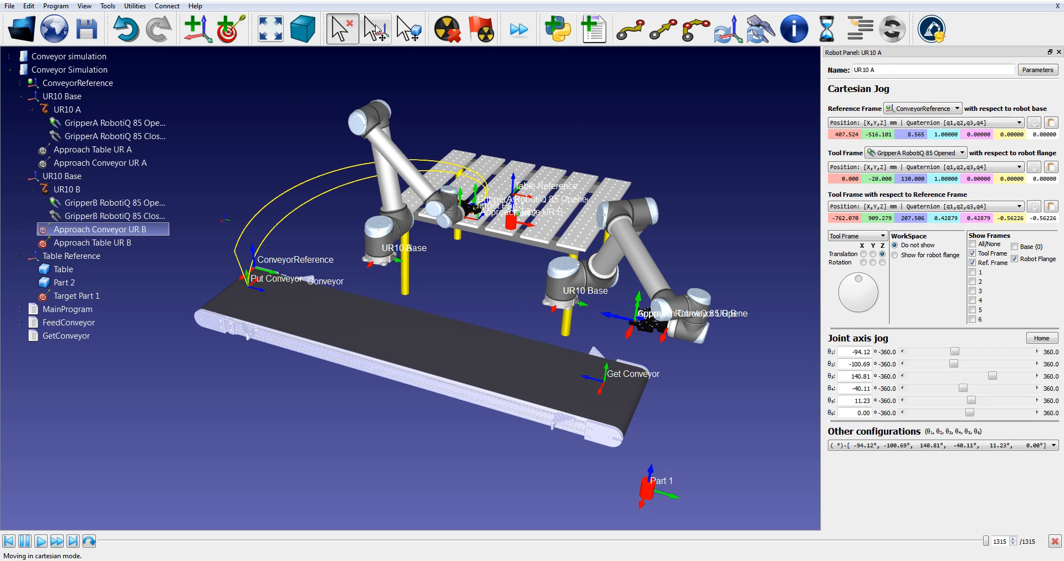
click(630, 33)
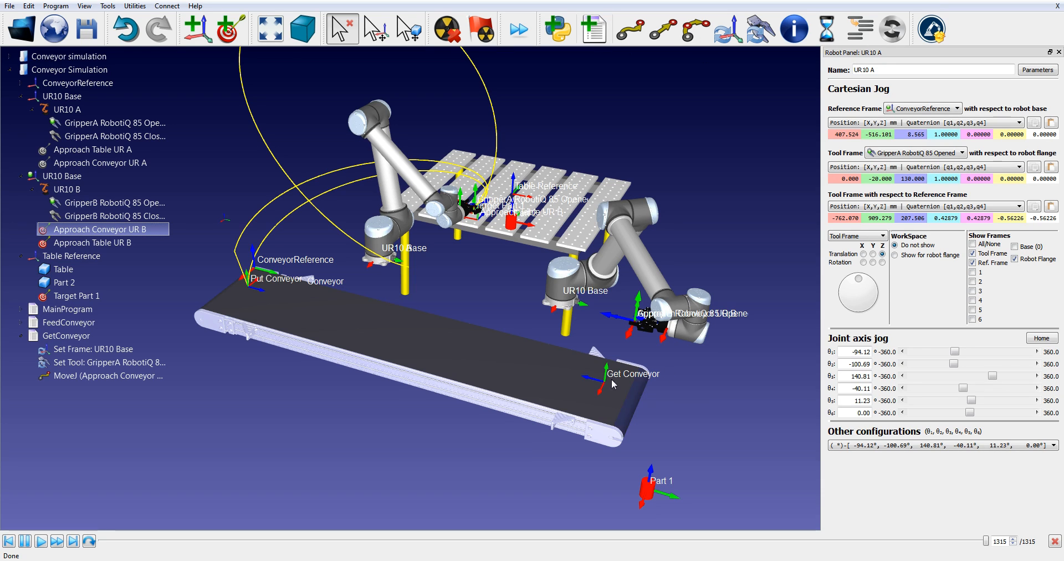
Move UR10 B to the Get Conveyor target and add a linear move to it in GetConveyor.
click(588, 383)
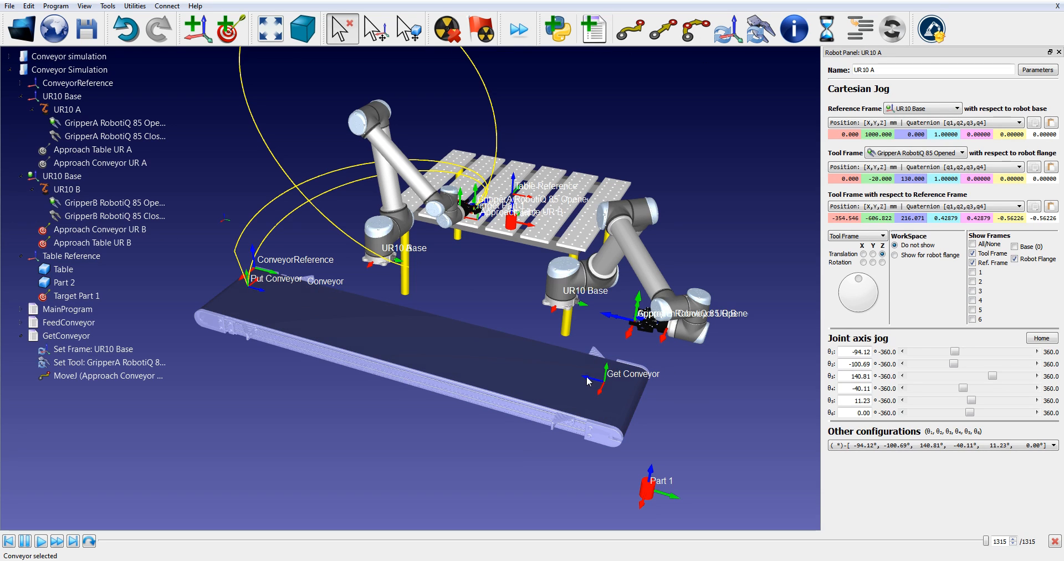
double_click(588, 382)
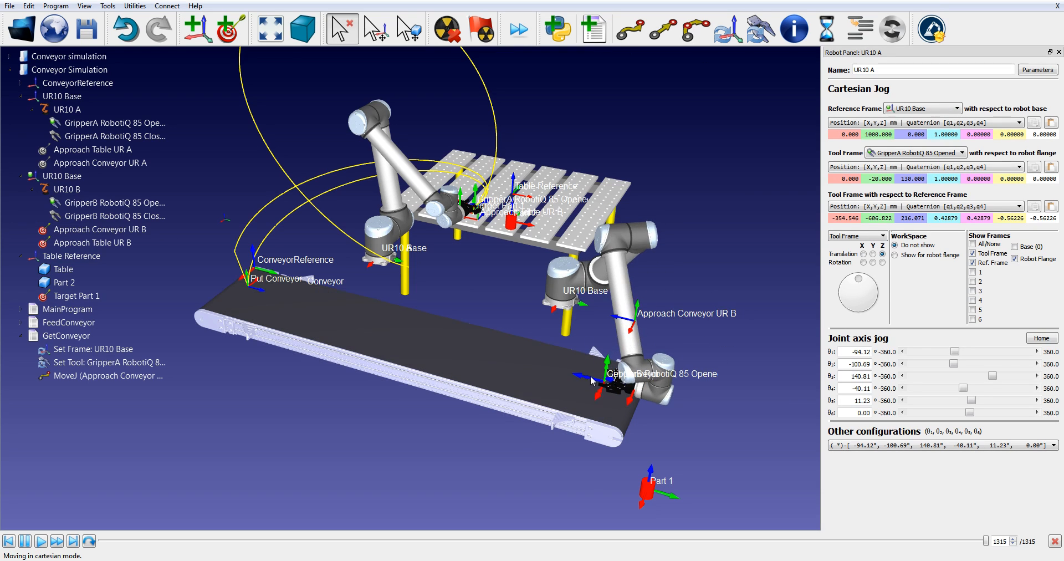
click(660, 38)
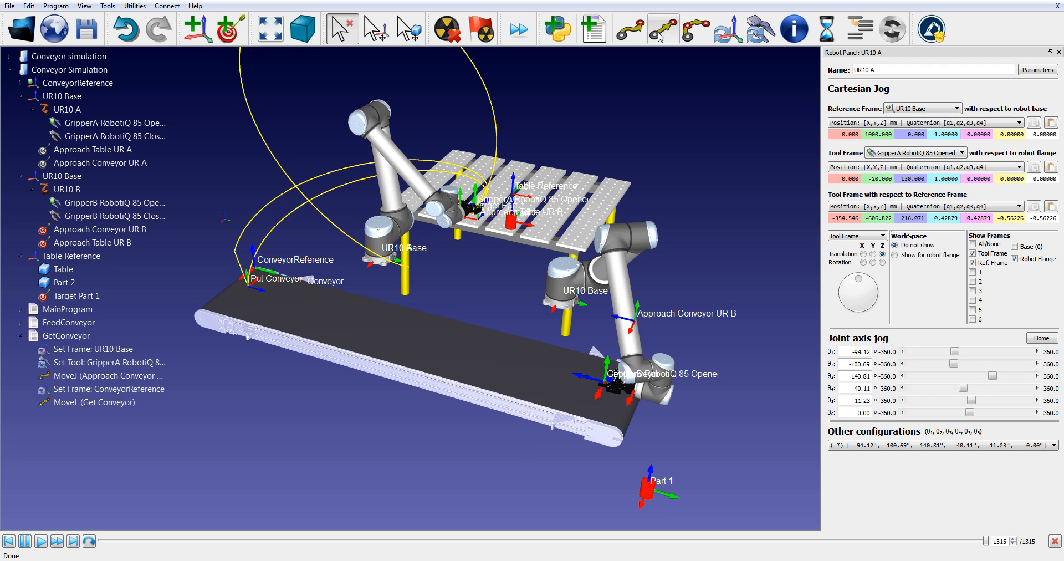
Add a function call instruction named WaitForPart after the linear move to Get Conveyor in GetConveyor.
click(106, 389)
click(99, 404)
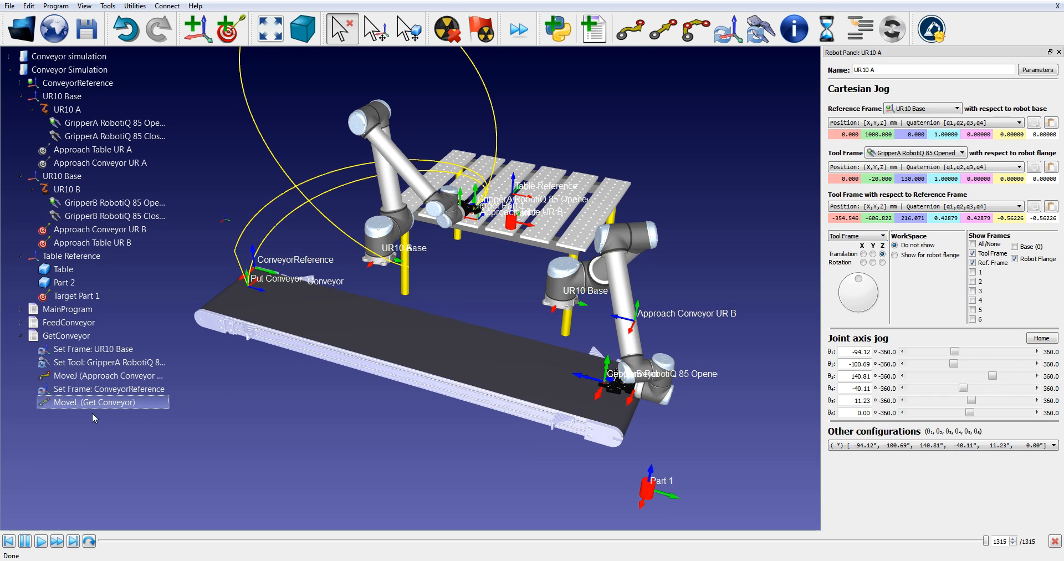
click(860, 29)
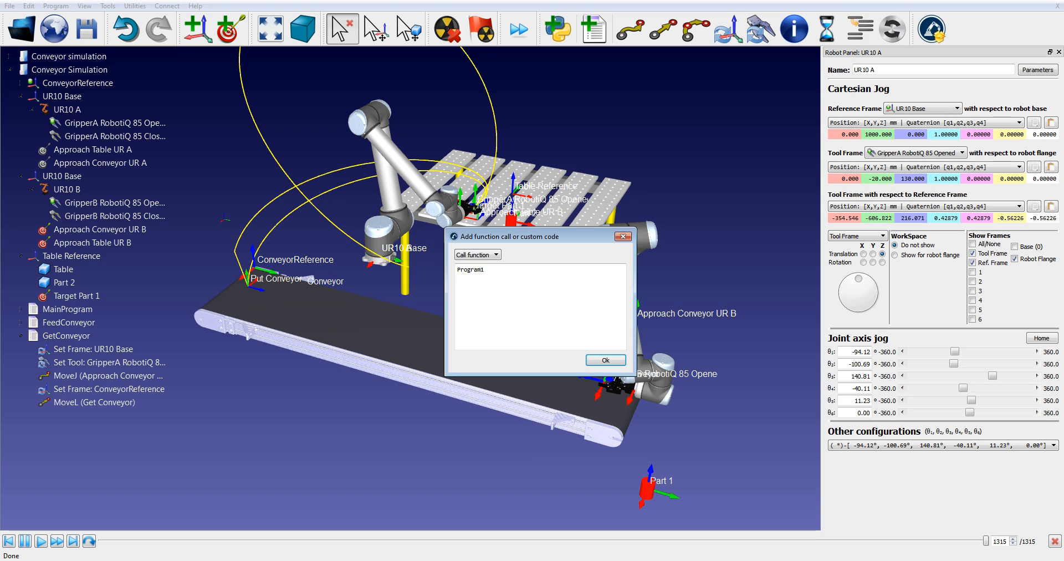
drag(490, 271, 456, 269)
text(w)
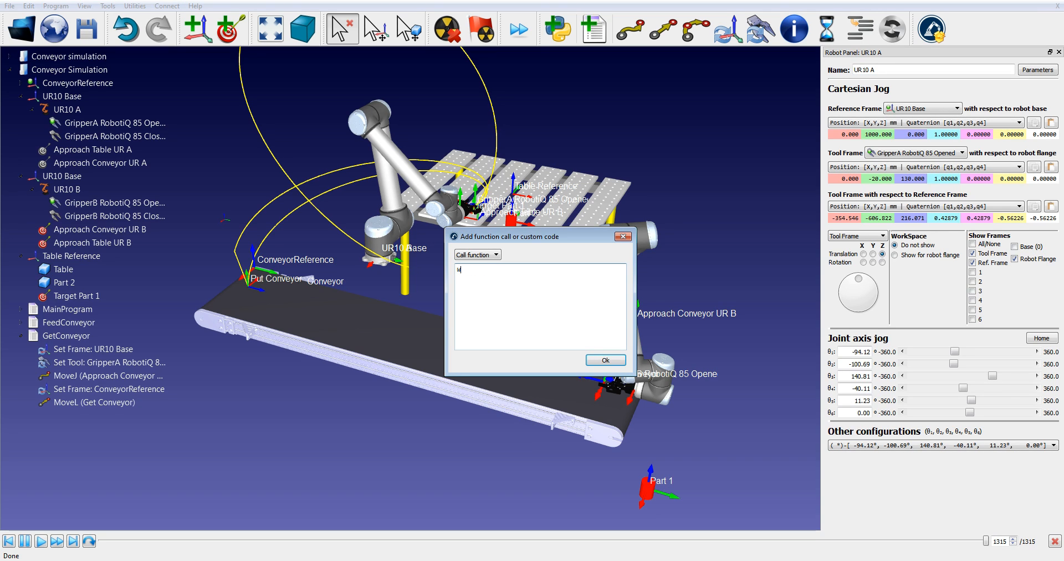
text(aitForPart)
click(606, 359)
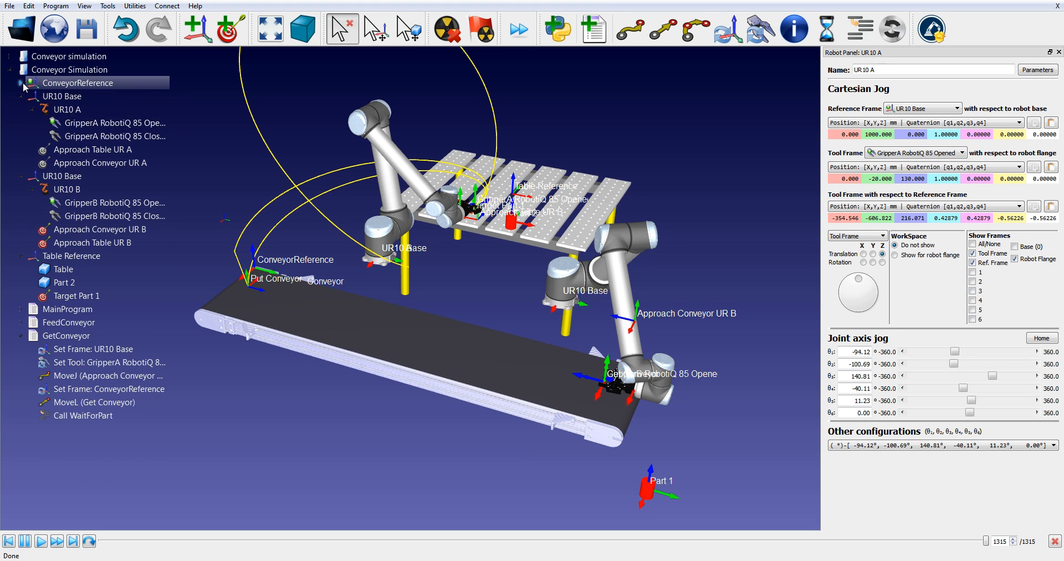
Run the conveyor's WaitForPart Python script as a test and stop it.
click(66, 82)
double_click(67, 150)
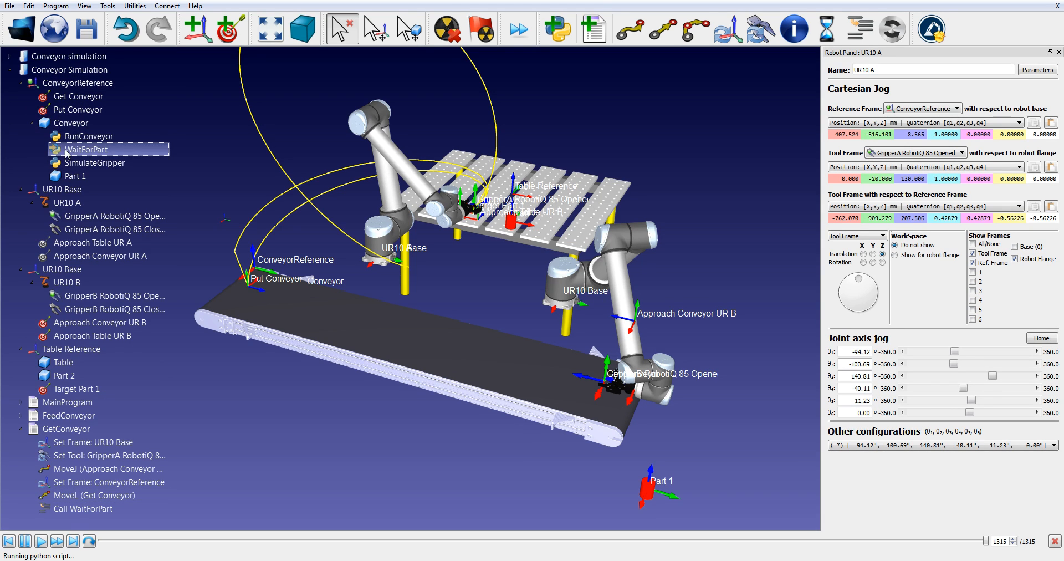
right_click(128, 156)
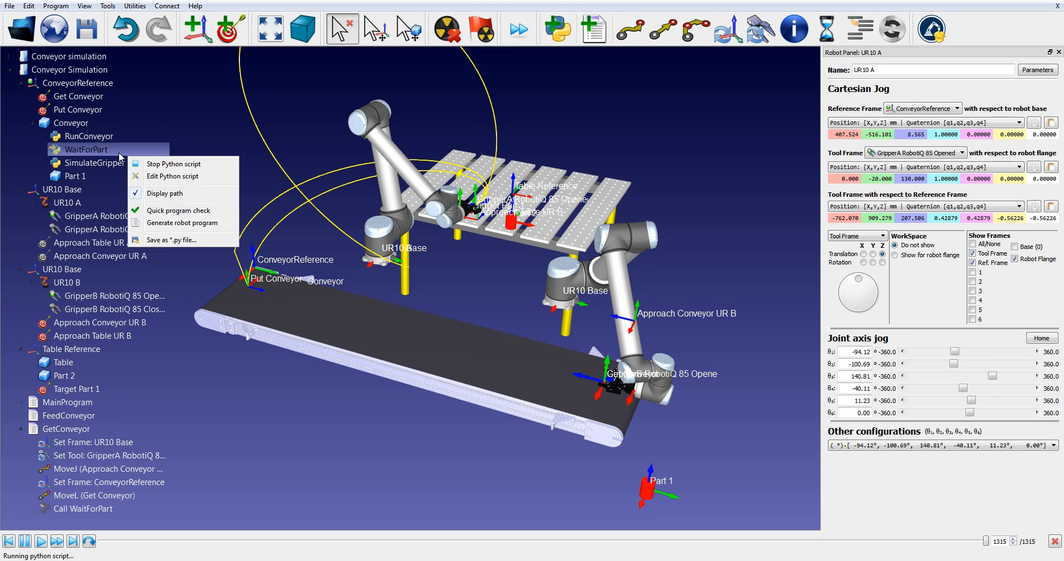
click(167, 164)
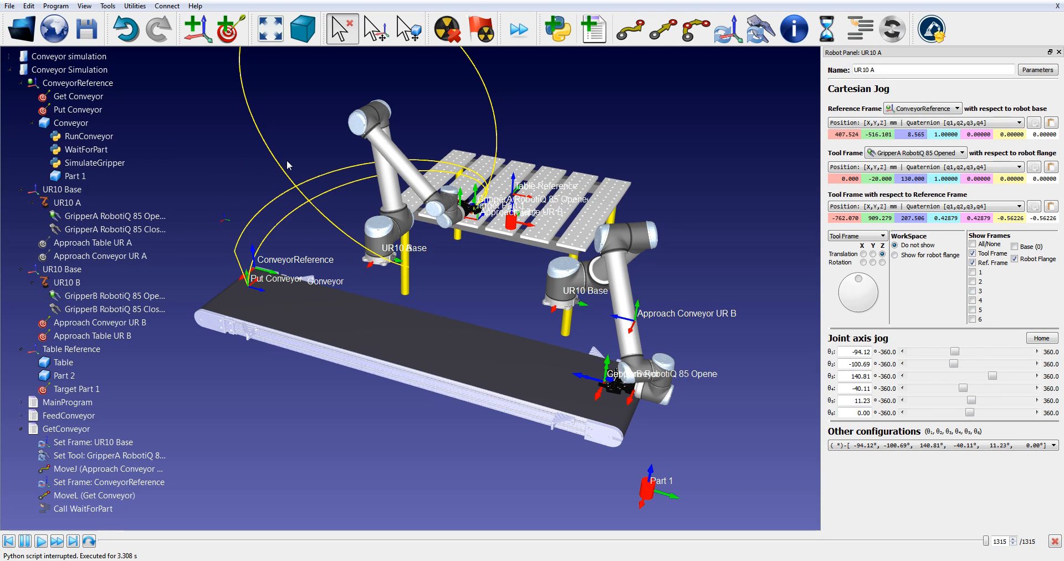
click(24, 84)
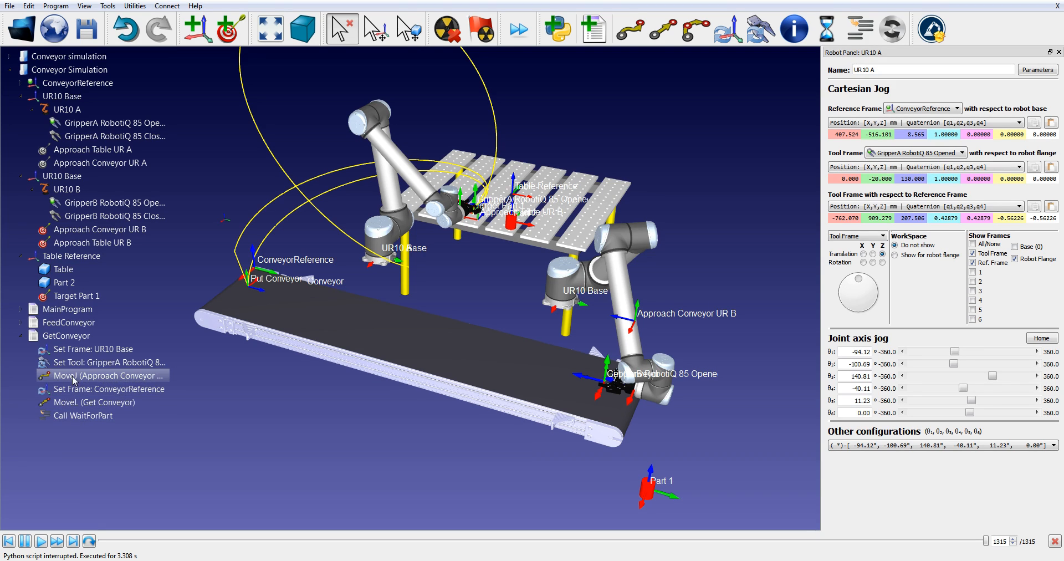
Move UR10 B to Approach Conveyor UR B and add a linear move to it at the end of GetConveyor.
double_click(80, 233)
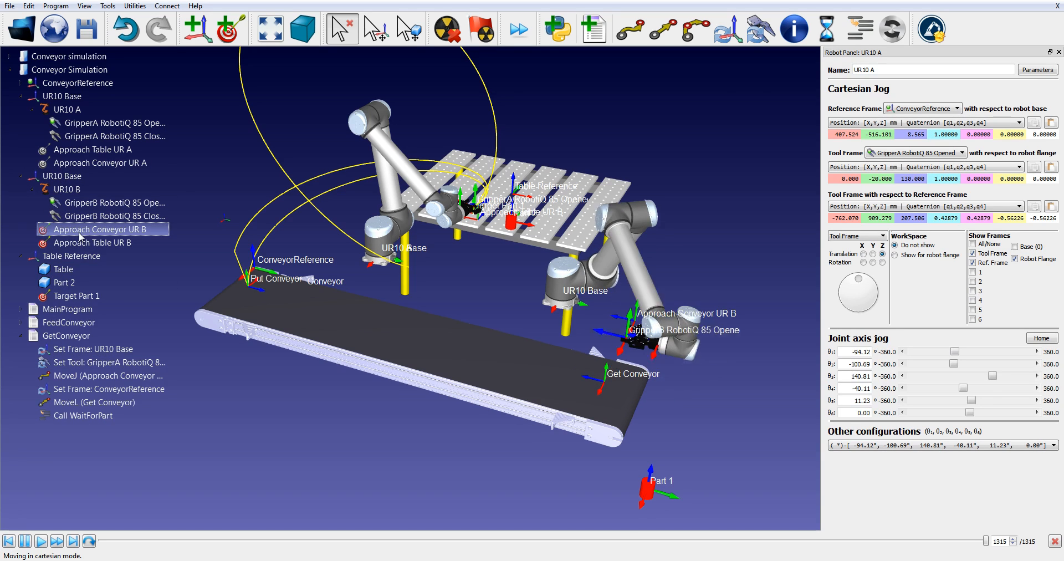
click(630, 29)
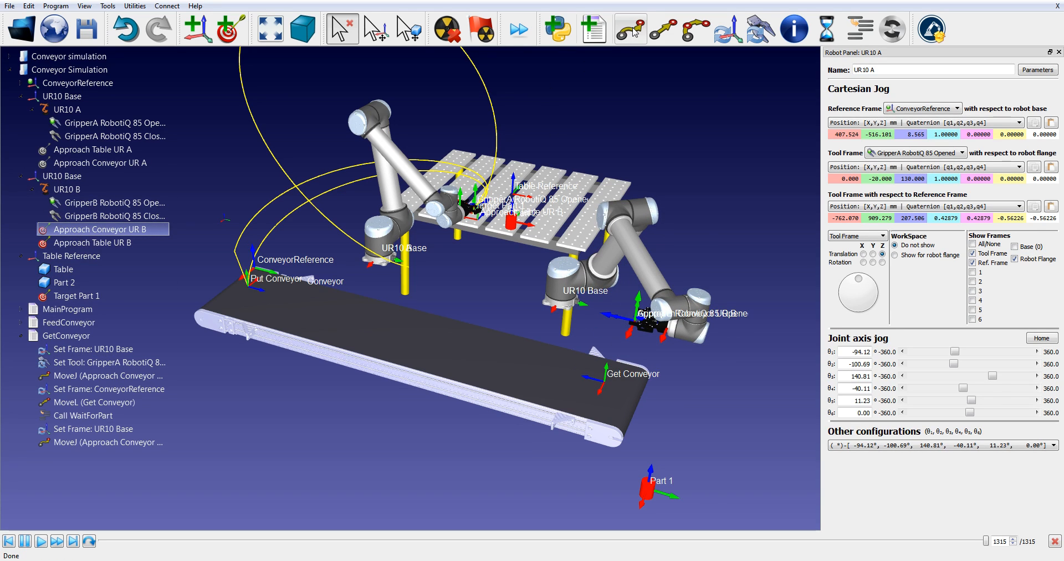
right_click(101, 441)
click(138, 504)
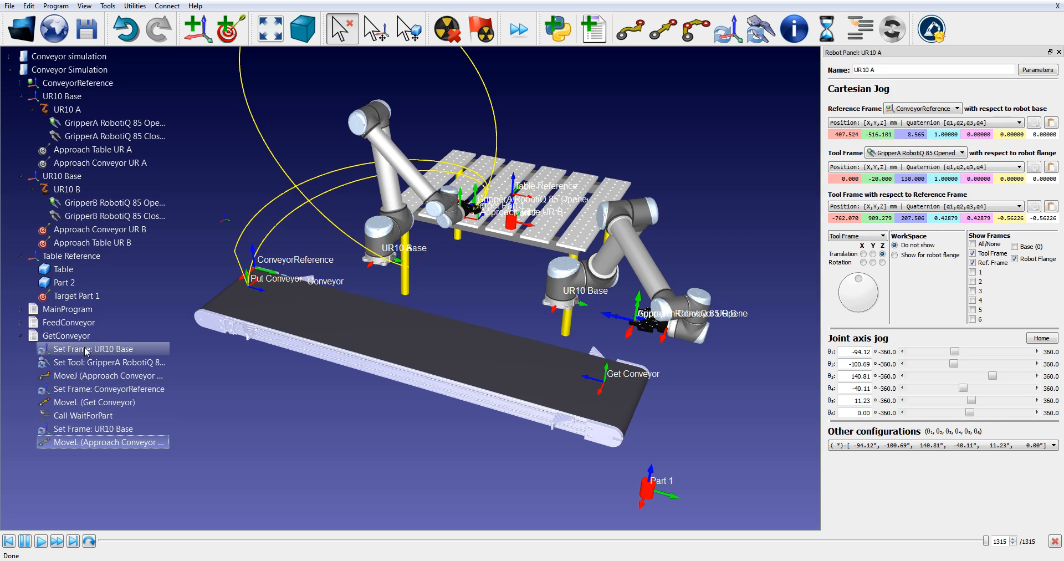
Link the GetConveyor program to UR10 B and test-run it.
double_click(78, 337)
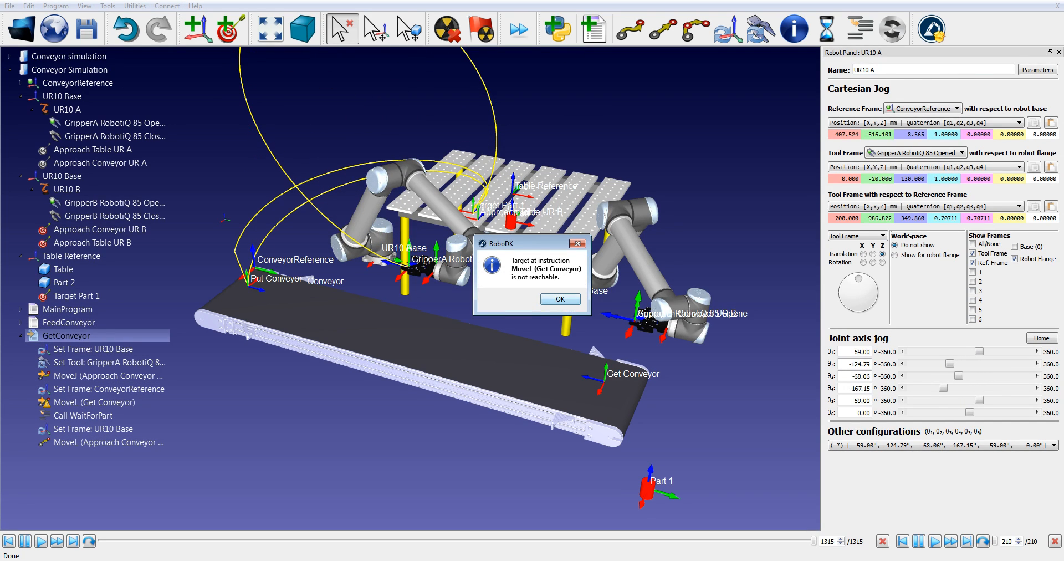
click(572, 246)
right_click(55, 326)
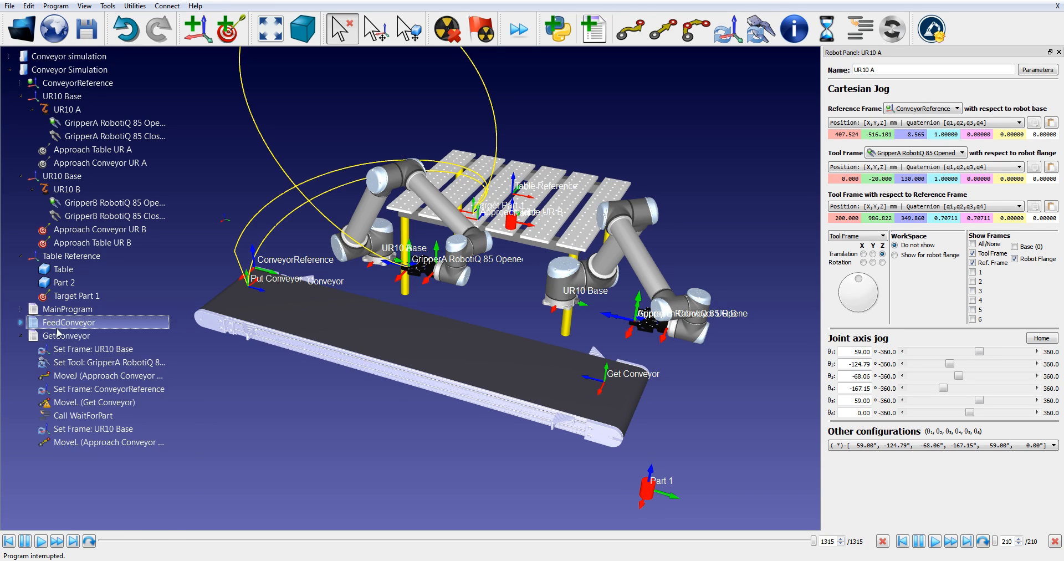
click(32, 337)
right_click(44, 336)
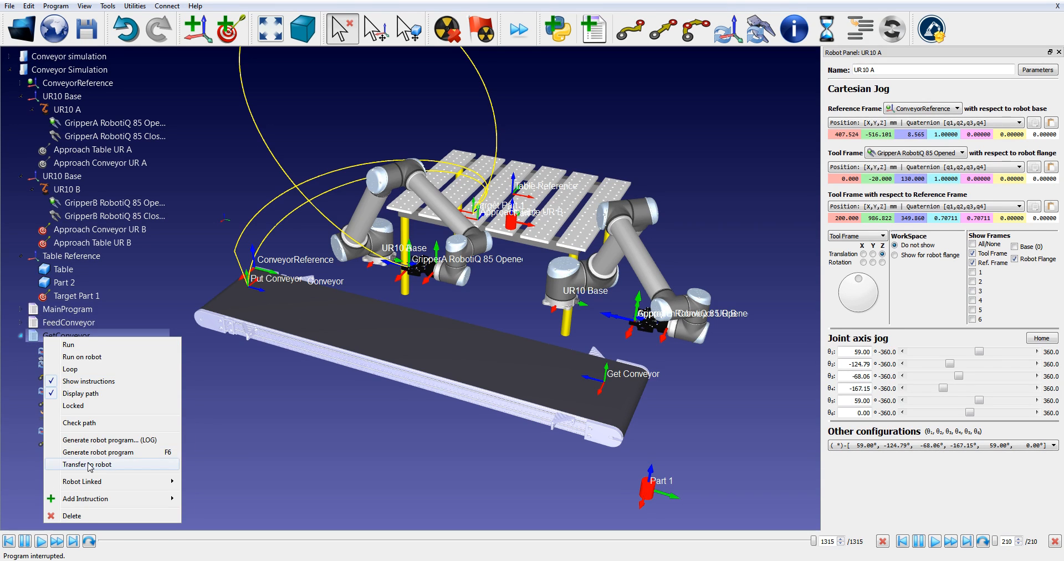
mouse_move(92, 482)
click(208, 495)
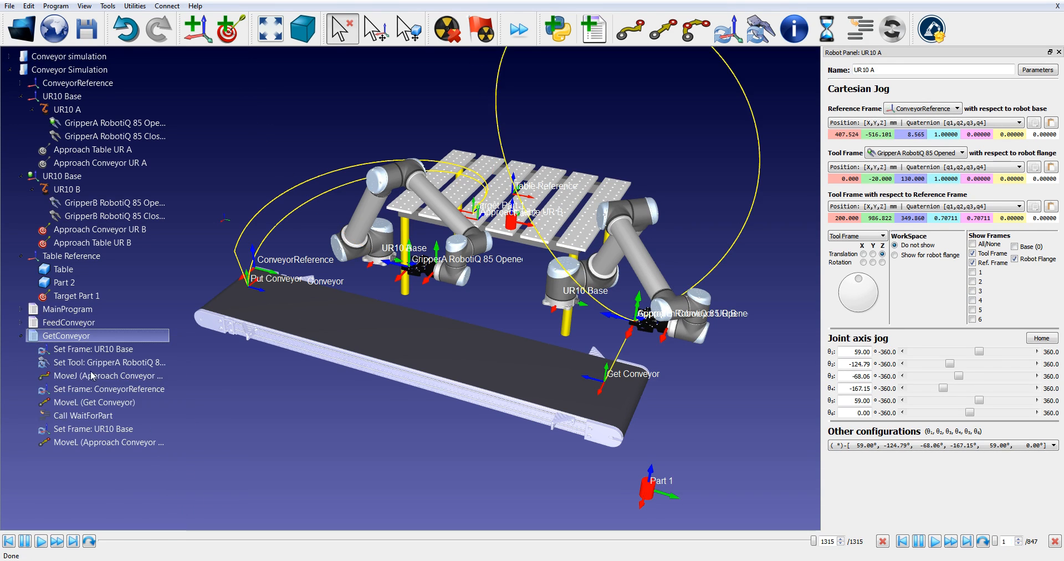
double_click(66, 336)
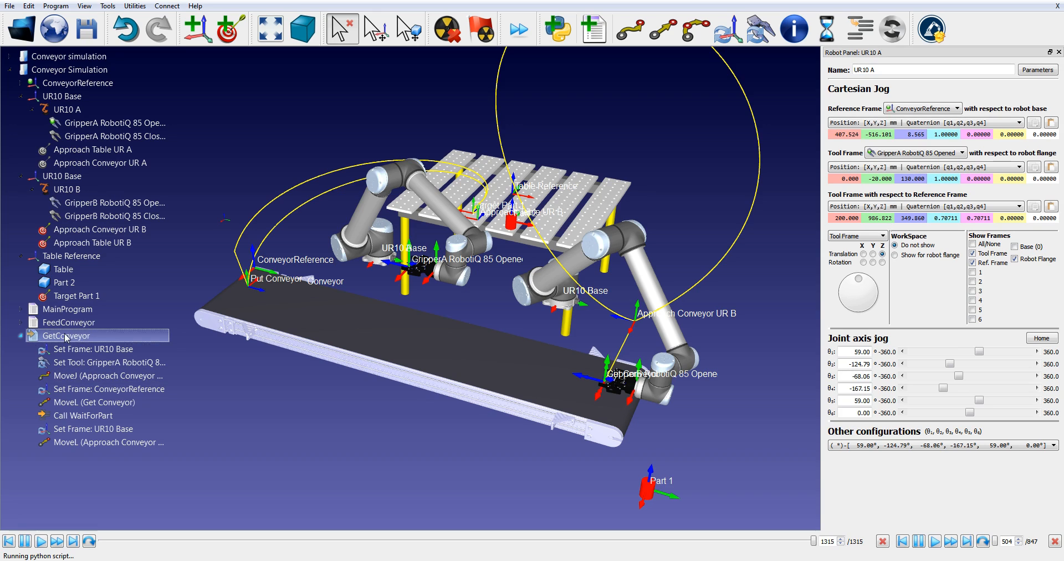
double_click(65, 334)
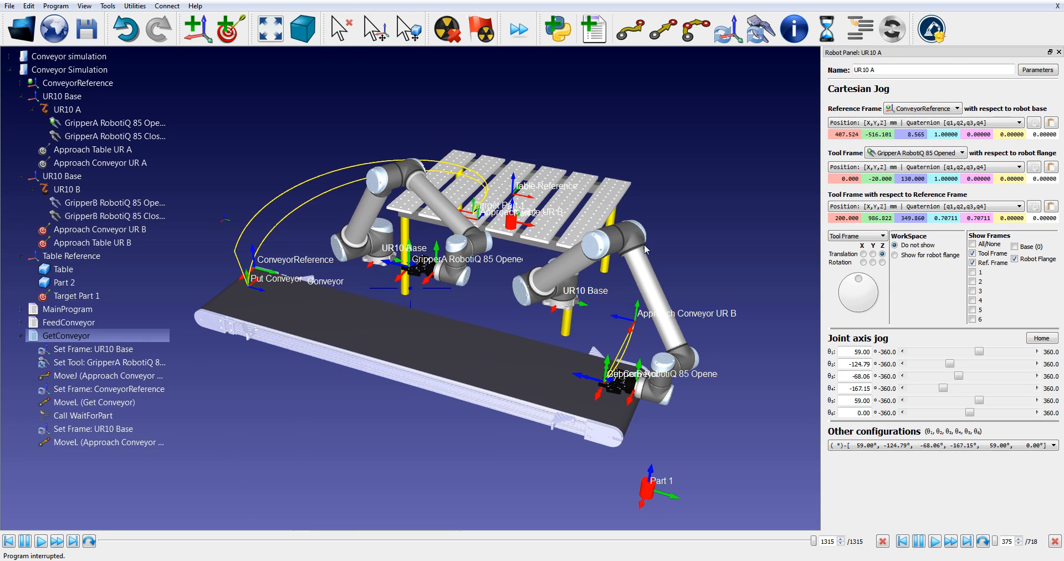
Move UR10 B to Approach Table UR B and add a joint move to it in GetConveyor.
drag(645, 249, 351, 271)
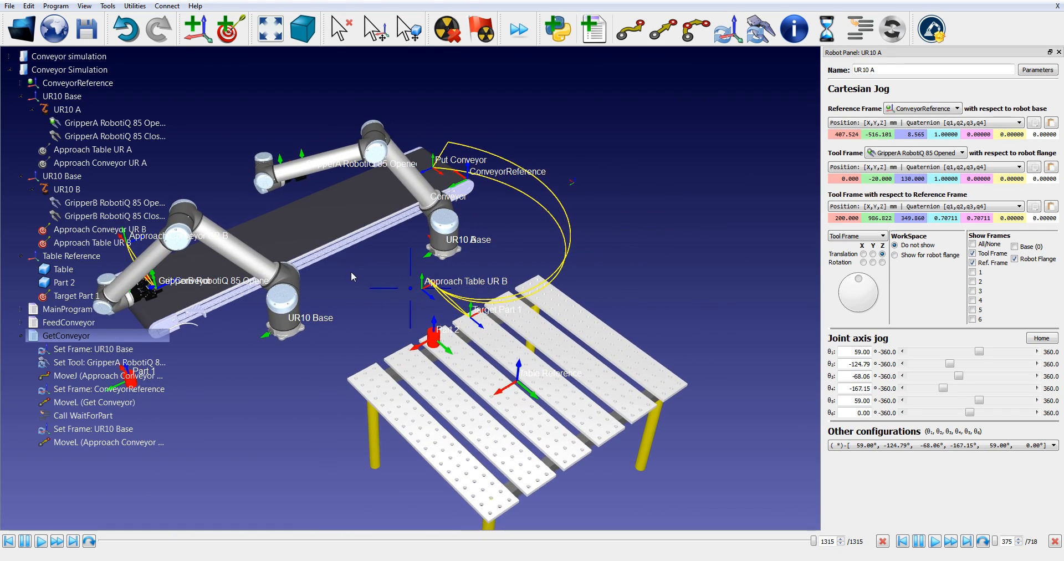
double_click(424, 283)
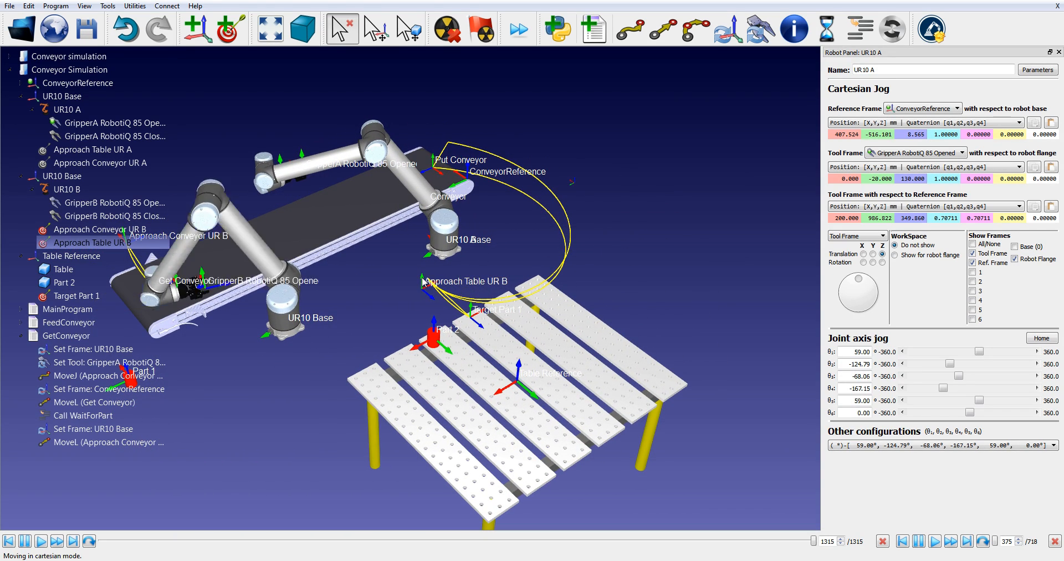
click(623, 33)
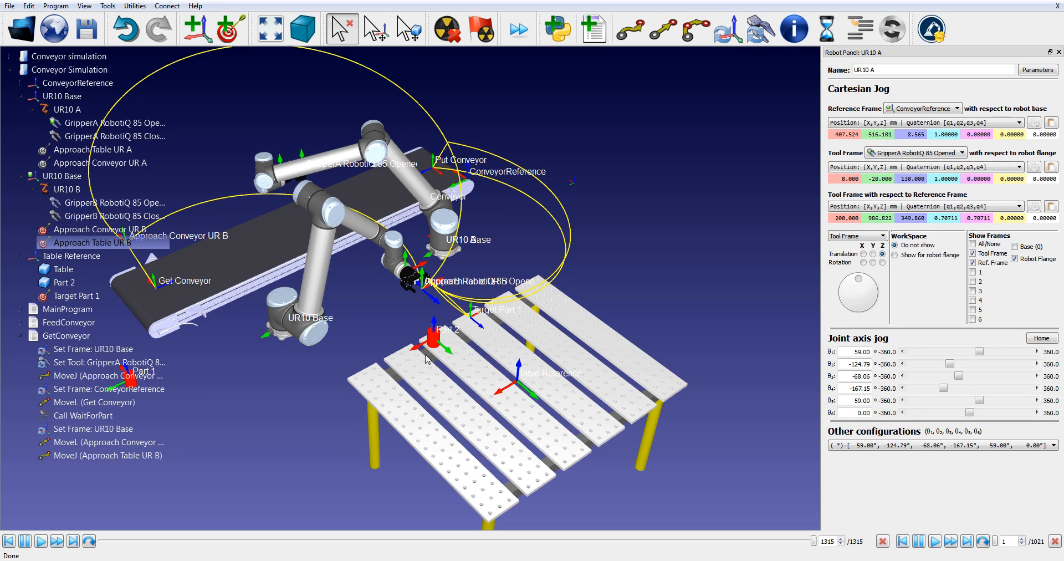
Set UR10 A's reference frame to Table Reference and make Target Part 1 a Cartesian target.
drag(516, 397, 575, 354)
click(922, 109)
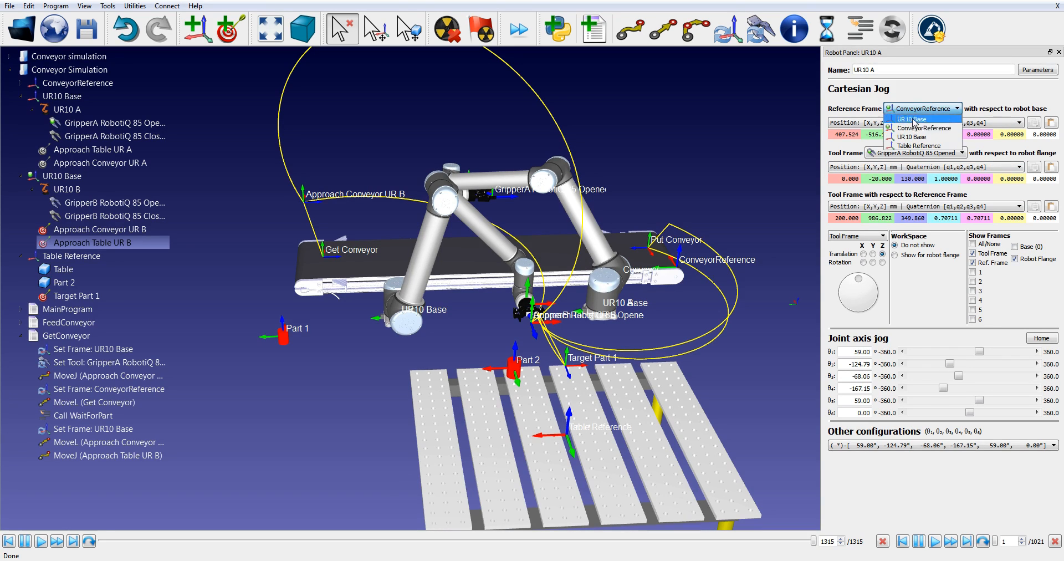
click(917, 146)
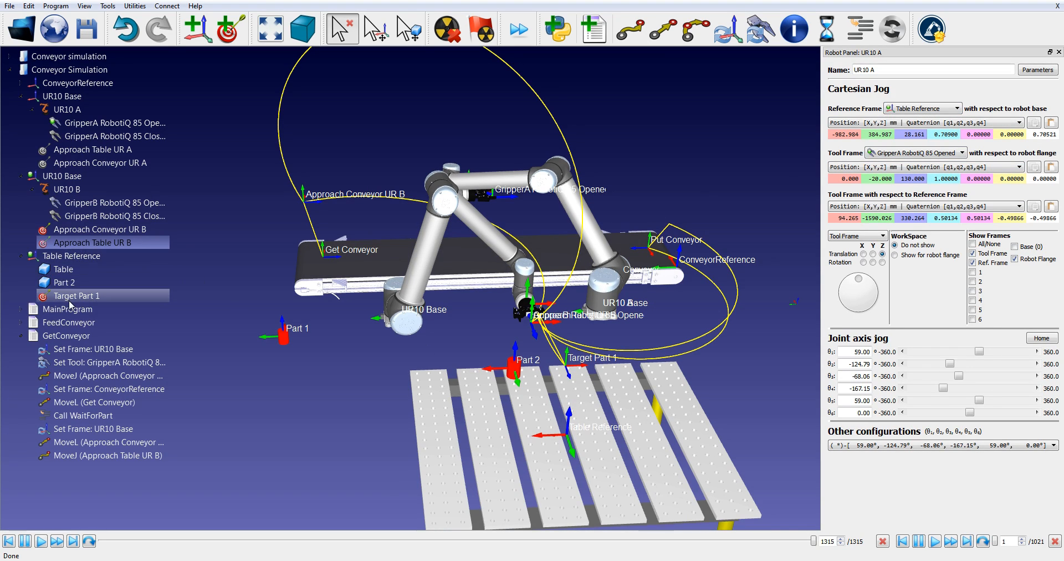
double_click(71, 297)
right_click(111, 298)
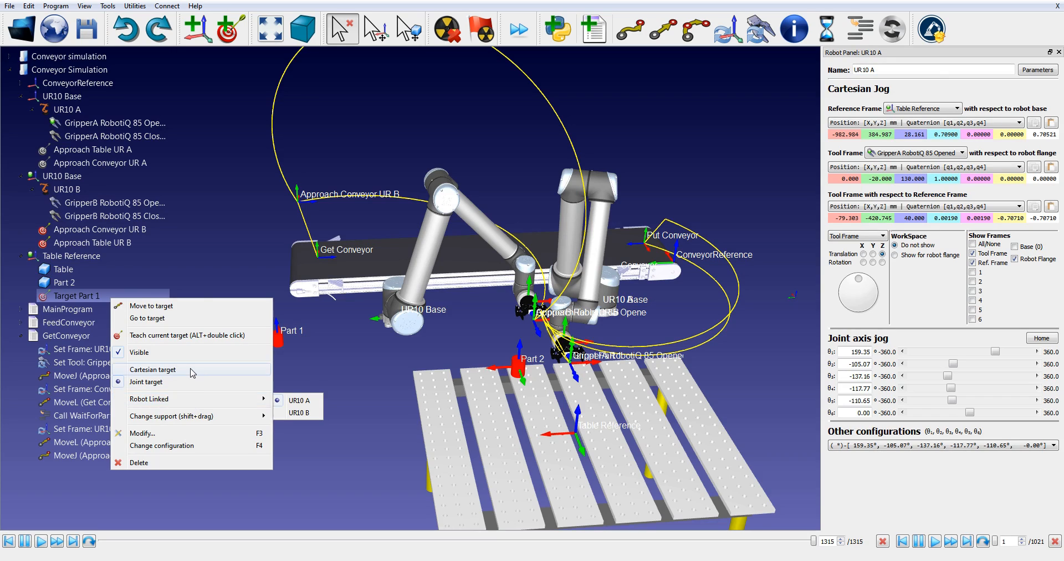
click(191, 369)
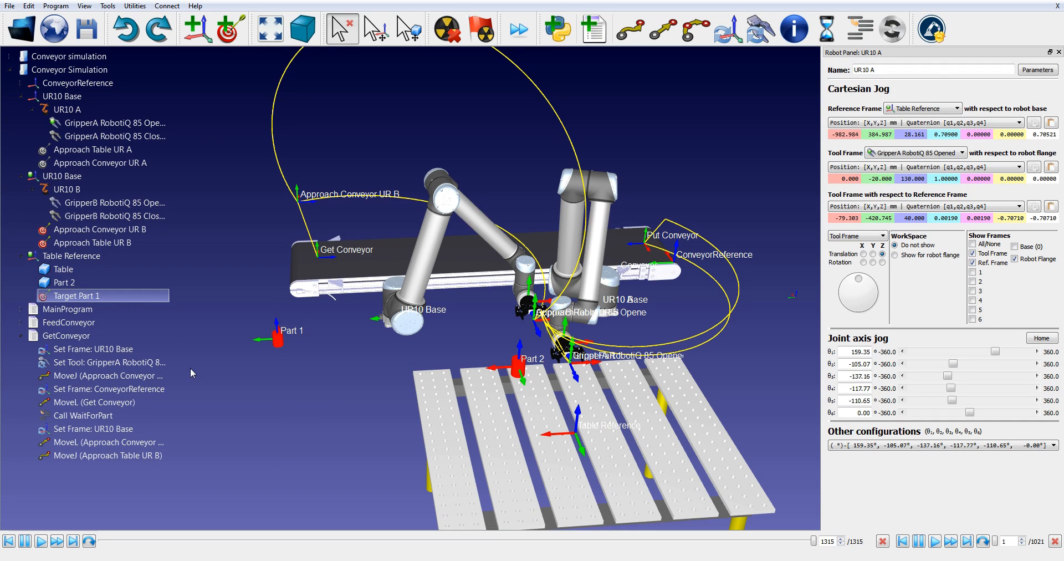
Set UR10 B's reference frame to Table Reference and its tool frame to GripperB RobotiQ 85 Opened.
click(1058, 53)
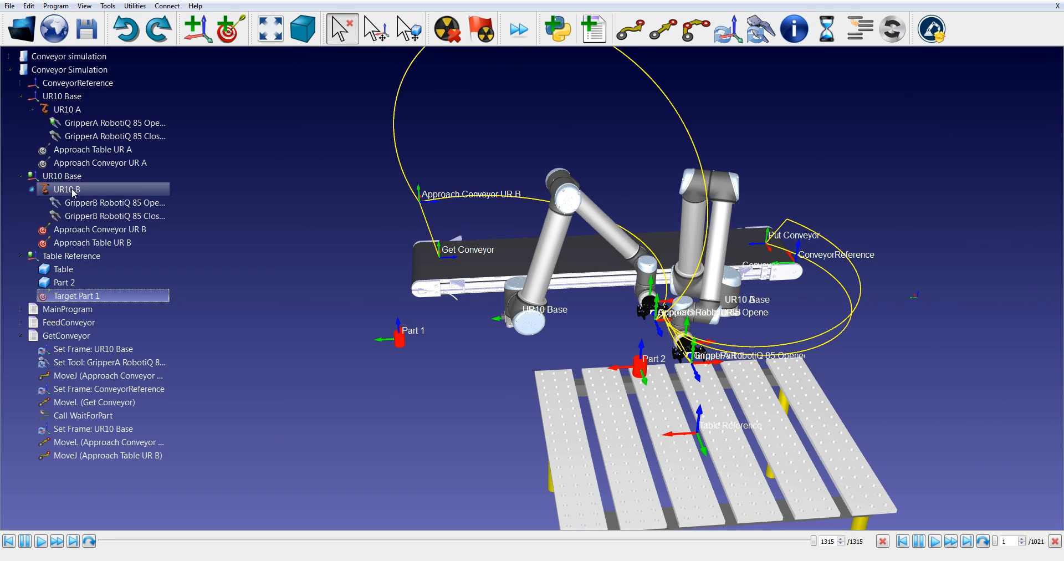
double_click(122, 190)
click(954, 109)
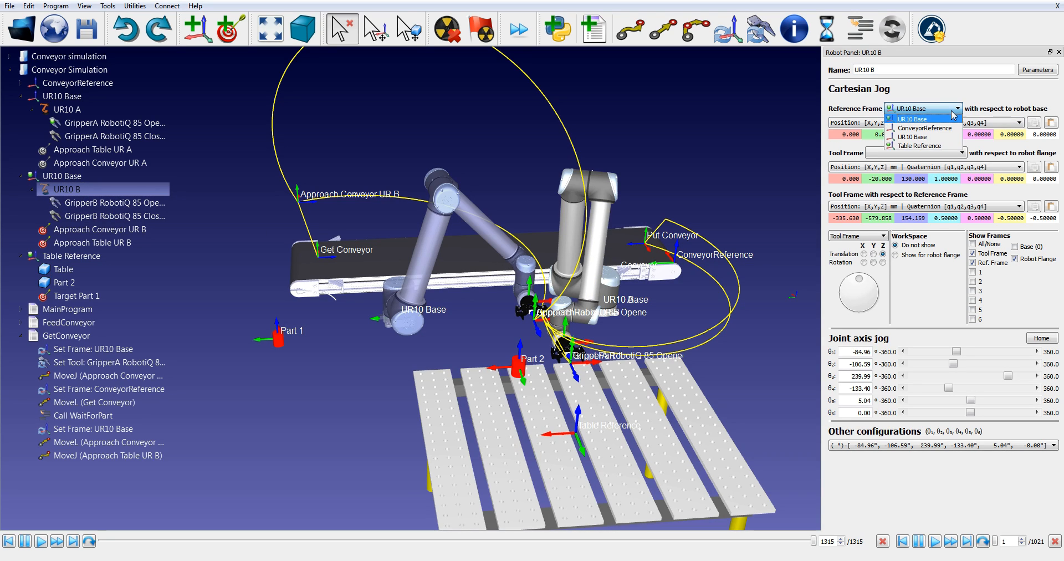
click(920, 146)
click(922, 153)
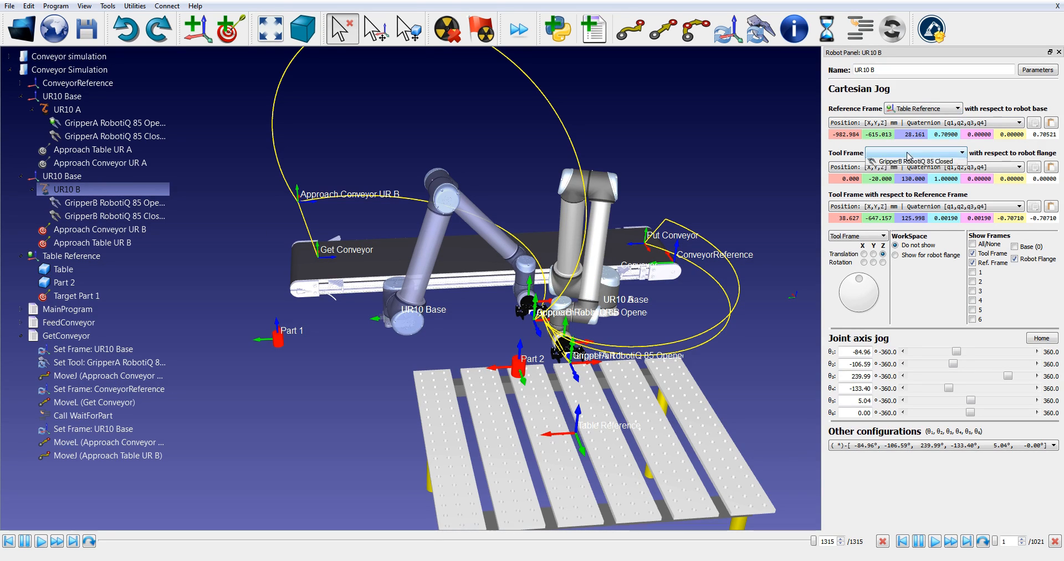
click(916, 163)
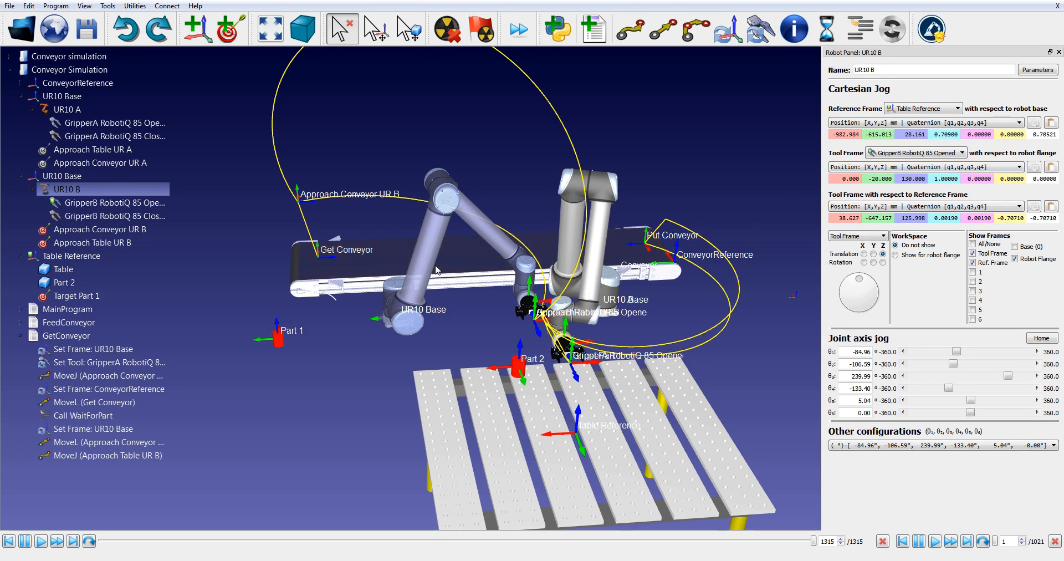
Link Target Part 1 to UR10 B.
right_click(76, 298)
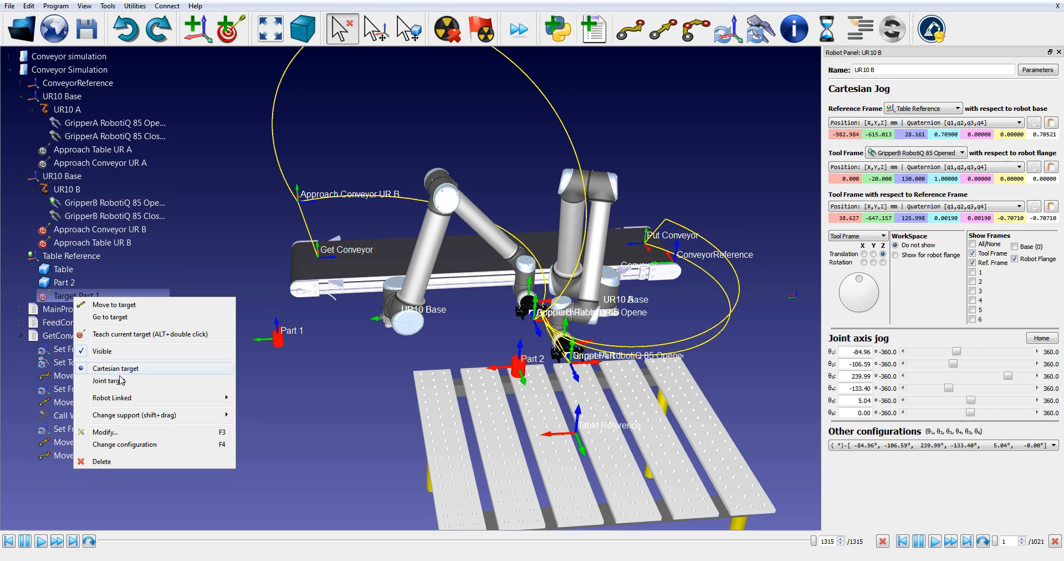
mouse_move(172, 399)
click(259, 412)
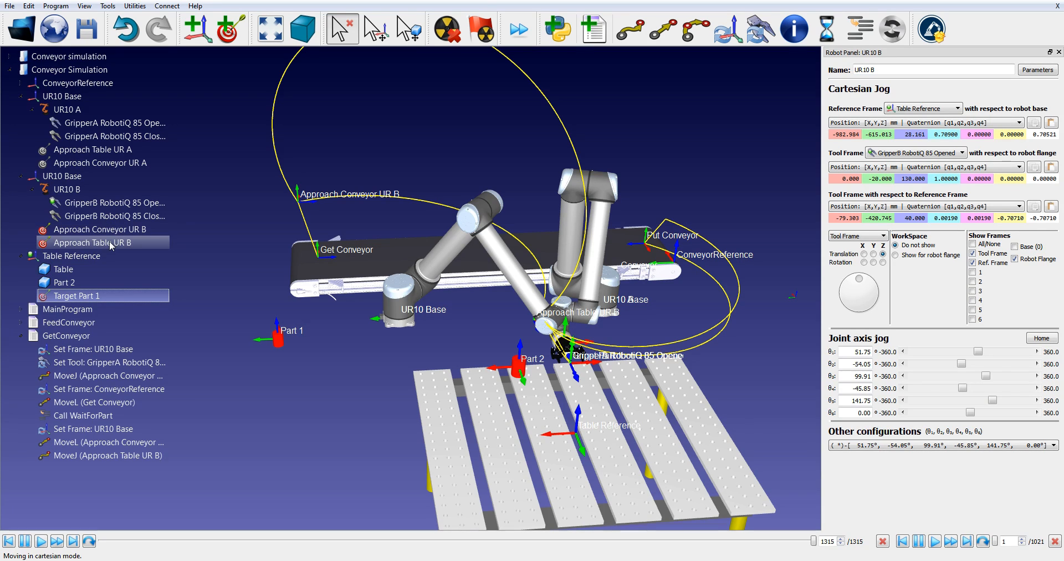
Test UR10 B's motion between Approach Table UR B and Target Part 1, and add a linear move to Target Part 1 in GetConveyor.
double_click(111, 245)
double_click(78, 295)
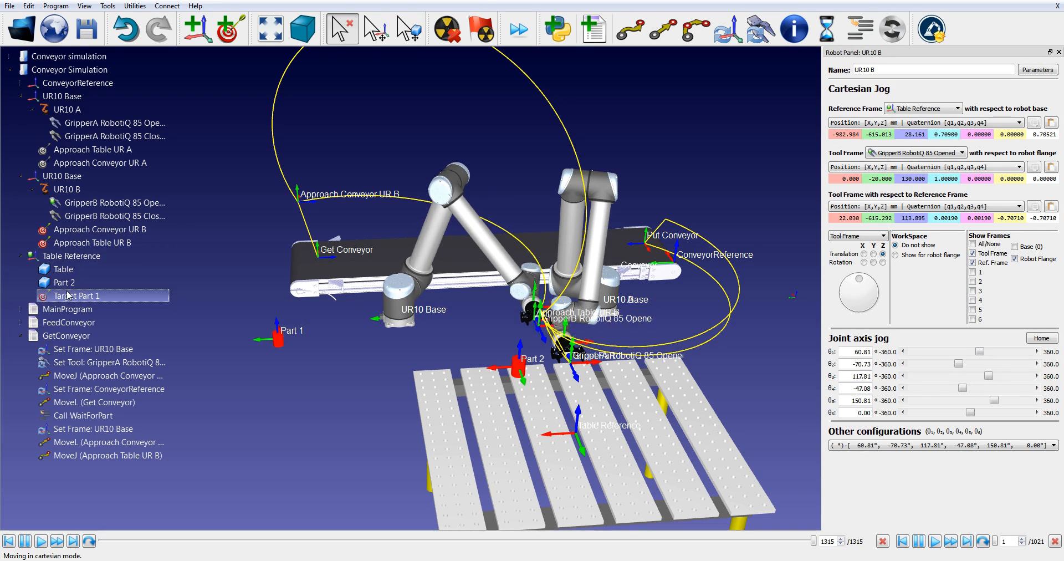
double_click(83, 243)
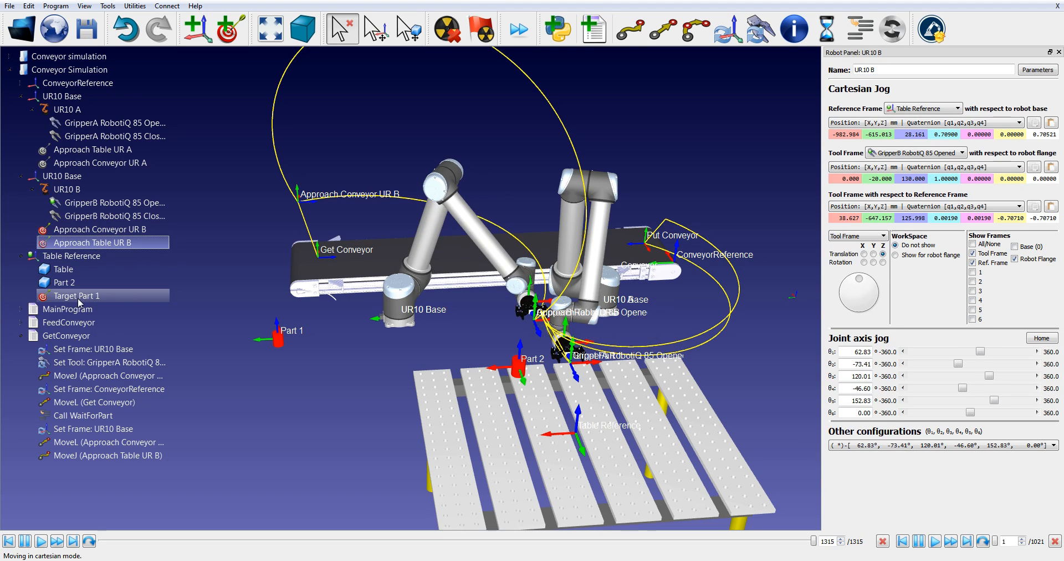
double_click(77, 296)
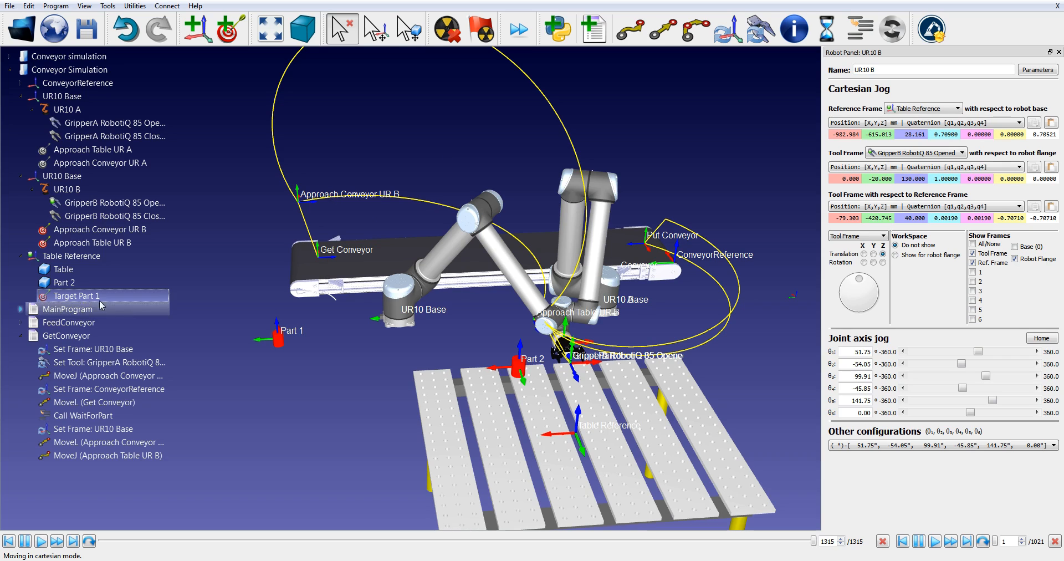
click(483, 225)
click(656, 38)
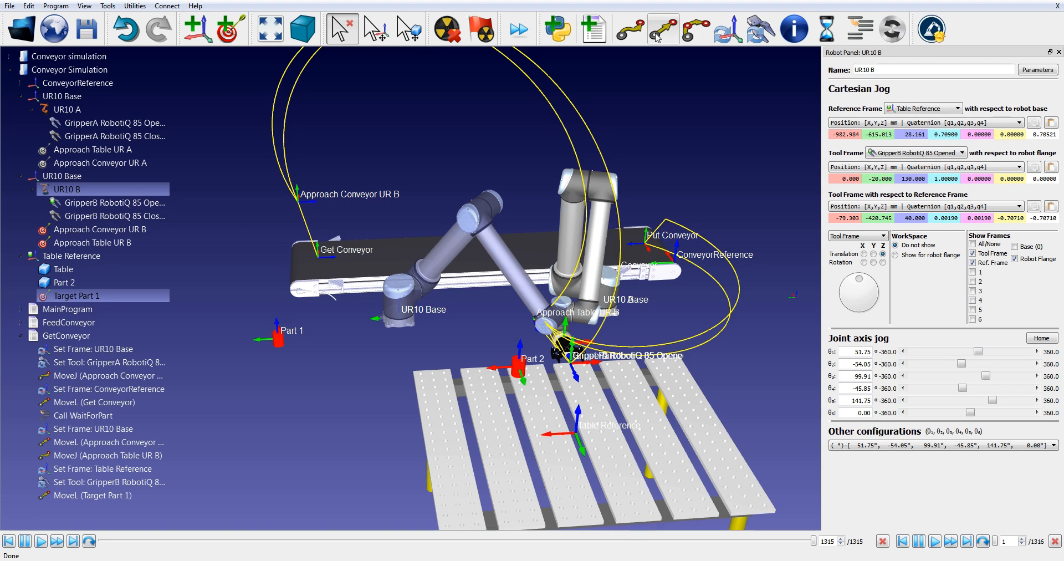
Add an event to GetConveyor that detaches objects from GripperB RobotiQ 85 Opened and attaches them to Table Reference.
click(893, 29)
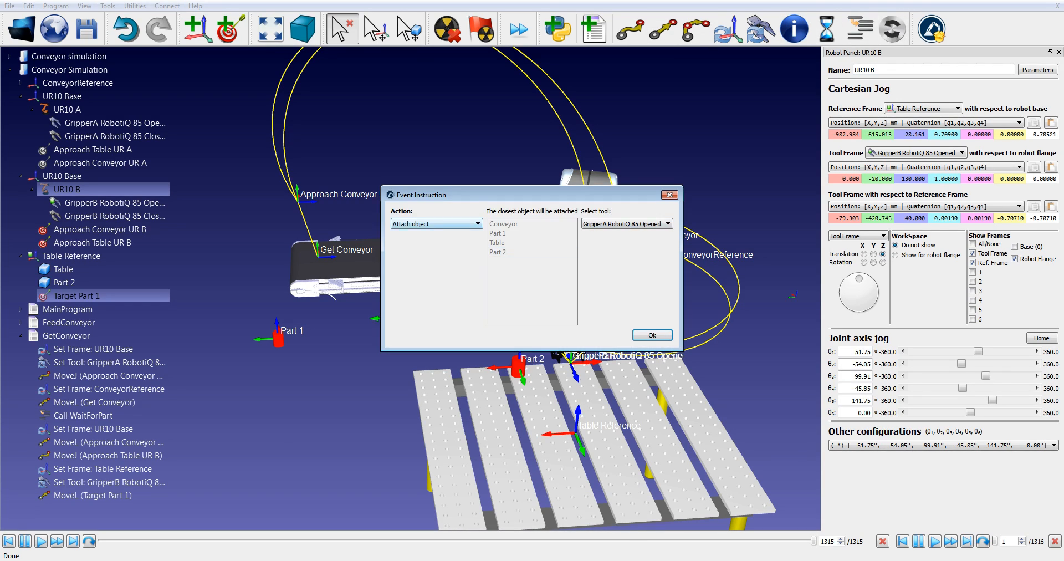
click(437, 224)
click(426, 239)
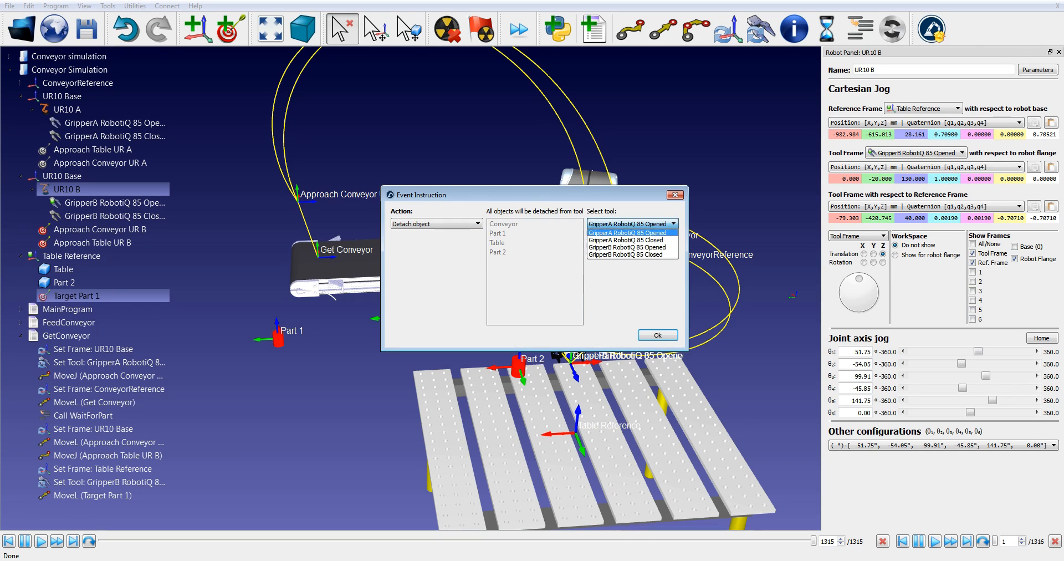
click(632, 223)
click(626, 248)
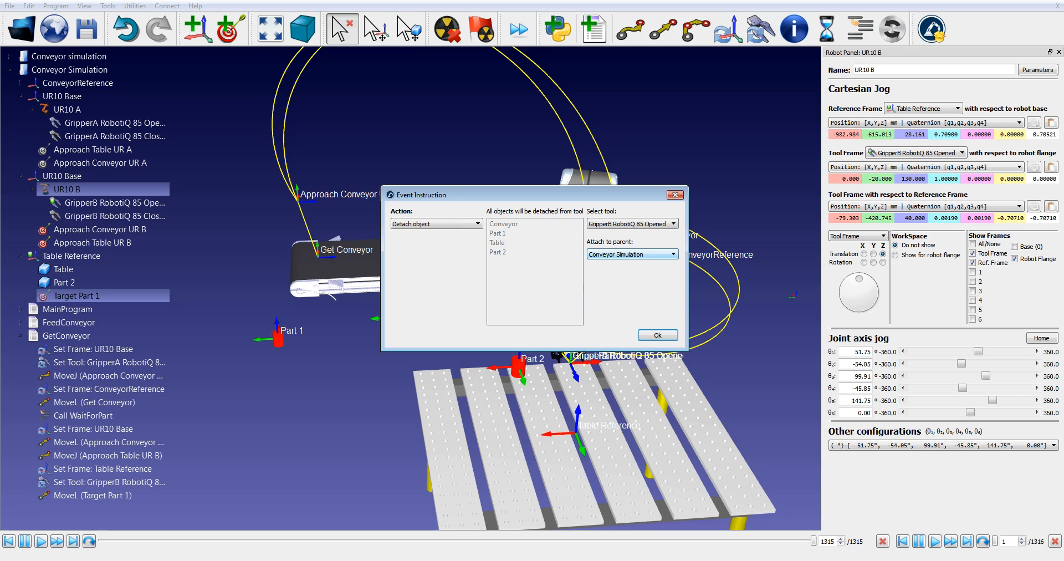
click(632, 254)
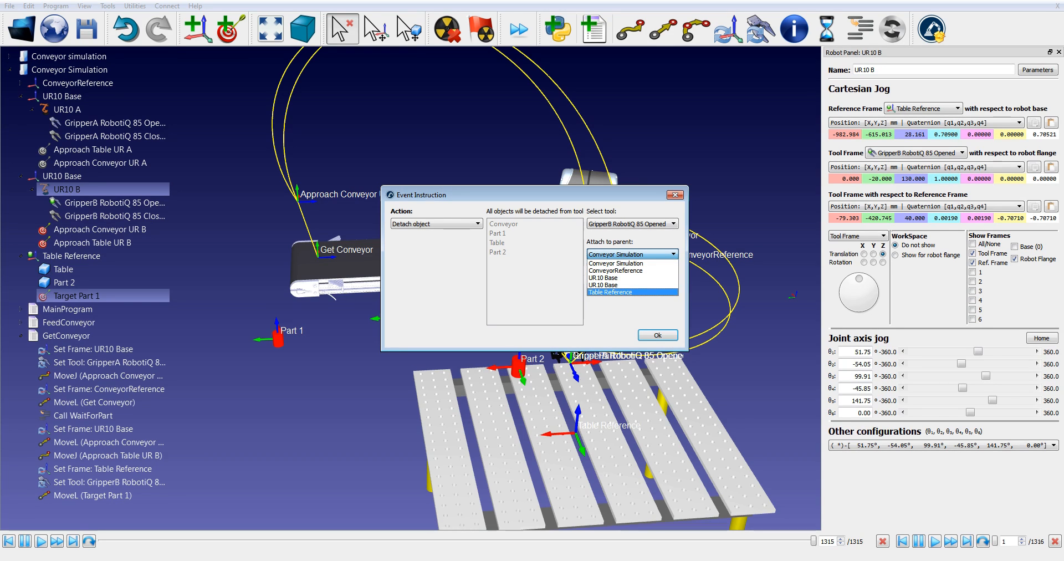
click(632, 293)
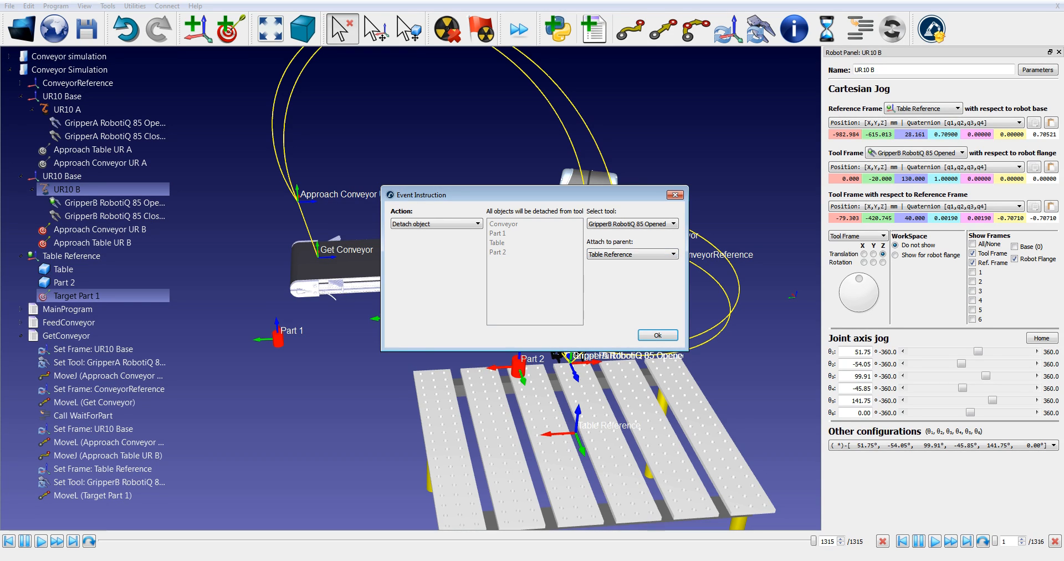
click(657, 334)
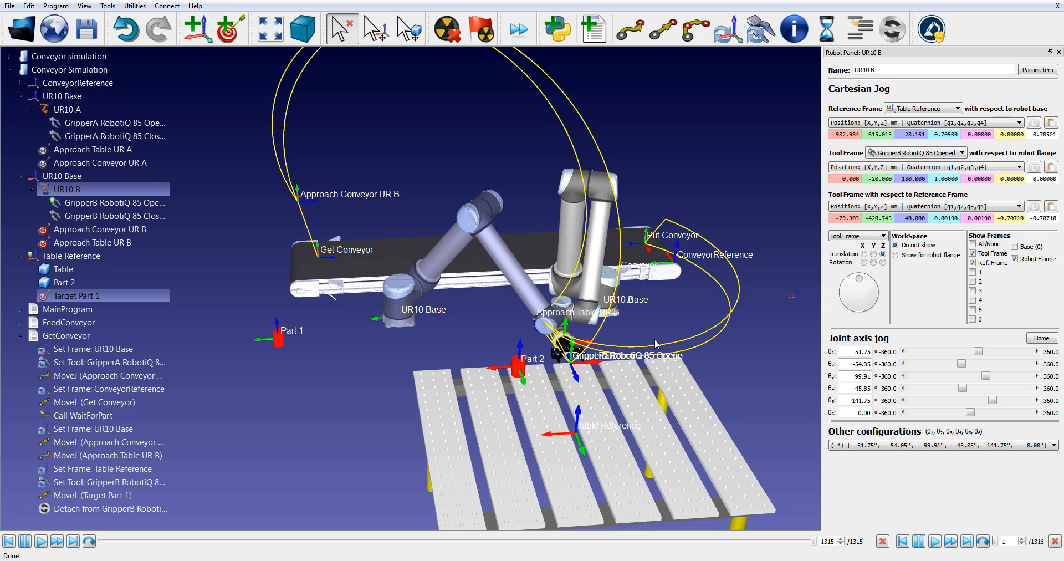
Test-run the GetConveyor program, stop it, and save the station.
double_click(60, 336)
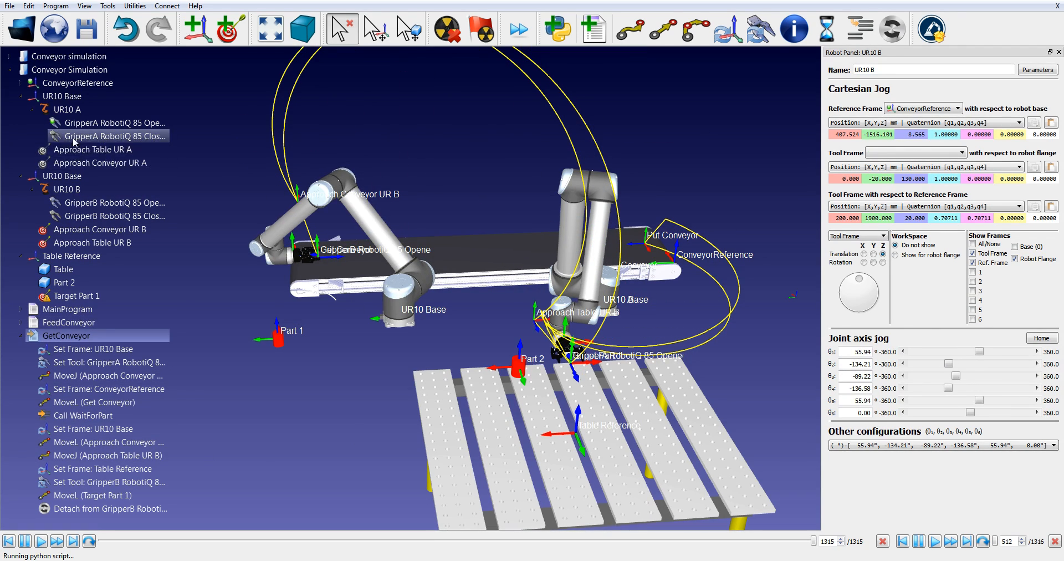
click(382, 146)
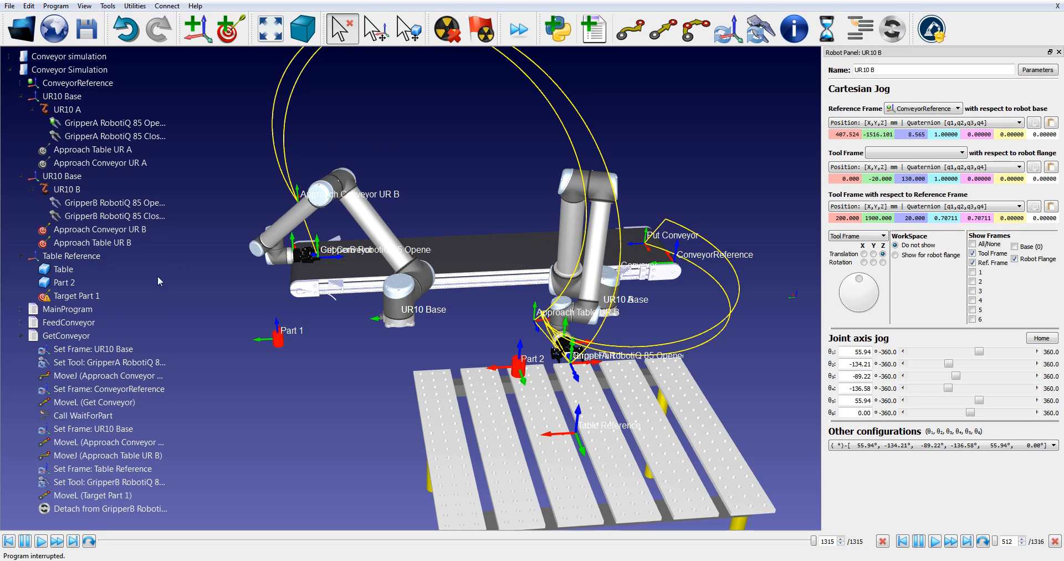
click(87, 27)
Run MainProgram to check how UR10 B handles the part from the conveyor to the table.
double_click(64, 310)
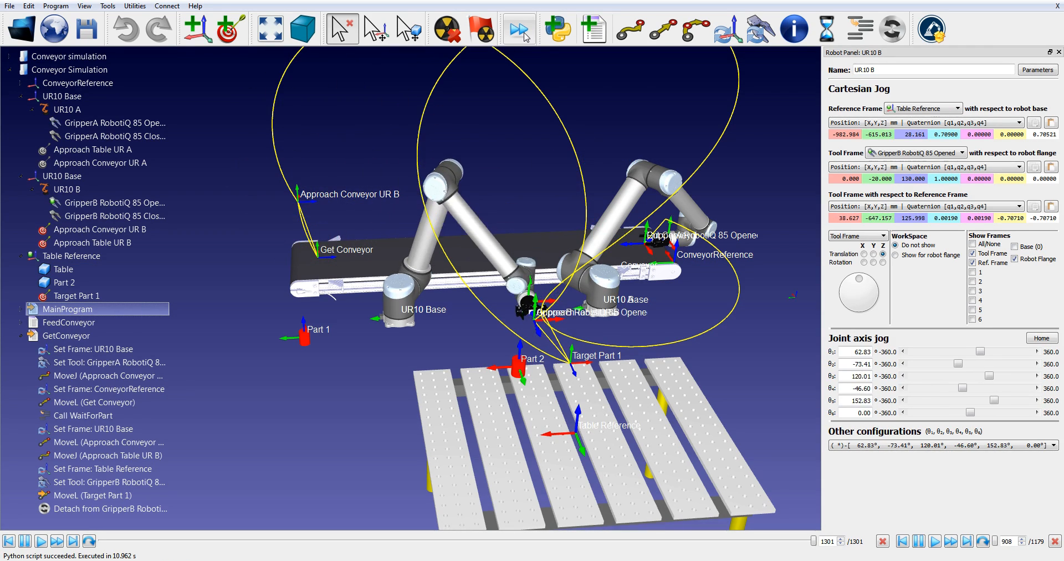
click(87, 481)
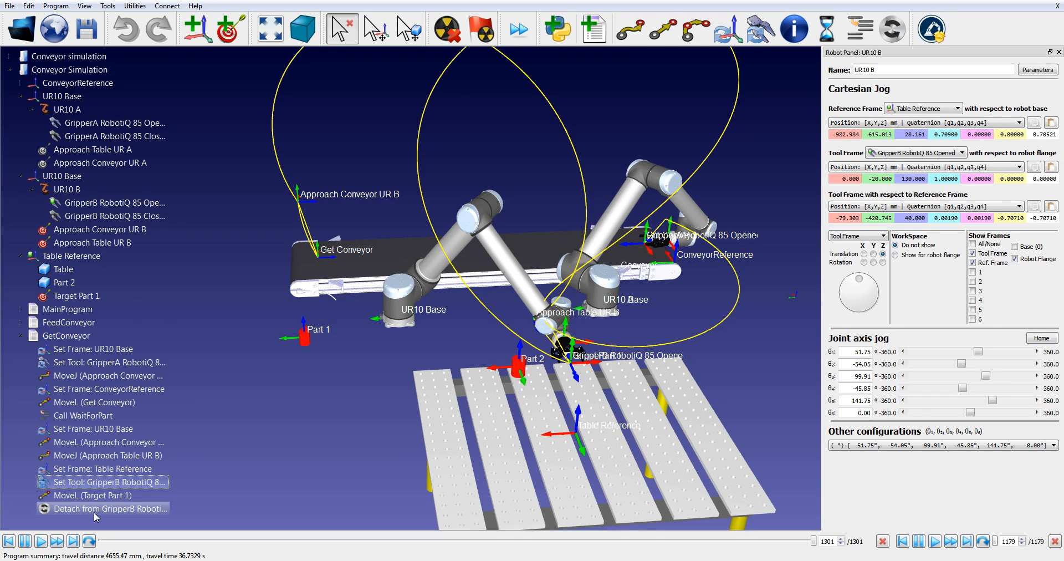
Insert an attach-object event for GripperB RobotiQ 85 Opened after Call WaitForPart in GetConveyor.
click(86, 416)
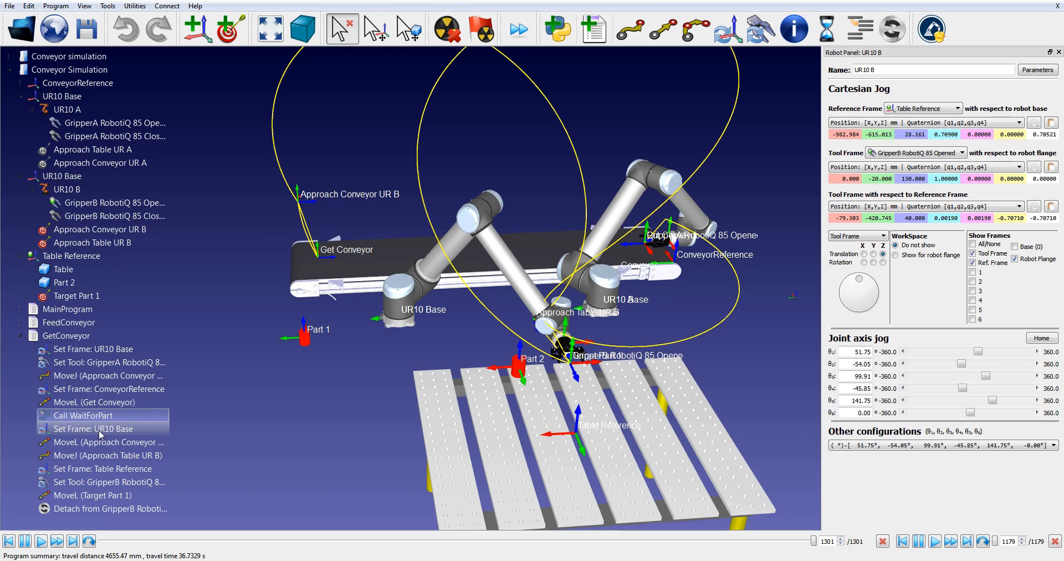
click(868, 40)
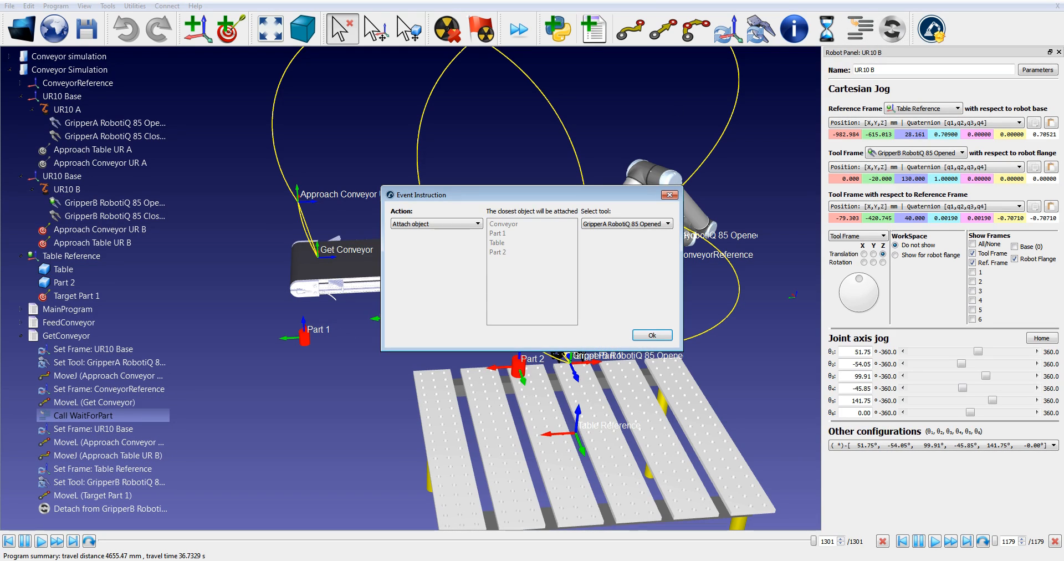
click(620, 247)
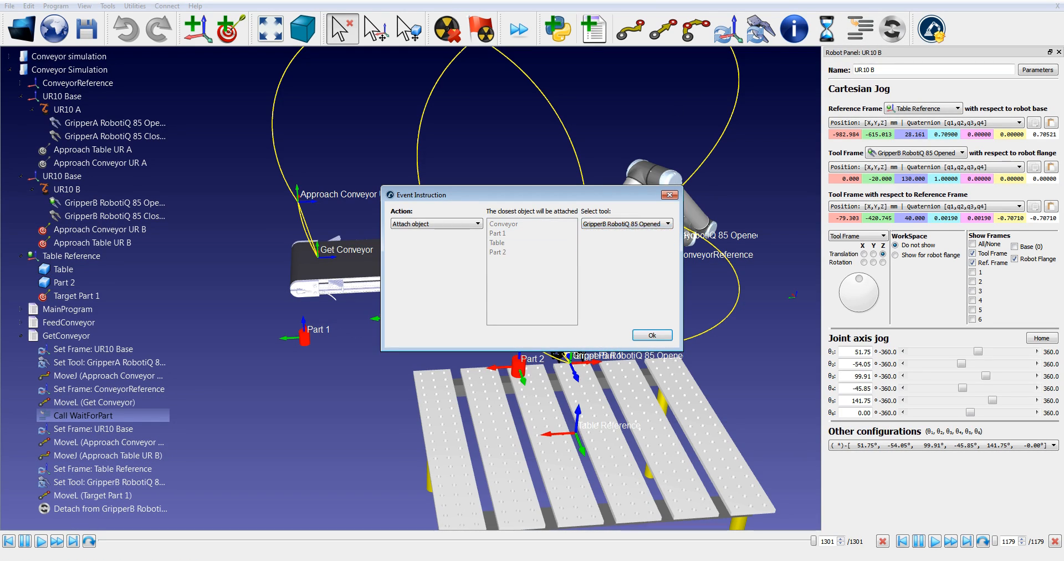
click(652, 335)
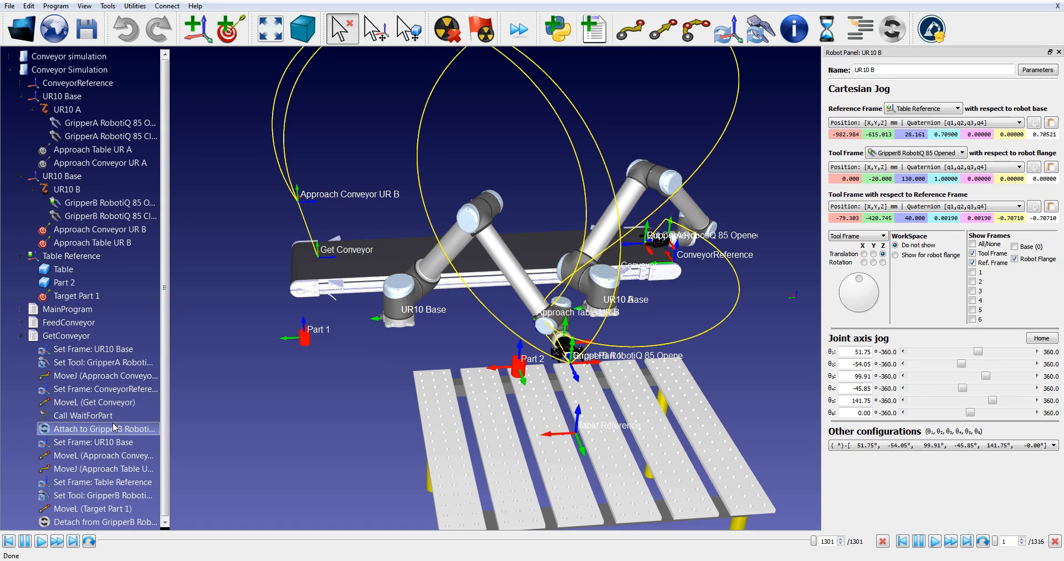
Simulate MainProgram with the new attach event, and test UR10 B's moves to Approach Conveyor UR B and Approach Table UR B.
double_click(57, 308)
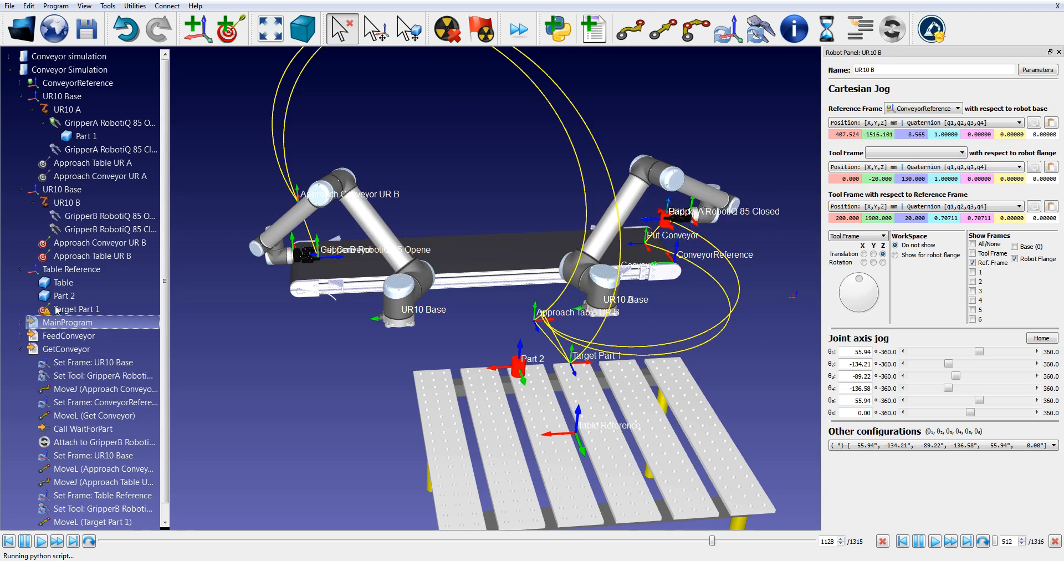
click(520, 30)
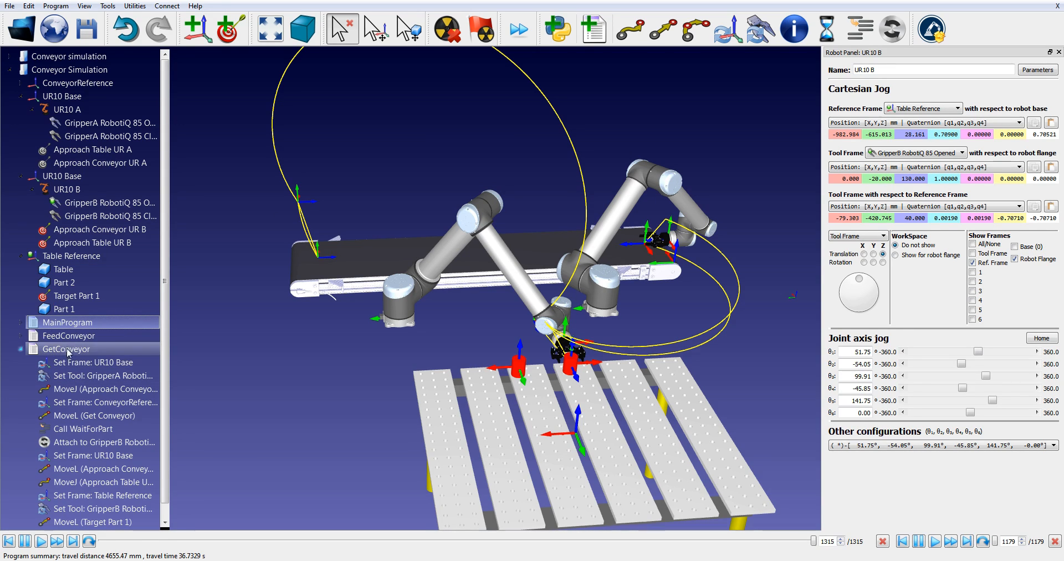
double_click(79, 231)
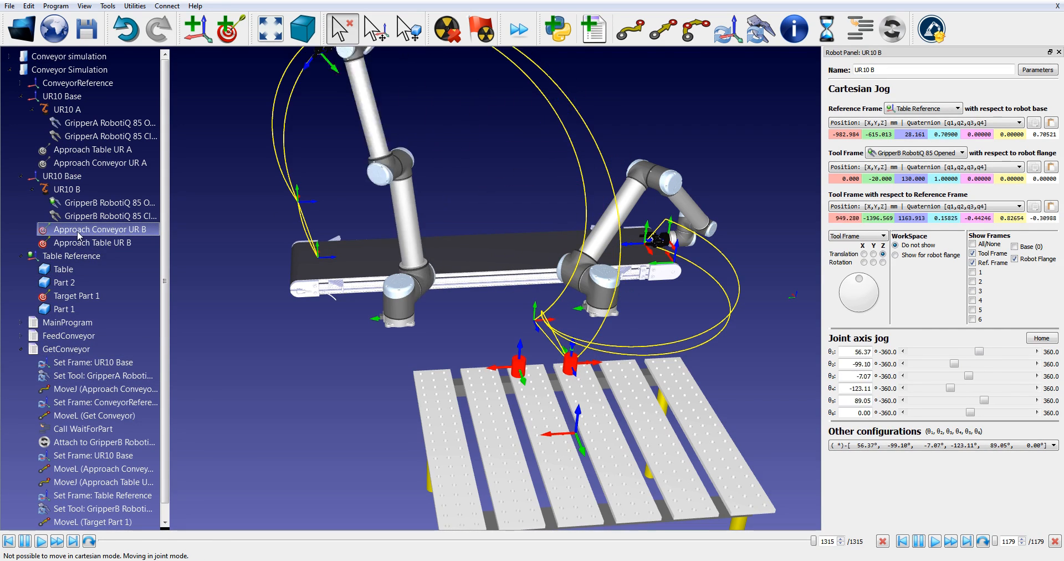
double_click(85, 244)
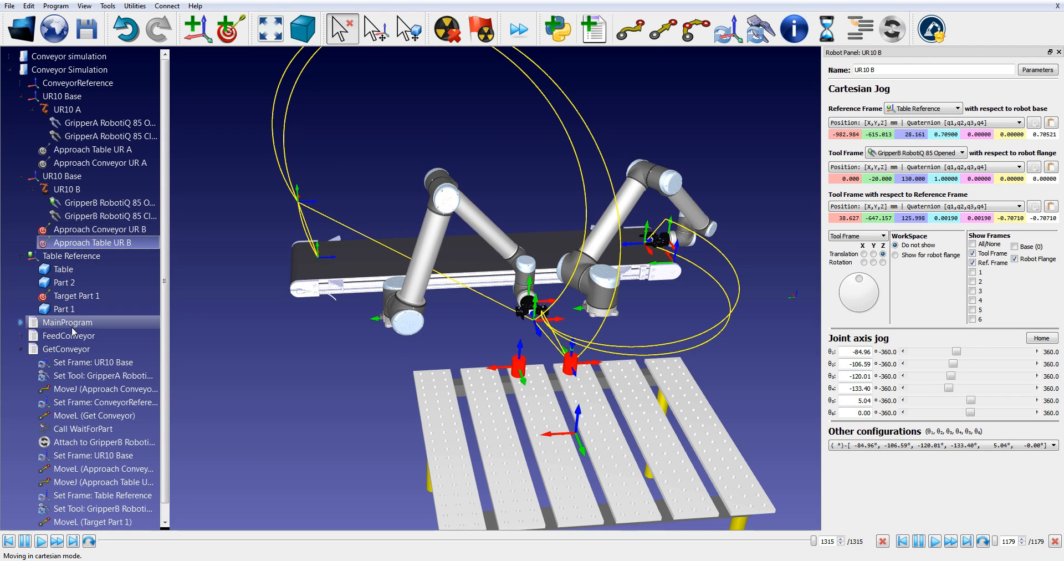
Generate the robot program for FeedConveyor.
right_click(56, 340)
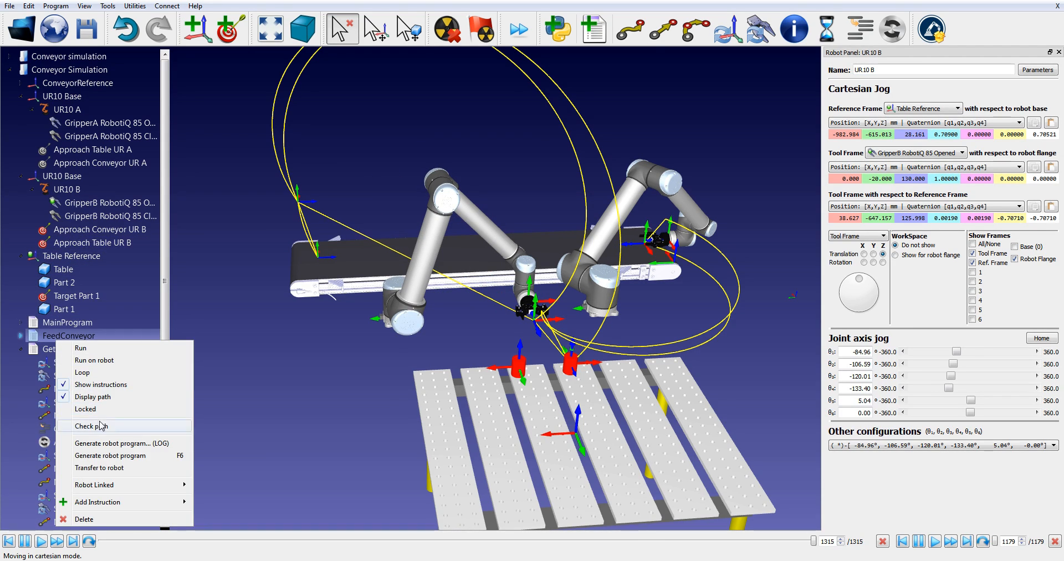
click(131, 456)
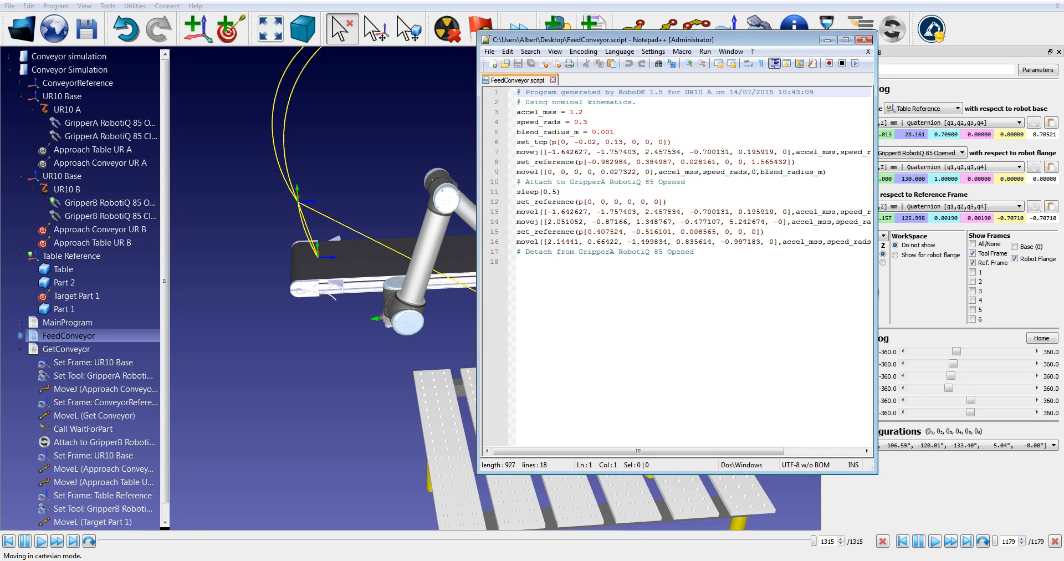